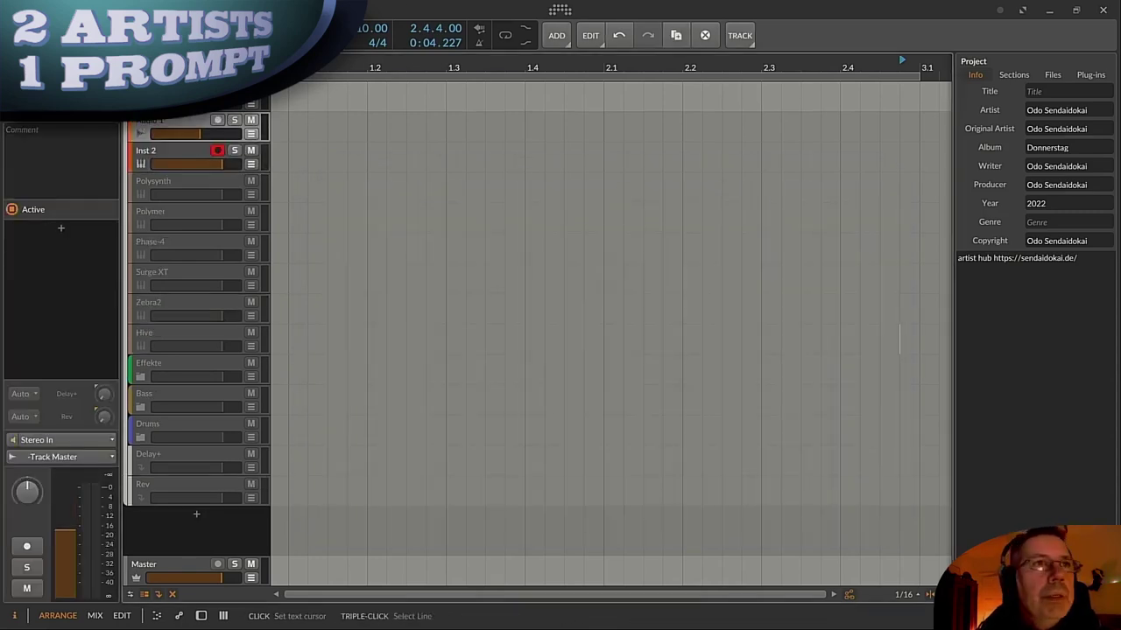
# Step: Show the Pines Fog.mp4 video beside the arrangement and play it together with the project's Pines Fog audio clip from the start
pyautogui.click(308, 122)
pyautogui.hotkey('alt', 'Tab')
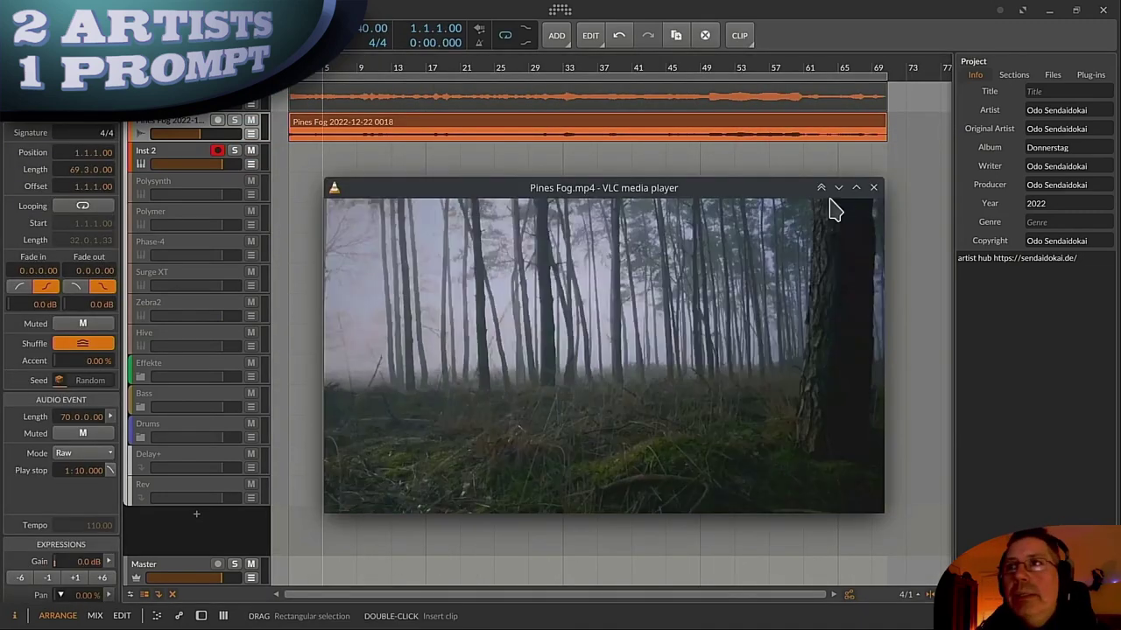
pyautogui.click(450, 134)
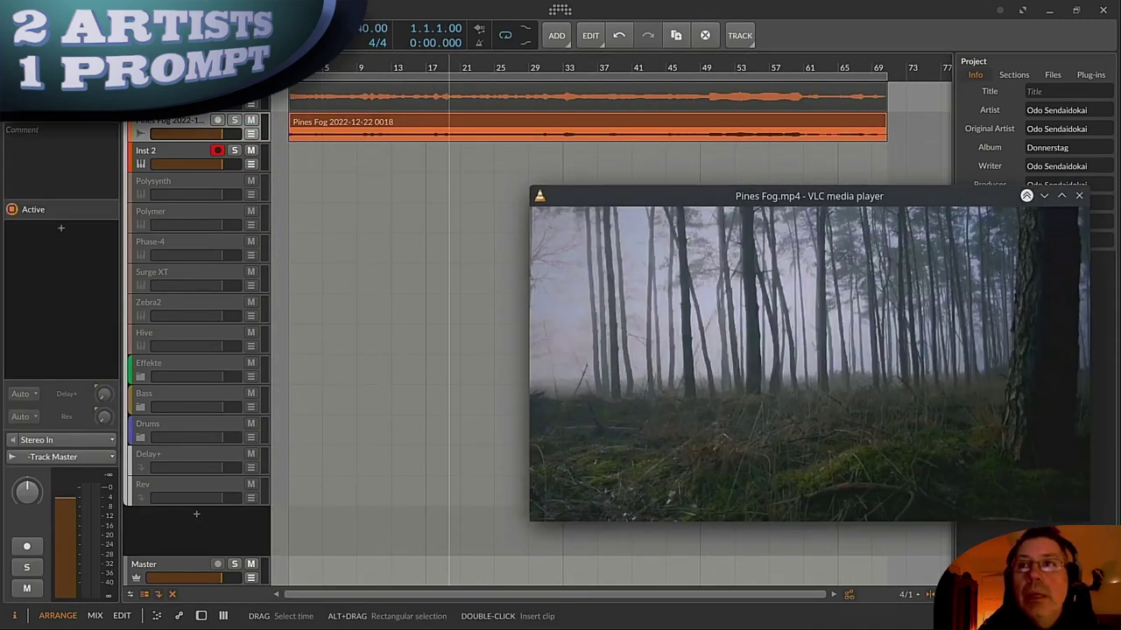
pyautogui.press('space')
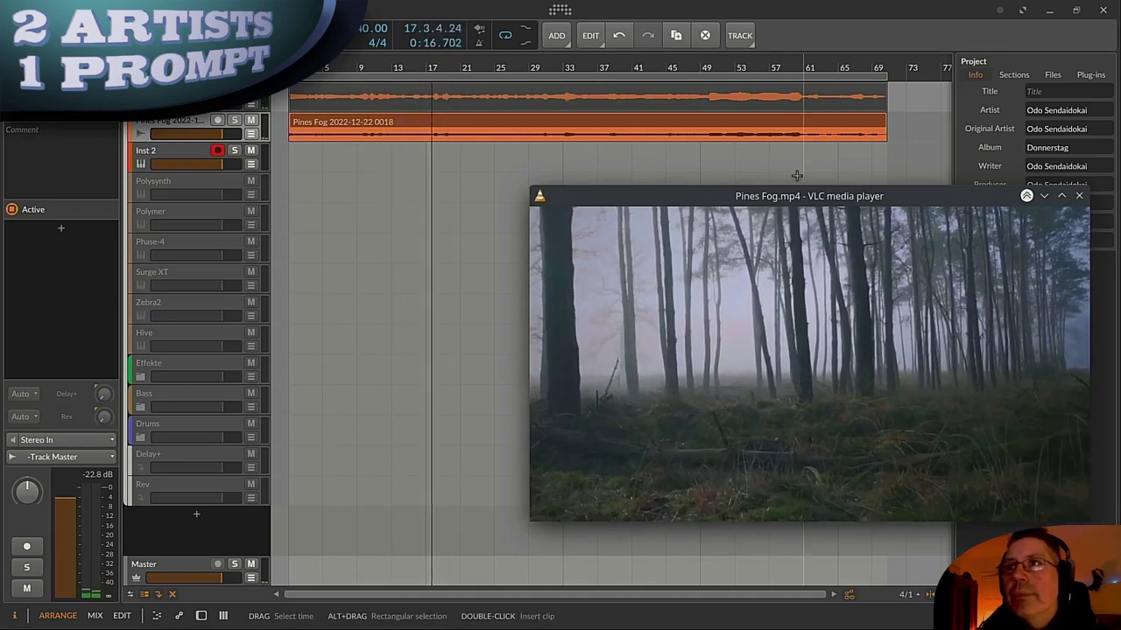
pyautogui.moveTo(814, 194); pyautogui.dragTo(558, 181)
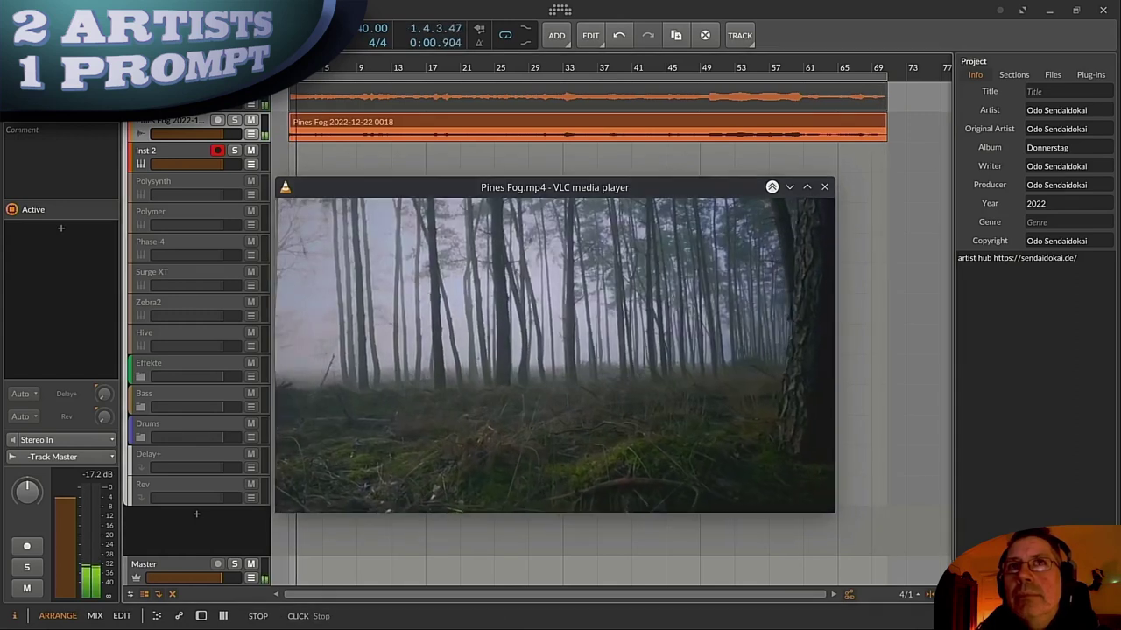
pyautogui.press('space')
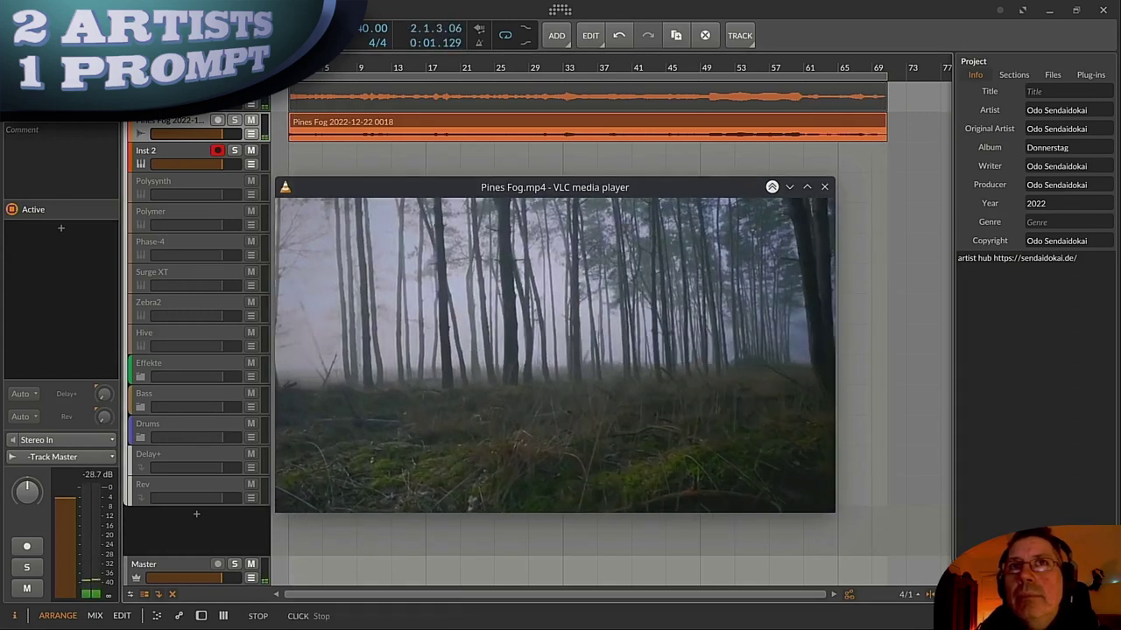
# Step: Set oscillator 1 of Surge XT to a Modern triangle wave with its octave at -1
pyautogui.click(341, 219)
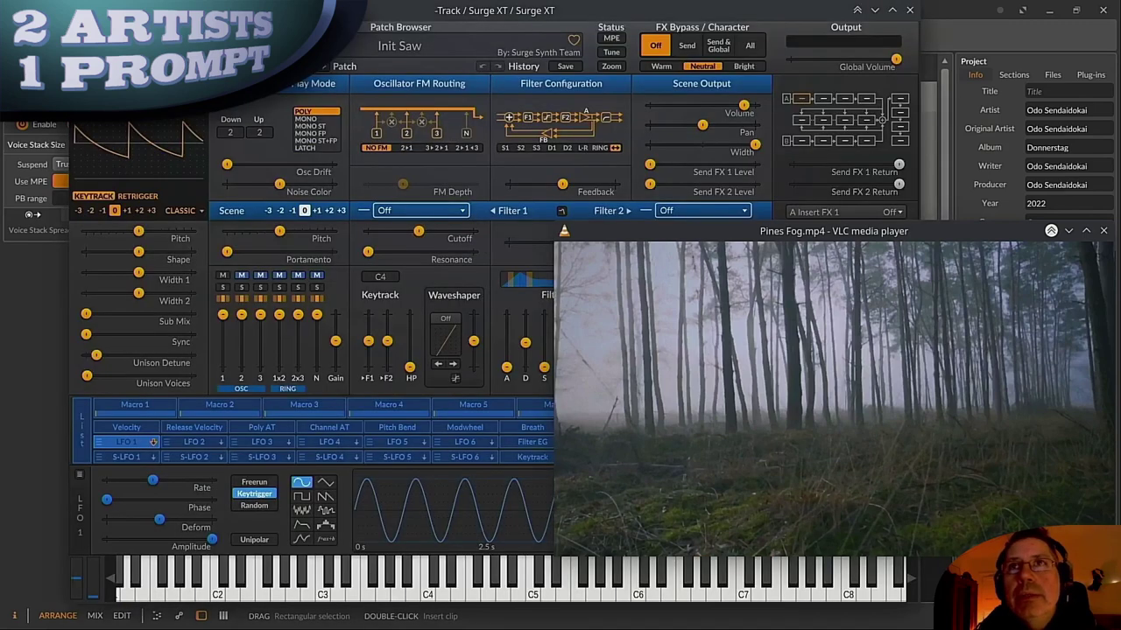
pyautogui.click(391, 211)
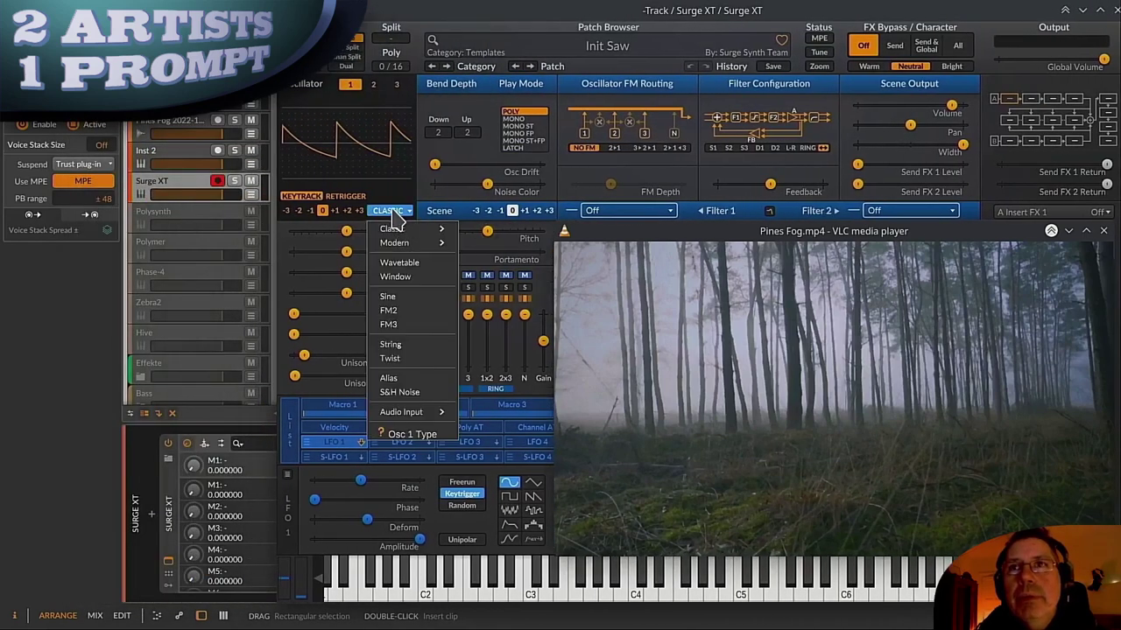
pyautogui.click(435, 245)
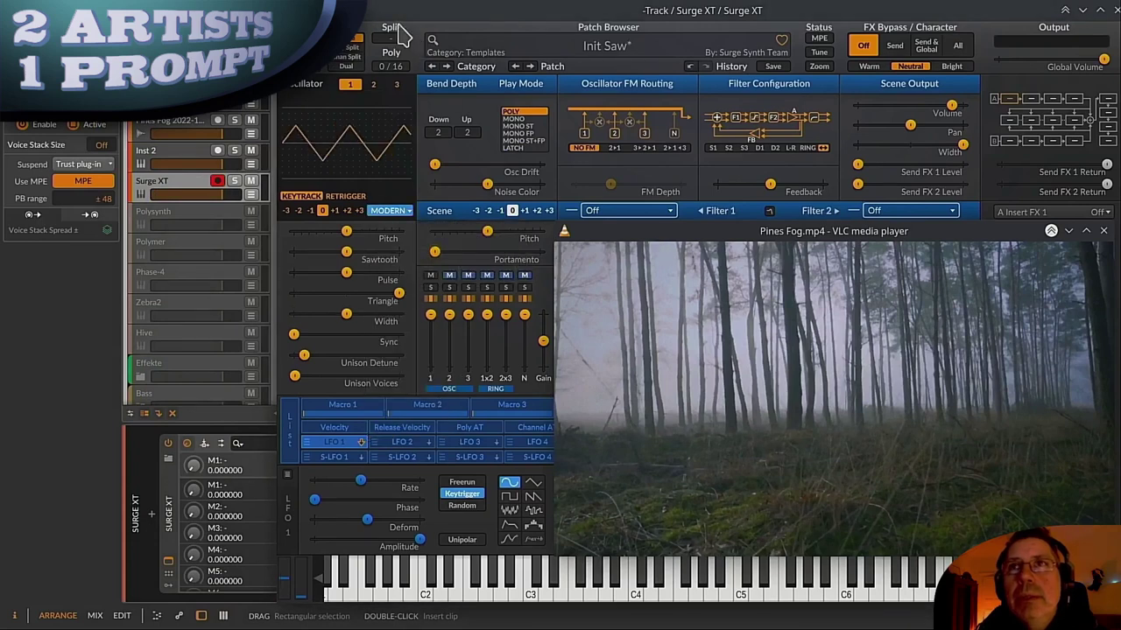
pyautogui.moveTo(396, 17); pyautogui.dragTo(546, 19)
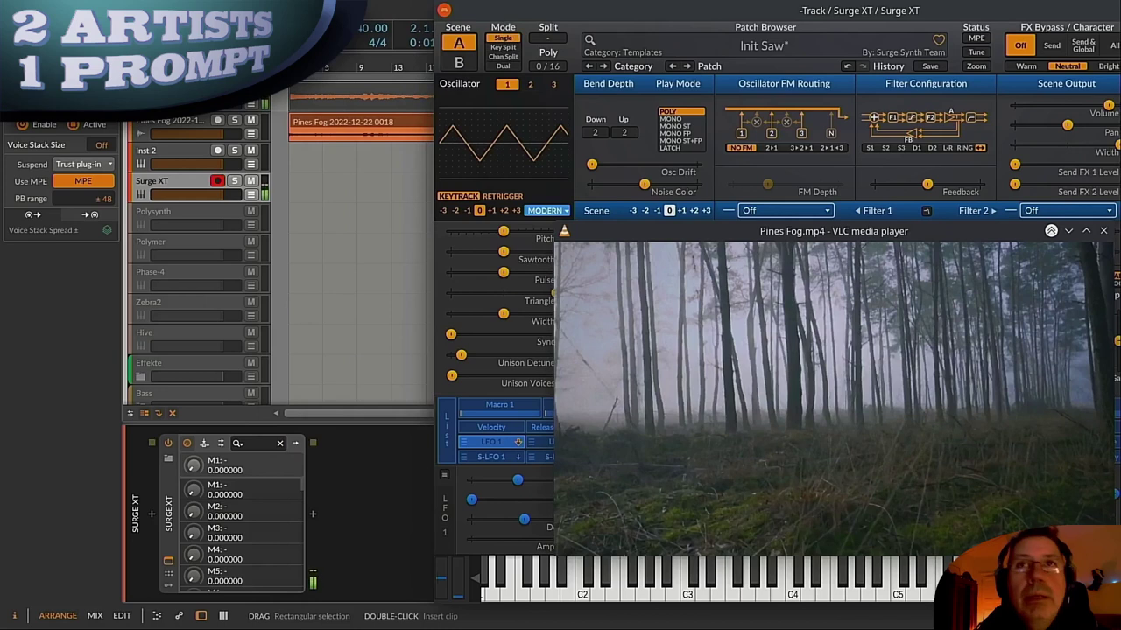
pyautogui.click(467, 211)
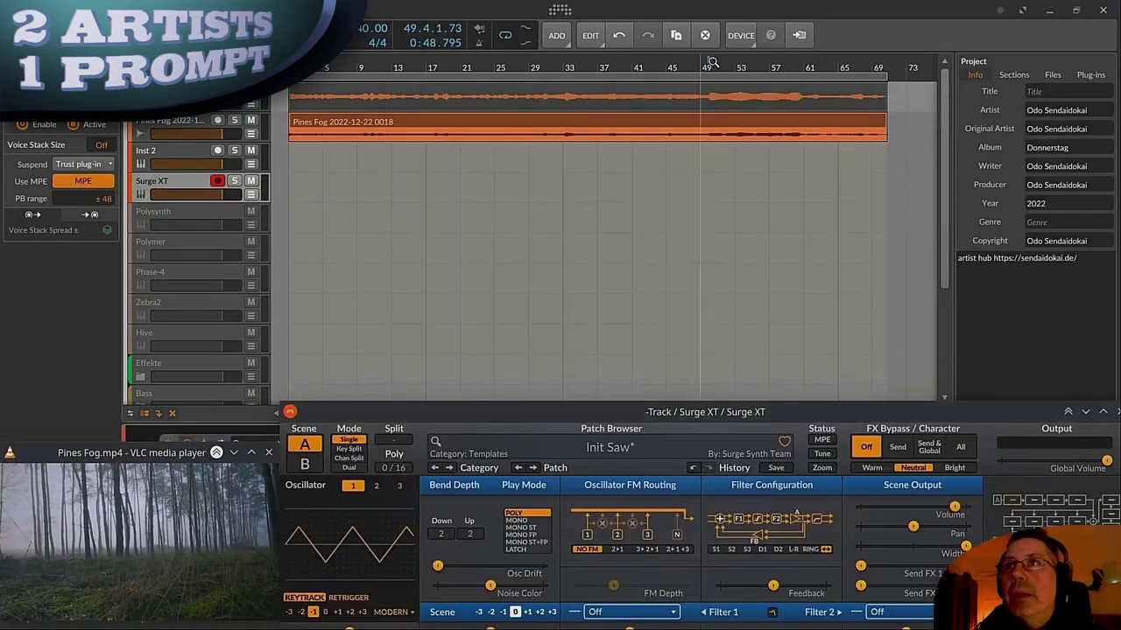
# Step: Play the project from bar 49 and lower oscillator 1's level to about -27.9 dB in the Surge XT mixer
pyautogui.click(712, 63)
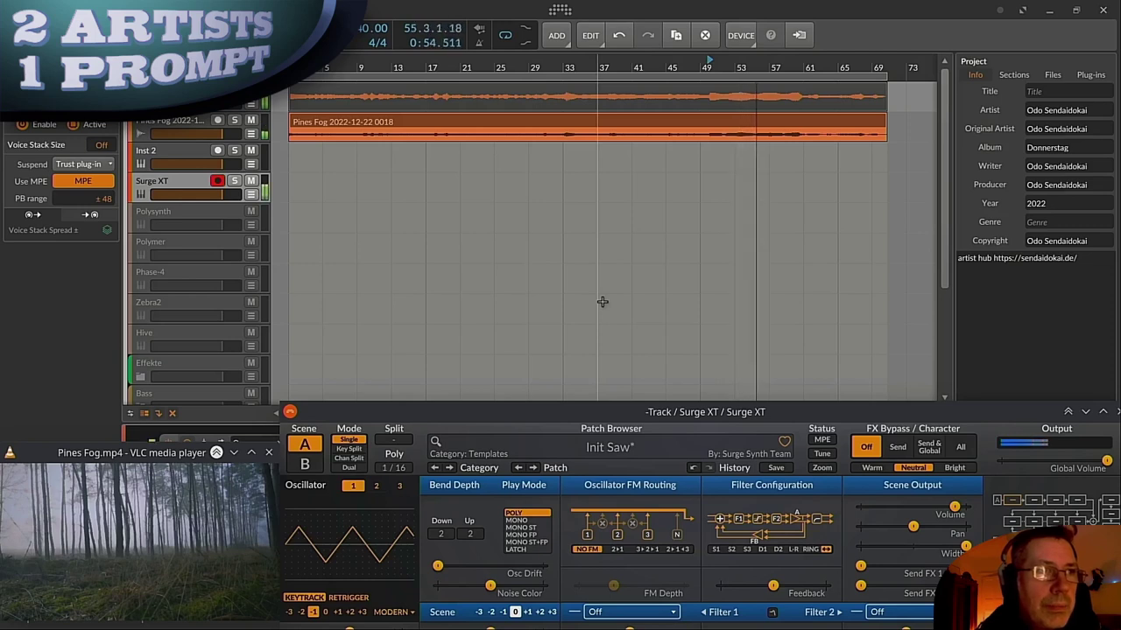
pyautogui.moveTo(688, 411); pyautogui.dragTo(697, 116)
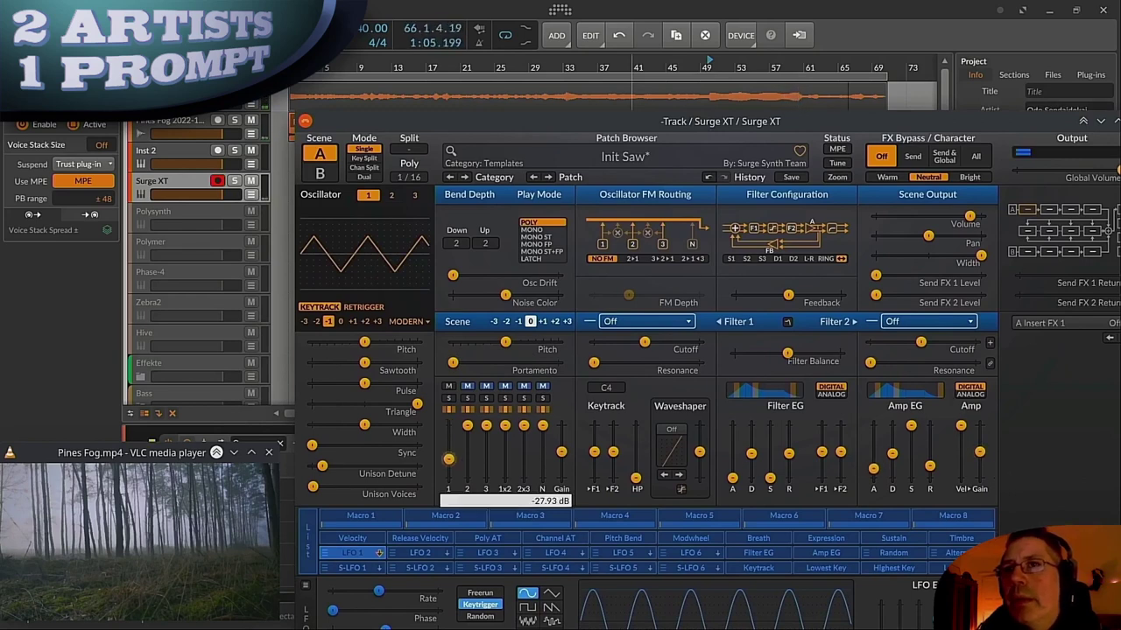
pyautogui.moveTo(1042, 121); pyautogui.dragTo(1016, 10)
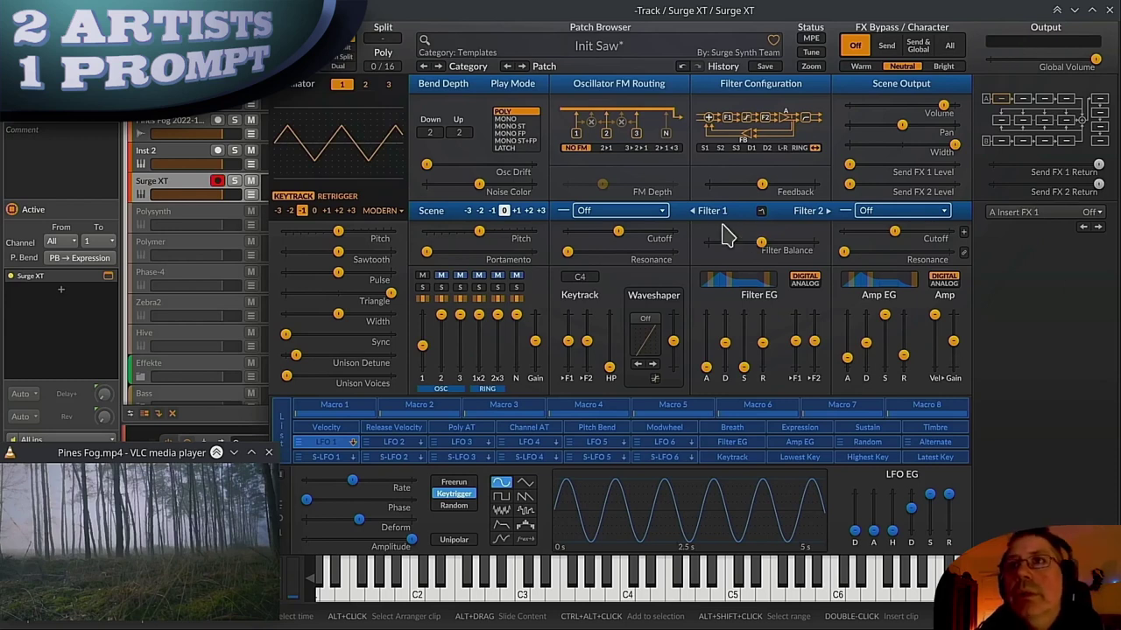
# Step: Set filter 1 to LP 12 dB with a cutoff of about 166 Hz and maximum keytracking, and oscillator 1's octave to 0
pyautogui.click(657, 212)
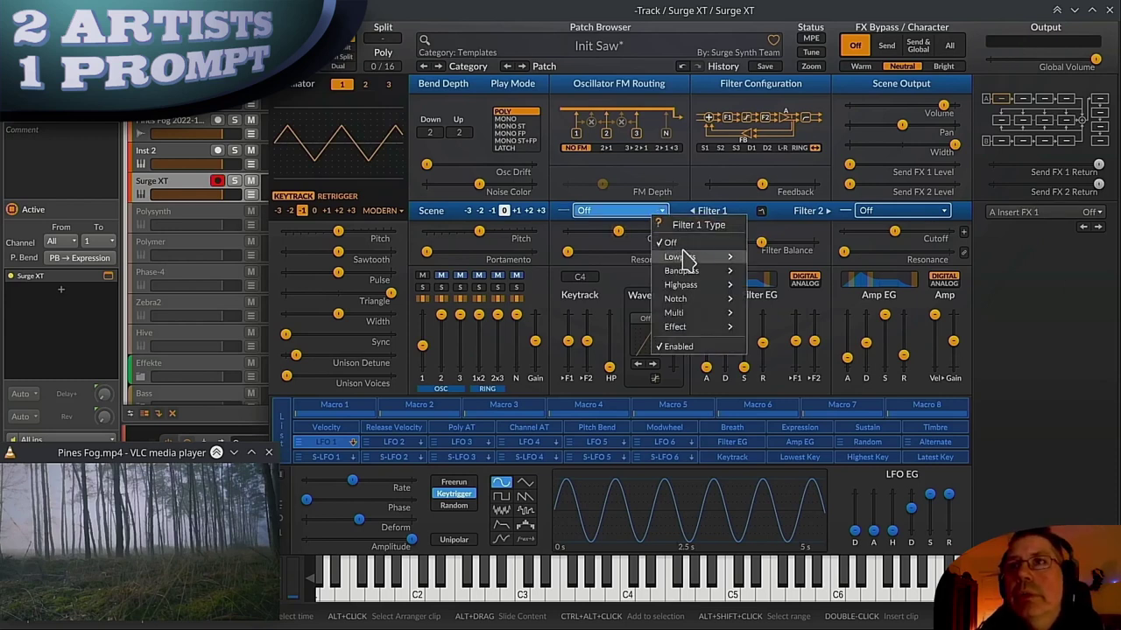
pyautogui.moveTo(700, 256)
pyautogui.click(778, 258)
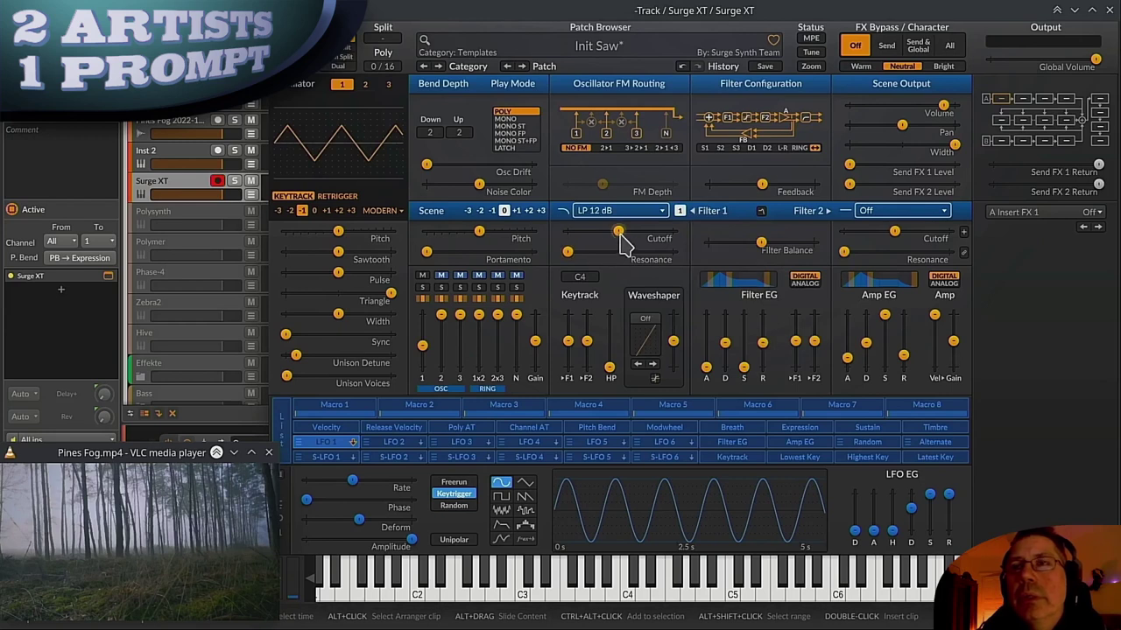
pyautogui.moveTo(622, 241); pyautogui.dragTo(619, 241)
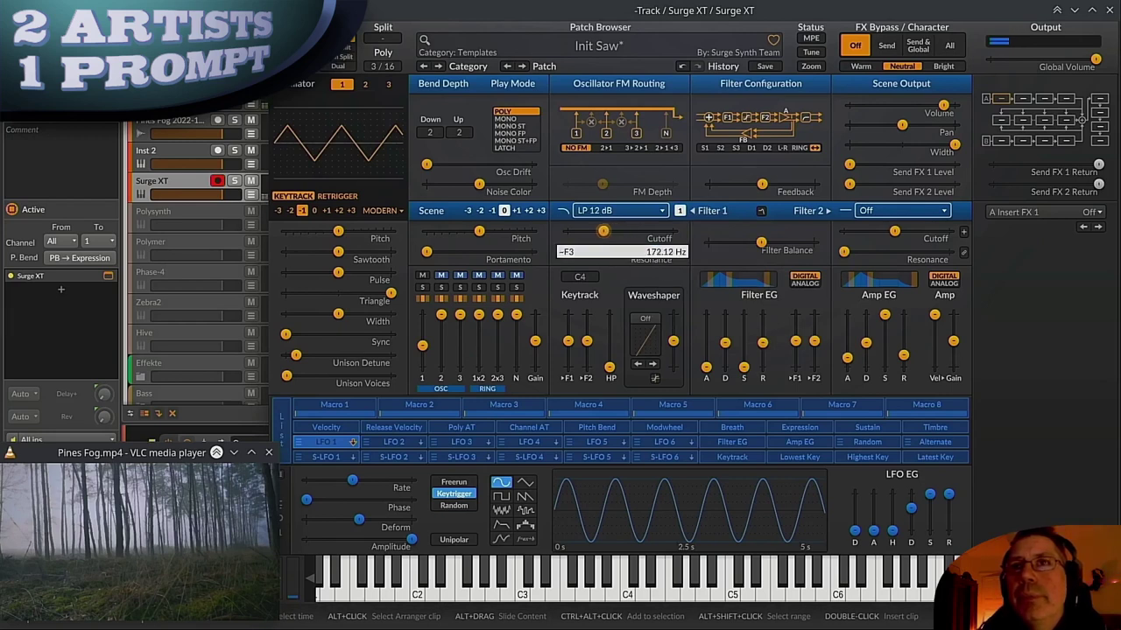
pyautogui.moveTo(604, 234); pyautogui.dragTo(604, 235)
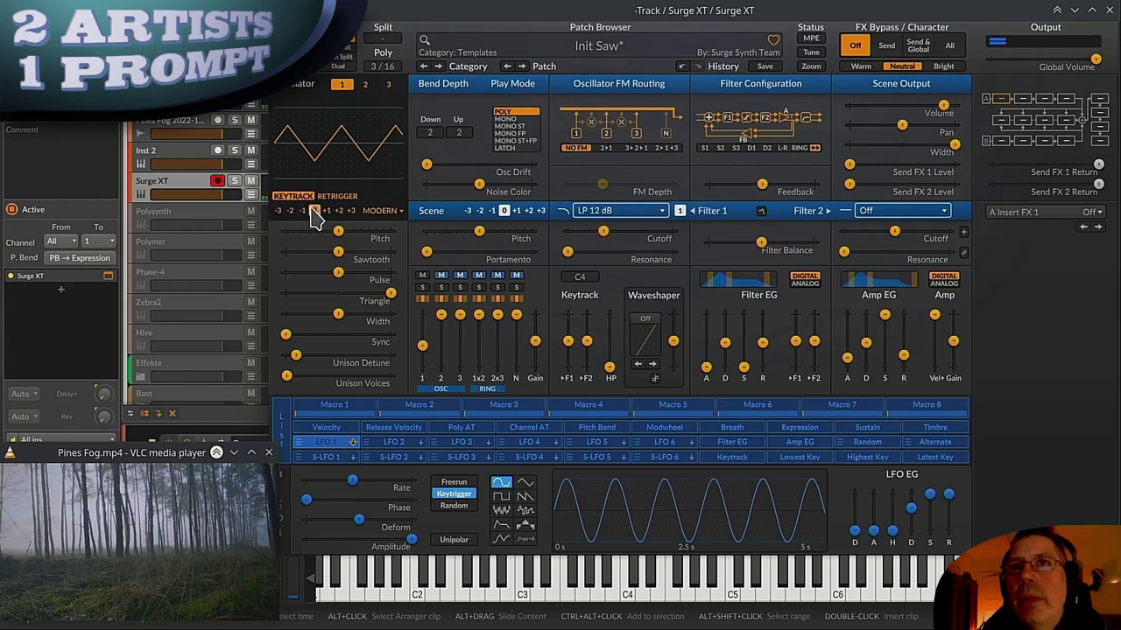
pyautogui.moveTo(604, 233); pyautogui.dragTo(603, 231)
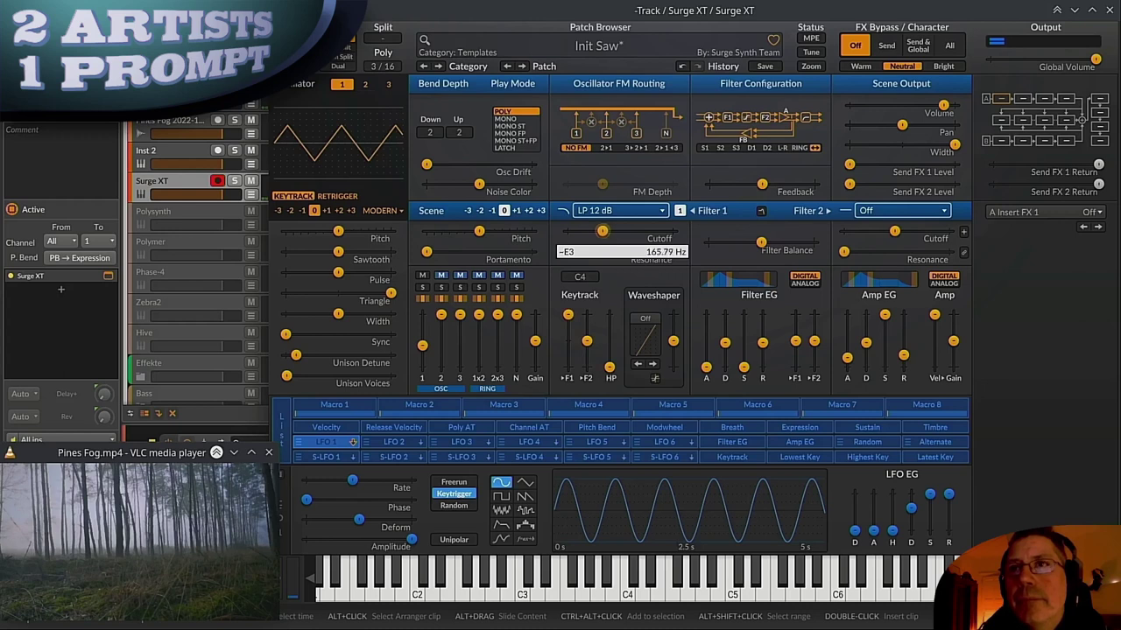
pyautogui.moveTo(603, 231); pyautogui.dragTo(603, 231)
# Step: Raise oscillator 1's level to about -3.2 dB and set the Osc Drift to 42.42 %
pyautogui.moveTo(516, 314); pyautogui.dragTo(520, 355)
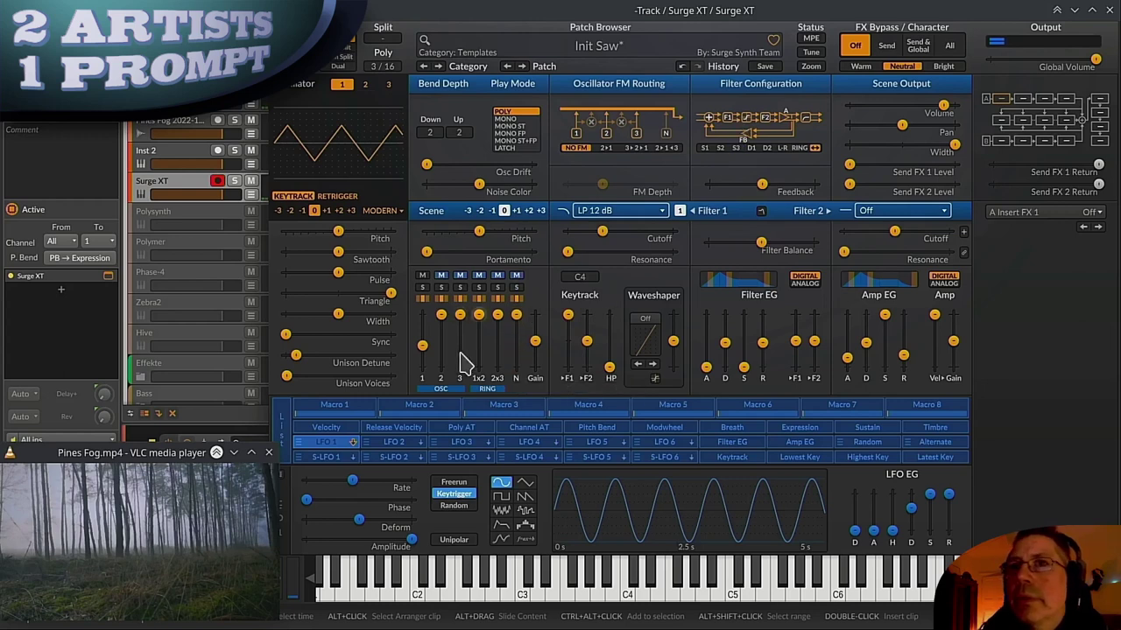
pyautogui.moveTo(422, 345); pyautogui.dragTo(422, 341)
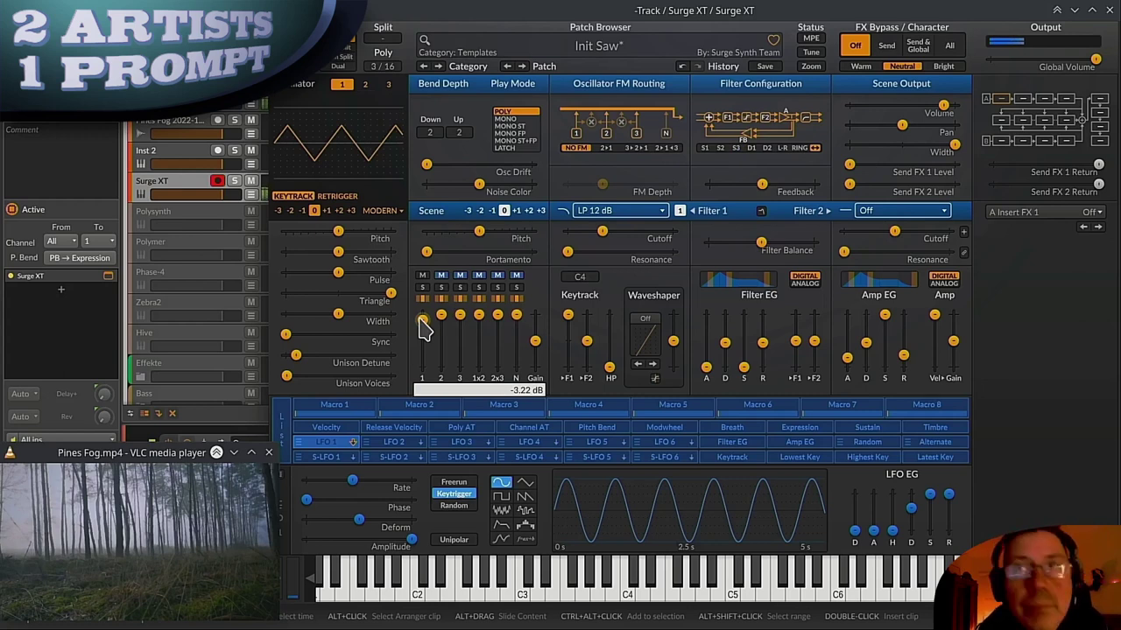
pyautogui.moveTo(167, 453); pyautogui.dragTo(408, 236)
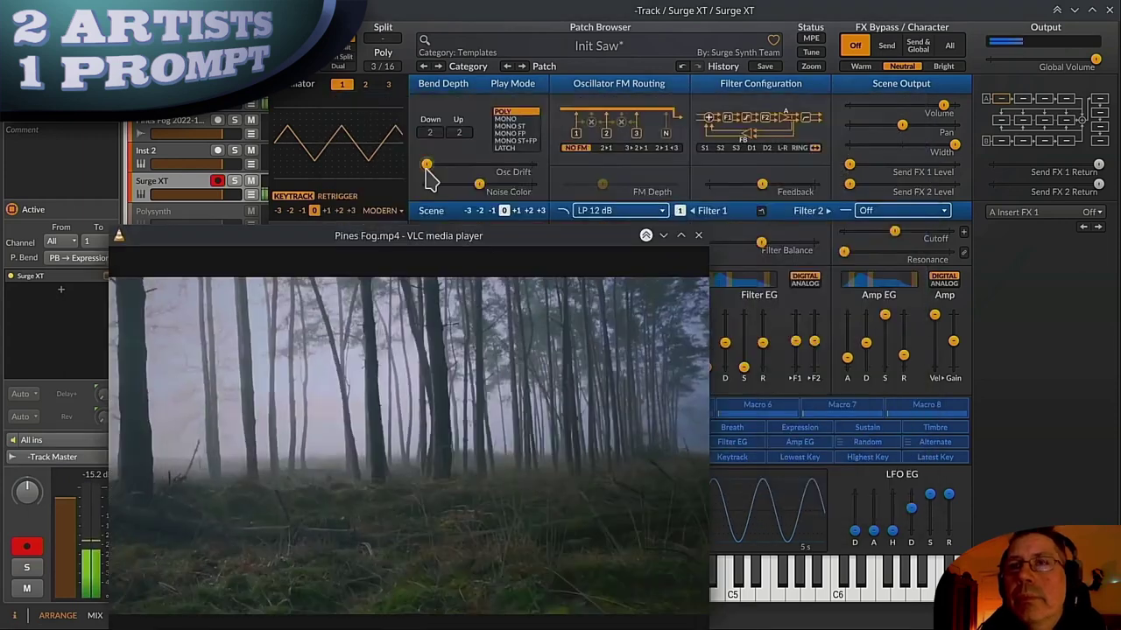
pyautogui.moveTo(517, 242); pyautogui.dragTo(543, 61)
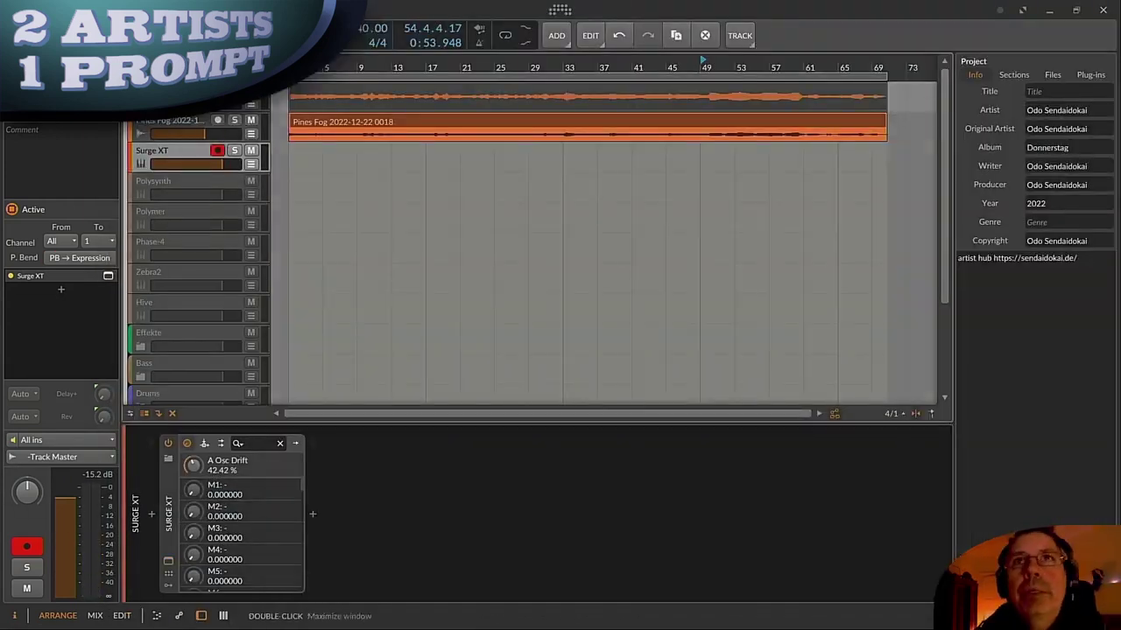
# Step: Record a Surge XT chord part from the project start until past the end of the Pines Fog audio clip while watching the video
pyautogui.press('Home')
pyautogui.press('space')
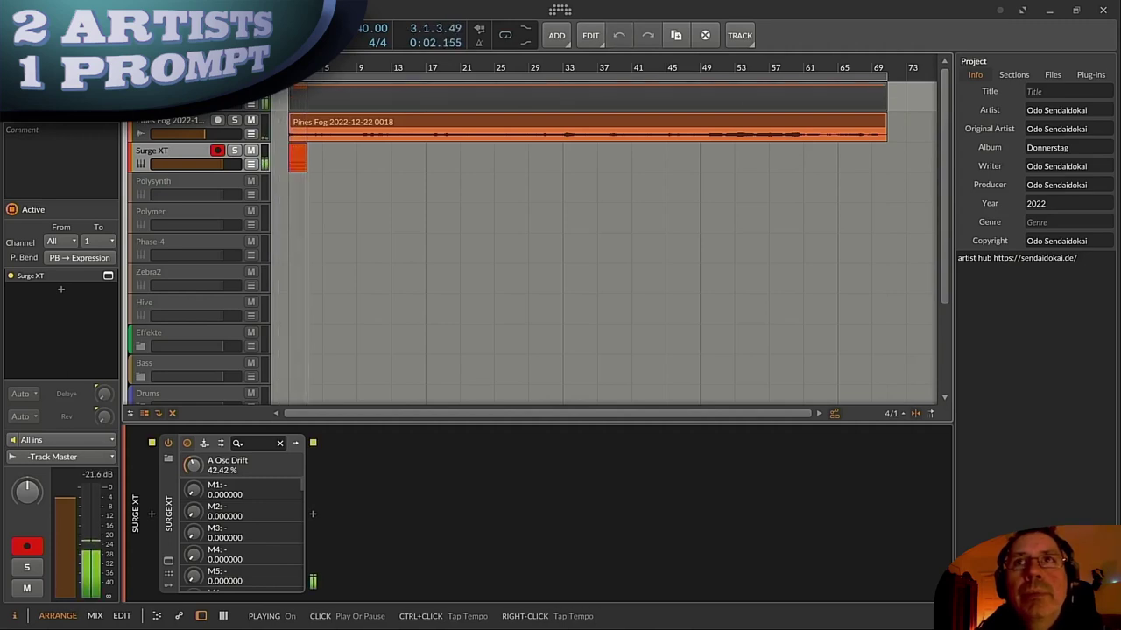
pyautogui.moveTo(0, 295); pyautogui.dragTo(741, 215)
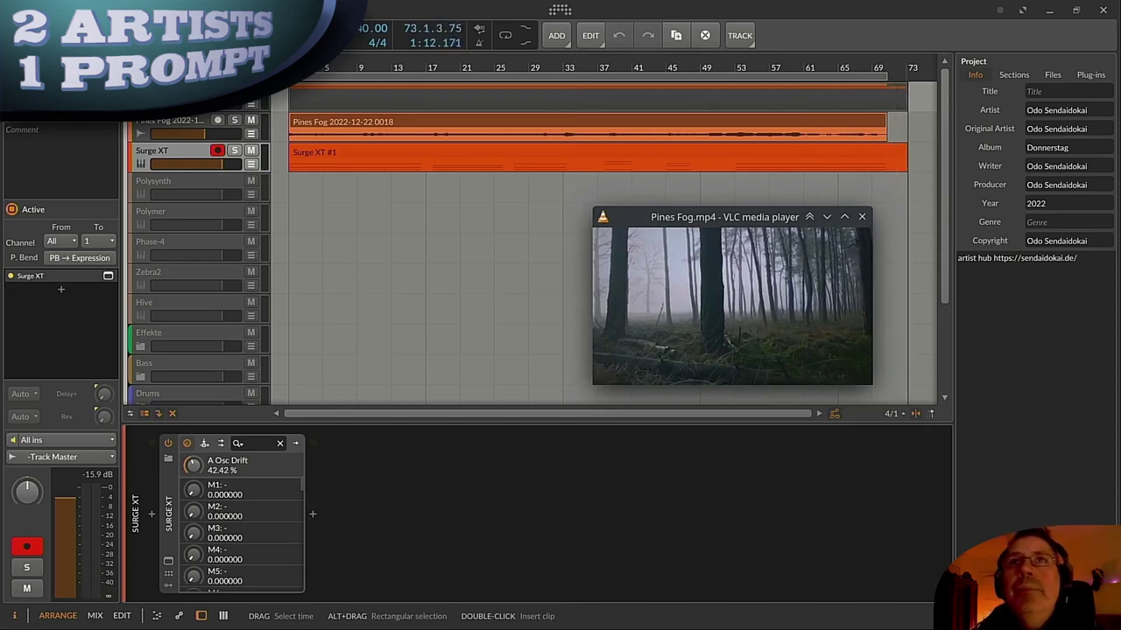
pyautogui.press('space')
# Step: Trim the recorded Surge XT clip to the end of the Pines Fog audio clip and open its notes for editing
pyautogui.moveTo(912, 151); pyautogui.dragTo(887, 152)
pyautogui.scroll(3, 886, 151)
pyautogui.doubleClick(730, 152)
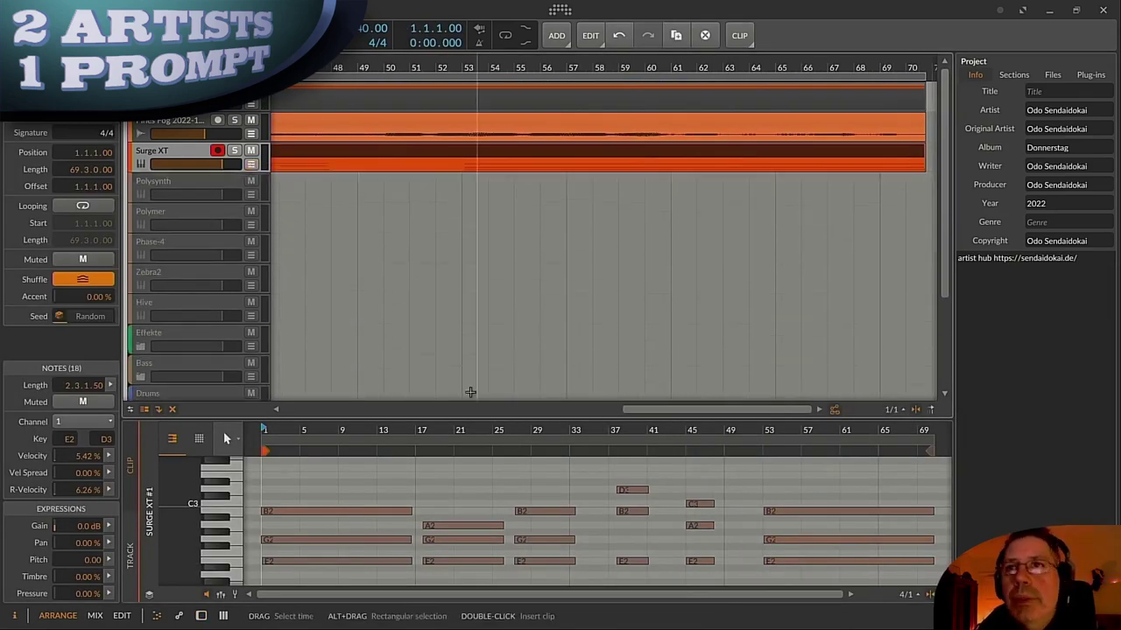
# Step: Close the gaps between the recorded chords by aligning their note starts and ends with the neighbouring chords
pyautogui.moveTo(490, 423); pyautogui.dragTo(561, 293)
pyautogui.scroll(3, 455, 394)
pyautogui.moveTo(454, 376); pyautogui.dragTo(455, 472)
pyautogui.moveTo(424, 400); pyautogui.dragTo(415, 400)
pyautogui.click(489, 366)
pyautogui.scroll(2, 466, 412)
pyautogui.moveTo(516, 428); pyautogui.dragTo(492, 428)
pyautogui.moveTo(634, 359); pyautogui.dragTo(628, 517)
pyautogui.moveTo(568, 429); pyautogui.dragTo(763, 428)
pyautogui.moveTo(928, 303); pyautogui.dragTo(783, 368)
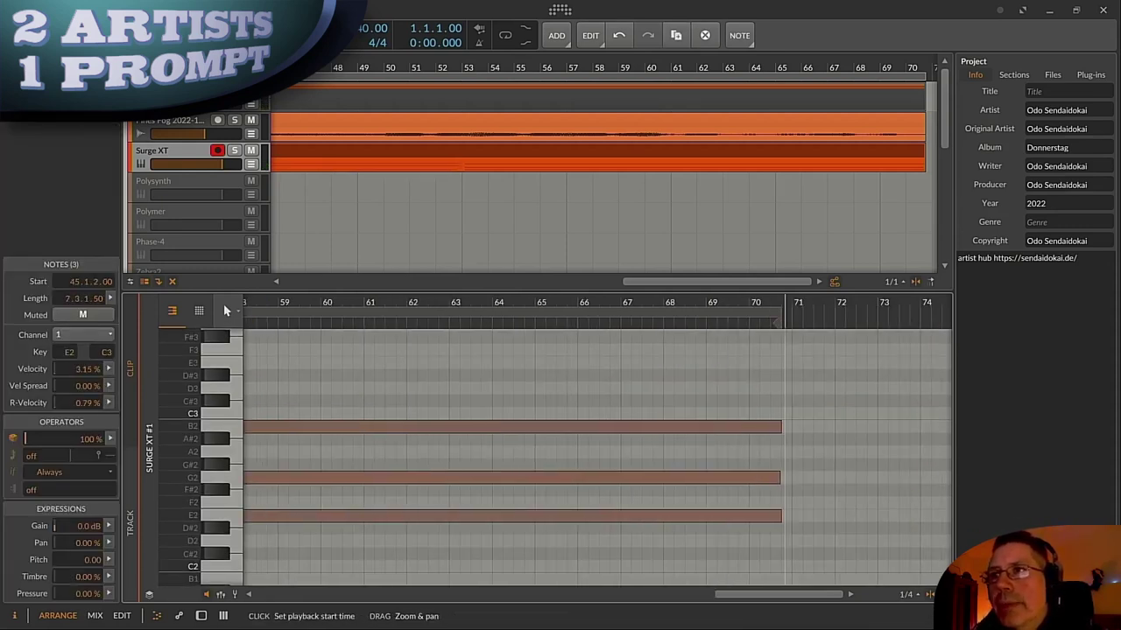
# Step: Shorten the Surge XT clip and its final chord so that they end at bar 70
pyautogui.moveTo(782, 323); pyautogui.dragTo(750, 323)
pyautogui.press('5')
pyautogui.moveTo(750, 413); pyautogui.dragTo(749, 492)
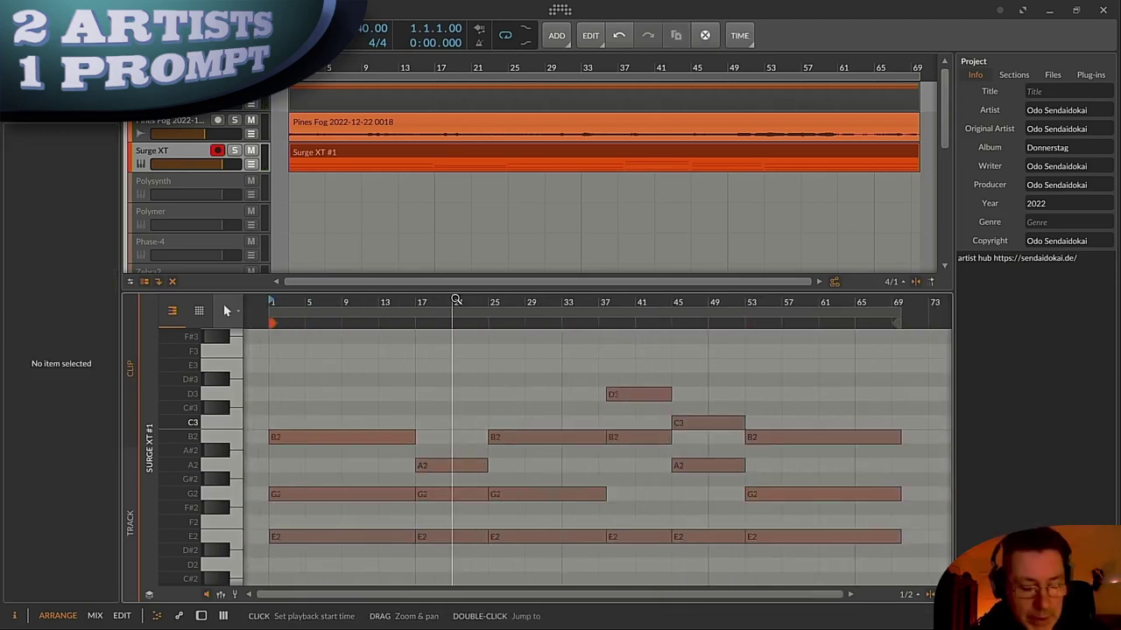
# Step: Reopen the Surge XT editor and set the Amp EG release to 0.376 s
pyautogui.press('d')
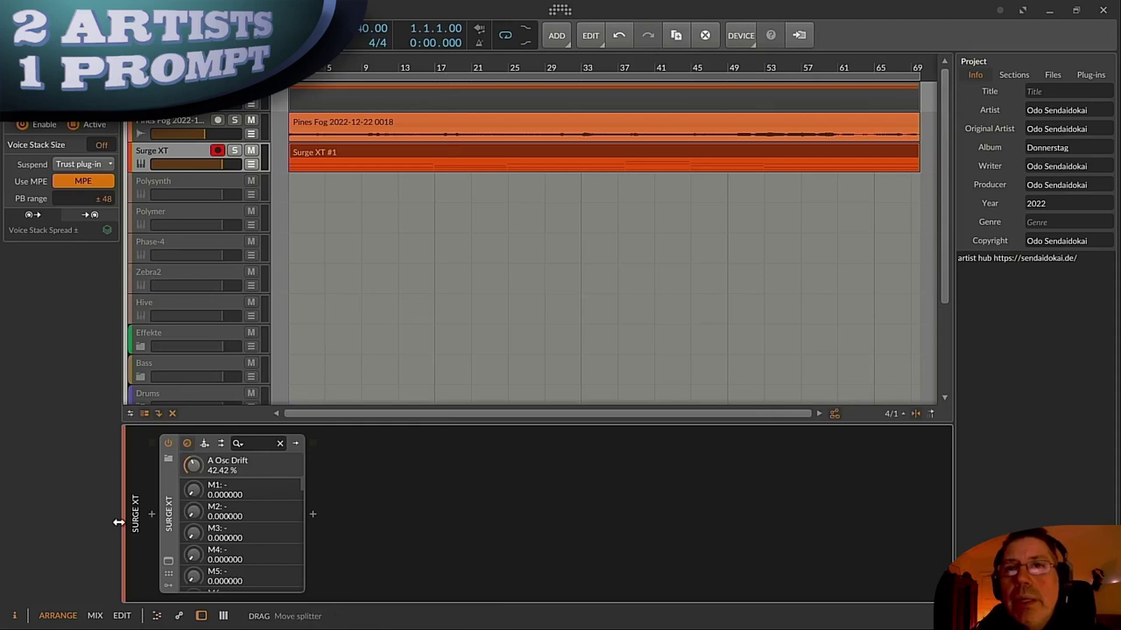
pyautogui.click(168, 562)
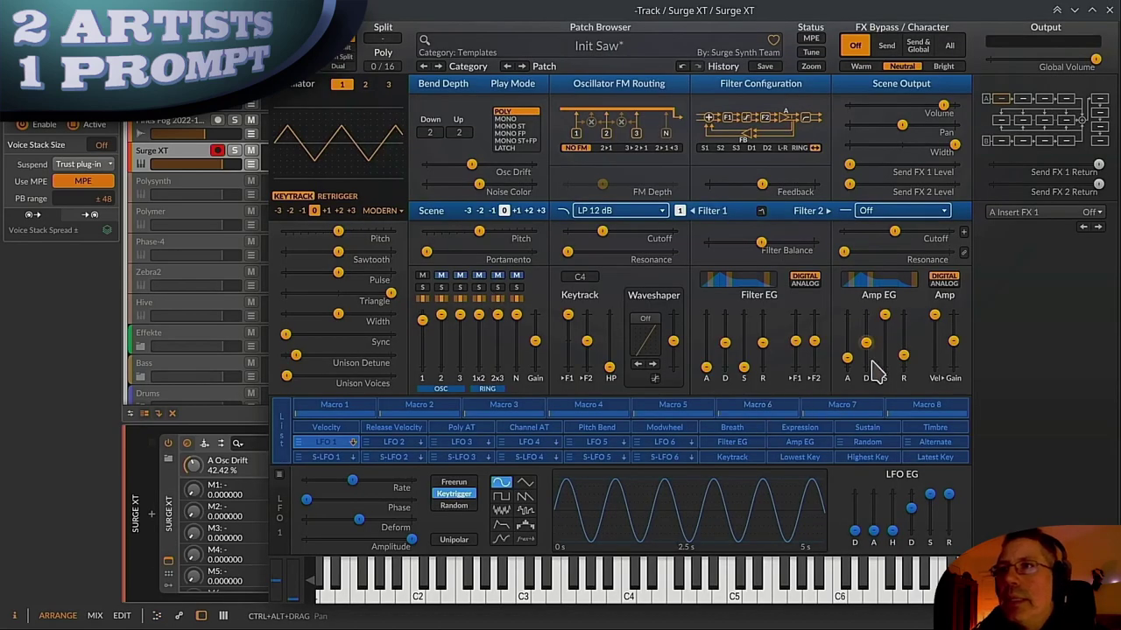
pyautogui.moveTo(904, 354); pyautogui.dragTo(904, 339)
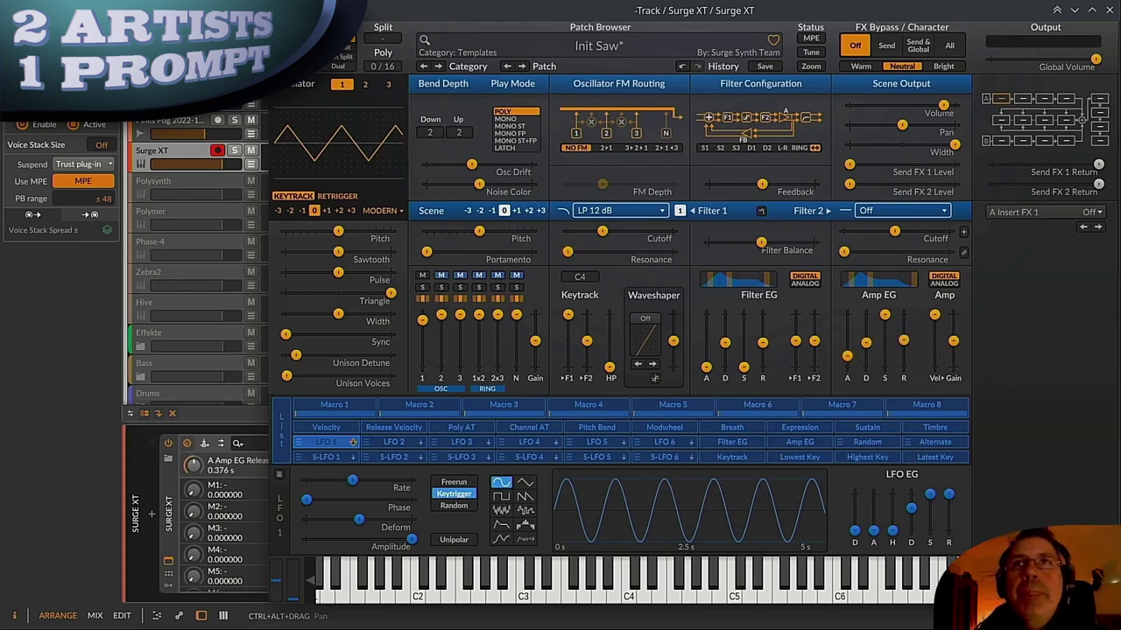
# Step: Move the Surge XT editor clear of the video and close it to reveal the arrangement
pyautogui.moveTo(314, 8); pyautogui.dragTo(341, 82)
pyautogui.hotkey('alt', 'Tab')
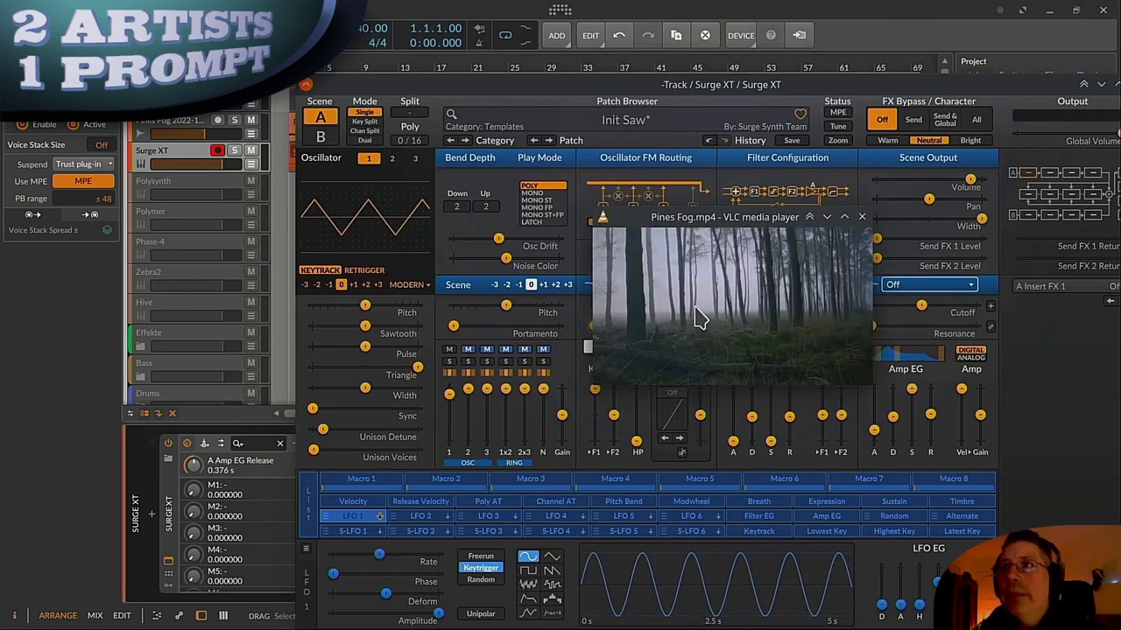
pyautogui.moveTo(968, 91); pyautogui.dragTo(809, 118)
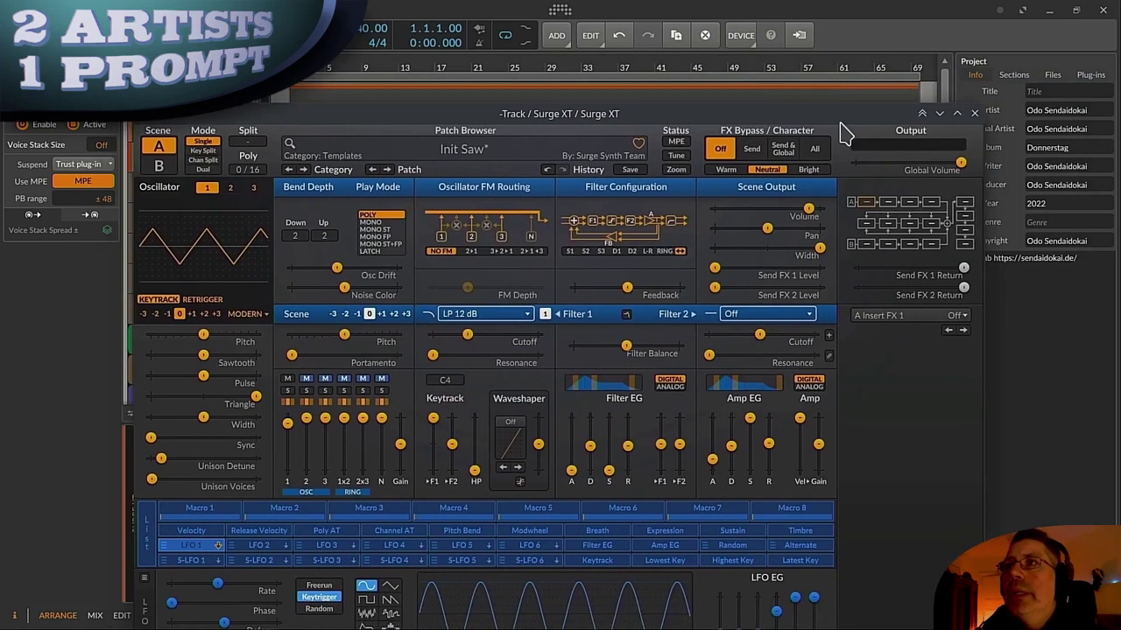
pyautogui.click(976, 113)
pyautogui.click(590, 302)
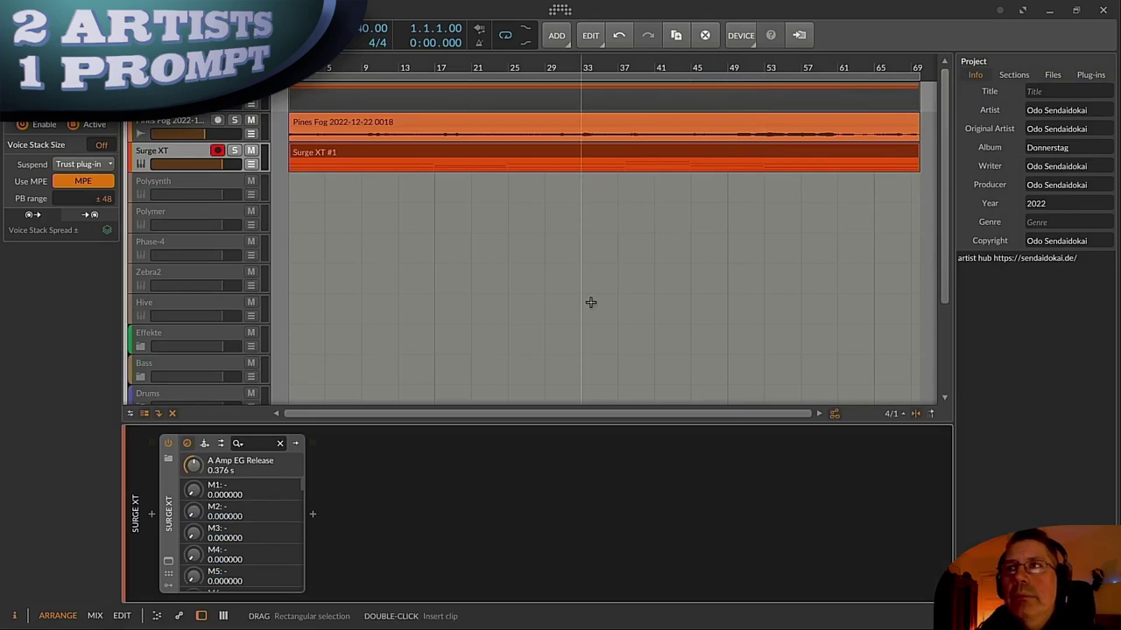
# Step: Enlarge the Pines Fog.mp4 video window and place it centrally over the arrangement
pyautogui.hotkey('alt', 'Tab')
pyautogui.click(809, 216)
pyautogui.hotkey('alt', '2')
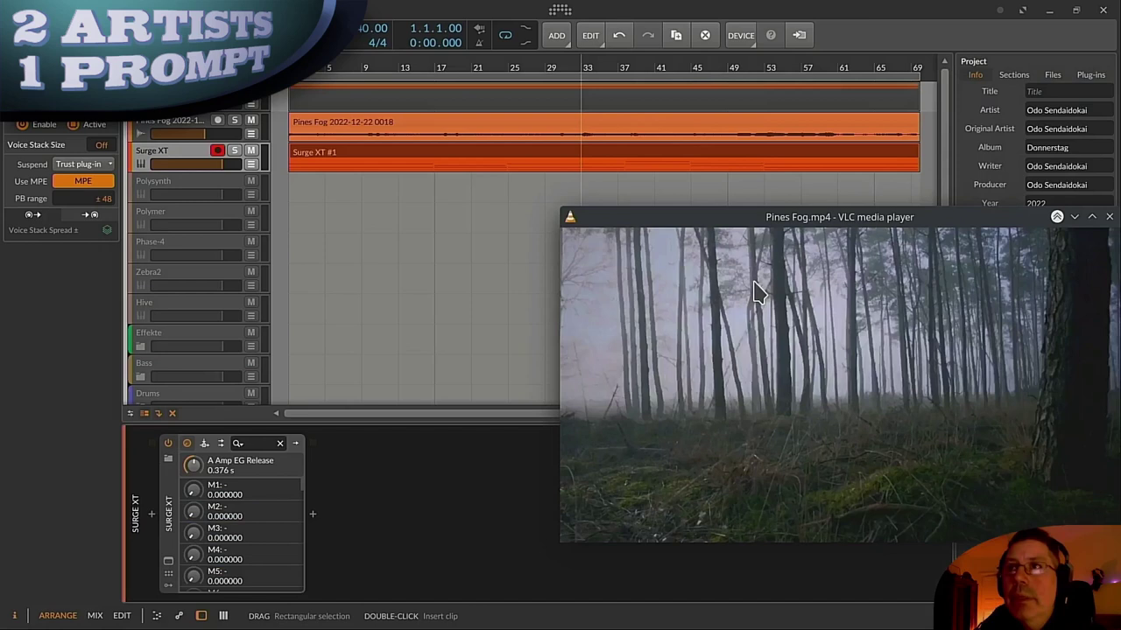
pyautogui.moveTo(799, 226); pyautogui.dragTo(587, 210)
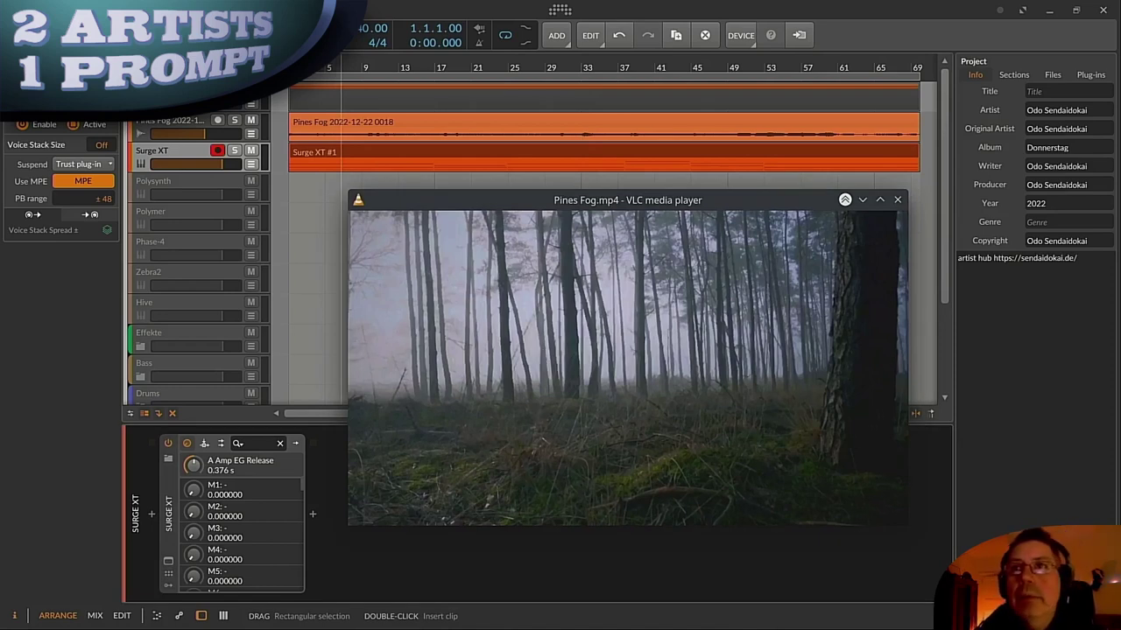
# Step: Start playback, reopen the Surge XT editor beside the video, and raise the Osc Drift to about 87%
pyautogui.press('space')
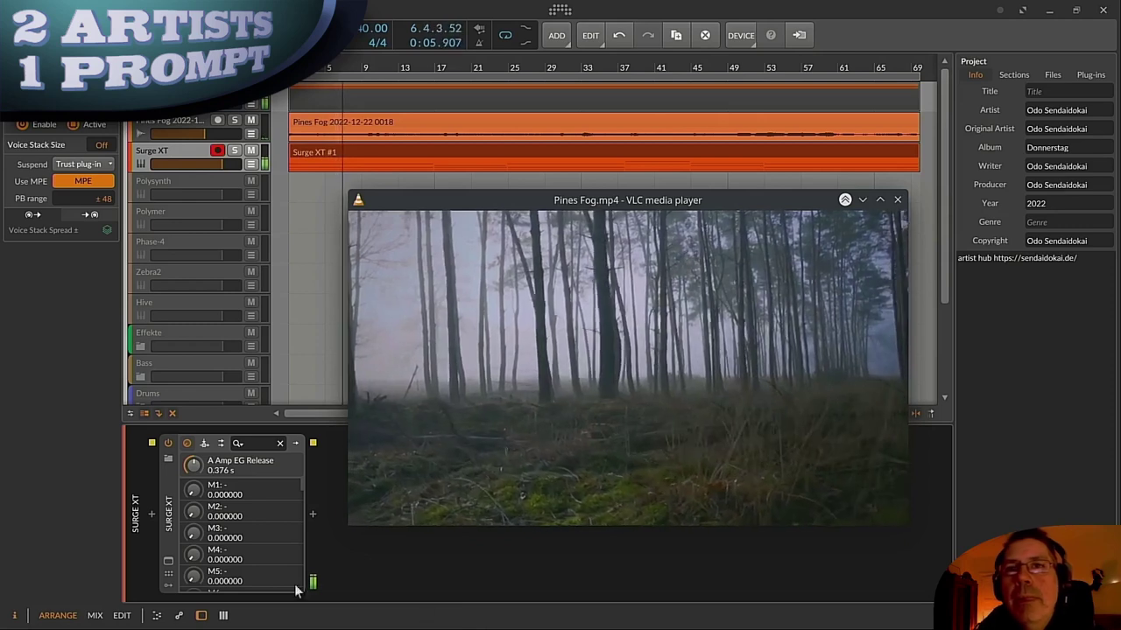
pyautogui.click(170, 559)
pyautogui.moveTo(580, 215); pyautogui.dragTo(763, 285)
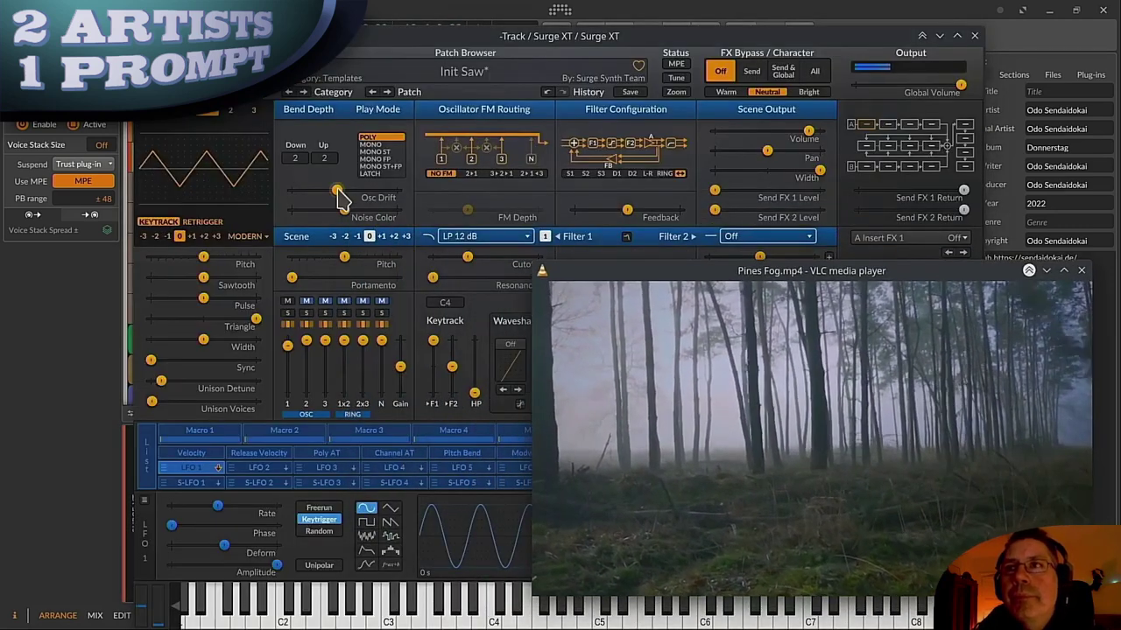
pyautogui.moveTo(338, 190); pyautogui.dragTo(339, 190)
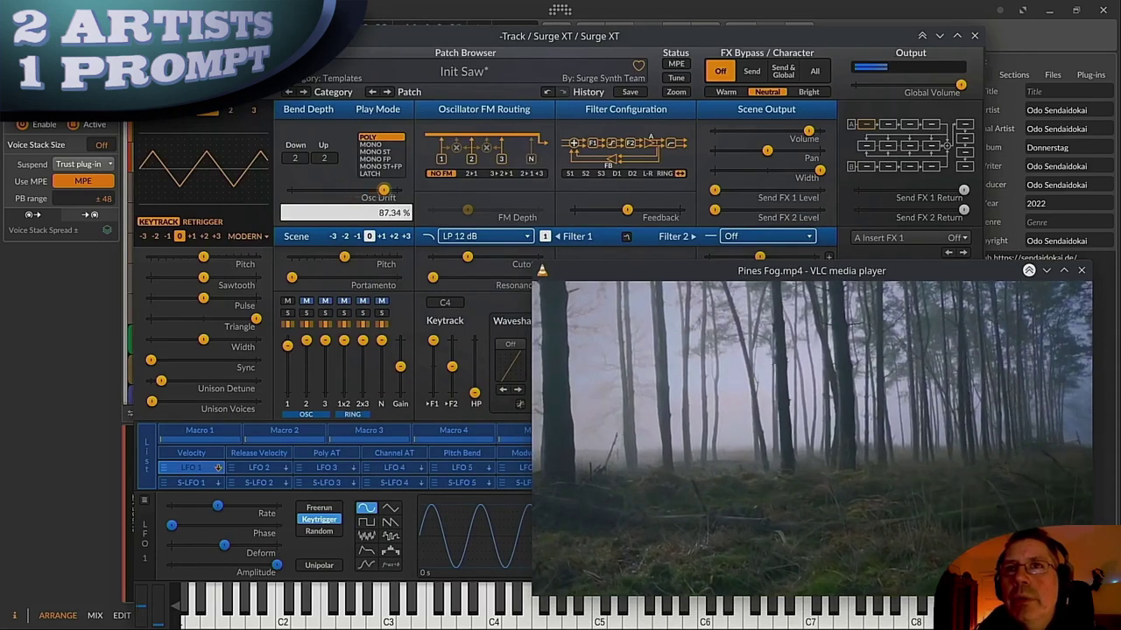
pyautogui.moveTo(383, 190); pyautogui.dragTo(383, 190)
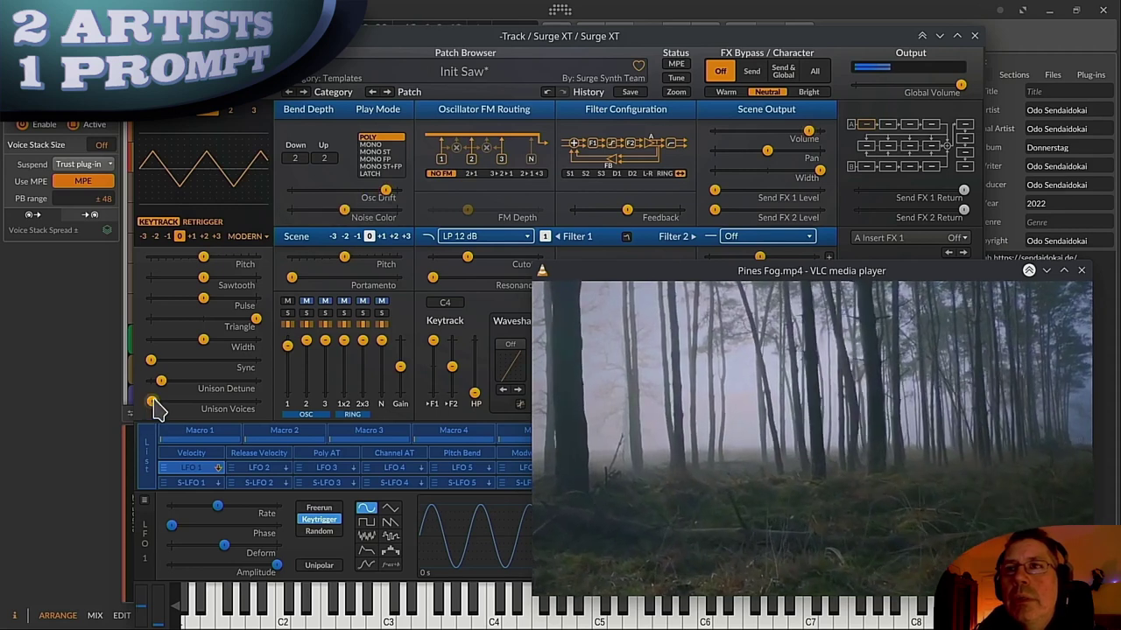
# Step: Raise oscillator 1's Unison Voices slightly and narrow the scene output Width to just over 50%
pyautogui.moveTo(152, 402)
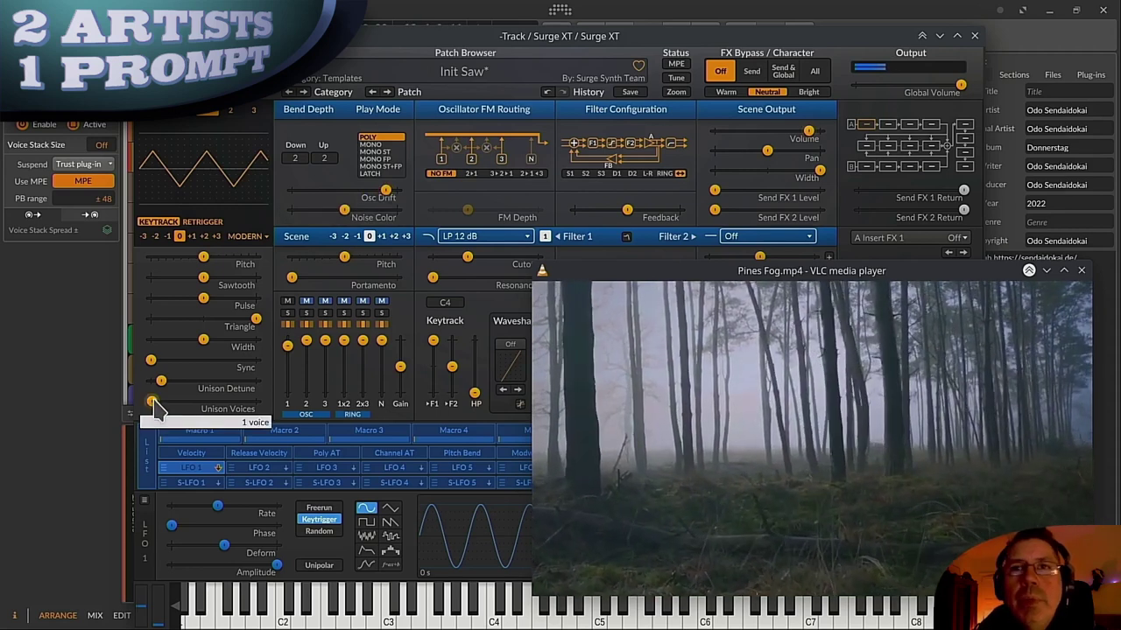
pyautogui.moveTo(165, 401); pyautogui.dragTo(165, 400)
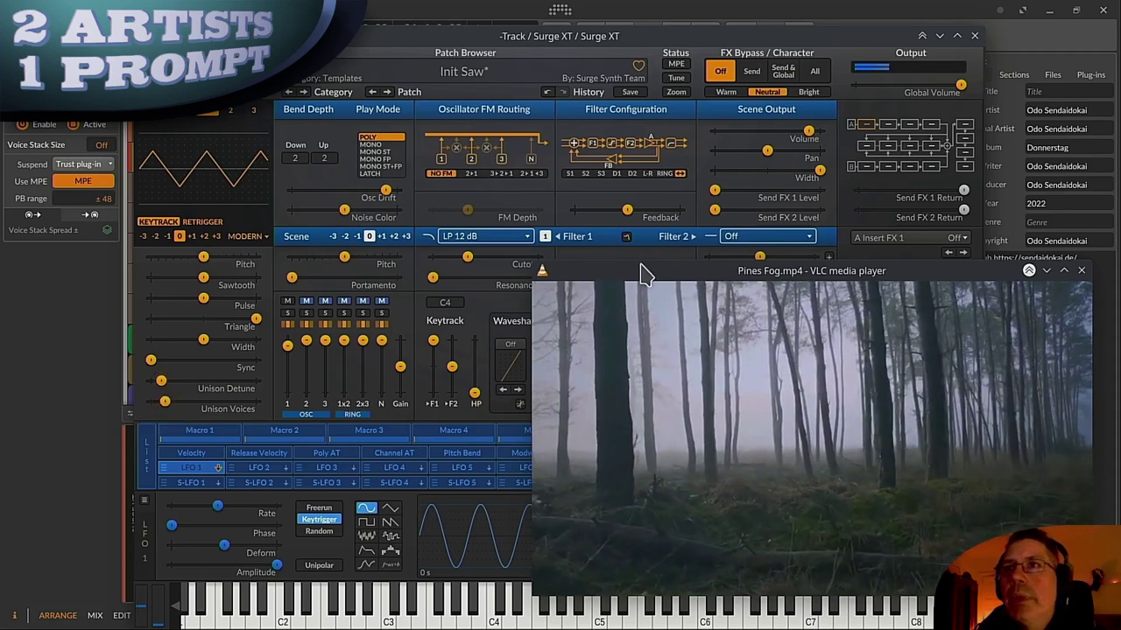
pyautogui.moveTo(644, 278); pyautogui.dragTo(604, 290)
pyautogui.moveTo(818, 170)
pyautogui.moveTo(819, 171); pyautogui.dragTo(793, 171)
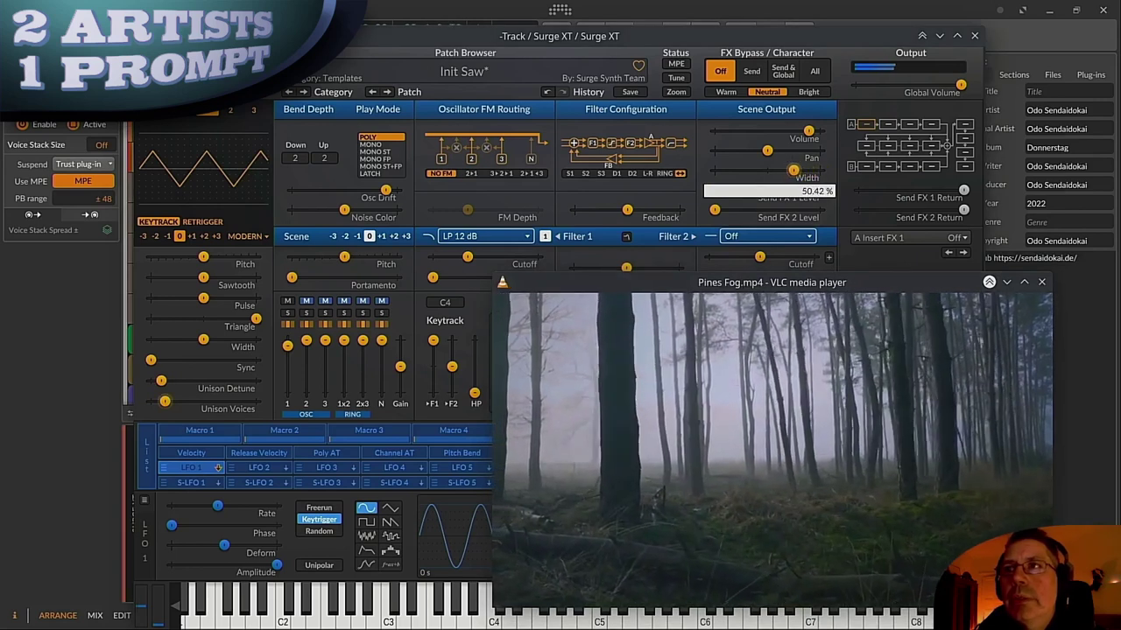
pyautogui.moveTo(795, 171); pyautogui.dragTo(796, 170)
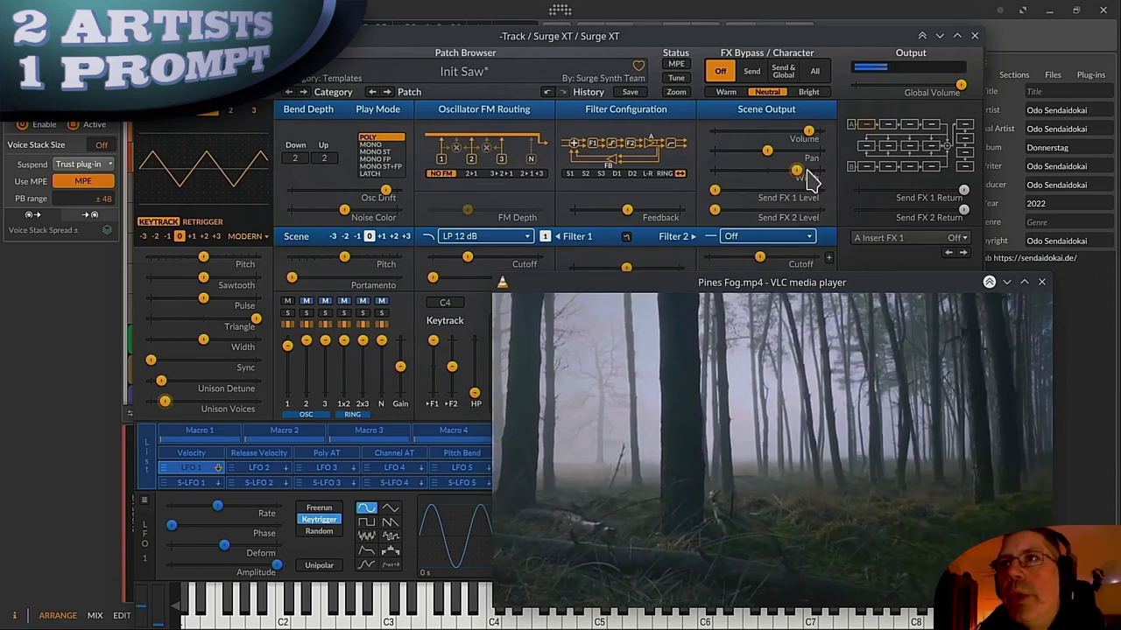
pyautogui.moveTo(800, 174)
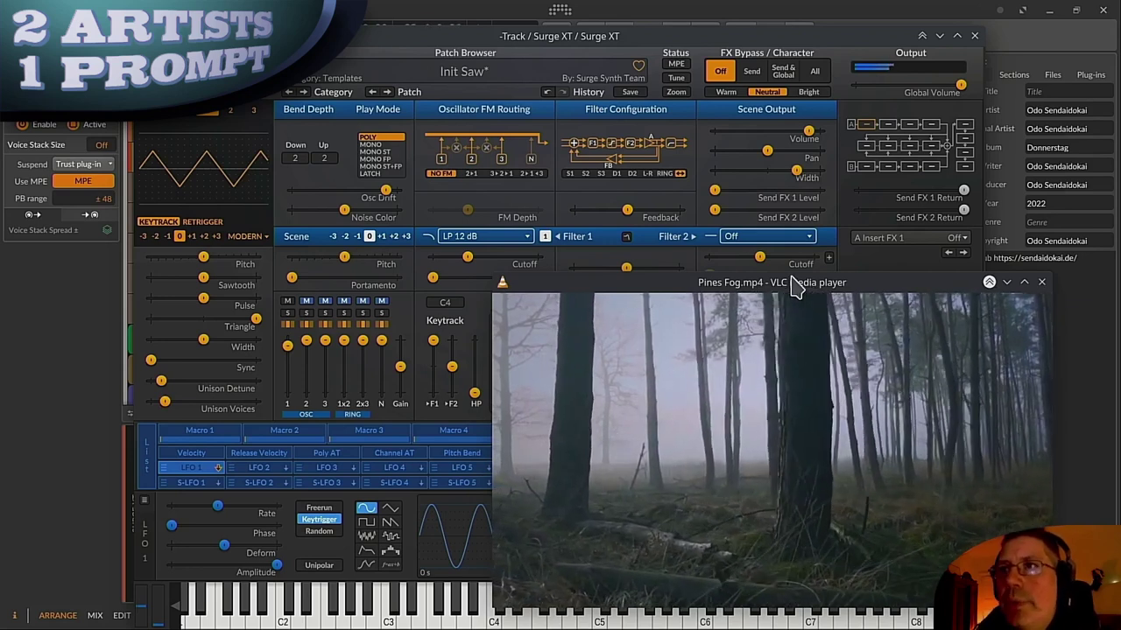
# Step: Rearrange the video and synth windows to expose the filter section and lower the Filter 1 cutoff slightly
pyautogui.moveTo(784, 285); pyautogui.dragTo(787, 254)
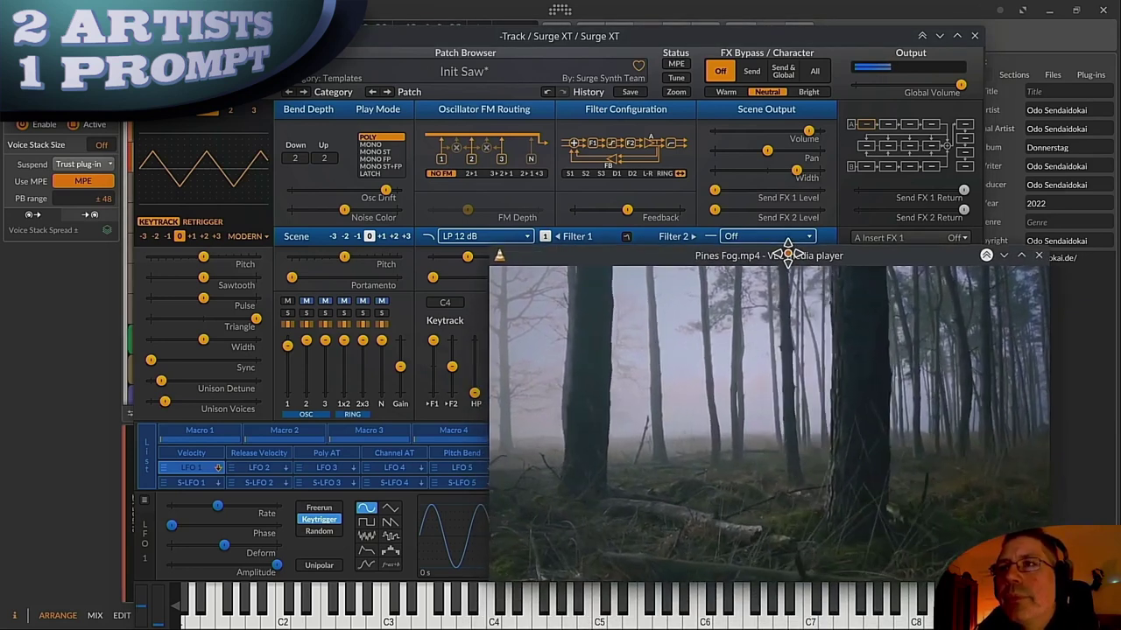
pyautogui.moveTo(631, 36); pyautogui.dragTo(608, 36)
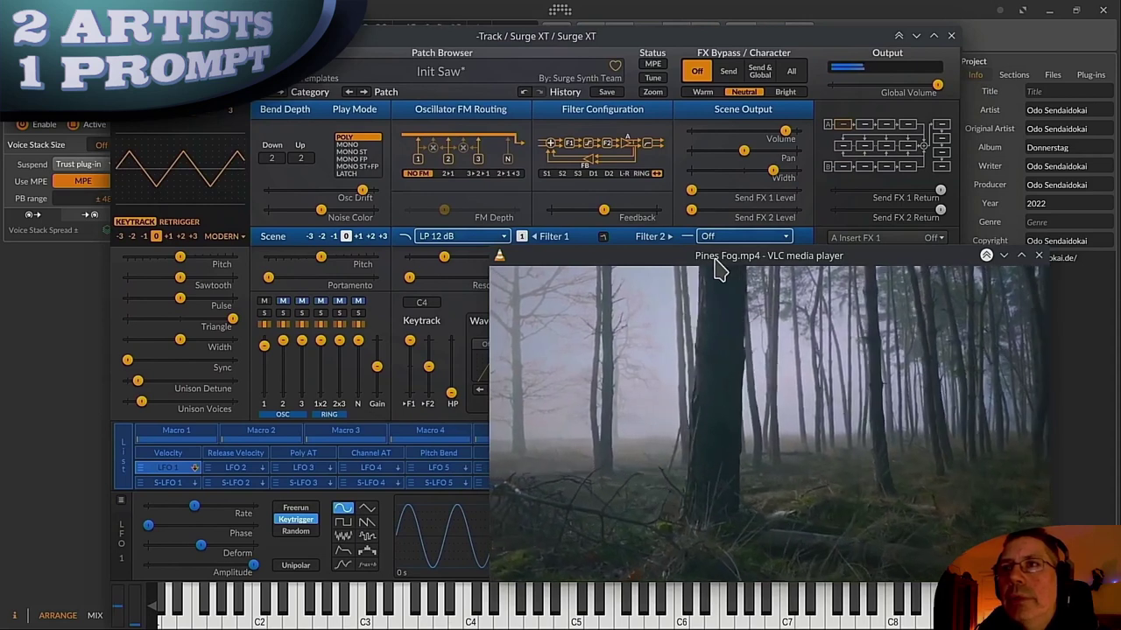
pyautogui.moveTo(715, 257); pyautogui.dragTo(251, 306)
pyautogui.moveTo(445, 256); pyautogui.dragTo(439, 257)
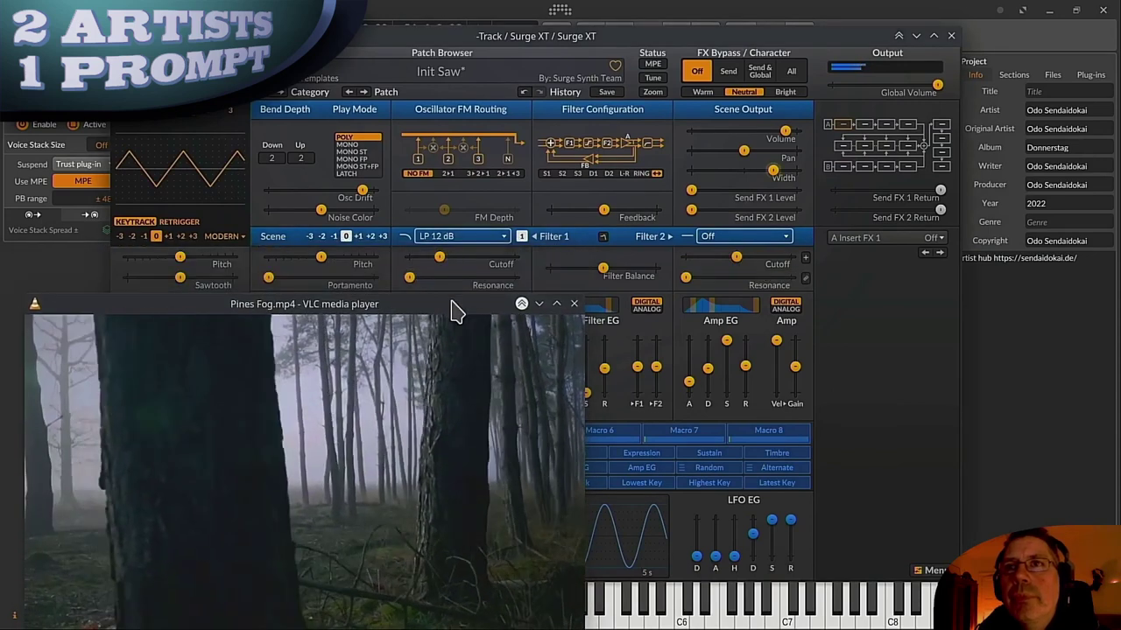
# Step: Raise the high-pass (HP) setting to about the middle of its range and close the Surge XT editor
pyautogui.moveTo(250, 300); pyautogui.dragTo(795, 218)
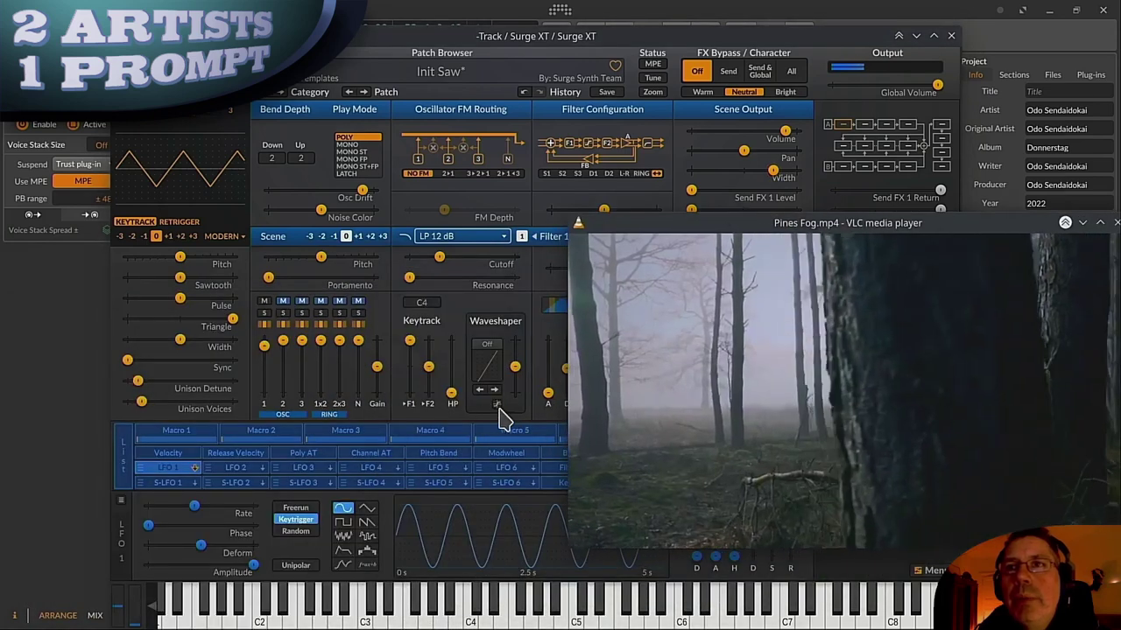
pyautogui.moveTo(452, 396); pyautogui.dragTo(451, 369)
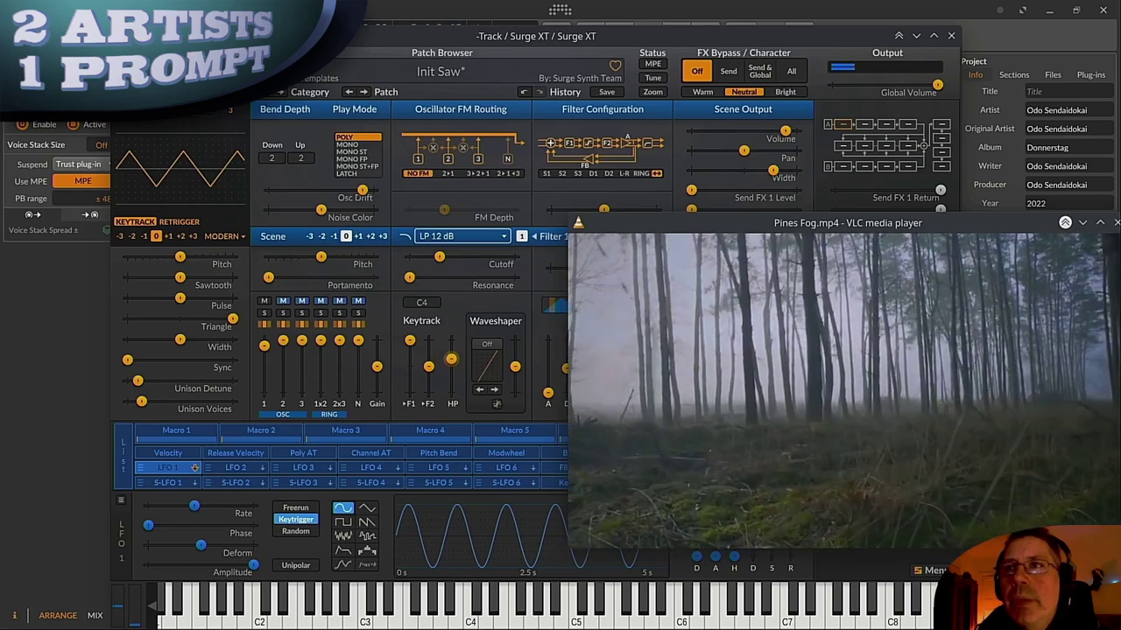
pyautogui.moveTo(1013, 223); pyautogui.dragTo(862, 280)
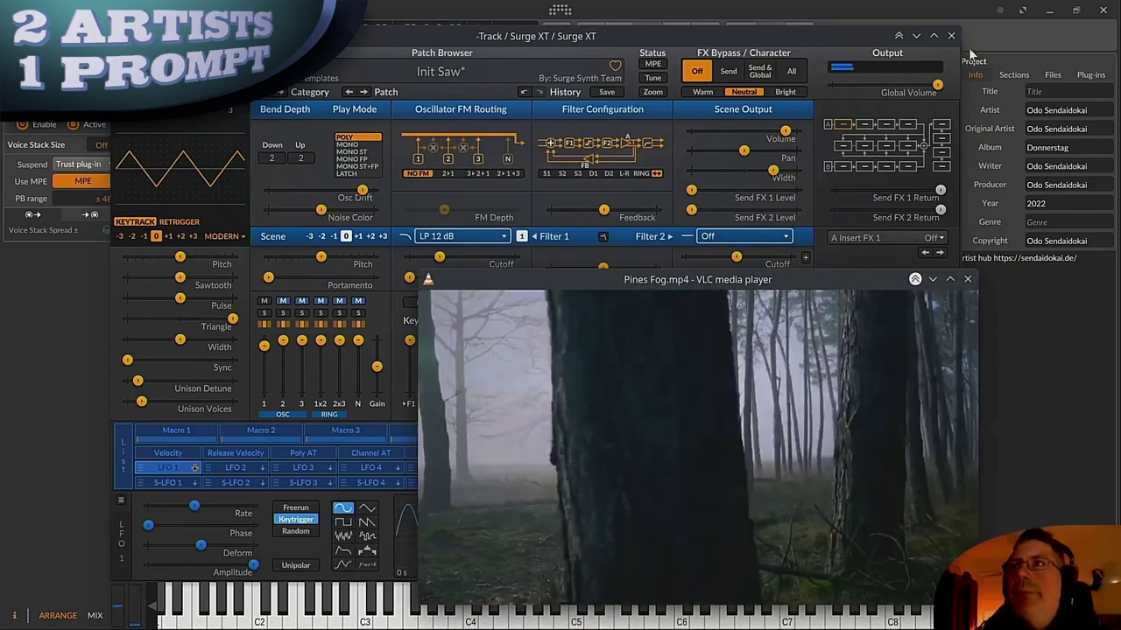
pyautogui.click(951, 36)
# Step: Add an instrument track below Surge XT and shrink the video window into the screen's upper right corner
pyautogui.click(155, 148)
pyautogui.click(177, 186)
pyautogui.moveTo(495, 282); pyautogui.dragTo(637, 30)
pyautogui.moveTo(560, 357); pyautogui.dragTo(841, 194)
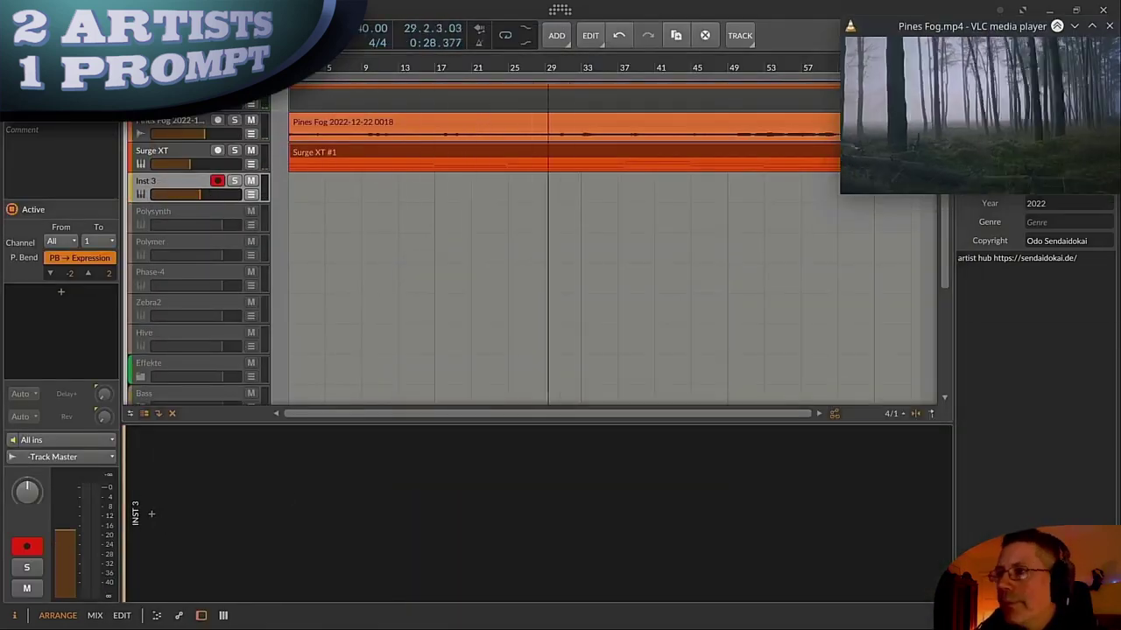
pyautogui.moveTo(438, 73); pyautogui.dragTo(439, 64)
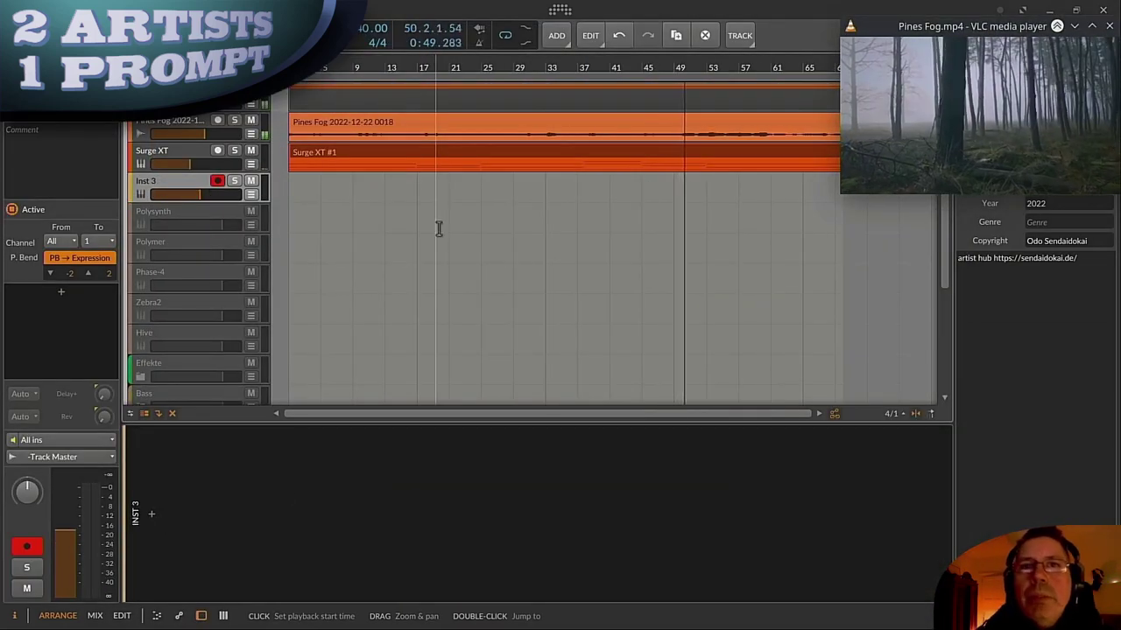
# Step: Insert the Surge XT CLAP plug-in on the Inst 3 track, keeping oscillator 1's Classic type
pyautogui.click(155, 515)
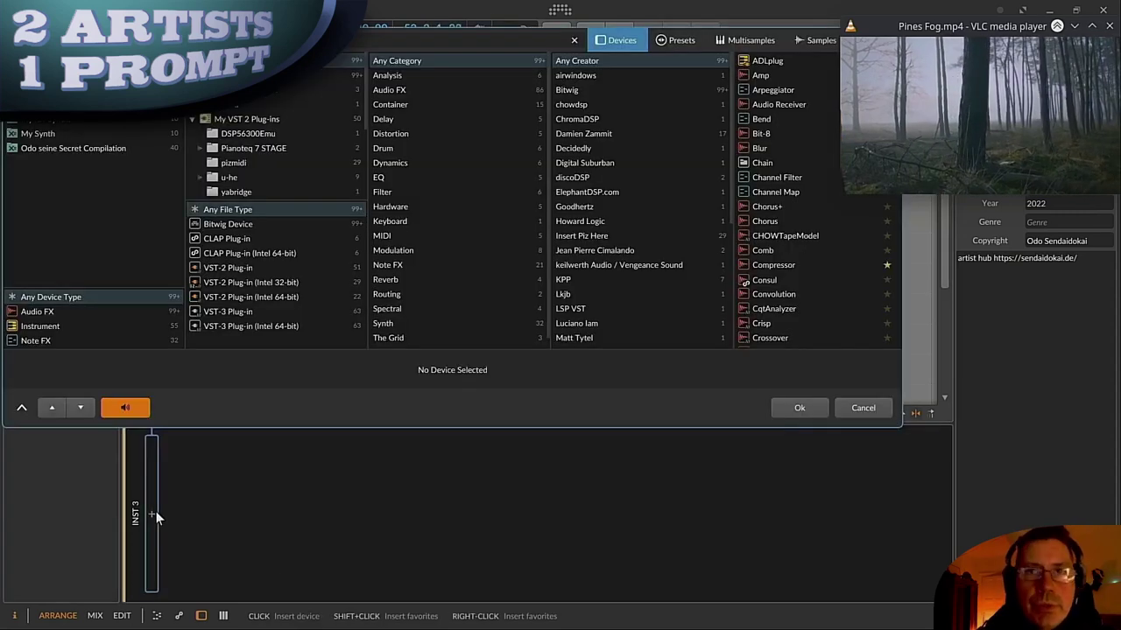
pyautogui.write('sur')
pyautogui.press('Down')
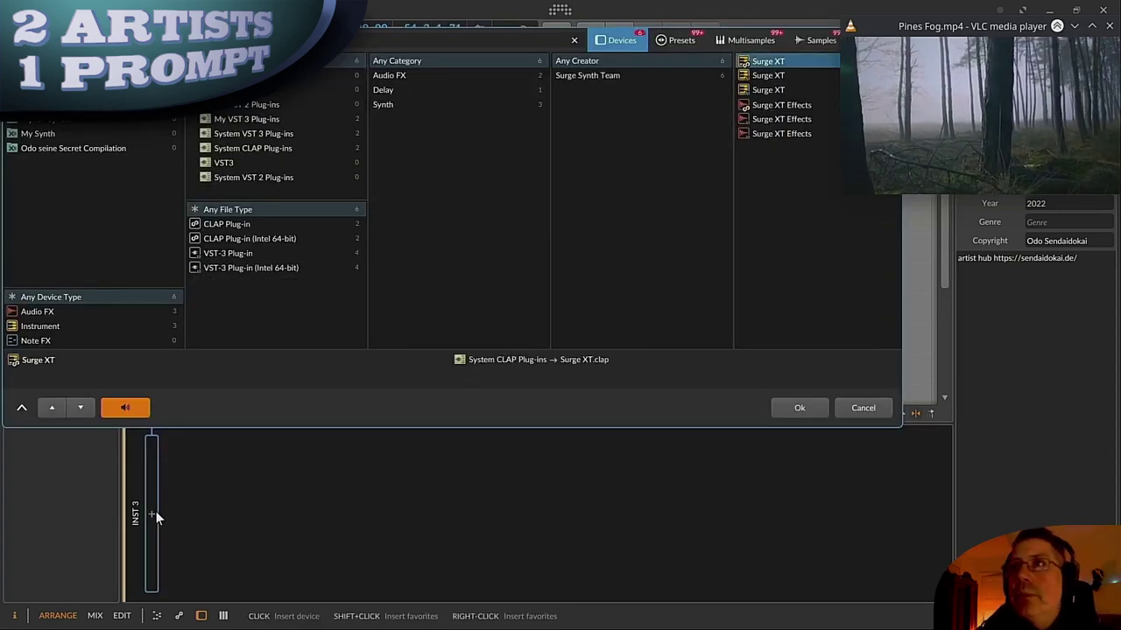
pyautogui.press('Return')
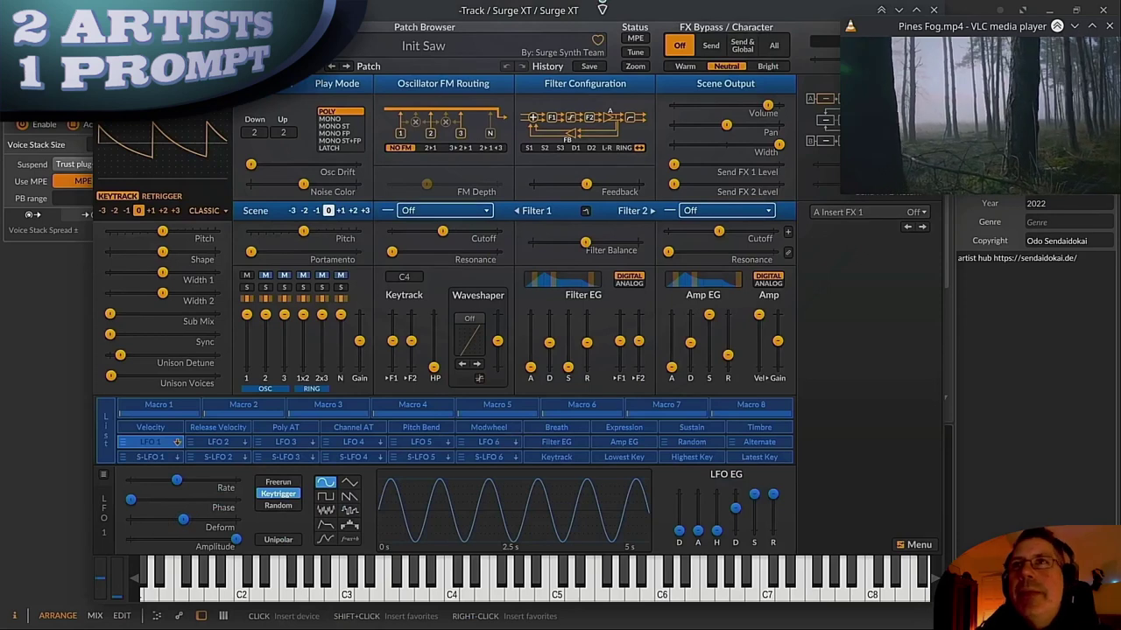
pyautogui.moveTo(610, 15); pyautogui.dragTo(614, 40)
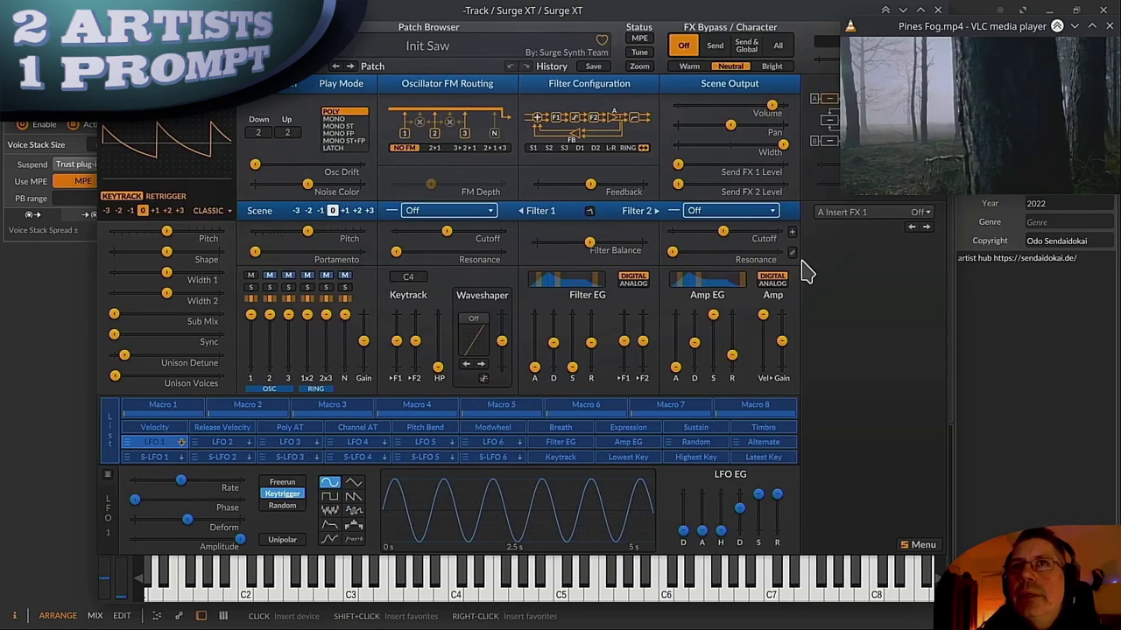
pyautogui.moveTo(674, 246)
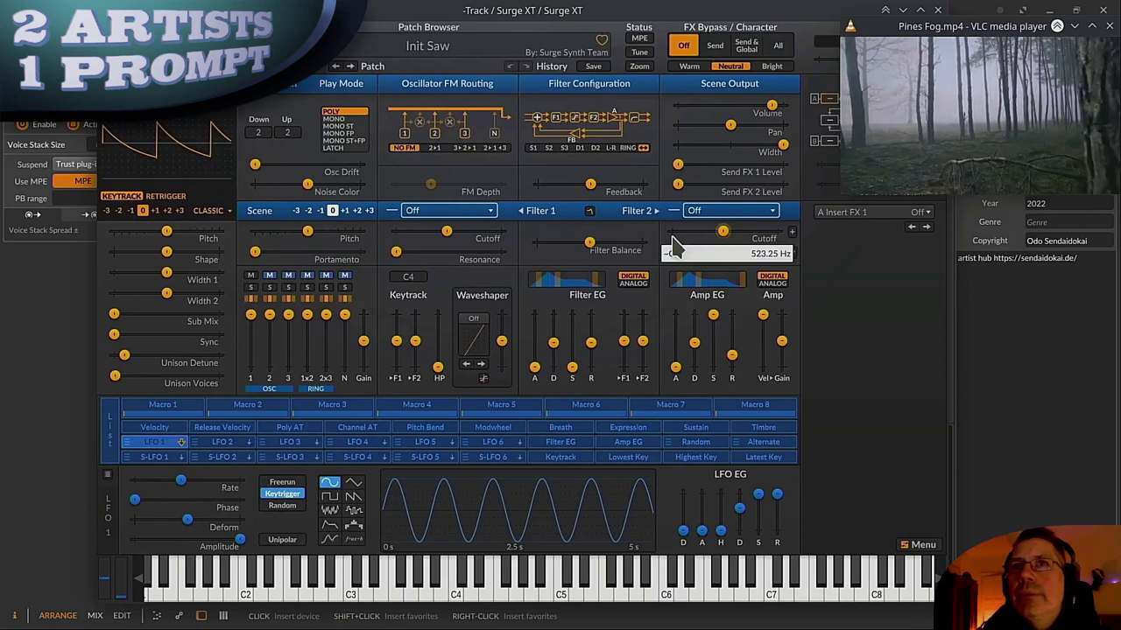
pyautogui.click(210, 219)
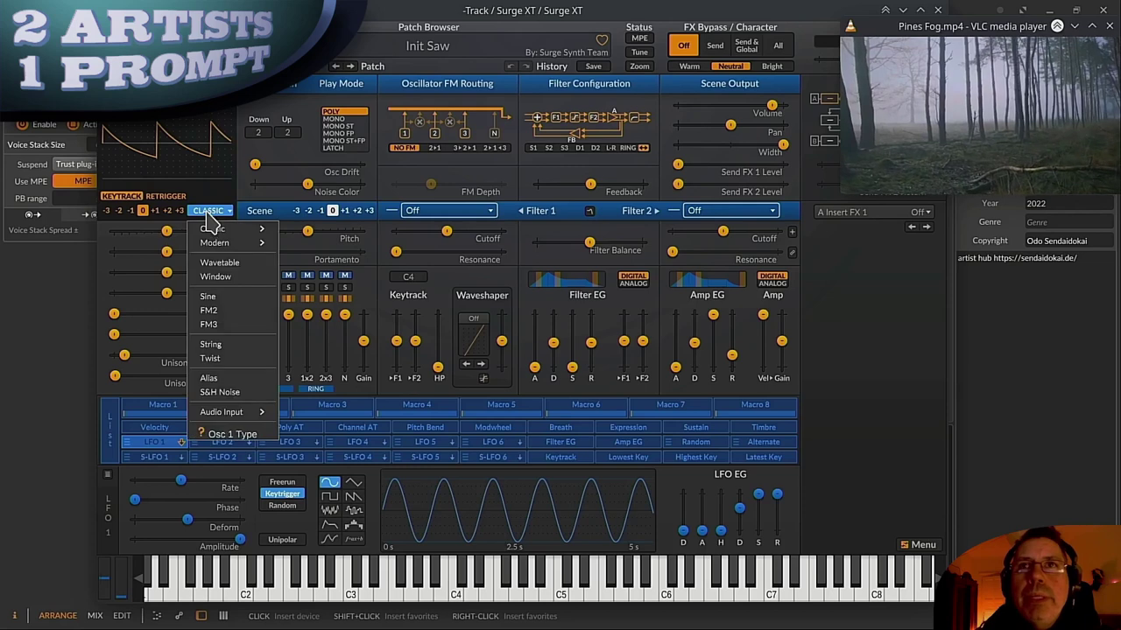
pyautogui.click(214, 214)
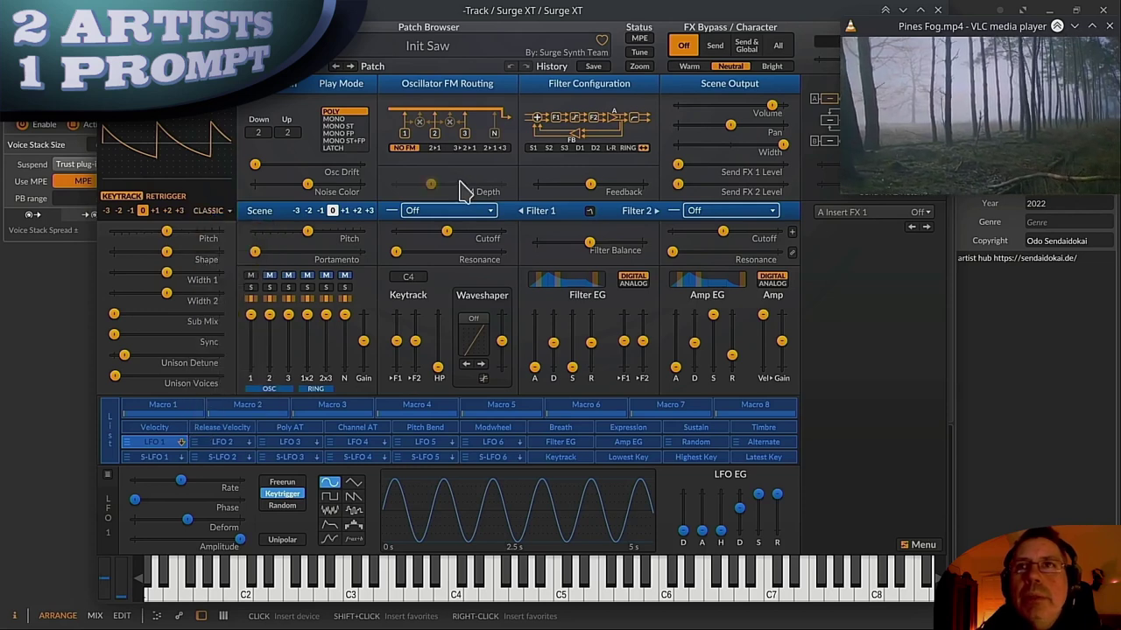
# Step: Configure Filter 1 as a 24 dB lowpass with a slightly lower cutoff and F1 keytrack at 100%
pyautogui.click(454, 211)
pyautogui.moveTo(496, 249)
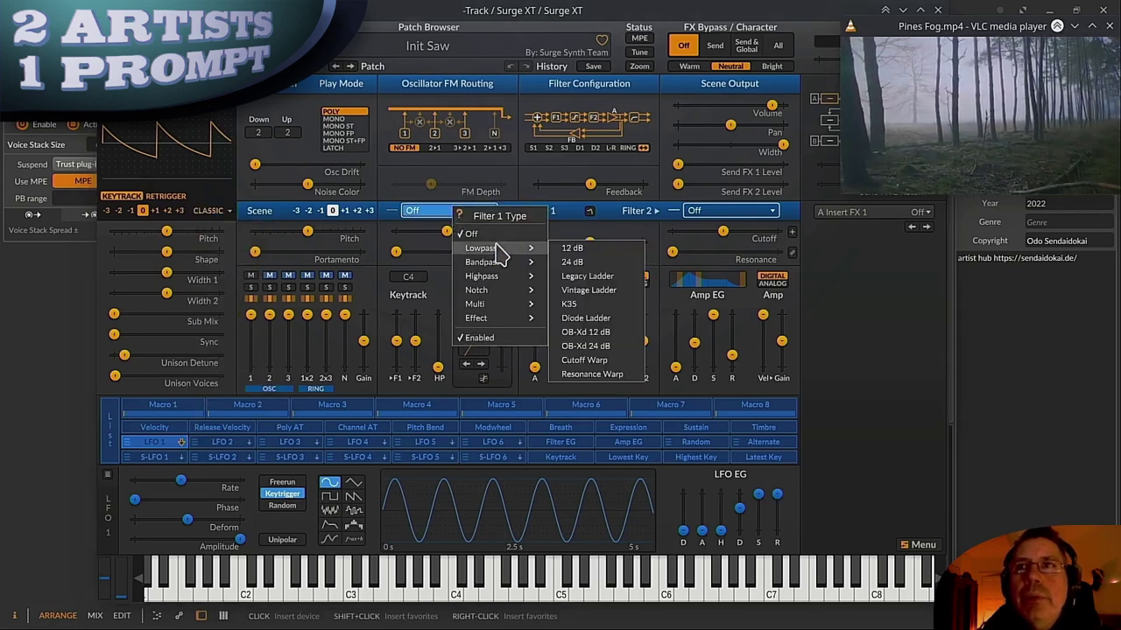
pyautogui.click(589, 248)
pyautogui.click(476, 213)
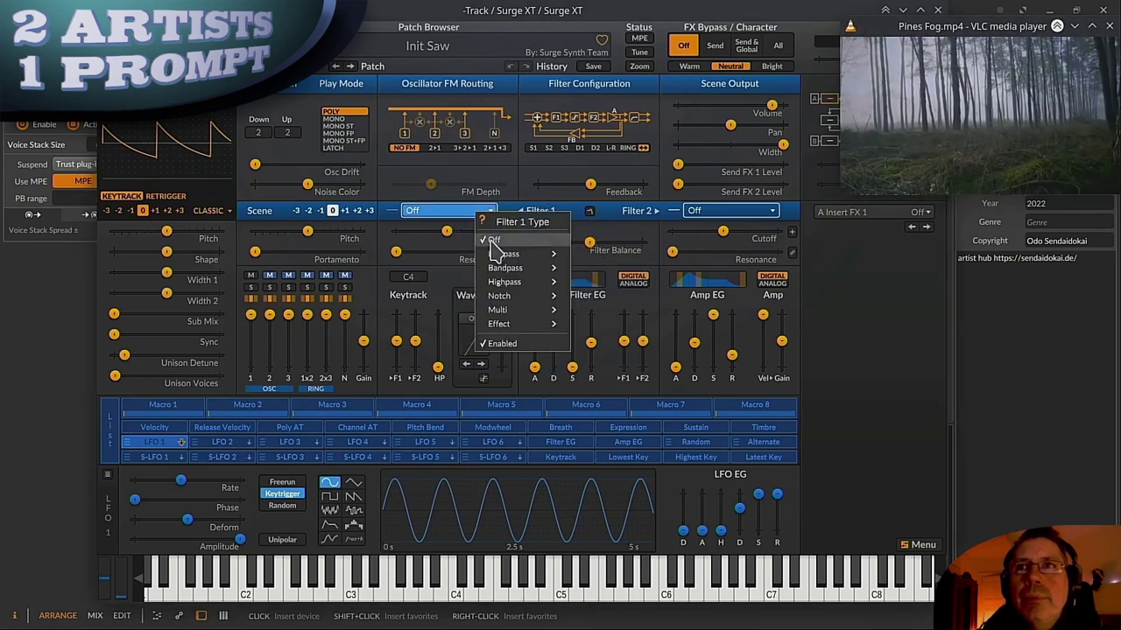
pyautogui.moveTo(499, 254)
pyautogui.click(598, 265)
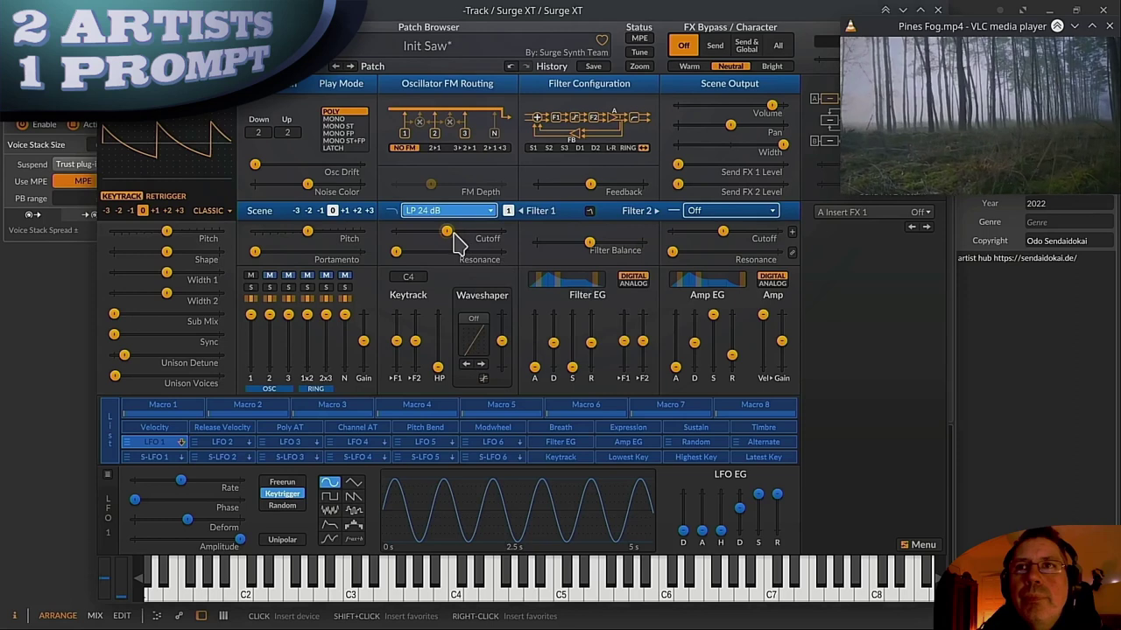
pyautogui.moveTo(452, 233); pyautogui.dragTo(435, 232)
pyautogui.moveTo(396, 341); pyautogui.dragTo(396, 316)
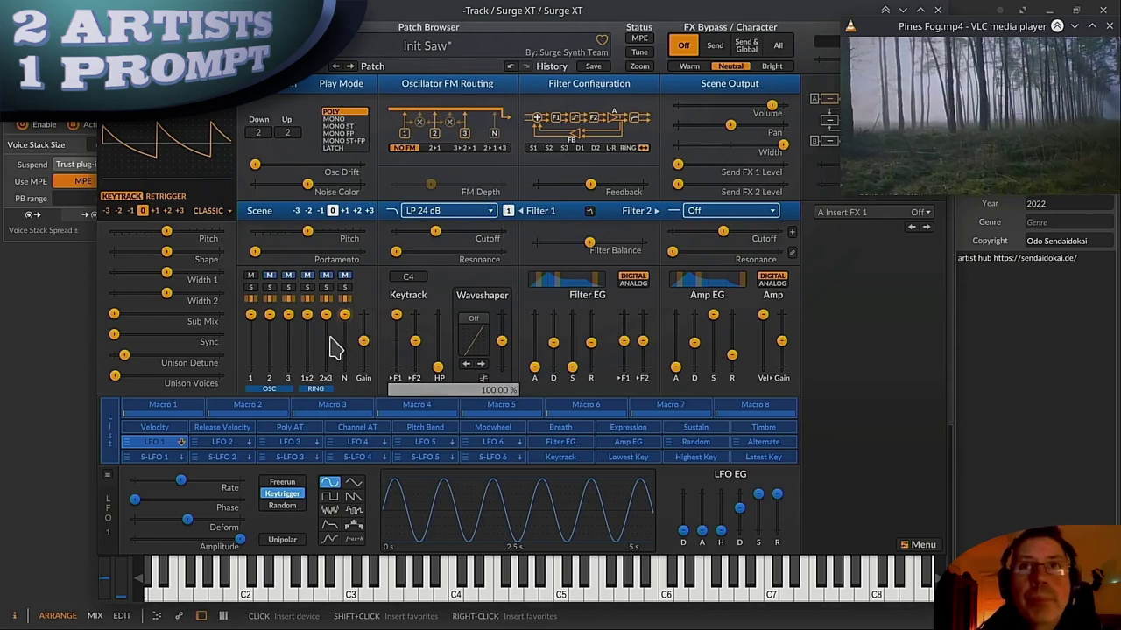
# Step: Move the second Surge XT editor clear of the track list and set oscillator 1's octave to +2
pyautogui.moveTo(347, 12); pyautogui.dragTo(761, 102)
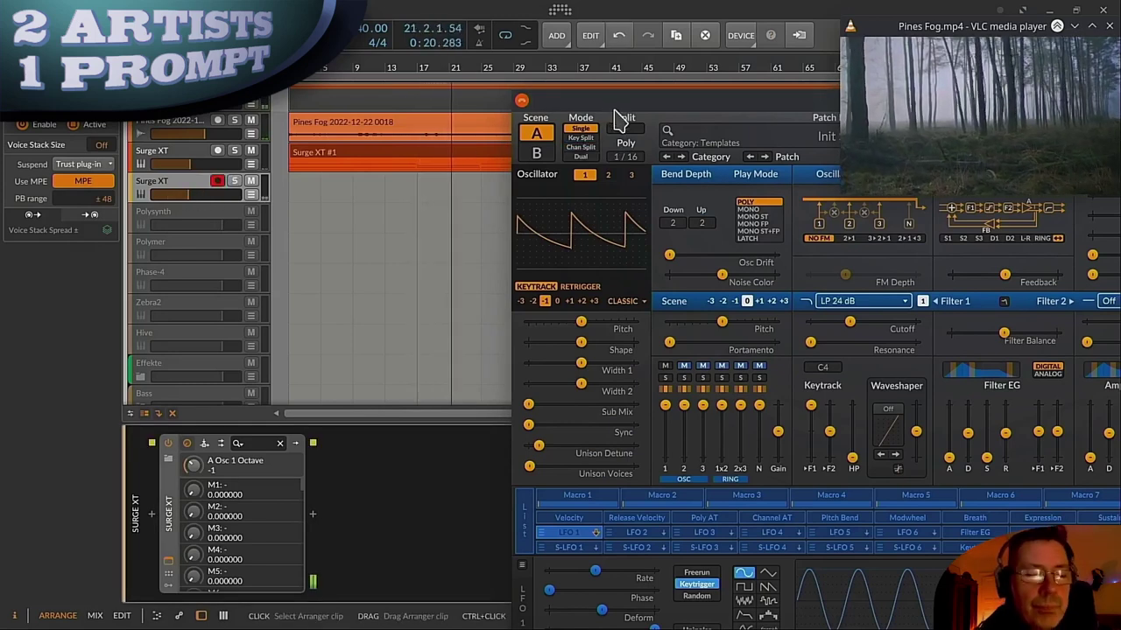
pyautogui.moveTo(594, 109); pyautogui.dragTo(391, 77)
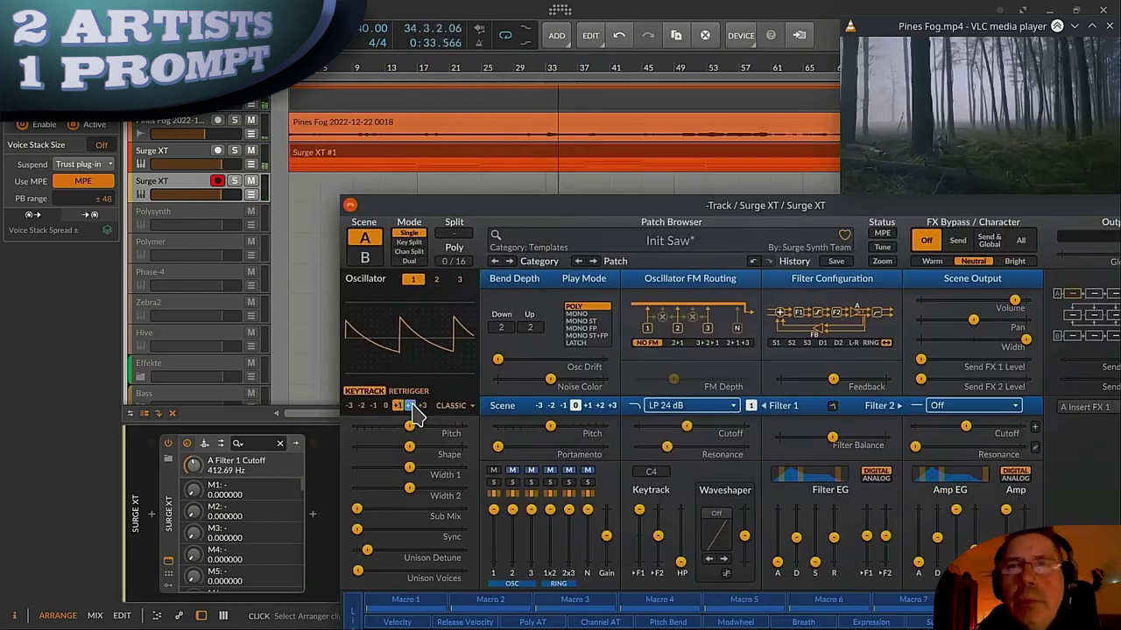
pyautogui.click(411, 406)
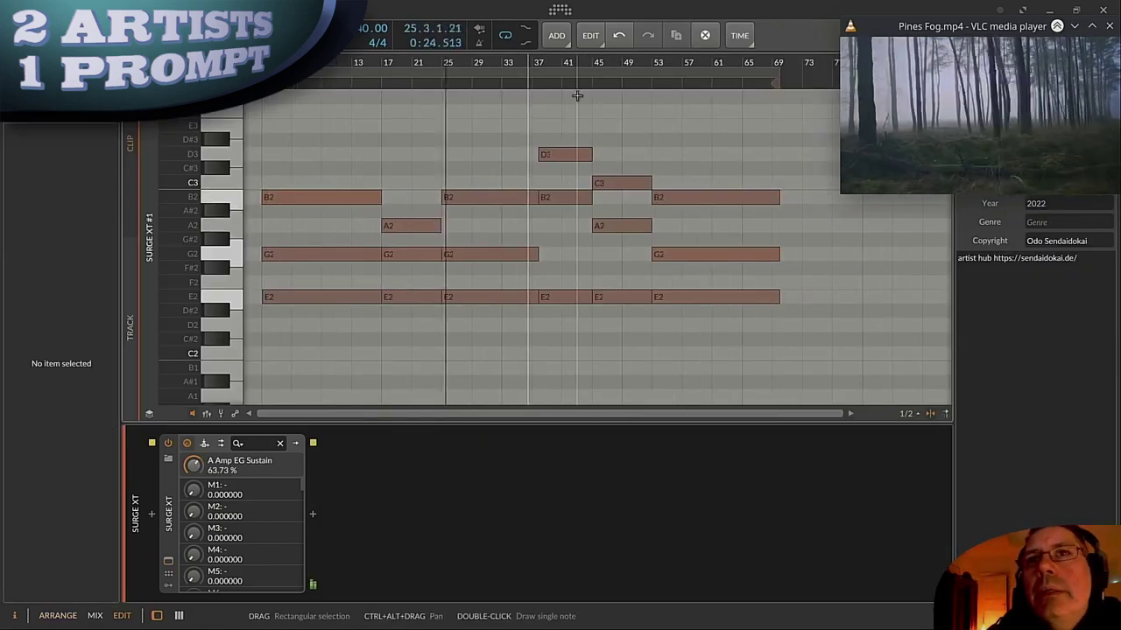
# Step: In the first Surge XT clip, shift all chords from bar 25 onward four bars later and lengthen the second chord to bar 29
pyautogui.moveTo(806, 122); pyautogui.dragTo(451, 311)
pyautogui.moveTo(490, 197); pyautogui.dragTo(520, 197)
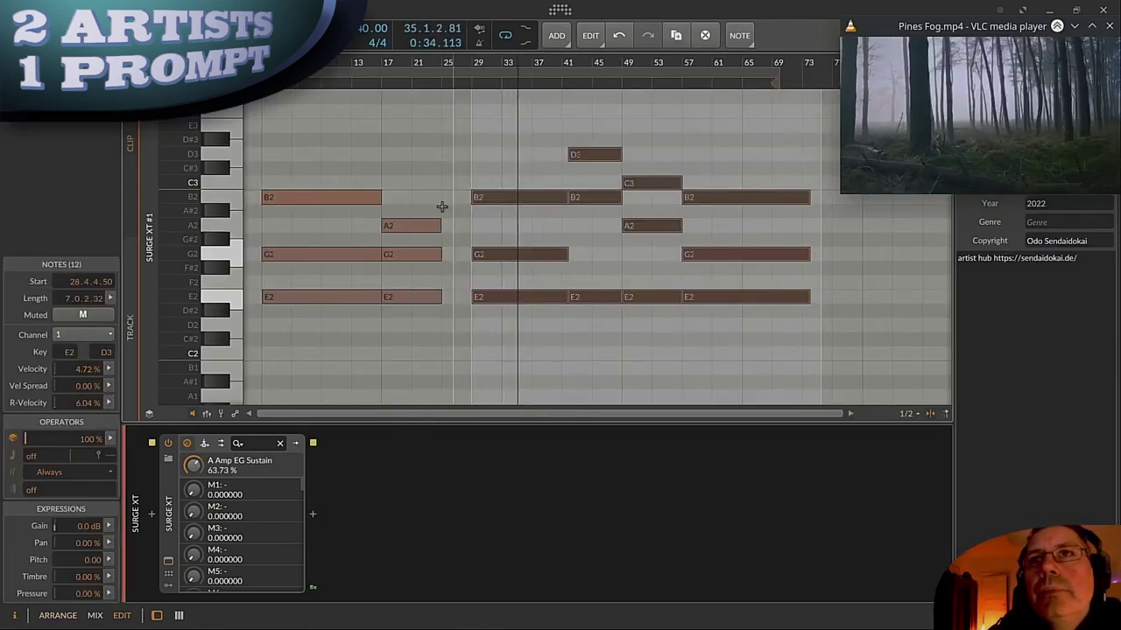
pyautogui.moveTo(390, 210); pyautogui.dragTo(433, 307)
pyautogui.moveTo(440, 225); pyautogui.dragTo(470, 222)
# Step: Align the change from third to fourth chord with bar 41, trim the final chord to bar 69, and return to the arrangement
pyautogui.moveTo(568, 197); pyautogui.dragTo(562, 197)
pyautogui.moveTo(569, 154); pyautogui.dragTo(562, 154)
pyautogui.moveTo(811, 194); pyautogui.dragTo(772, 195)
pyautogui.click(291, 152)
pyautogui.moveTo(690, 155); pyautogui.dragTo(736, 275)
pyautogui.click(762, 271)
pyautogui.press('Tab')
# Step: Copy the Surge XT #1 clip onto the second Surge XT track and open the copy in the note editor
pyautogui.click(191, 182)
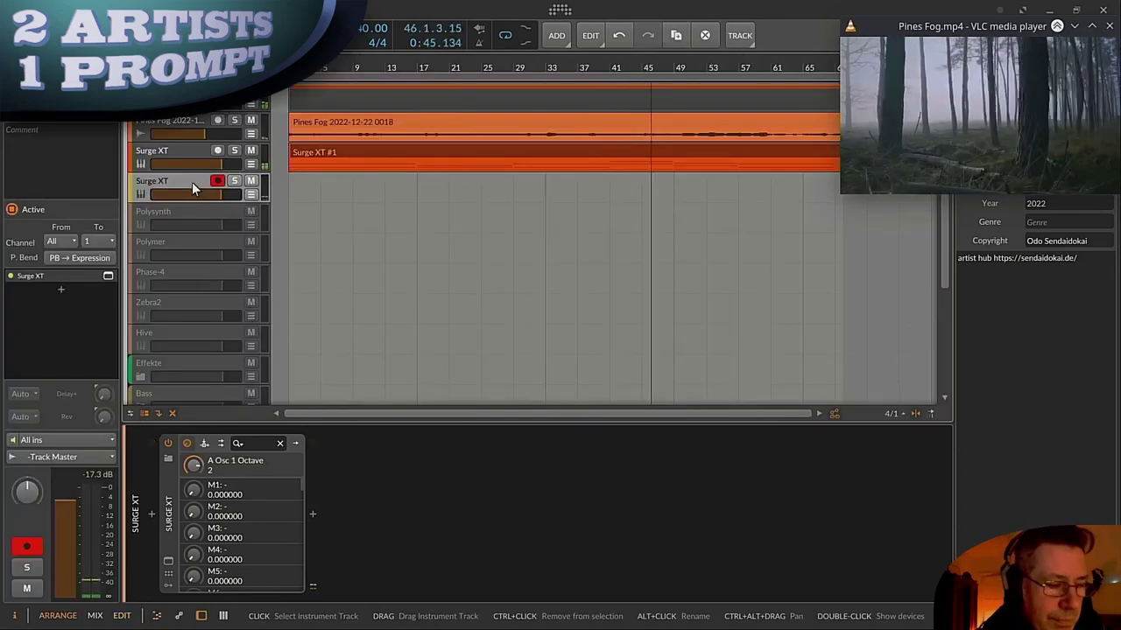
pyautogui.moveTo(325, 151); pyautogui.dragTo(329, 191)
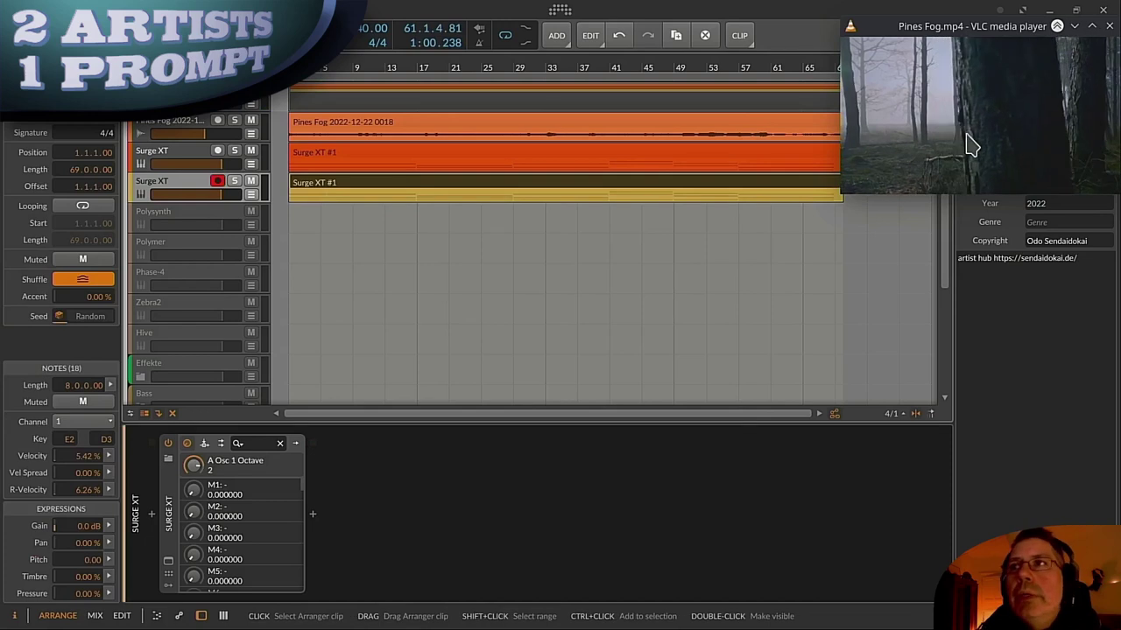
pyautogui.doubleClick(331, 182)
pyautogui.click(333, 182)
pyautogui.doubleClick(332, 183)
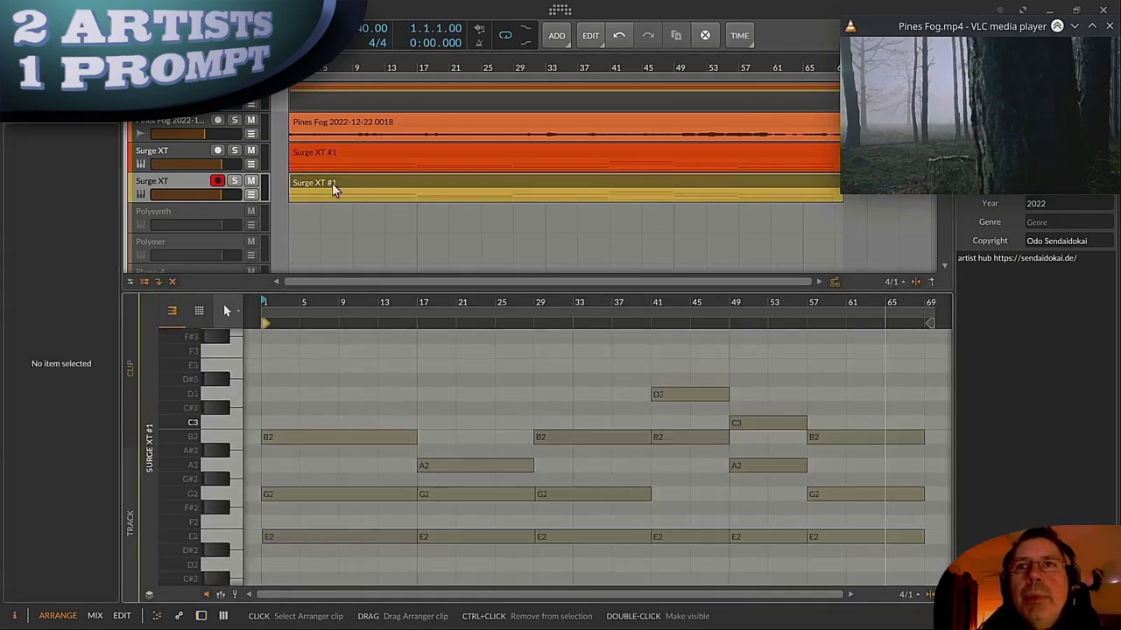
# Step: In the second Surge XT track's clip, shorten the first chord (B2, G2, E2) to a length of about 1.2.3.07
pyautogui.moveTo(393, 420); pyautogui.dragTo(382, 542)
pyautogui.moveTo(414, 438); pyautogui.dragTo(273, 437)
pyautogui.moveTo(271, 304); pyautogui.dragTo(429, 540)
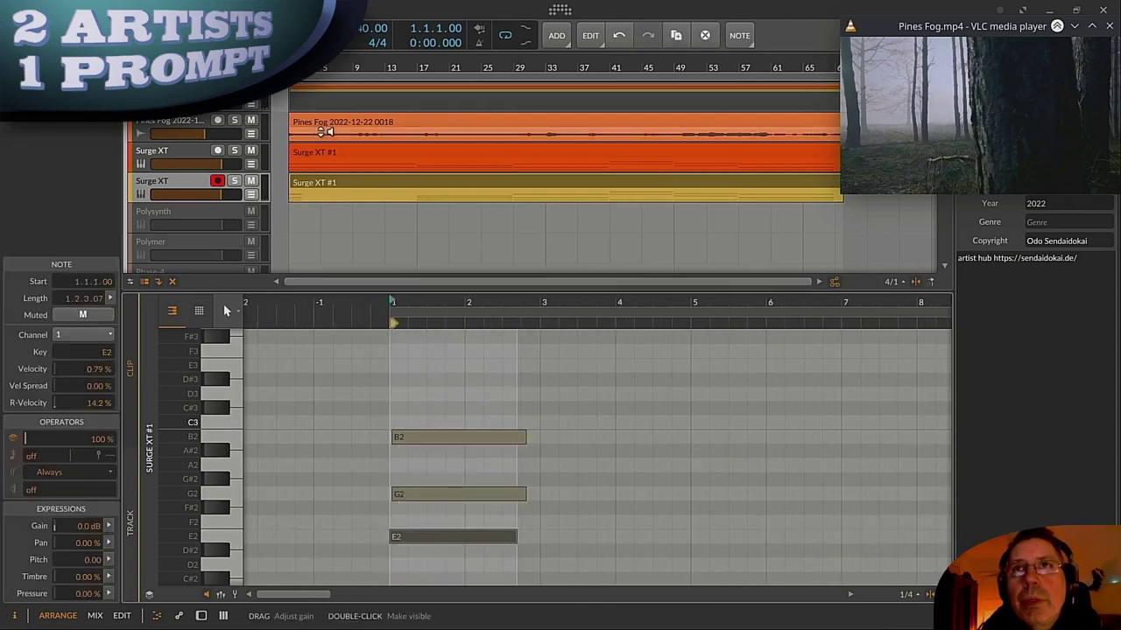
# Step: In the first Surge XT track's clip, extend the first chord's B2, G2 and E2 to start at 1.1.1.00, then return to the arrangement
pyautogui.doubleClick(332, 157)
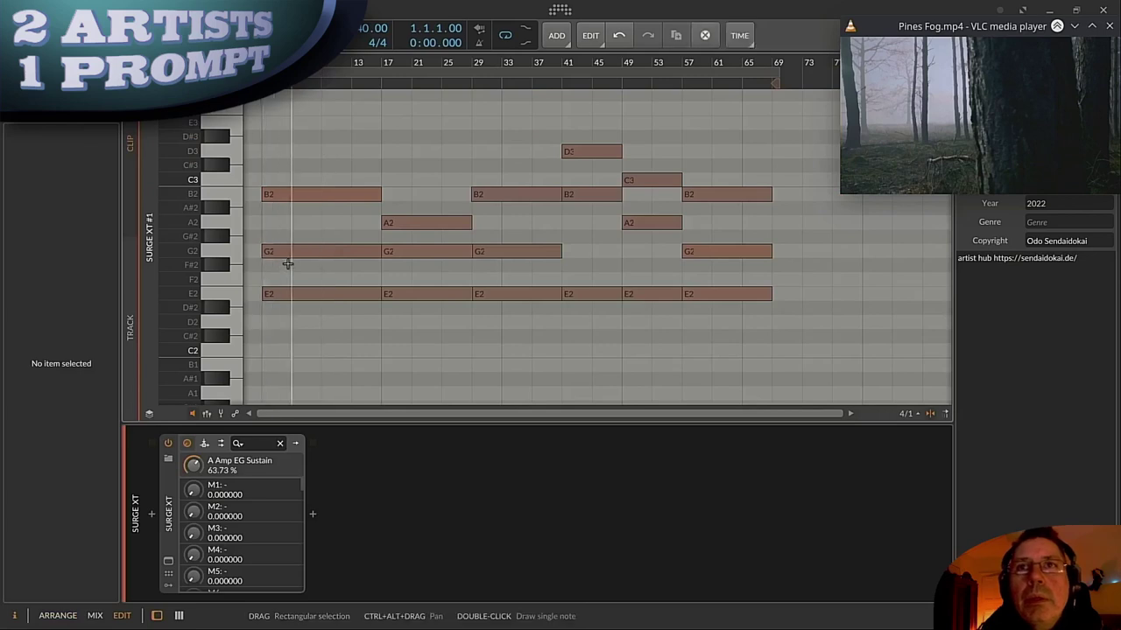
pyautogui.moveTo(292, 63); pyautogui.dragTo(333, 98)
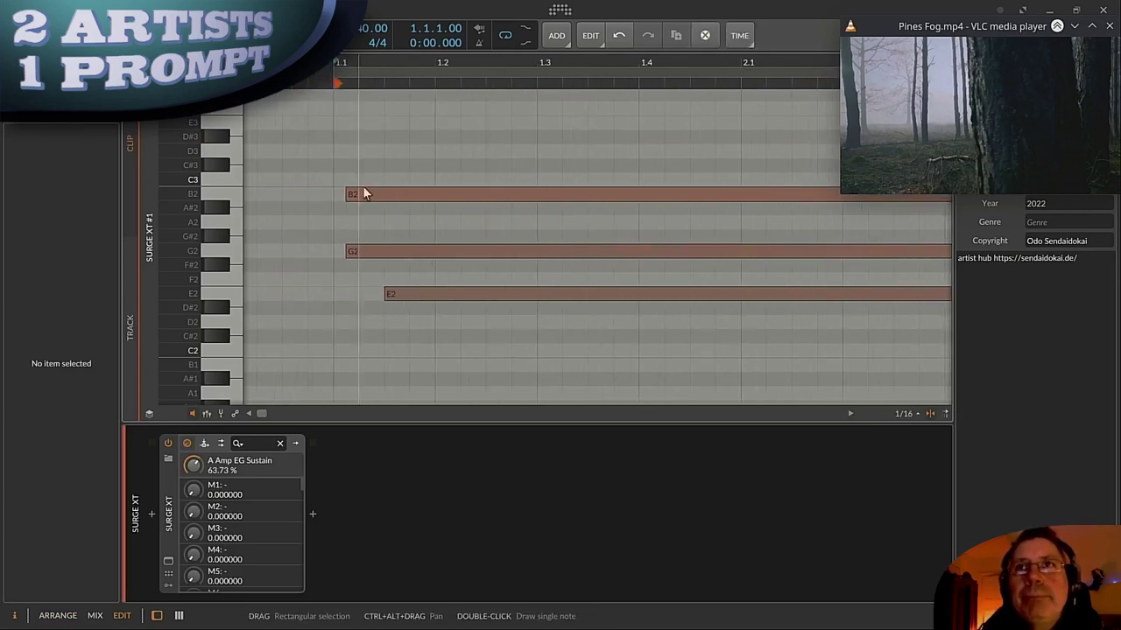
pyautogui.moveTo(344, 193); pyautogui.dragTo(334, 194)
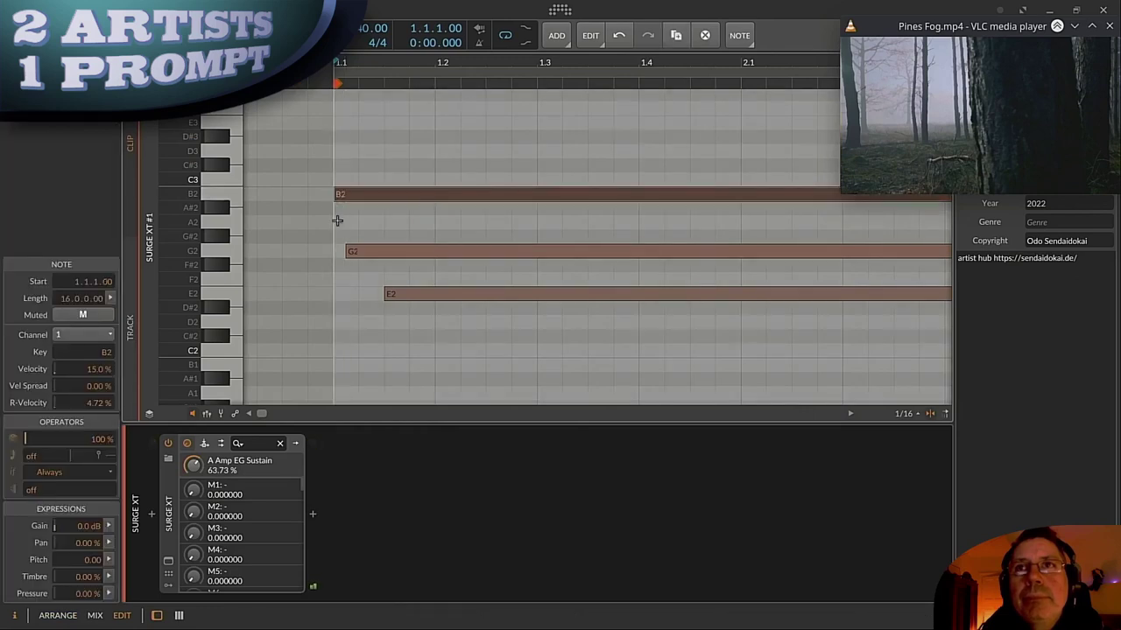
pyautogui.click(333, 250)
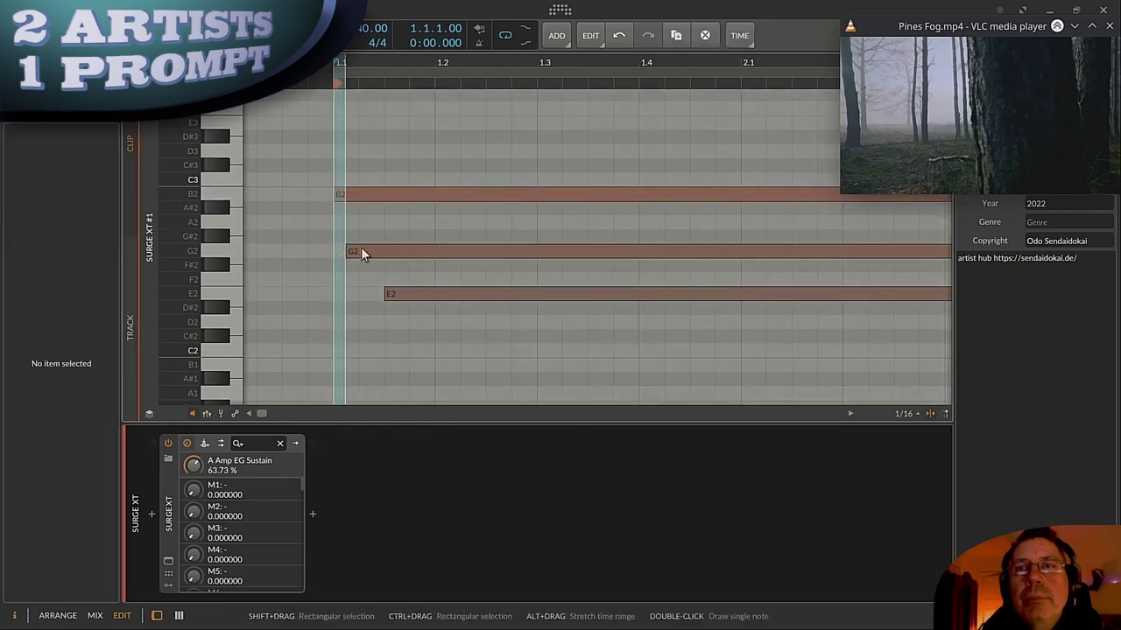
pyautogui.click(360, 250)
pyautogui.moveTo(346, 251); pyautogui.dragTo(334, 251)
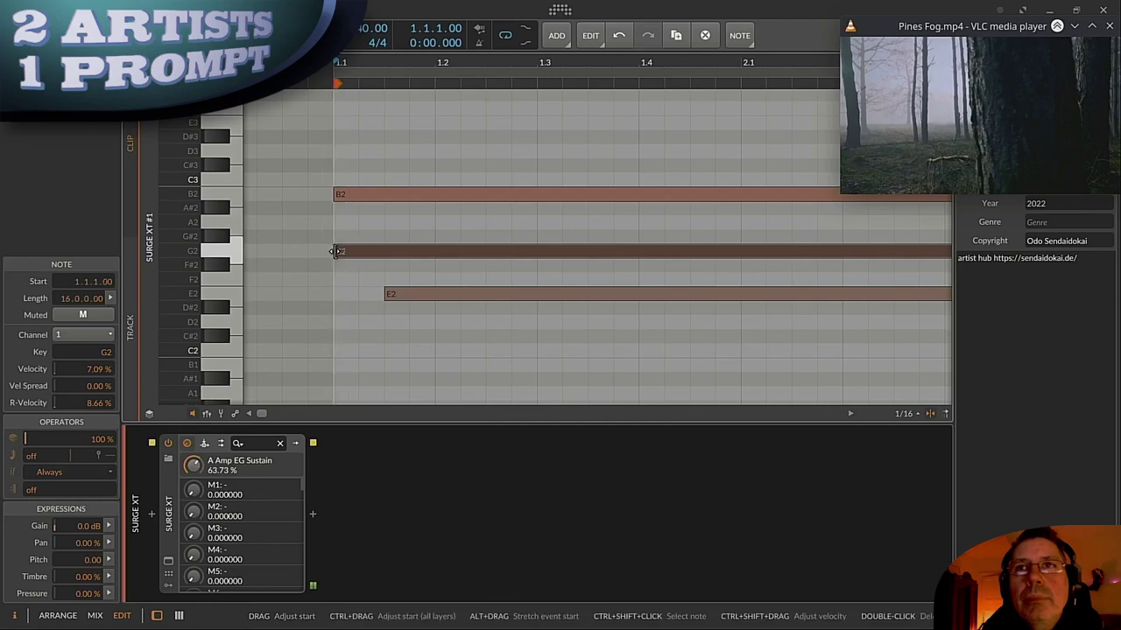
pyautogui.moveTo(385, 298); pyautogui.dragTo(342, 296)
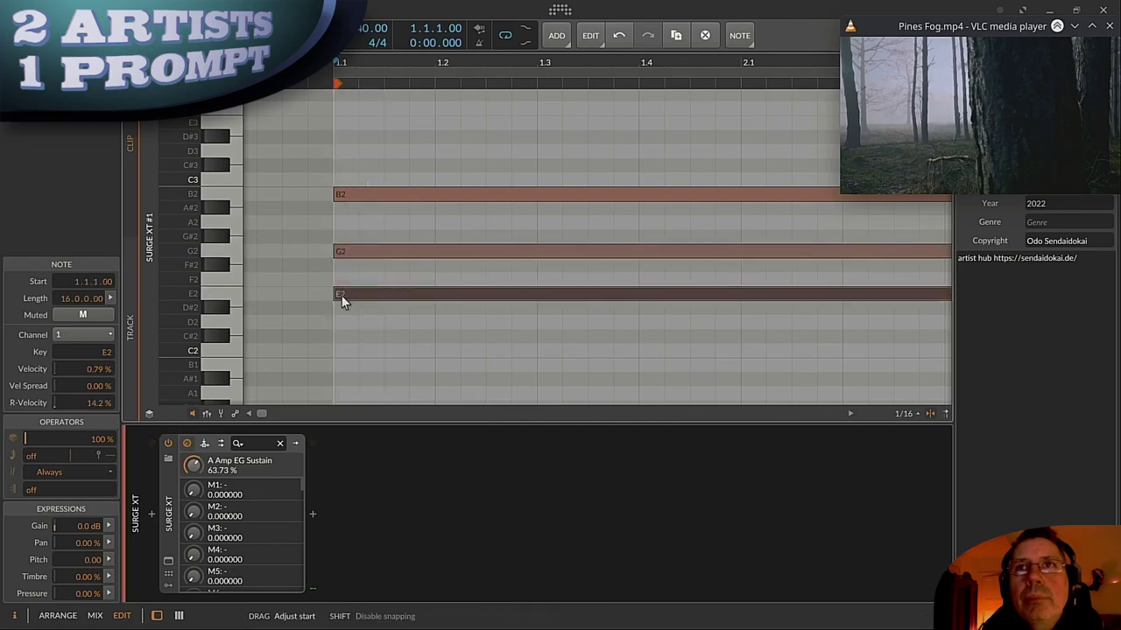
pyautogui.press('Tab')
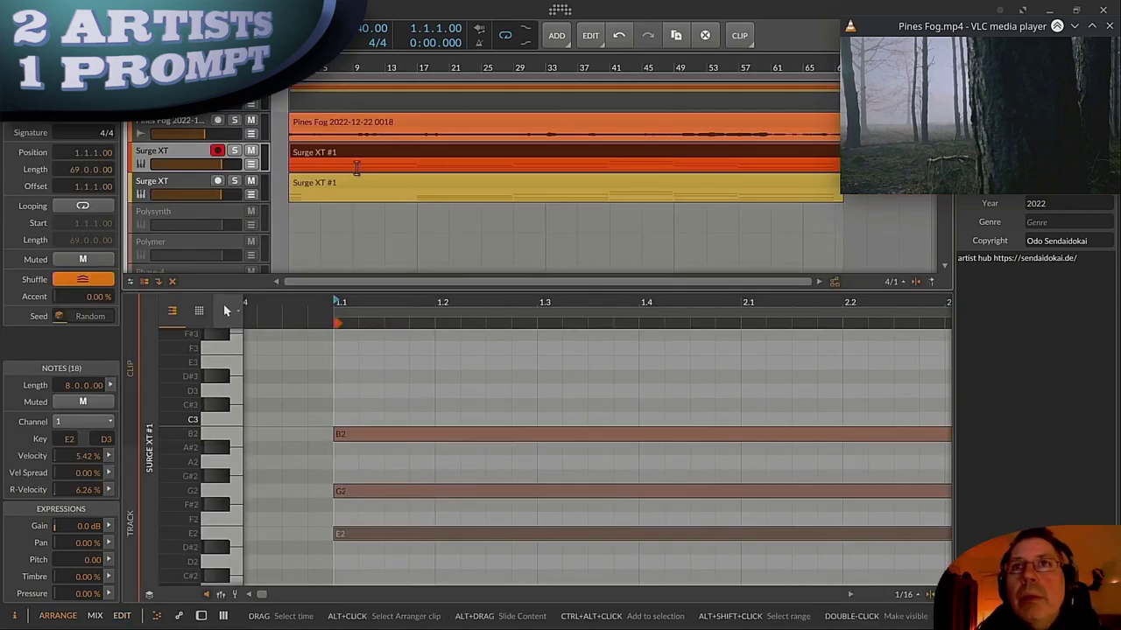
# Step: Reopen the second Surge XT track's clip, set the first chord's three notes to a straight 1/8 length, and audition it
pyautogui.click(344, 184)
pyautogui.doubleClick(344, 185)
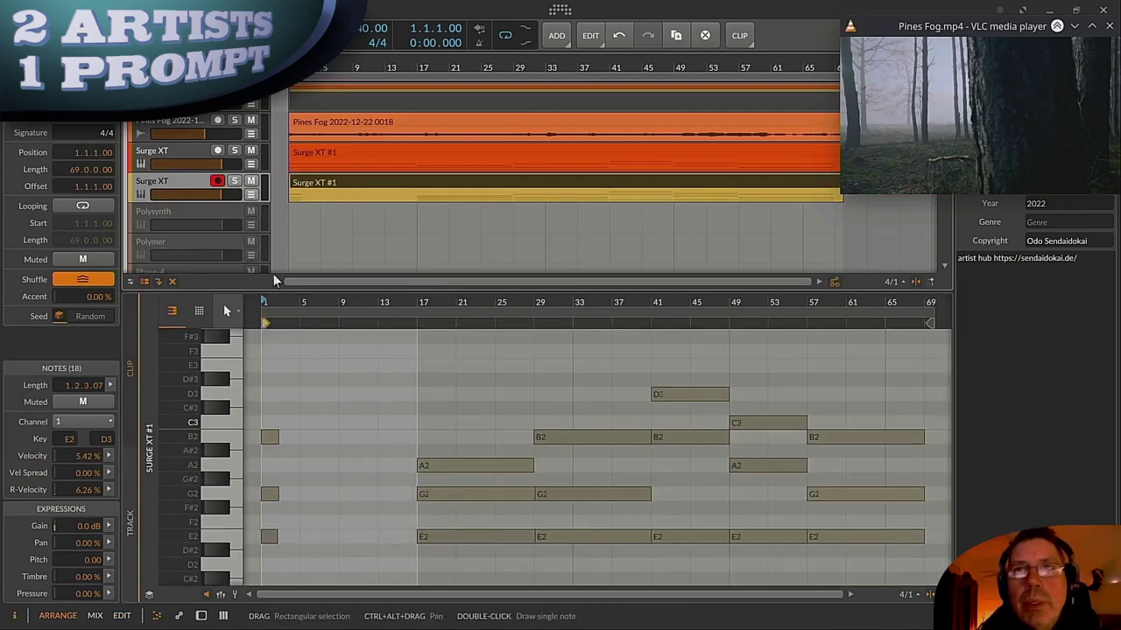
pyautogui.moveTo(263, 304); pyautogui.dragTo(301, 306)
pyautogui.press('space')
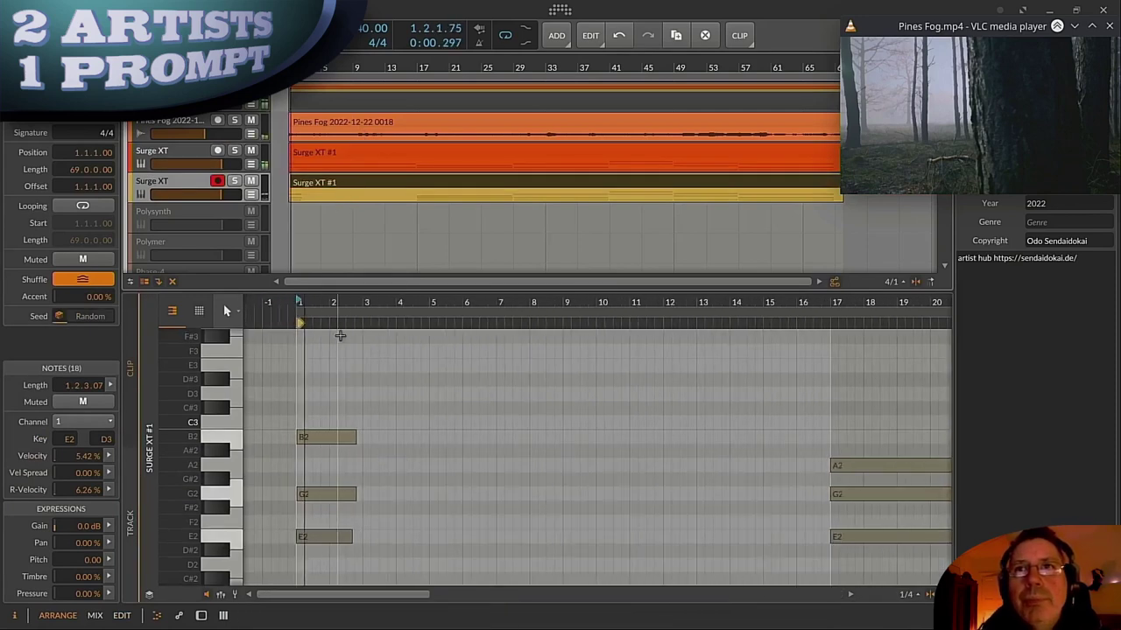
pyautogui.moveTo(340, 395); pyautogui.dragTo(355, 564)
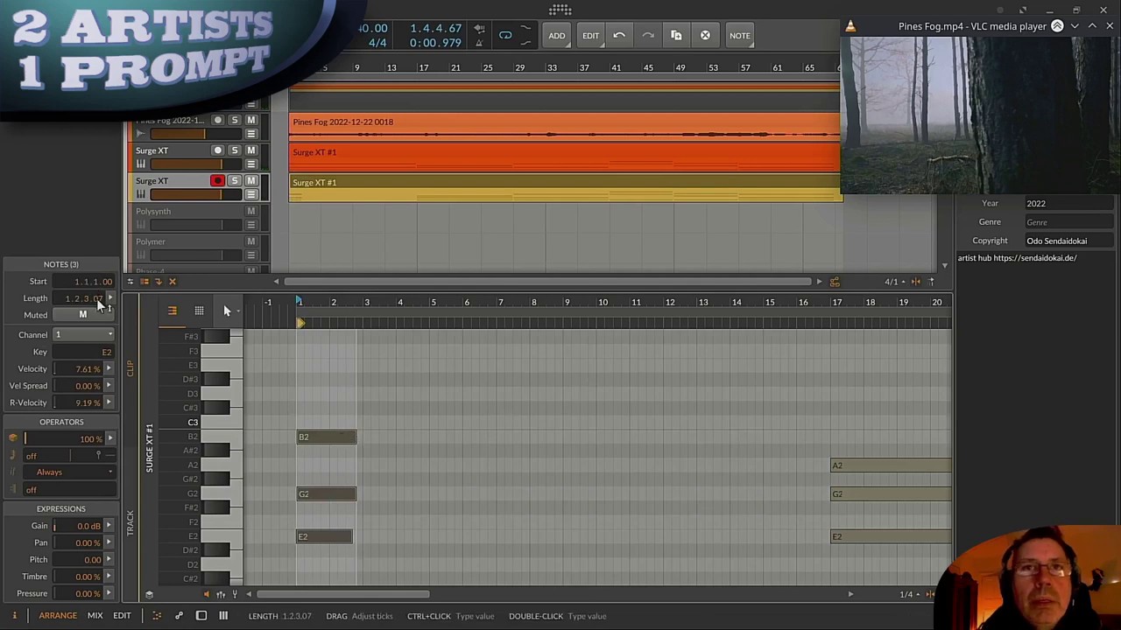
pyautogui.click(109, 299)
pyautogui.click(193, 320)
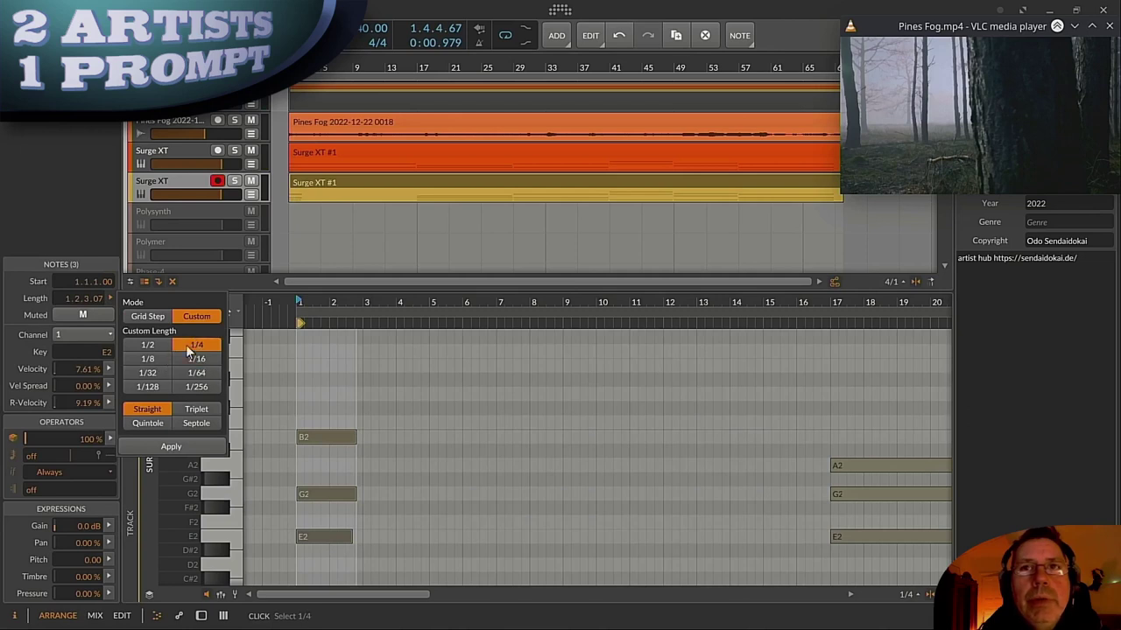
pyautogui.click(162, 447)
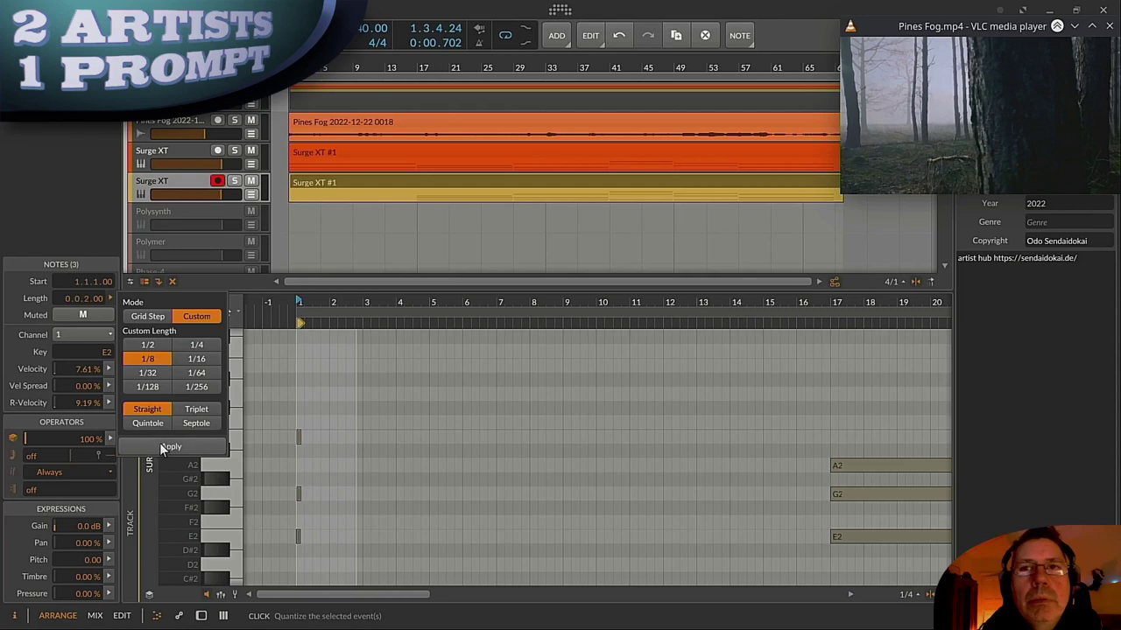
pyautogui.click(373, 405)
pyautogui.press('space')
pyautogui.press('space')
# Step: Quantize the shortened first chord and align its B2 and G2 notes with E2 at 1.1.1.00
pyautogui.moveTo(300, 302); pyautogui.dragTo(321, 565)
pyautogui.press('q')
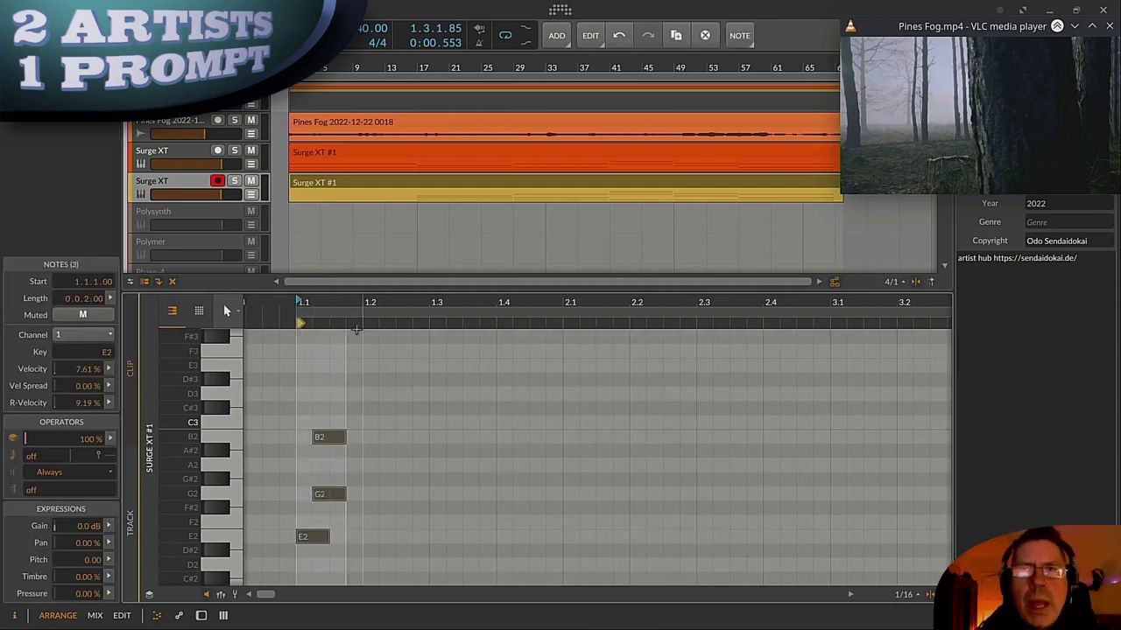
pyautogui.click(356, 329)
pyautogui.moveTo(319, 440); pyautogui.dragTo(303, 440)
pyautogui.moveTo(323, 505); pyautogui.dragTo(312, 499)
pyautogui.click(360, 530)
# Step: Copy the short E2–G2–B2 chord to beats 1.3, 2.1 and 2.3, auditioning the repeating pattern
pyautogui.moveTo(300, 388); pyautogui.dragTo(313, 559)
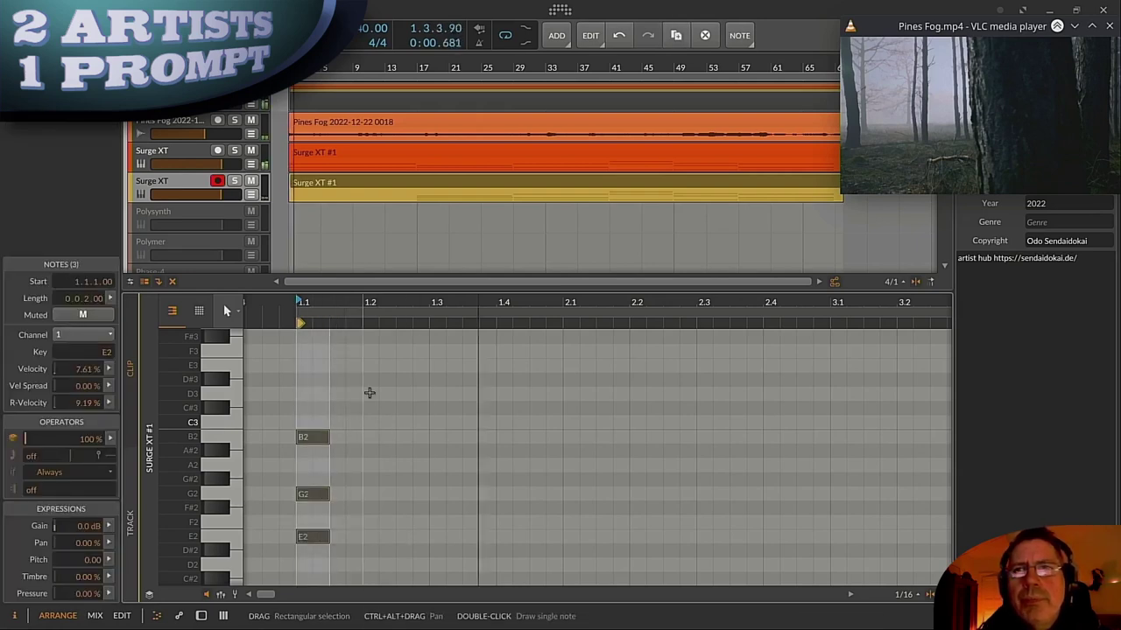
pyautogui.moveTo(307, 441); pyautogui.dragTo(577, 435)
pyautogui.press('space')
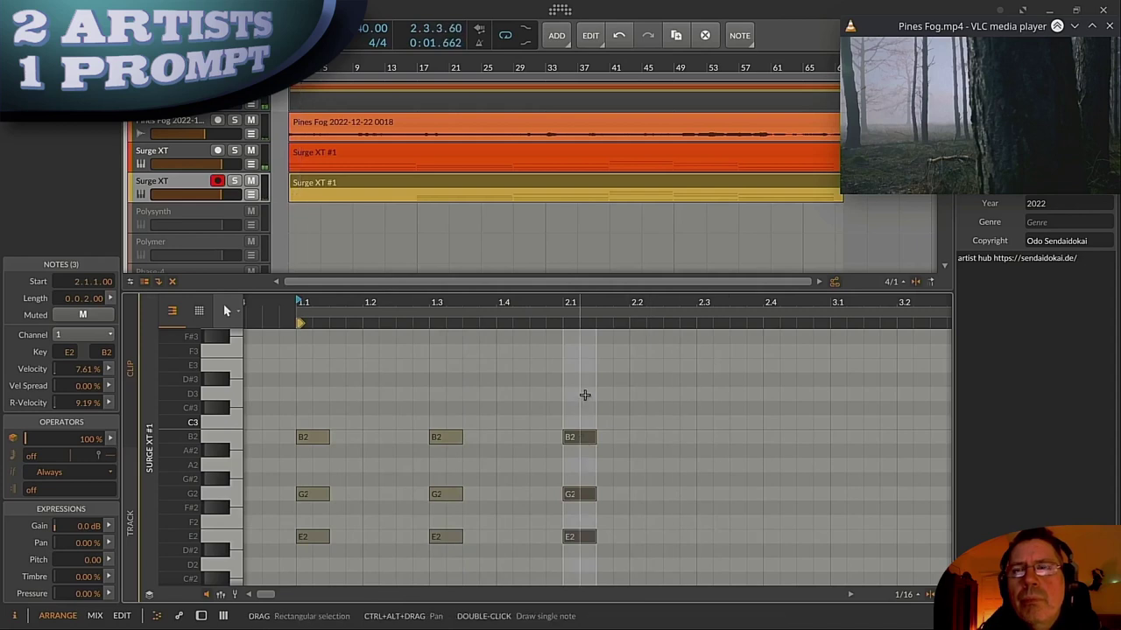
pyautogui.moveTo(572, 440); pyautogui.dragTo(711, 440)
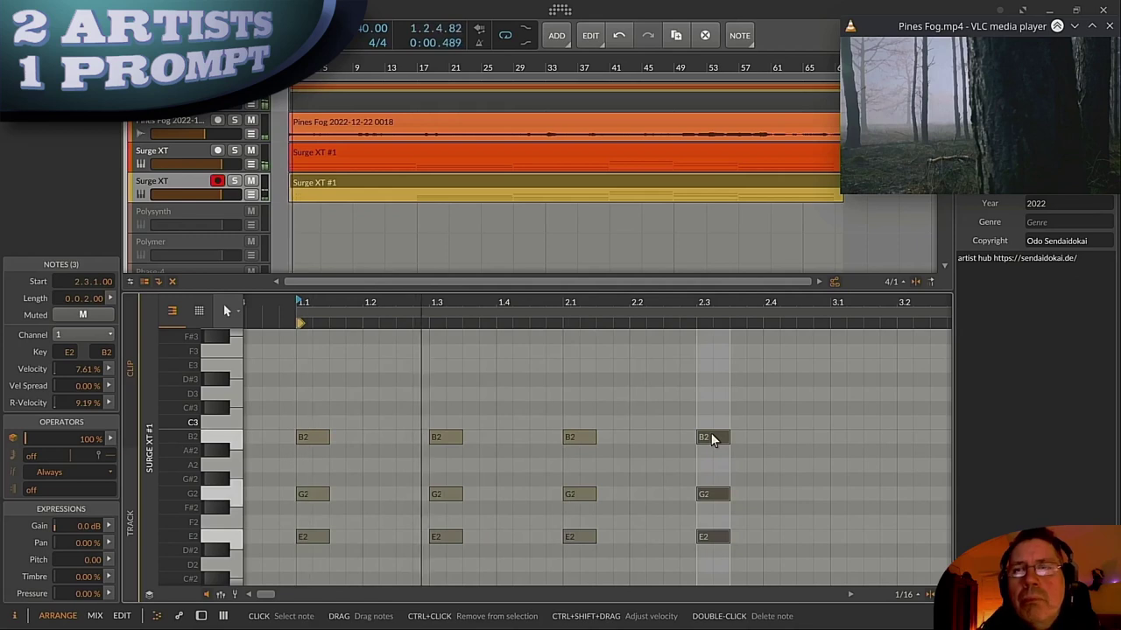
pyautogui.moveTo(678, 306); pyautogui.dragTo(515, 305)
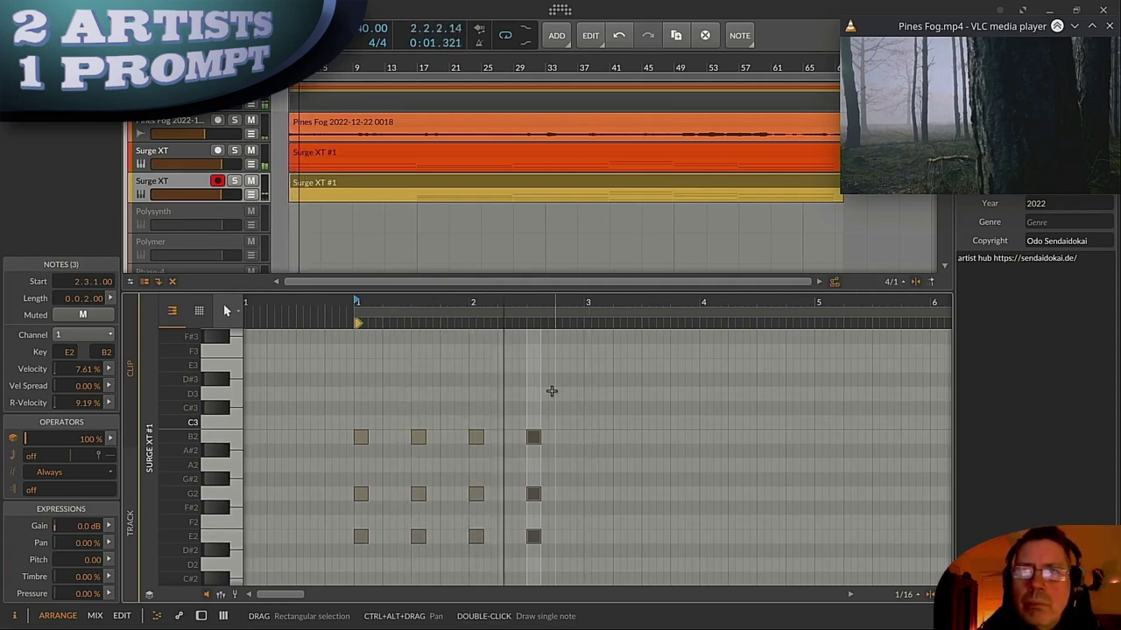
# Step: Shift the chord at 2.1 slightly ahead of the beat to 1.4.4.60 and play back the pattern
pyautogui.moveTo(476, 317); pyautogui.dragTo(483, 578)
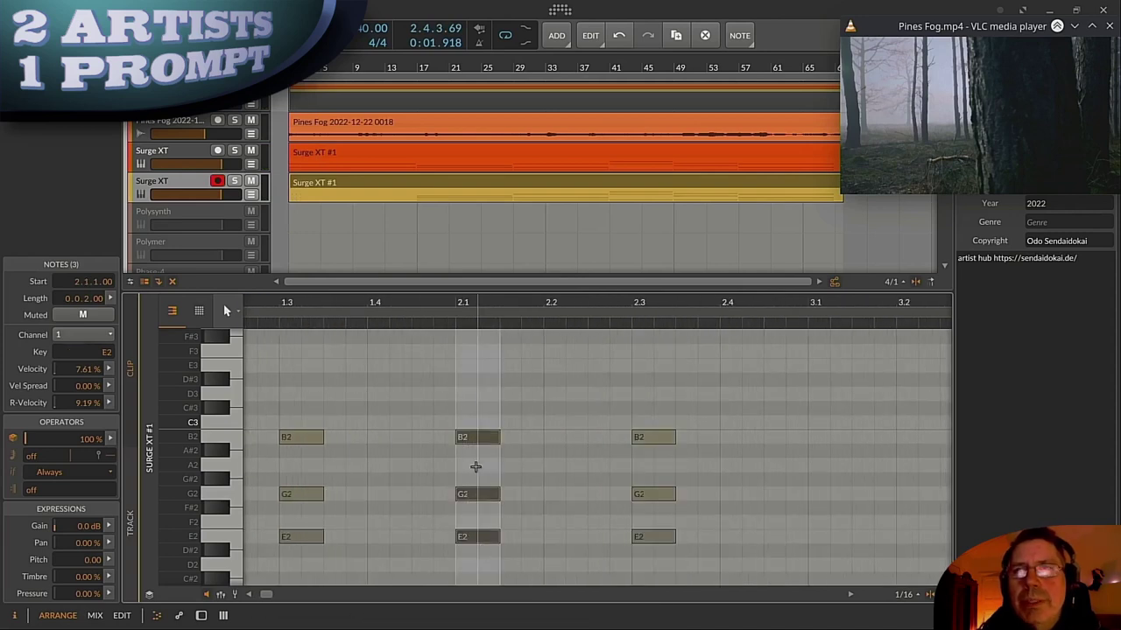
pyautogui.moveTo(468, 437); pyautogui.dragTo(462, 438)
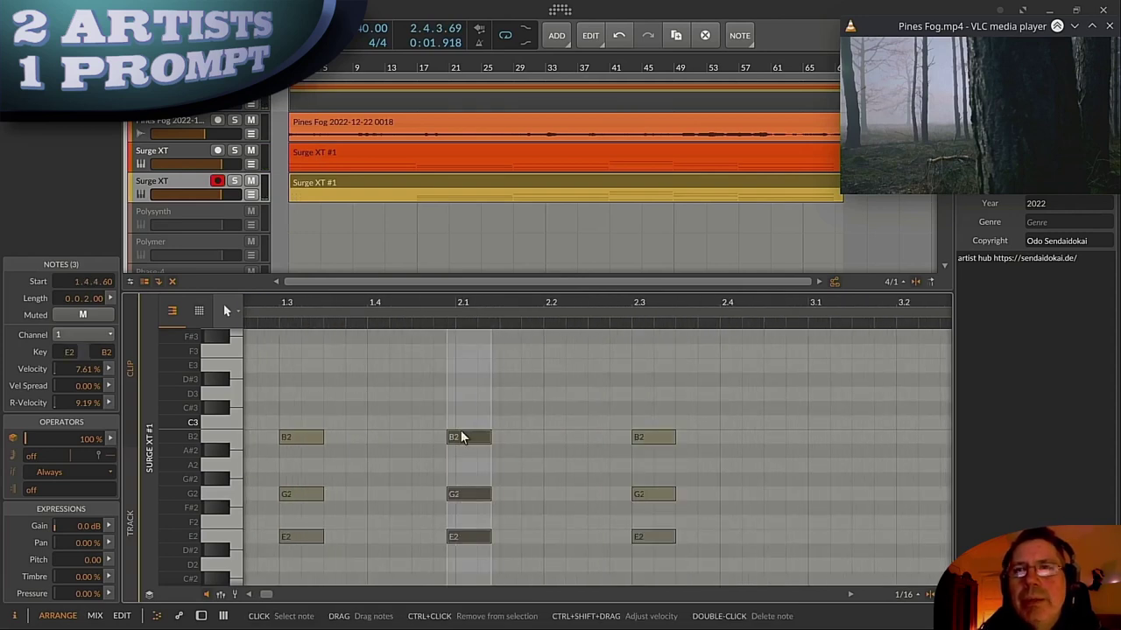
pyautogui.press('space')
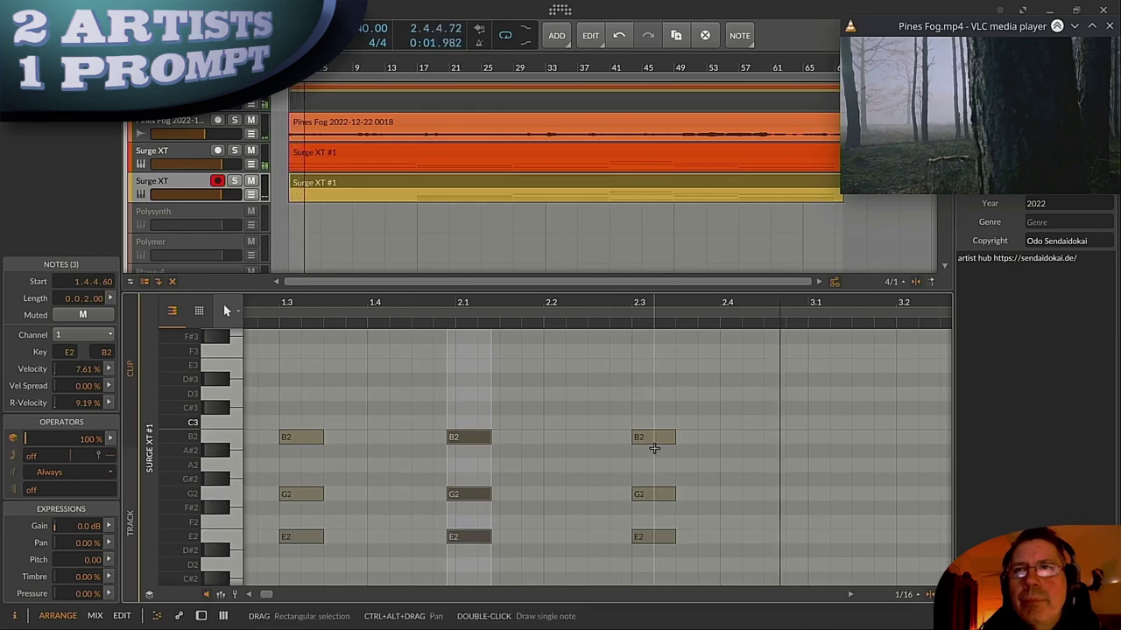
# Step: Loosen the pattern's timing by nudging the fourth chord slightly after 2.3 and the chords before it slightly earlier
pyautogui.moveTo(651, 413); pyautogui.dragTo(649, 566)
pyautogui.moveTo(645, 439); pyautogui.dragTo(657, 437)
pyautogui.moveTo(466, 413); pyautogui.dragTo(466, 563)
pyautogui.moveTo(466, 439); pyautogui.dragTo(460, 439)
pyautogui.moveTo(650, 413); pyautogui.dragTo(649, 563)
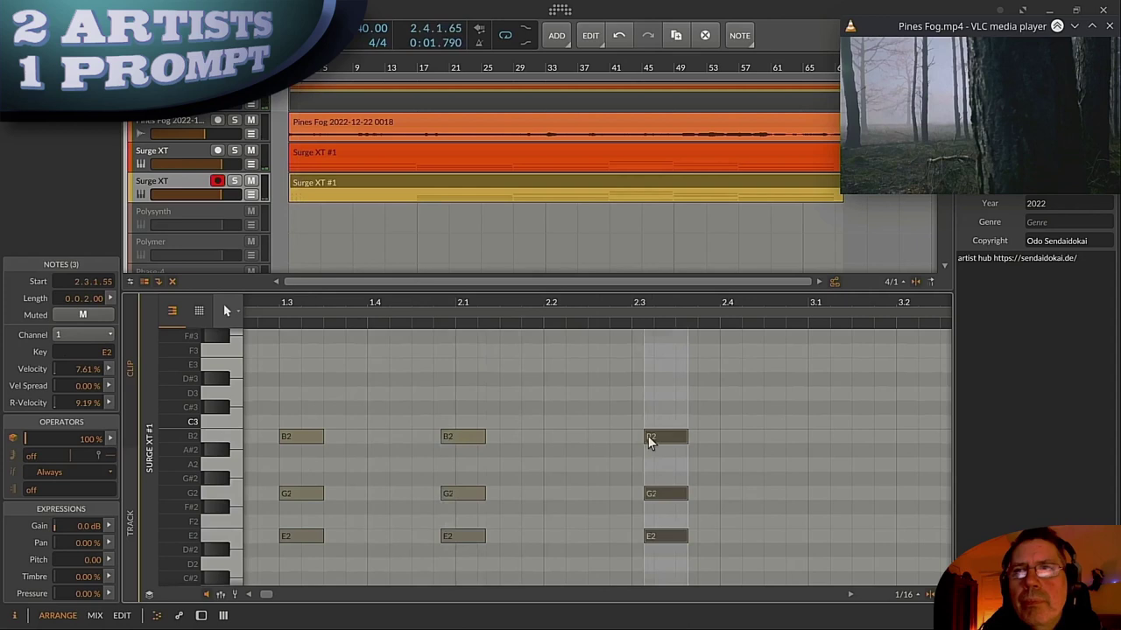
pyautogui.moveTo(648, 440); pyautogui.dragTo(638, 440)
pyautogui.scroll(-2, 578, 440)
pyautogui.moveTo(430, 414); pyautogui.dragTo(430, 563)
pyautogui.moveTo(430, 439); pyautogui.dragTo(425, 438)
# Step: Select the short chord pattern and duplicate it along the clip
pyautogui.scroll(-4, 385, 442)
pyautogui.moveTo(529, 549); pyautogui.dragTo(369, 411)
pyautogui.hotkey('ctrl', 'd')
pyautogui.moveTo(455, 306); pyautogui.dragTo(650, 311)
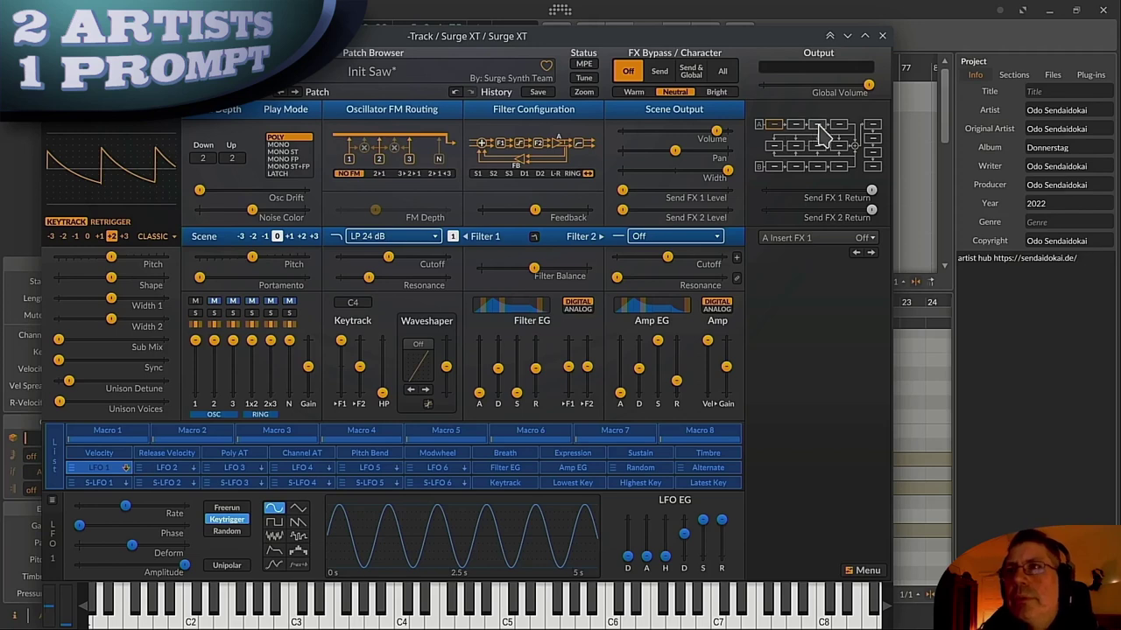
# Step: Load the Reverb 2 preset Deep Ambience into A Insert FX 2 of the second Surge XT
pyautogui.click(824, 238)
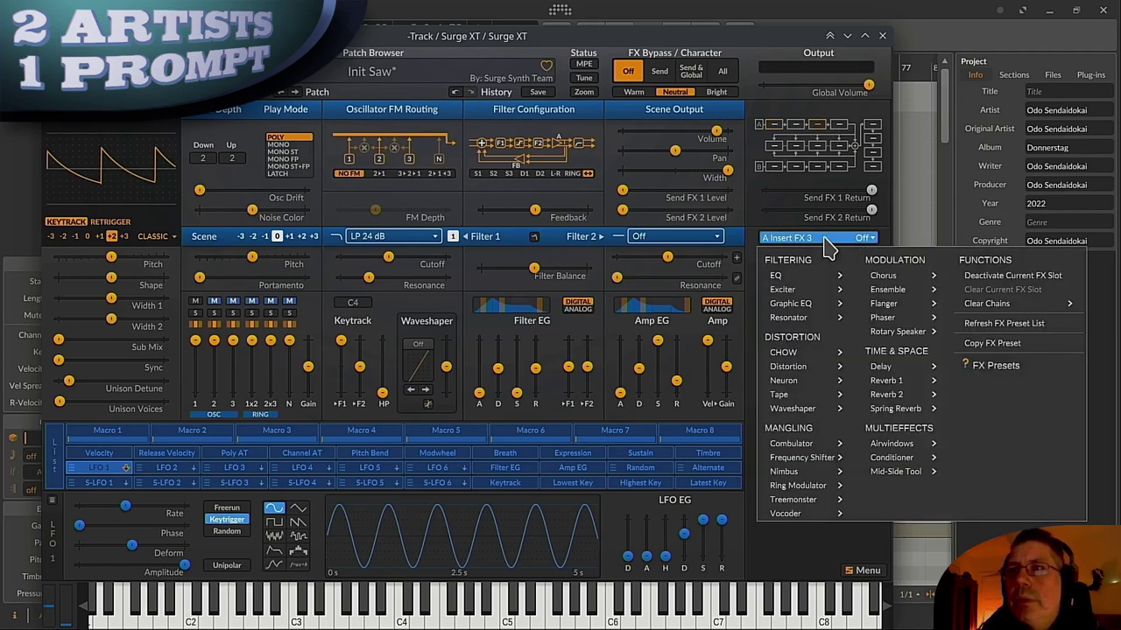
pyautogui.click(795, 126)
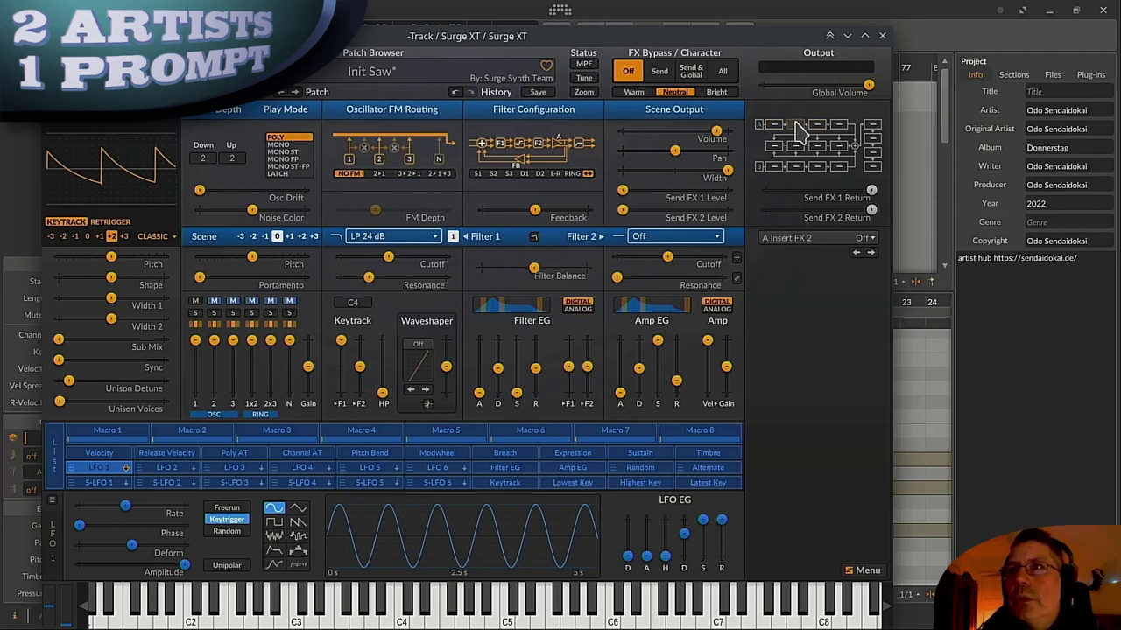
pyautogui.click(815, 241)
pyautogui.moveTo(893, 395)
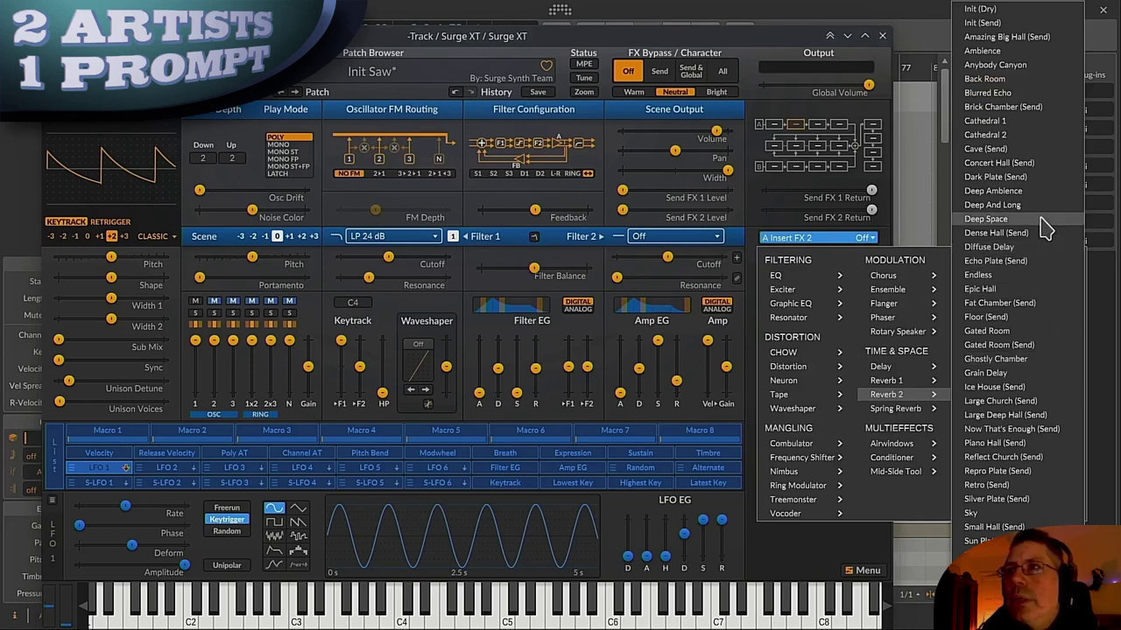
pyautogui.click(1007, 192)
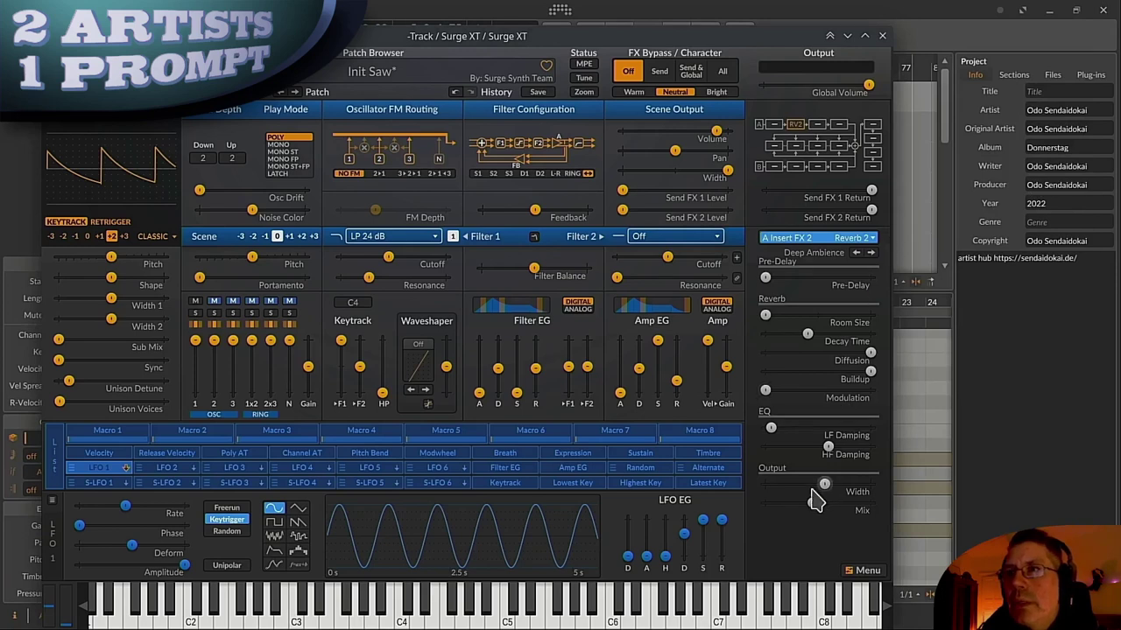
# Step: Raise the reverb's decay time to about 29.677 s and lower its HF damping slightly
pyautogui.moveTo(813, 336); pyautogui.dragTo(831, 336)
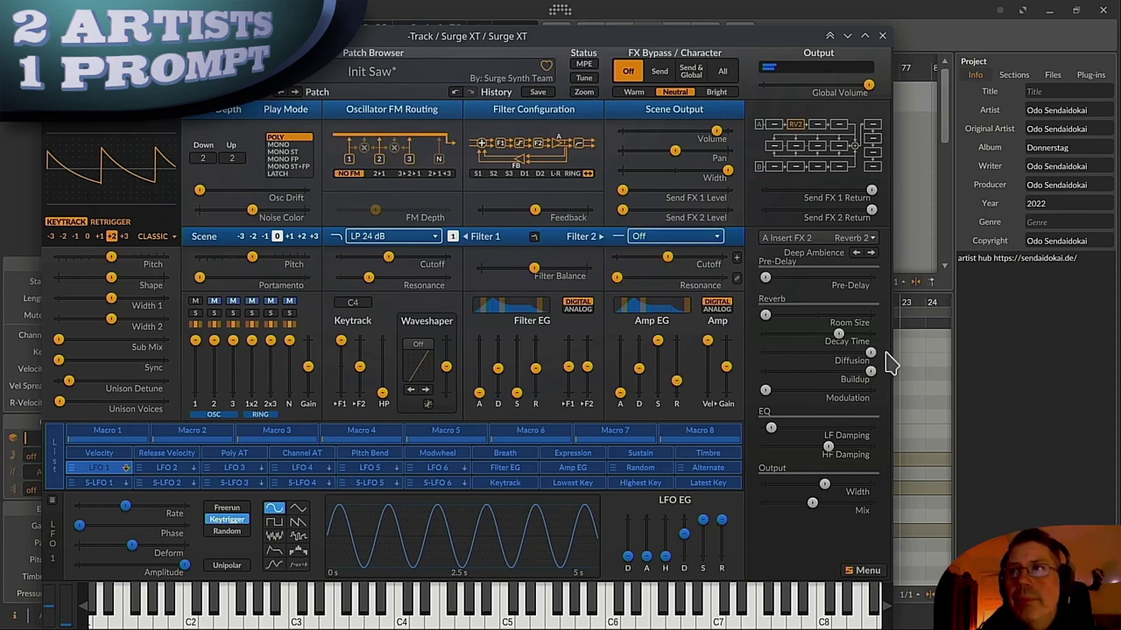
pyautogui.moveTo(829, 447); pyautogui.dragTo(814, 446)
pyautogui.moveTo(836, 332); pyautogui.dragTo(857, 333)
pyautogui.click(858, 333)
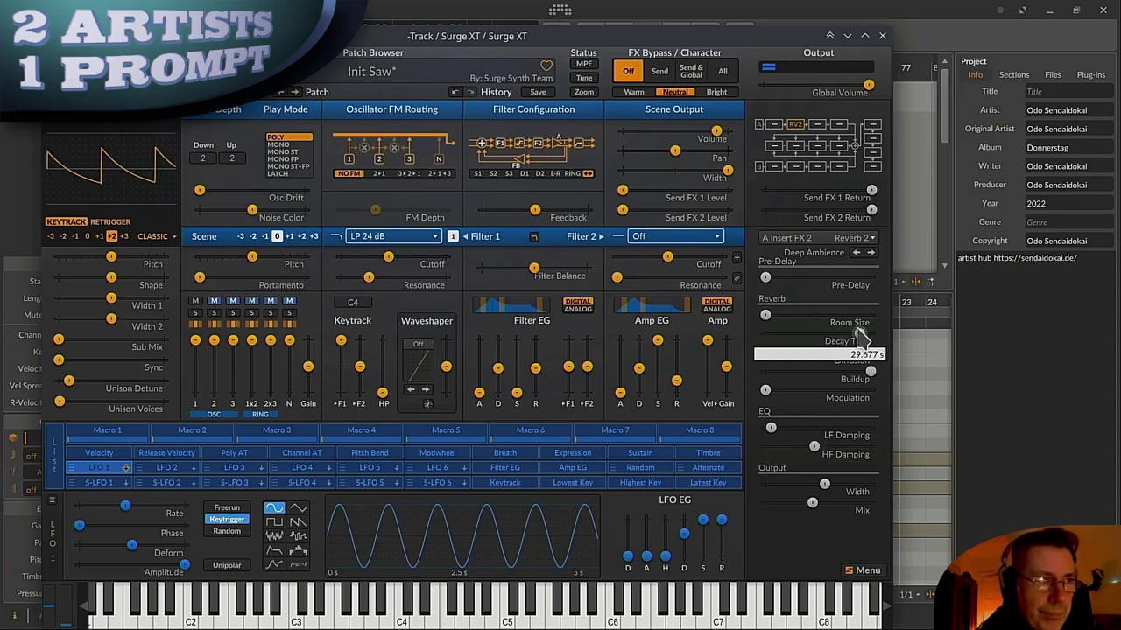
# Step: Set the amp envelope's attack to about 0.016 s
pyautogui.moveTo(616, 397); pyautogui.dragTo(617, 387)
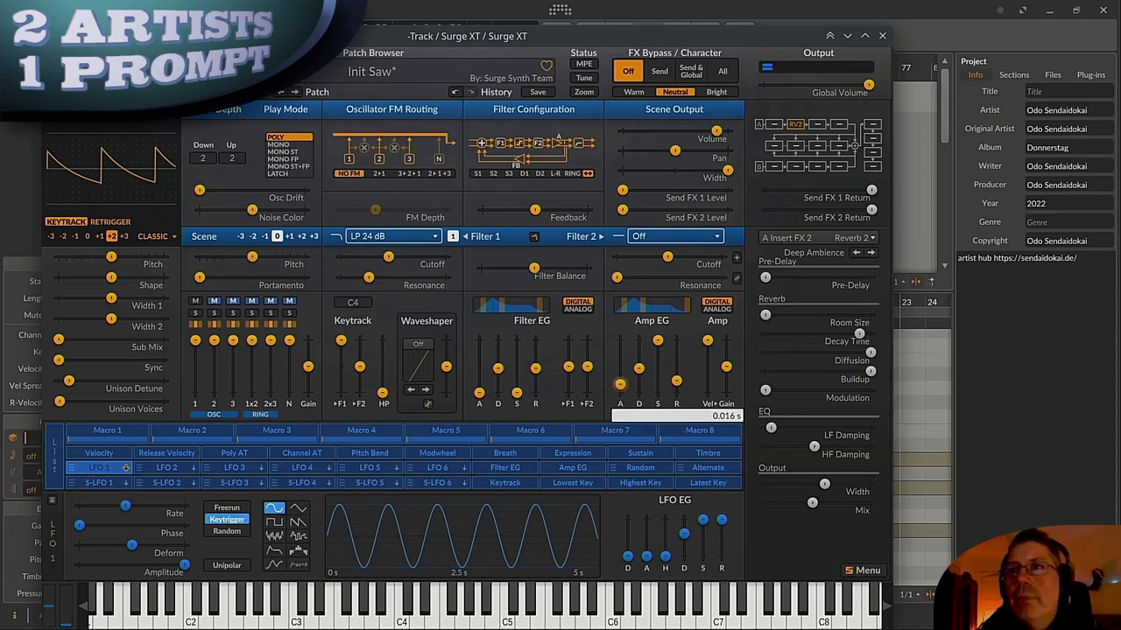
pyautogui.click(618, 385)
pyautogui.moveTo(619, 384); pyautogui.dragTo(618, 384)
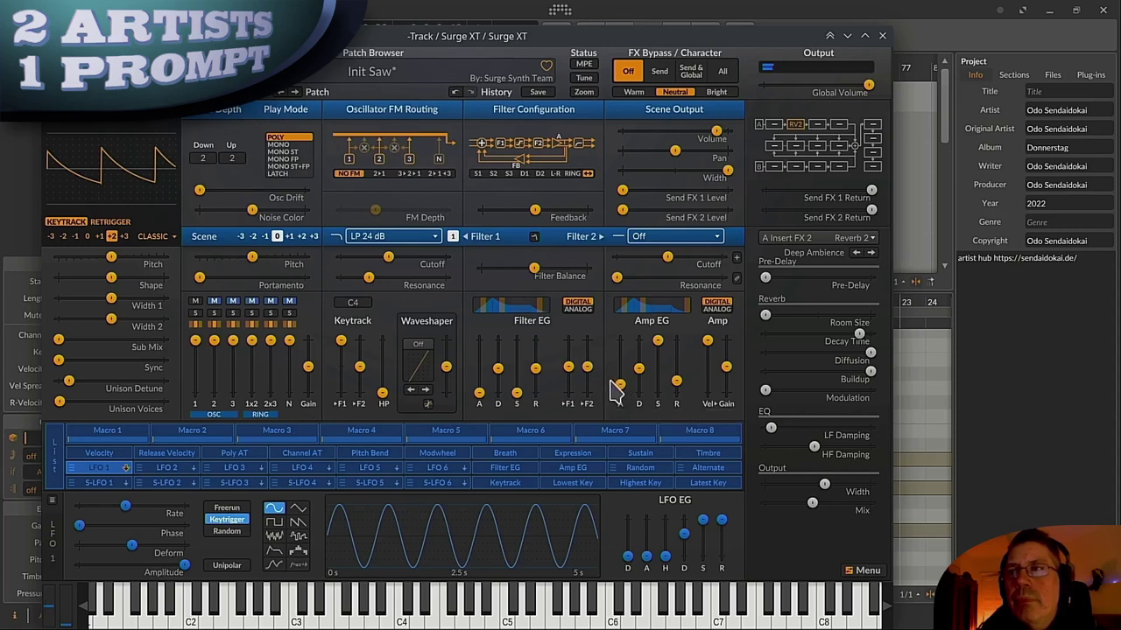
# Step: Raise the filter envelope's modulation amount for filter 1 slightly and lower filter 1's cutoff
pyautogui.moveTo(567, 366); pyautogui.dragTo(566, 359)
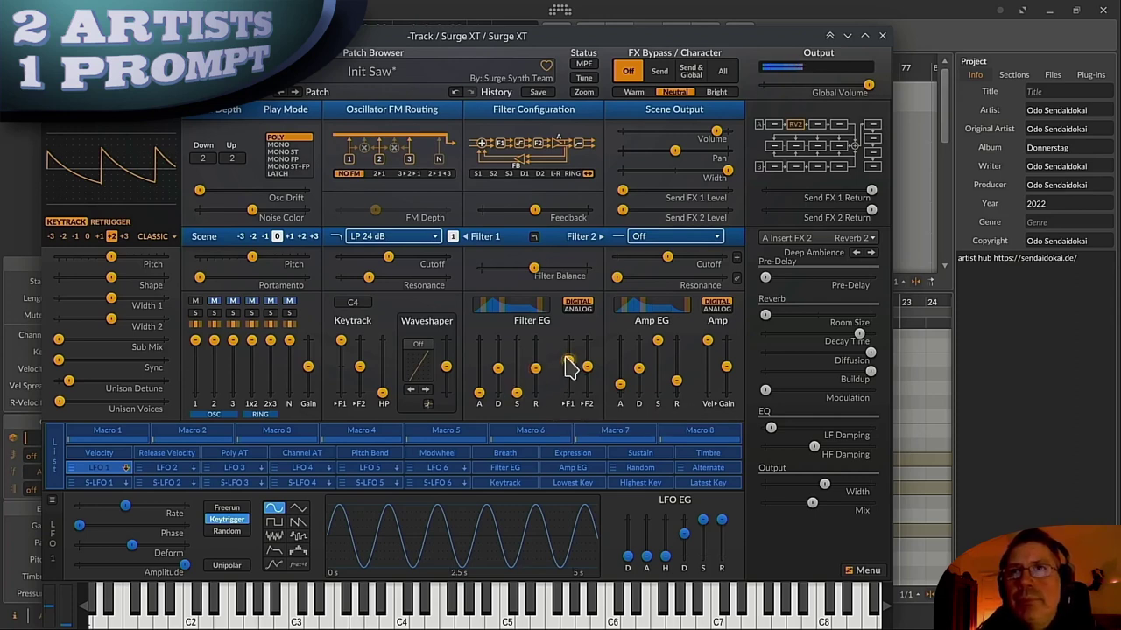
pyautogui.moveTo(388, 258); pyautogui.dragTo(378, 254)
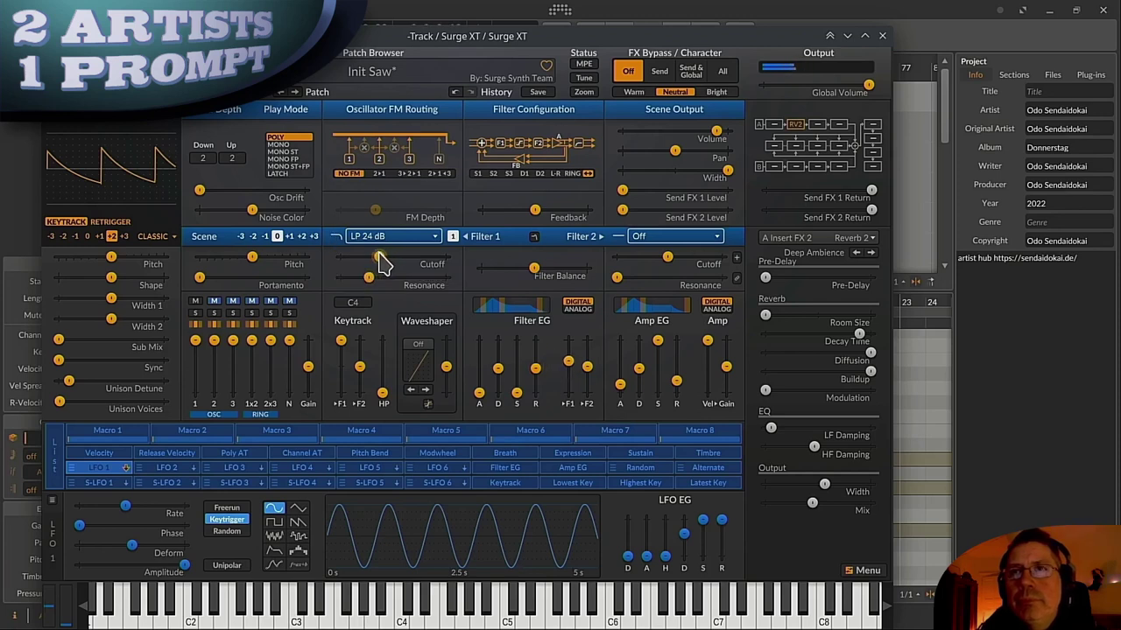
pyautogui.moveTo(568, 363); pyautogui.dragTo(568, 359)
# Step: Shorten the reverb's decay time, fine-tuning it to a moderate setting
pyautogui.moveTo(861, 340); pyautogui.dragTo(809, 335)
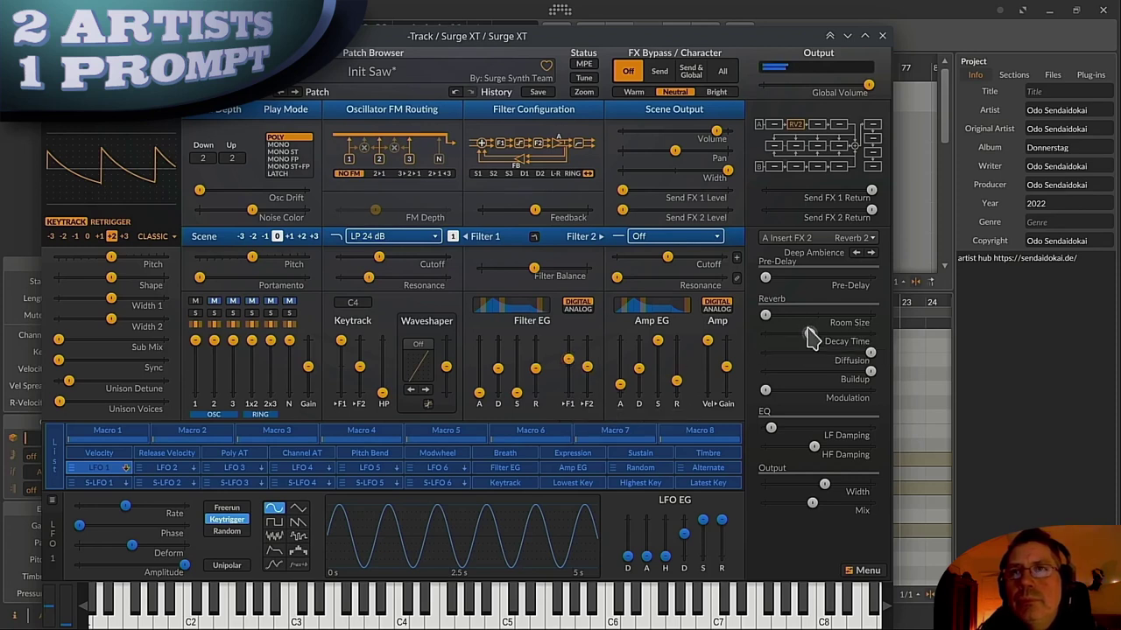
pyautogui.moveTo(810, 337)
pyautogui.click(810, 335)
pyautogui.moveTo(814, 337); pyautogui.dragTo(816, 336)
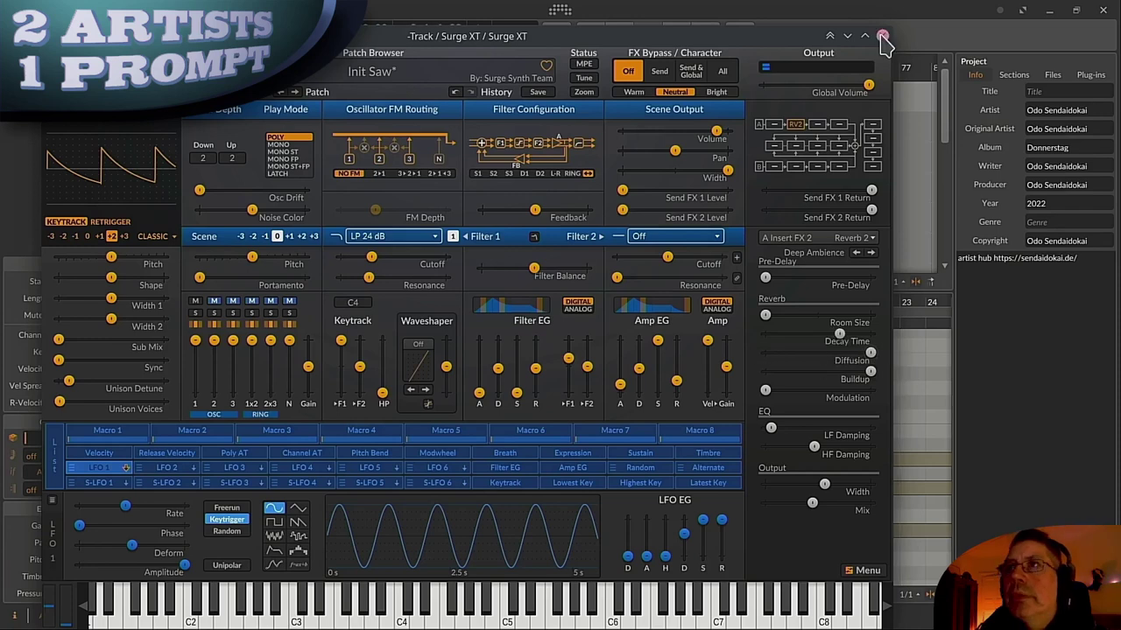
# Step: Close the synth window and duplicate the E2-G2-B2 stabs of bars 1–8 into bars 9–16
pyautogui.click(881, 36)
pyautogui.moveTo(423, 541); pyautogui.dragTo(342, 418)
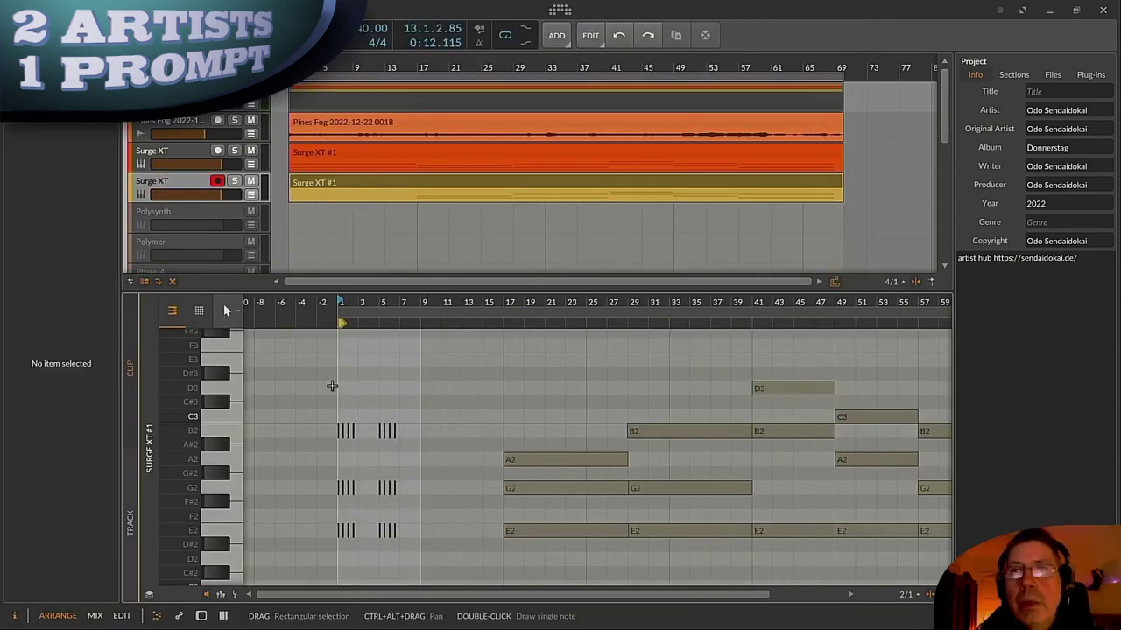
pyautogui.scroll(2, 380, 392)
pyautogui.hotkey('ctrl', 'd')
pyautogui.scroll(-2, 627, 428)
# Step: Copy the B2 stabs to bar 17, transpose them down to A2 and delete the sustained chord there
pyautogui.moveTo(430, 425); pyautogui.dragTo(453, 443)
pyautogui.hotkey('ctrl', 'd')
pyautogui.press('Down')
pyautogui.press('Down')
pyautogui.click(487, 456)
pyautogui.press('Delete')
# Step: Add the G2 and E2 stabs at bar 17 and duplicate the resulting chord group to bars 21 and 25
pyautogui.press('space')
pyautogui.moveTo(516, 482); pyautogui.dragTo(430, 482)
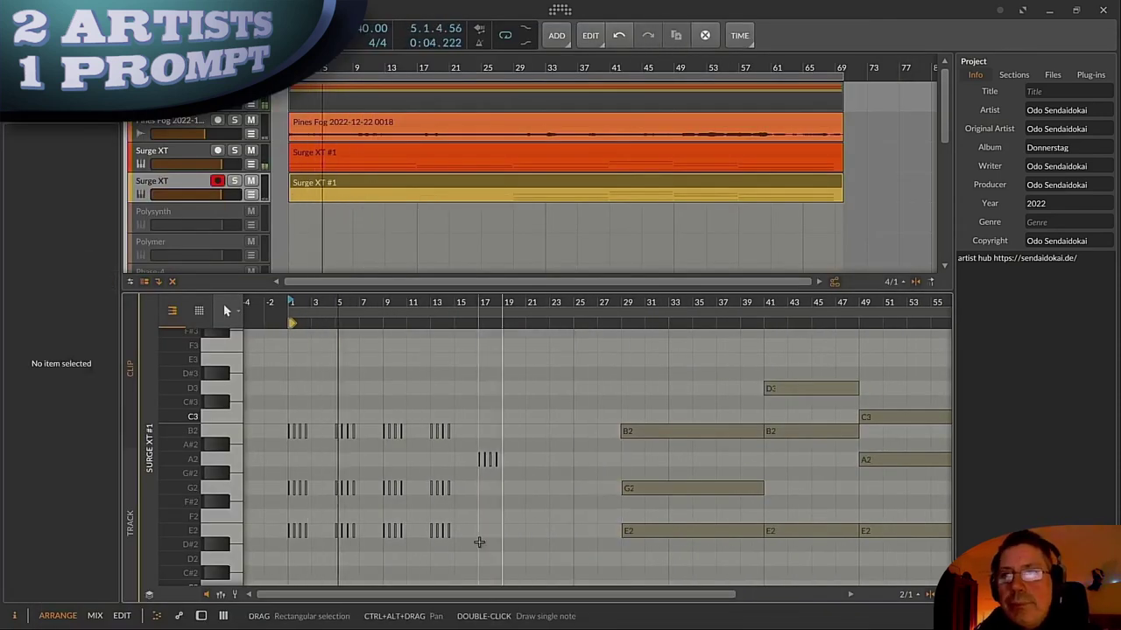
pyautogui.hotkey('ctrl', 'd')
pyautogui.moveTo(523, 542); pyautogui.dragTo(478, 450)
pyautogui.hotkey('ctrl', 'd')
pyautogui.hotkey('ctrl', 'd')
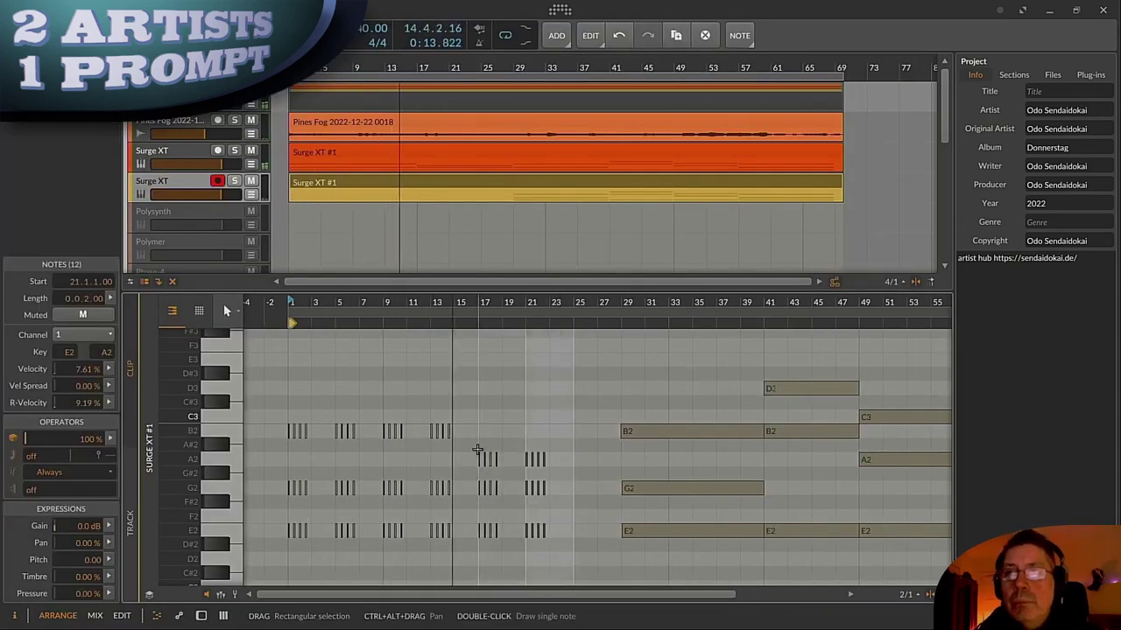
pyautogui.press('space')
# Step: Replace the sustained chord at bar 29 with E2-G2-B2 stabs at bars 29, 33 and 37
pyautogui.moveTo(573, 412); pyautogui.dragTo(668, 553)
pyautogui.press('Delete')
pyautogui.moveTo(351, 542); pyautogui.dragTo(436, 414)
pyautogui.click(571, 414)
pyautogui.hotkey('ctrl', 'v')
pyautogui.click(610, 423)
pyautogui.hotkey('ctrl', 'v')
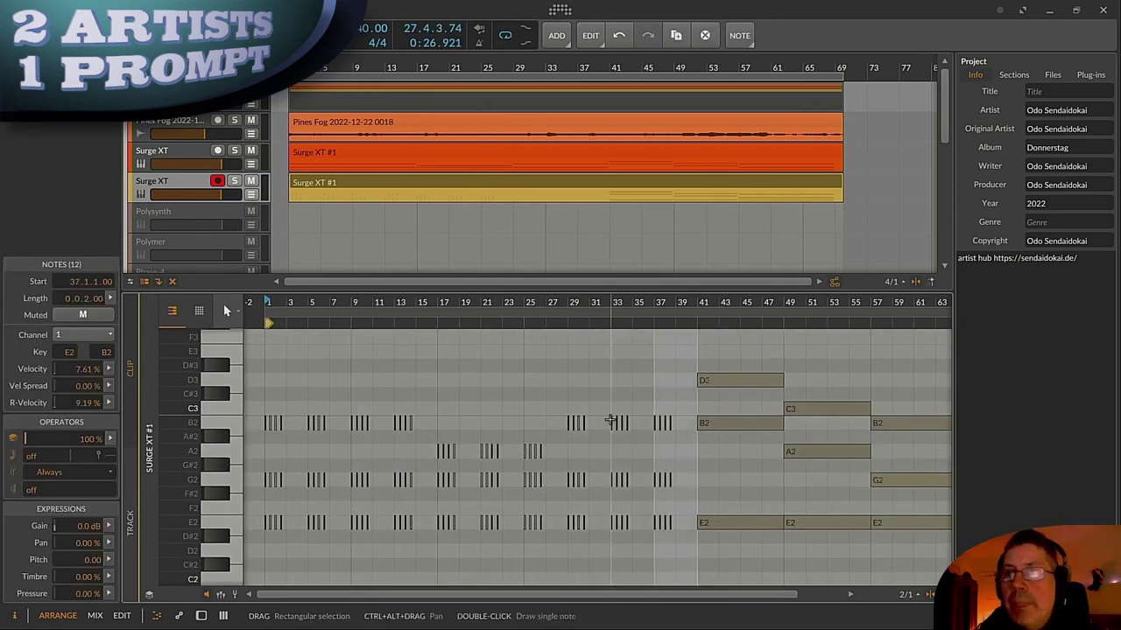
# Step: Replace the sustained chord at bar 41 with E2-B2-D3 stabs, transposing the pasted G2 notes up to D3
pyautogui.scroll(2, 610, 422)
pyautogui.hotkey('ctrl', 'v')
pyautogui.press('Delete')
pyautogui.moveTo(437, 368); pyautogui.dragTo(556, 439)
pyautogui.hotkey('ctrl', 'v')
pyautogui.click(574, 525)
pyautogui.press('Delete')
pyautogui.hotkey('ctrl', 'v')
pyautogui.click(623, 416)
pyautogui.press('Delete')
pyautogui.press('Up')
pyautogui.press('Up')
pyautogui.press('Up')
pyautogui.press('Up')
pyautogui.press('Up')
pyautogui.press('Up')
pyautogui.press('Up')
pyautogui.press('Up')
# Step: Replace the sustained chord at bar 49 with E2-A2-C3 stabs at bars 49 and 53
pyautogui.click(581, 412)
pyautogui.click(573, 400)
pyautogui.hotkey('ctrl', 'v')
pyautogui.hotkey('ctrl', 'd')
pyautogui.press('Up')
pyautogui.press('Up')
pyautogui.press('Up')
pyautogui.press('Up')
pyautogui.press('Up')
pyautogui.press('Left')
pyautogui.press('Left')
pyautogui.press('Left')
pyautogui.click(613, 451)
pyautogui.press('Delete')
pyautogui.scroll(3, 591, 447)
pyautogui.click(621, 439)
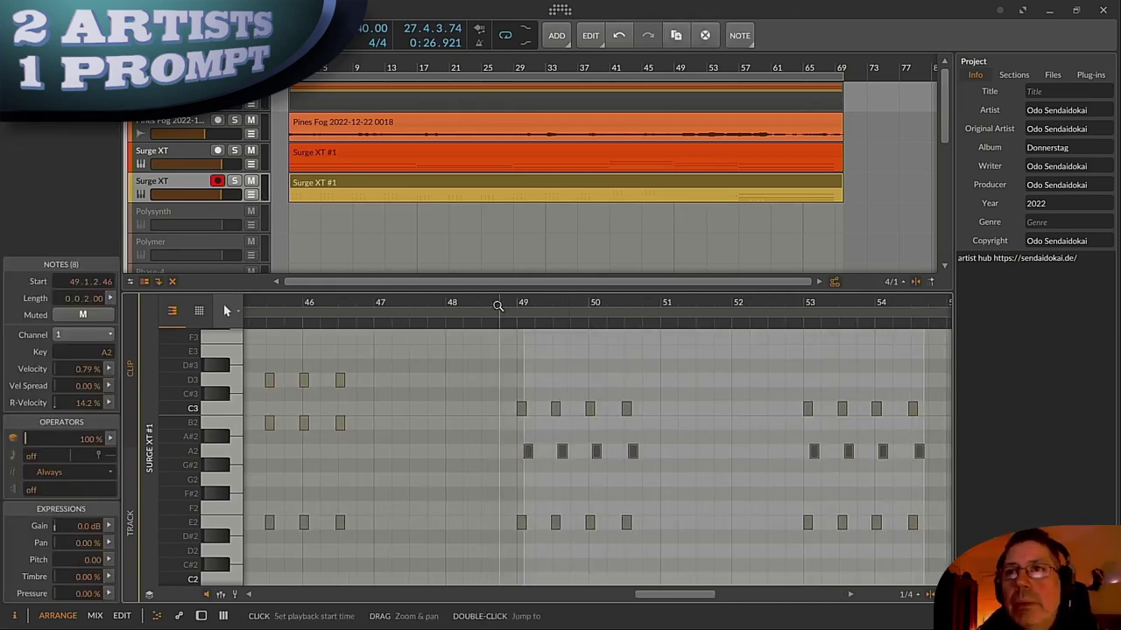
# Step: Delete the sustained chord at bar 57 and paste E2-G2-B2 stabs at bars 57, 61 and 65
pyautogui.moveTo(500, 306); pyautogui.dragTo(692, 302)
pyautogui.moveTo(685, 394); pyautogui.dragTo(709, 551)
pyautogui.press('Delete')
pyautogui.moveTo(295, 397); pyautogui.dragTo(420, 552)
pyautogui.hotkey('ctrl', 'c')
pyautogui.hotkey('ctrl', 'v')
pyautogui.scroll(3, 788, 420)
pyautogui.moveTo(761, 566); pyautogui.dragTo(711, 389)
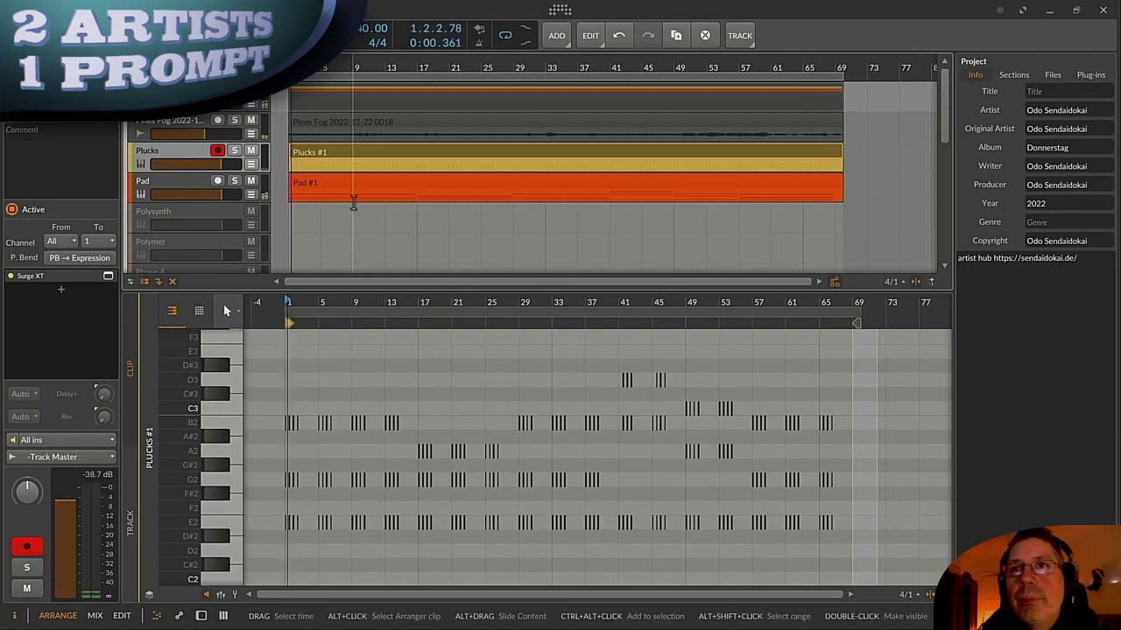
# Step: Try raising the A2 stabs at bar 21 of the Plucks clip by one octave
pyautogui.moveTo(449, 436); pyautogui.dragTo(465, 456)
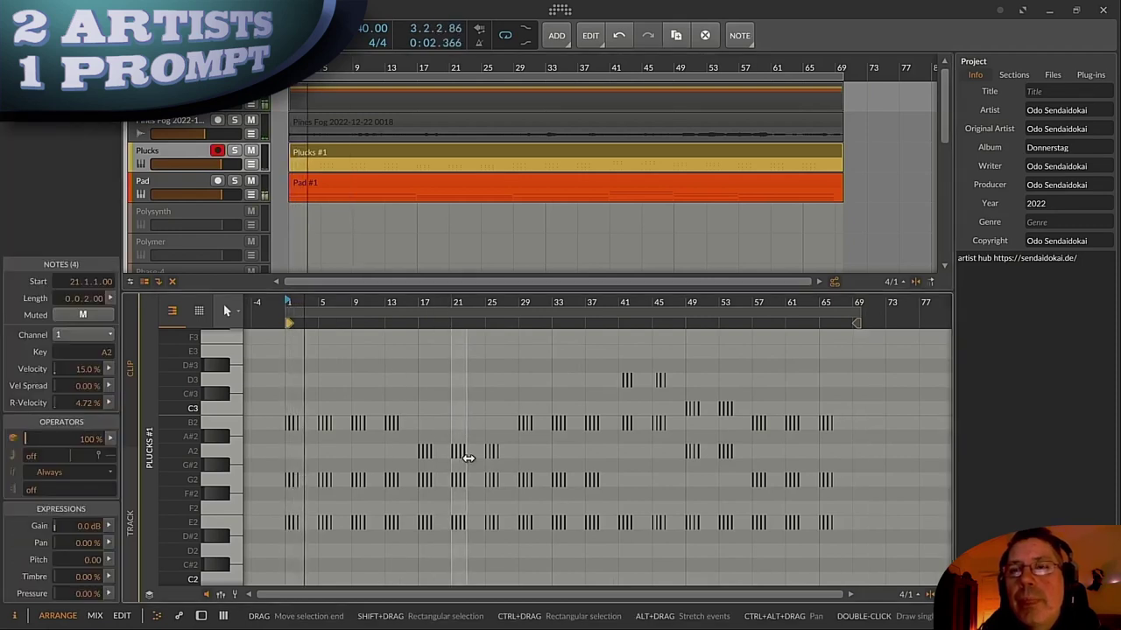
pyautogui.hotkey('shift', 'Up')
pyautogui.hotkey('shift', 'Down')
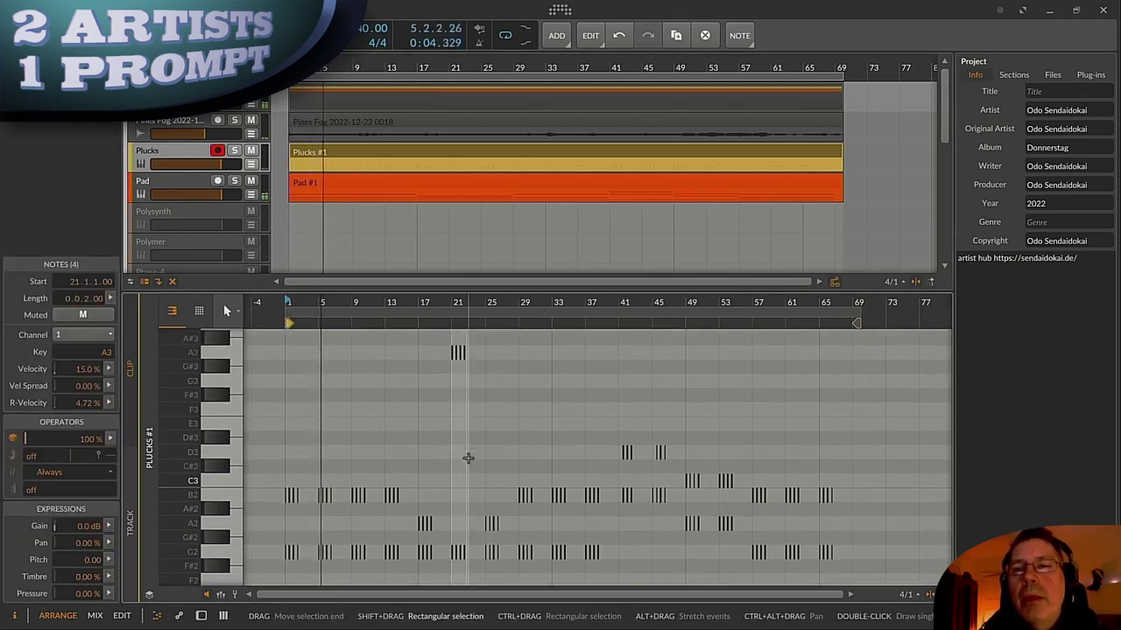
# Step: Invert the chords at bars 21 and 17 by raising their E2 stabs one octave to E3
pyautogui.scroll(-3, 468, 458)
pyautogui.moveTo(469, 449); pyautogui.dragTo(437, 429)
pyautogui.hotkey('shift', 'Up')
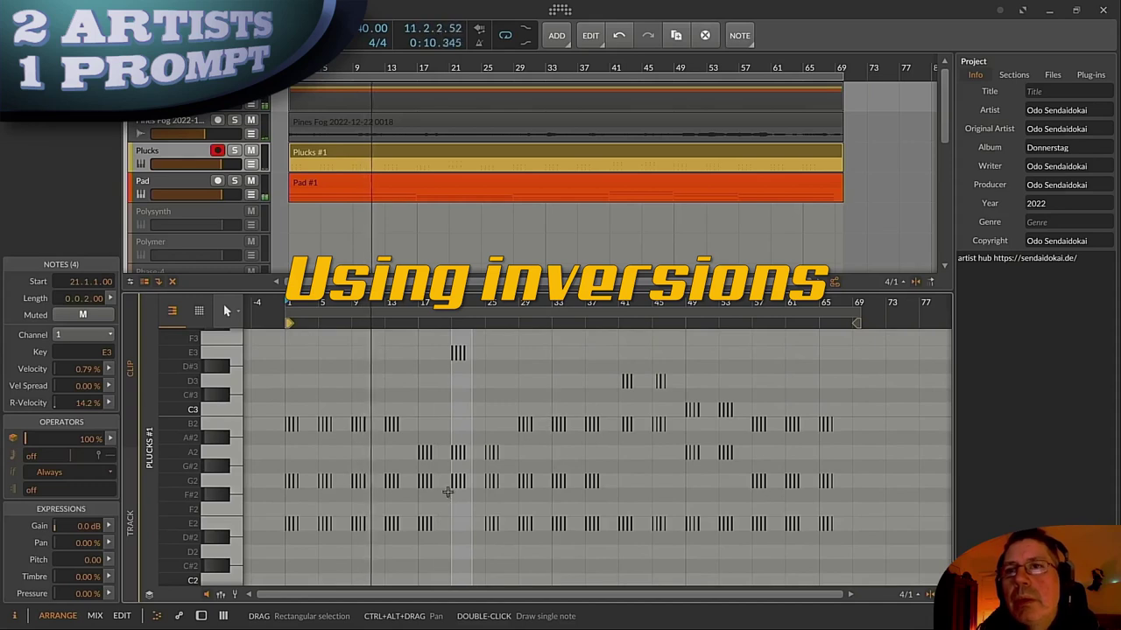
pyautogui.moveTo(443, 545); pyautogui.dragTo(419, 513)
pyautogui.hotkey('shift', 'Up')
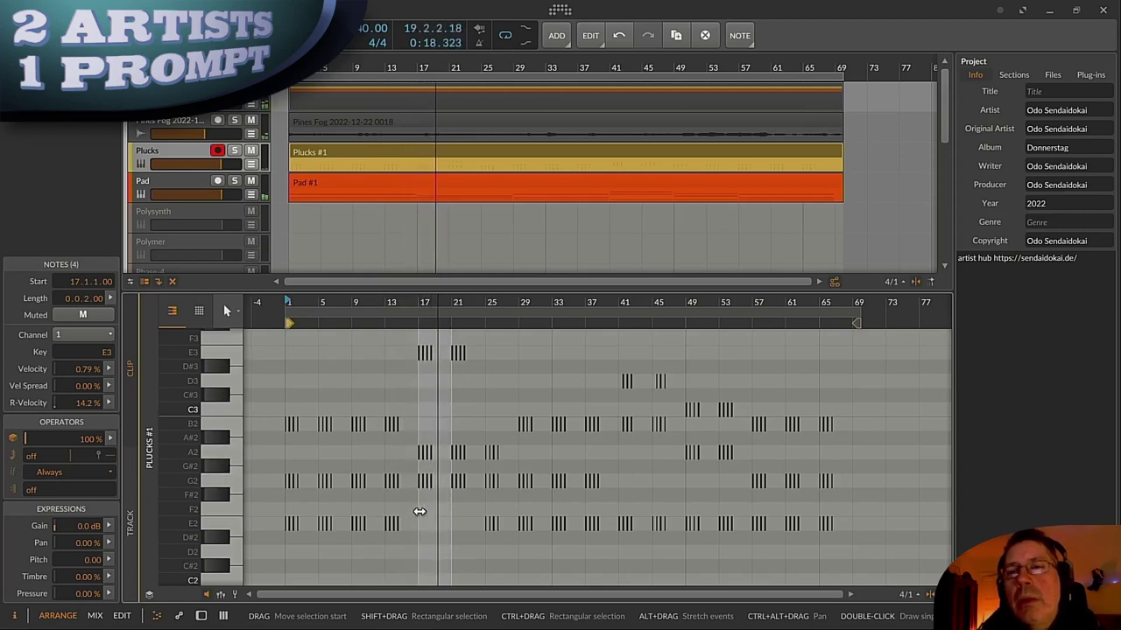
# Step: Open the Plucks track's Surge XT, raise filter 1's resonance slightly and fine-tune its cutoff around 117 Hz
pyautogui.press('d')
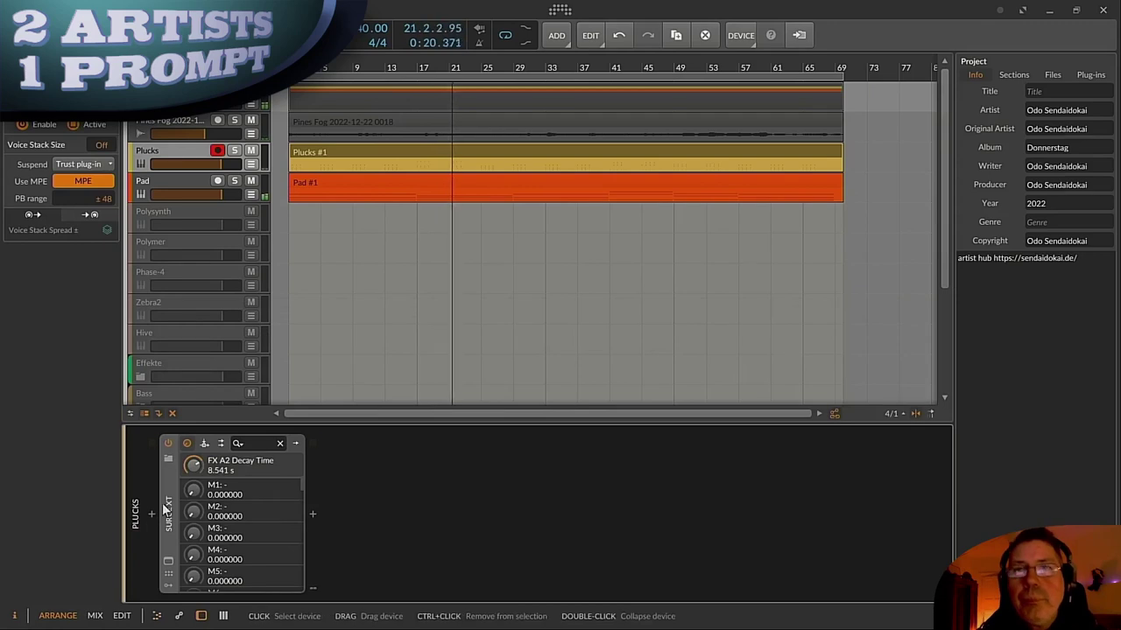
pyautogui.click(168, 561)
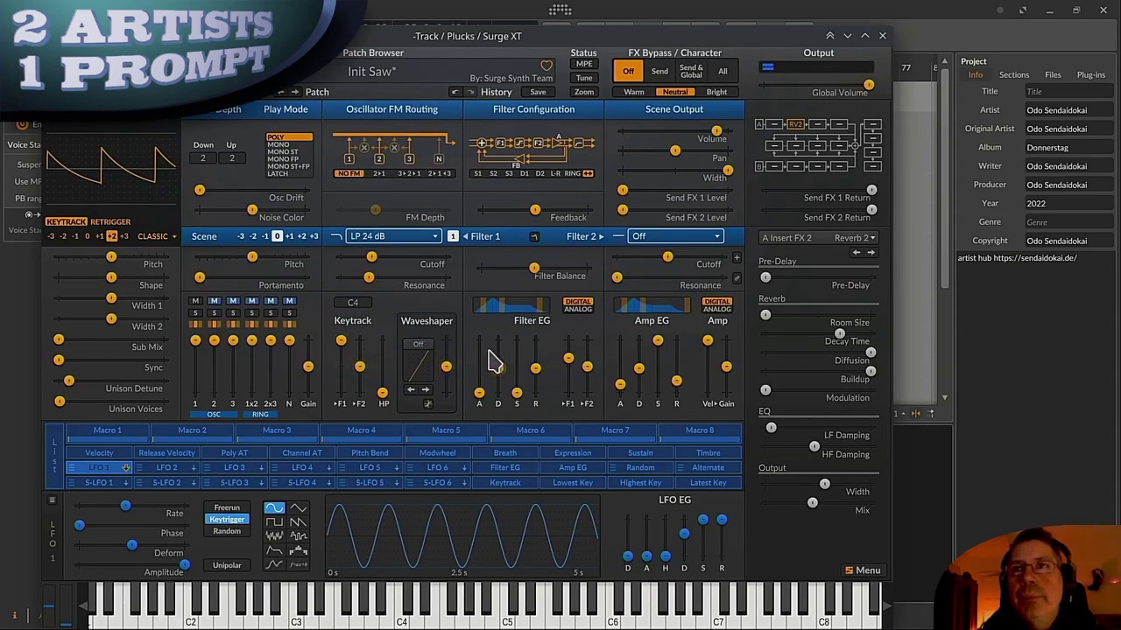
pyautogui.moveTo(371, 258); pyautogui.dragTo(384, 276)
pyautogui.moveTo(414, 260)
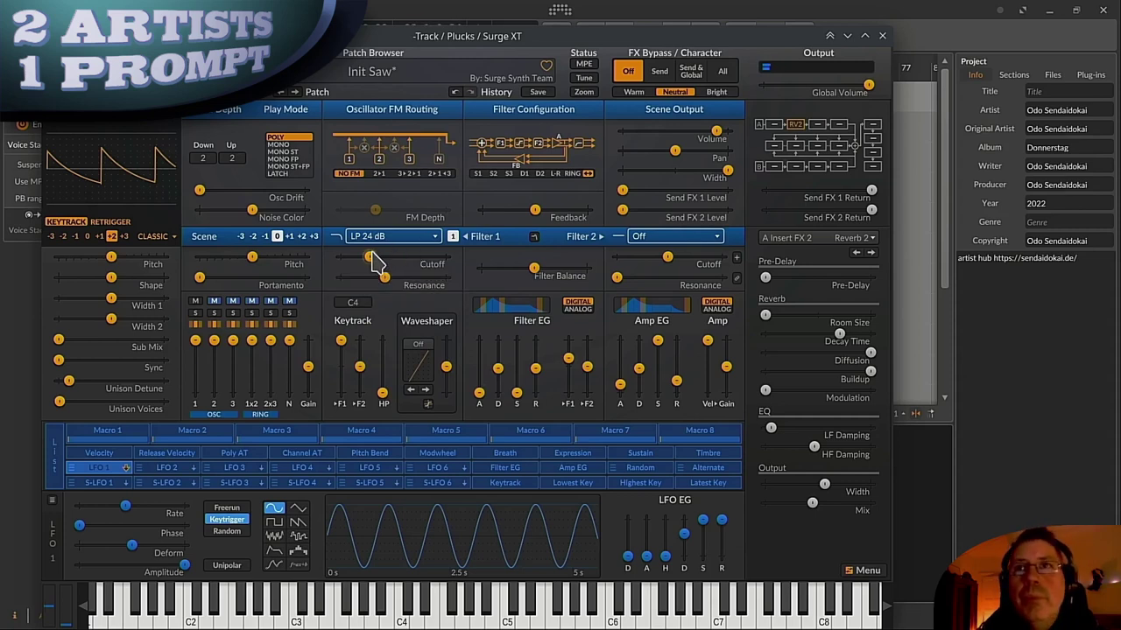
pyautogui.moveTo(370, 254); pyautogui.dragTo(370, 253)
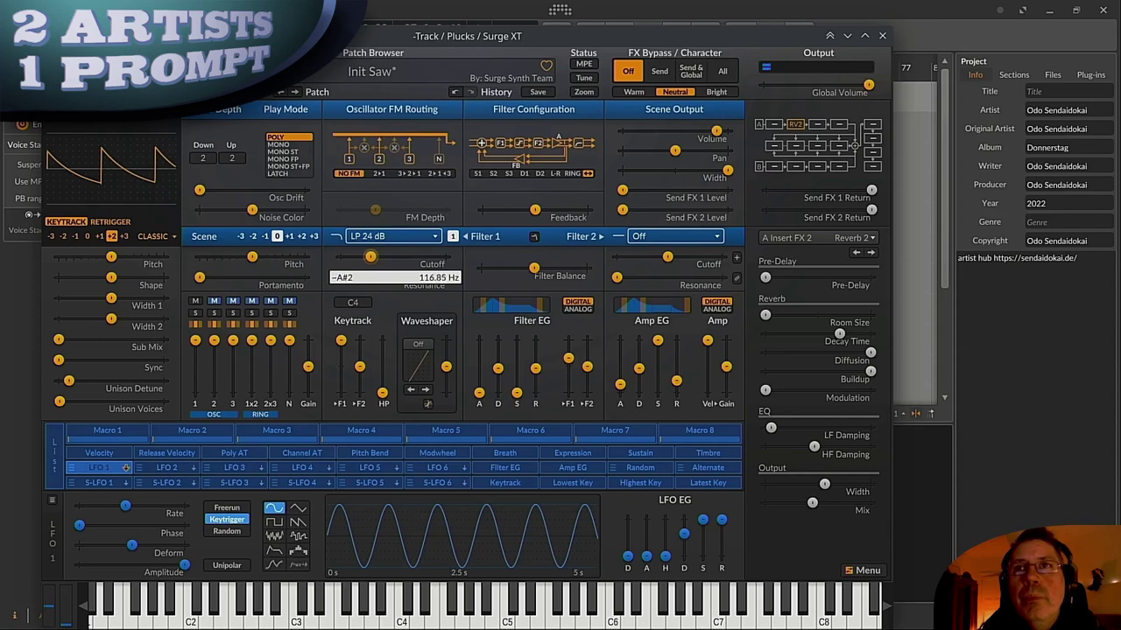
pyautogui.moveTo(371, 253); pyautogui.dragTo(370, 252)
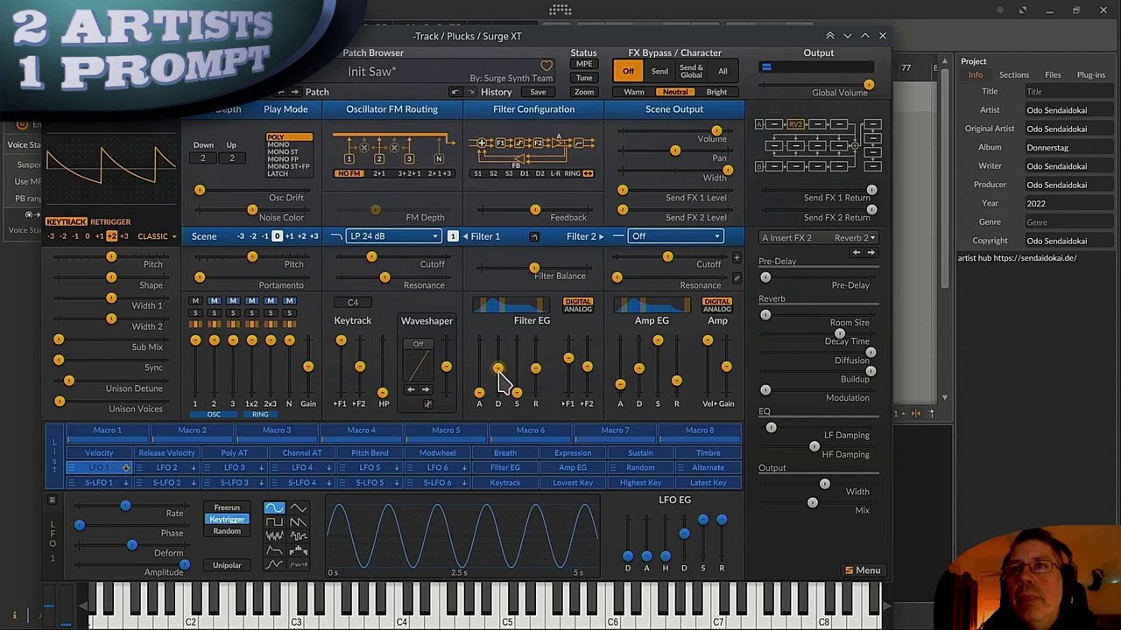
# Step: Shorten the filter envelope's decay to about 0.129 s and close the synth window
pyautogui.moveTo(498, 369); pyautogui.dragTo(498, 370)
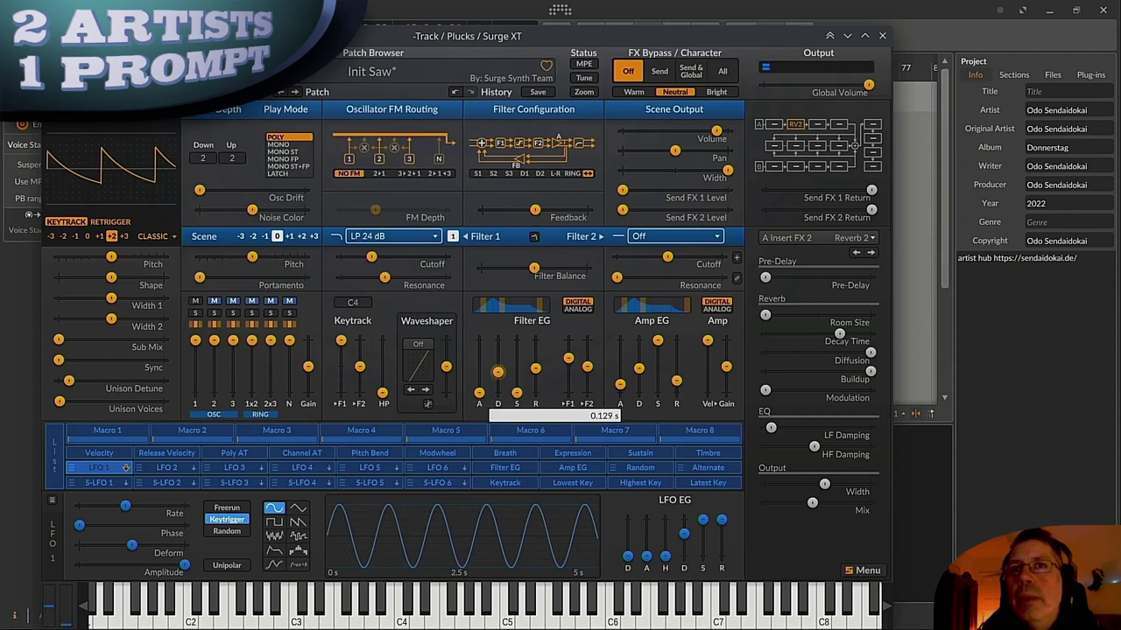
pyautogui.moveTo(498, 372); pyautogui.dragTo(498, 372)
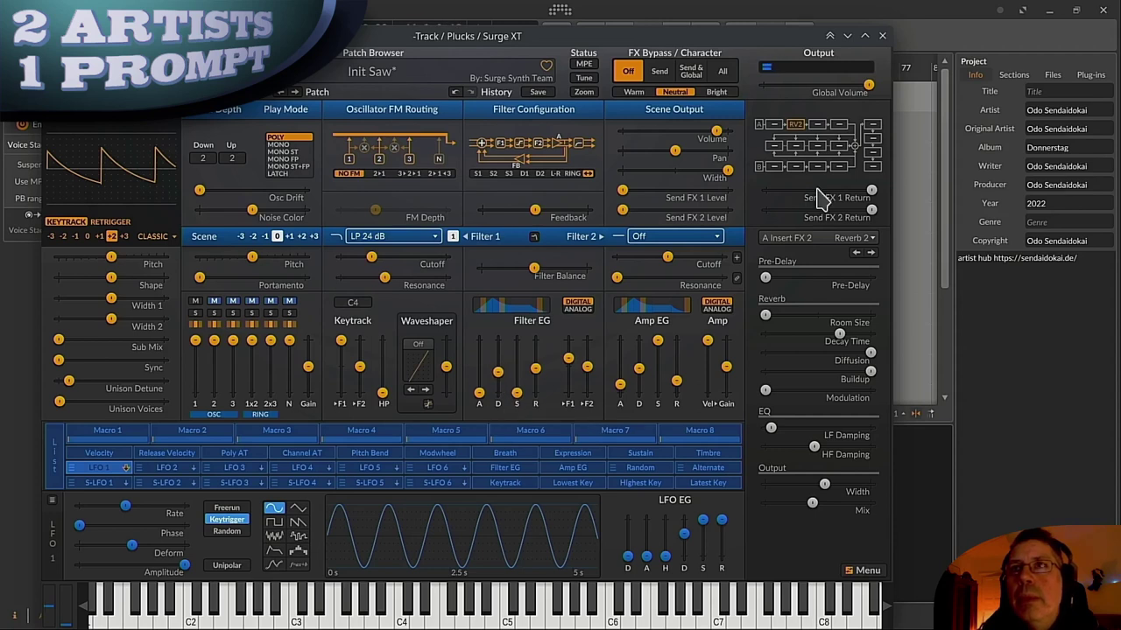
pyautogui.click(880, 36)
# Step: Raise the Plucks clip's E2 stabs at bar 25 to E3 and audition the following chords
pyautogui.click(389, 174)
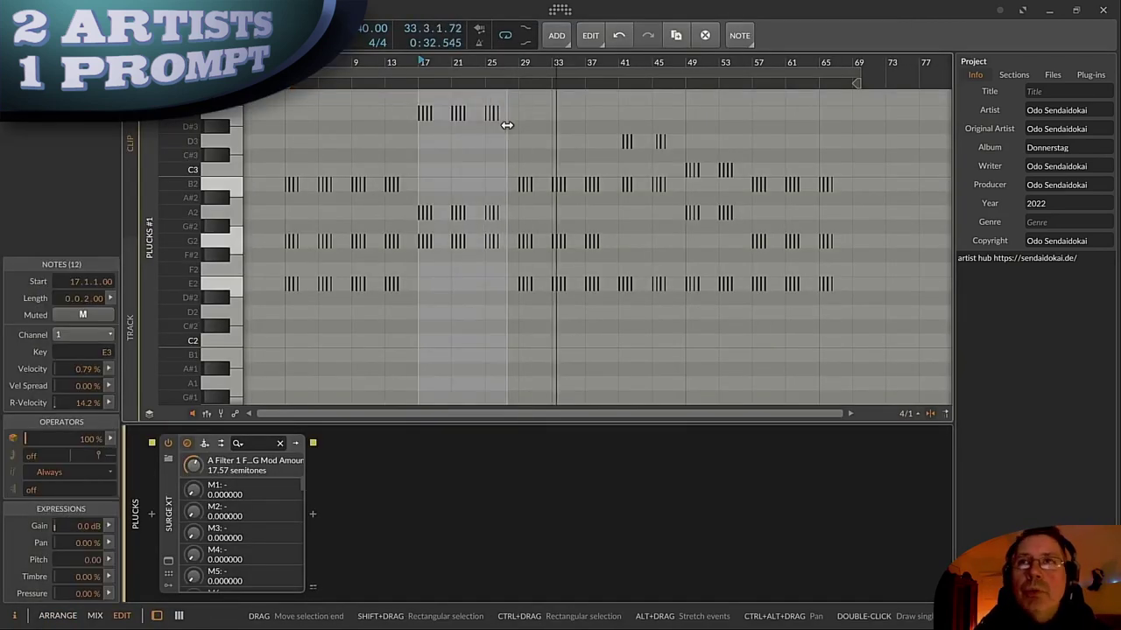
pyautogui.moveTo(618, 253); pyautogui.dragTo(688, 253)
pyautogui.click(608, 65)
pyautogui.moveTo(450, 131); pyautogui.dragTo(475, 130)
pyautogui.moveTo(476, 63); pyautogui.dragTo(476, 131)
# Step: Load a Delay with the Basic 1/4 preset into scene A's first insert effect slot in the Plucks synth
pyautogui.click(676, 194)
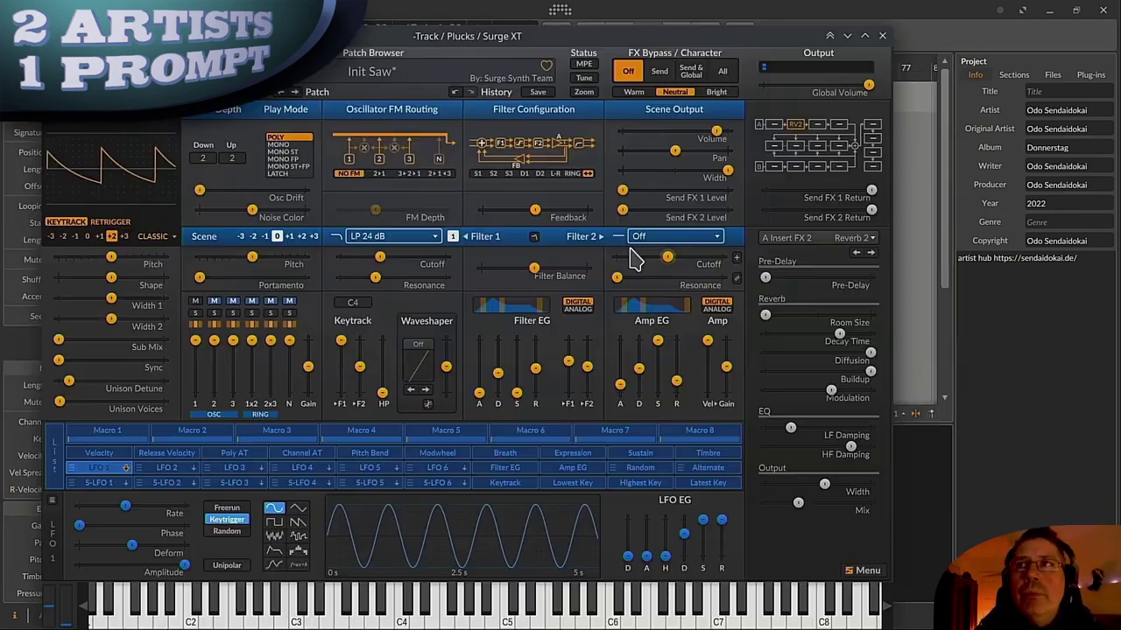
pyautogui.click(772, 125)
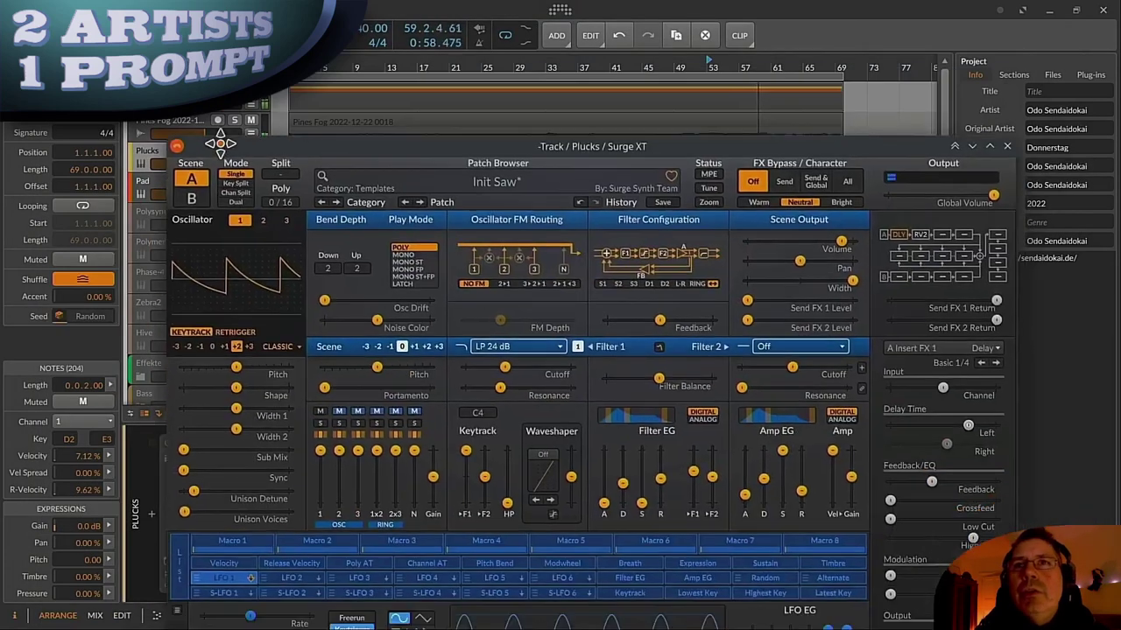
pyautogui.moveTo(221, 143); pyautogui.dragTo(197, 32)
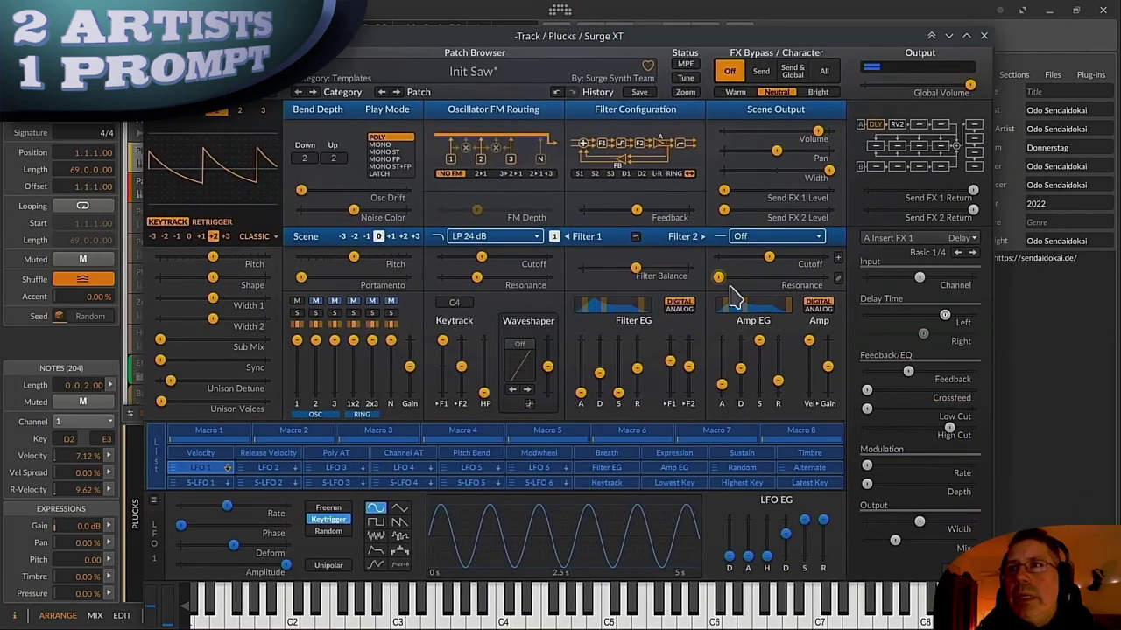
# Step: Raise the amp gain and lower the delay's feedback and high cut
pyautogui.moveTo(830, 373); pyautogui.dragTo(824, 354)
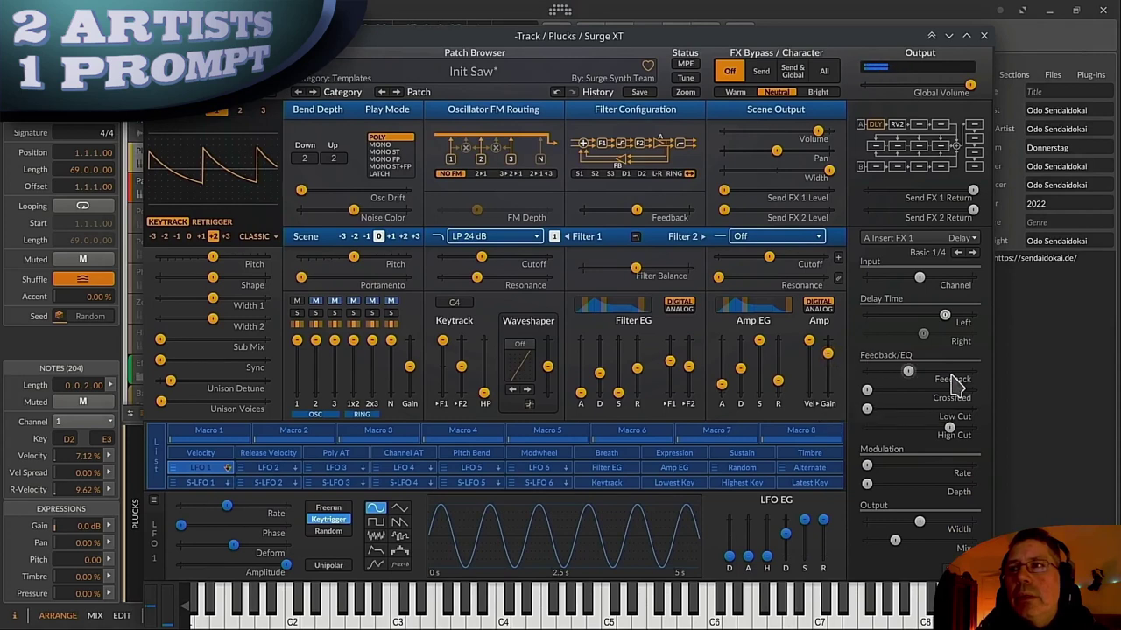
pyautogui.moveTo(949, 427); pyautogui.dragTo(937, 423)
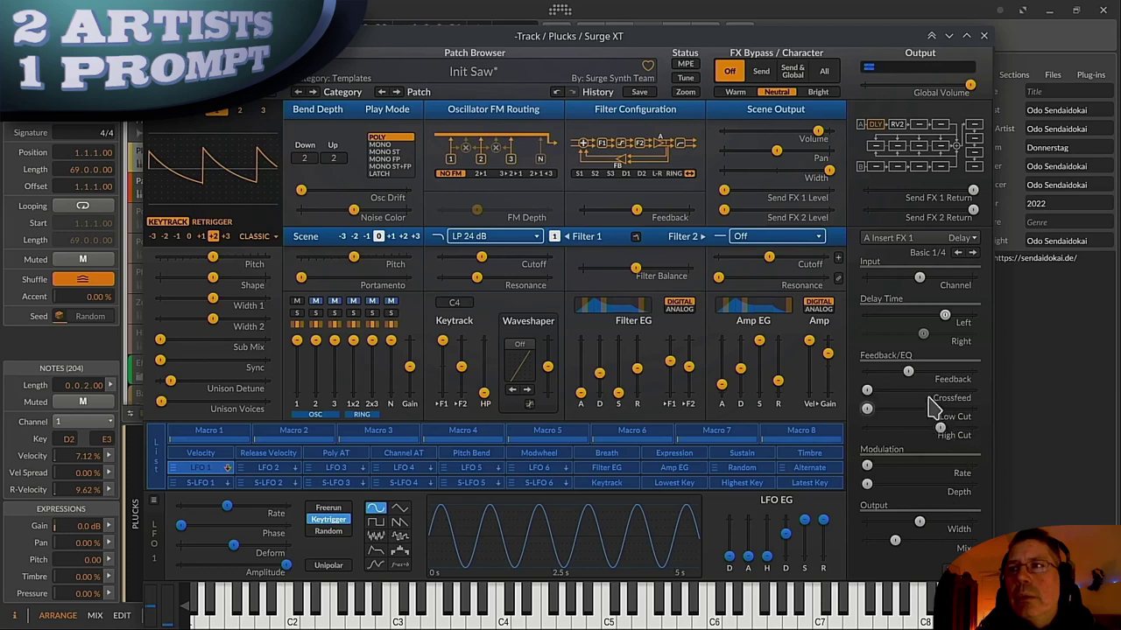
pyautogui.moveTo(908, 371); pyautogui.dragTo(898, 371)
pyautogui.moveTo(941, 430); pyautogui.dragTo(943, 443)
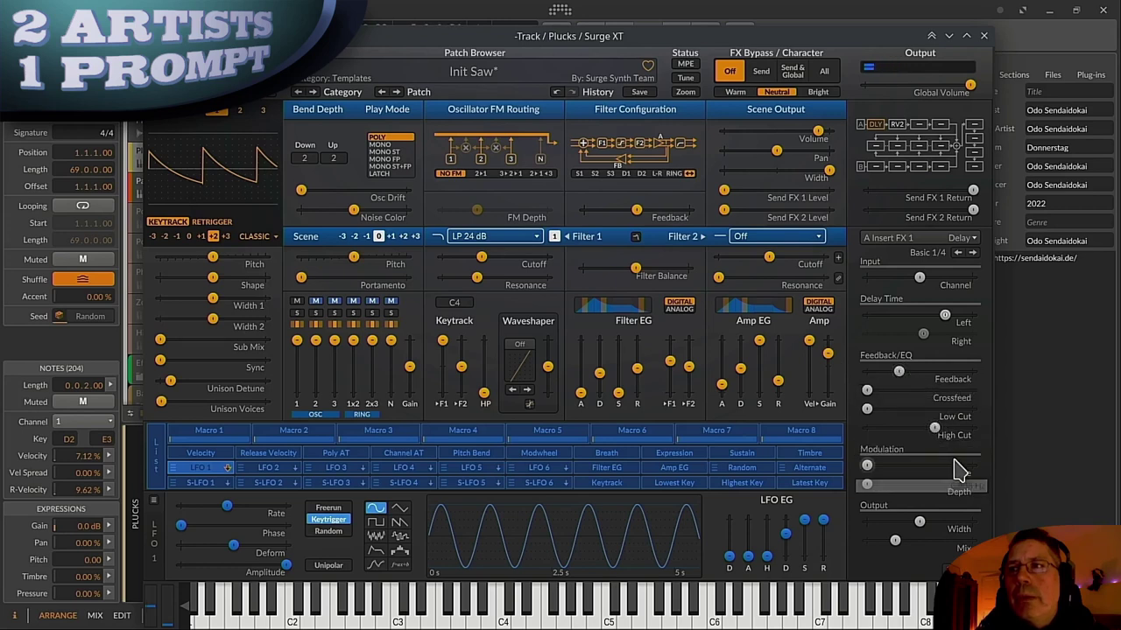
# Step: Lower the delay's mix and raise its high cut slightly
pyautogui.moveTo(894, 542); pyautogui.dragTo(888, 542)
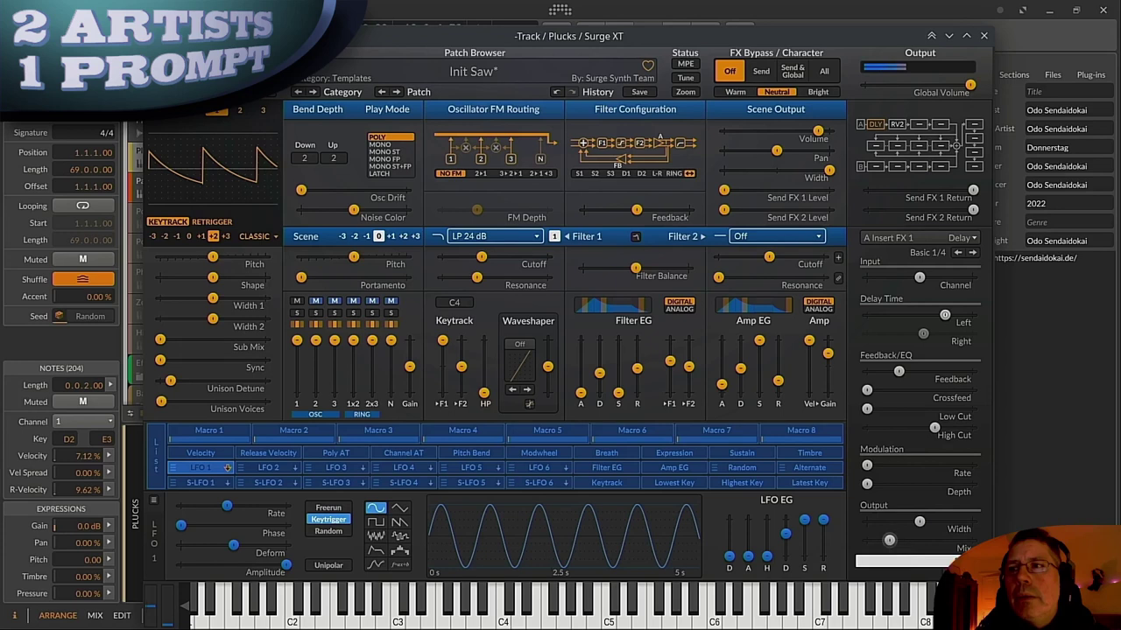
pyautogui.moveTo(933, 428); pyautogui.dragTo(941, 429)
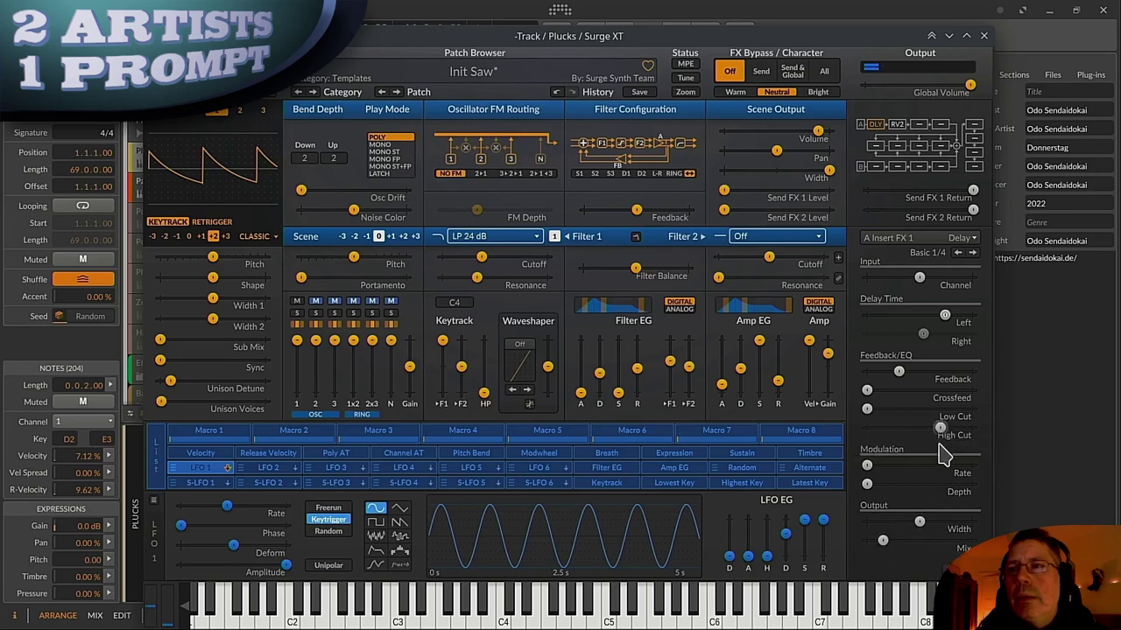
pyautogui.moveTo(879, 541); pyautogui.dragTo(879, 538)
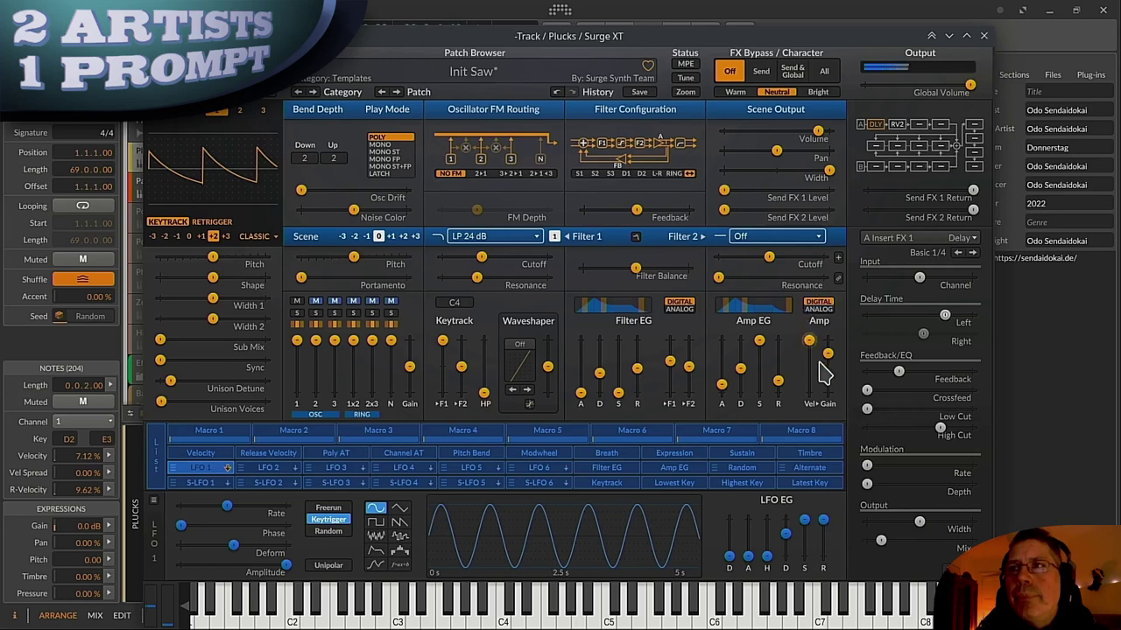
# Step: Reset the Plucks synth's amp gain to 0 dB and close its window
pyautogui.moveTo(823, 355)
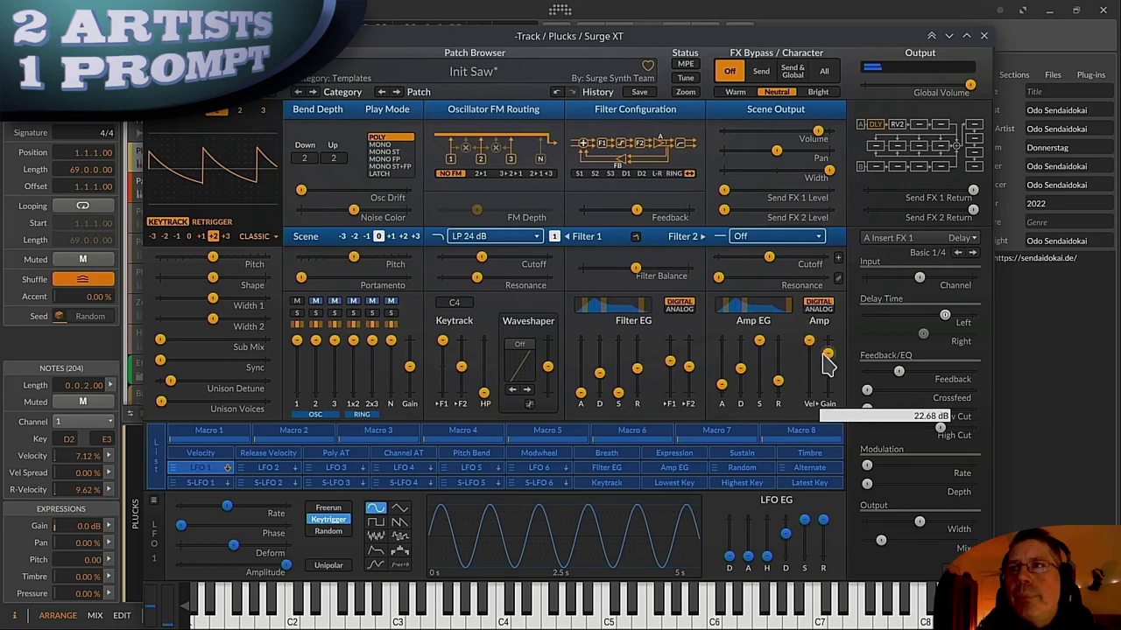
pyautogui.click(984, 37)
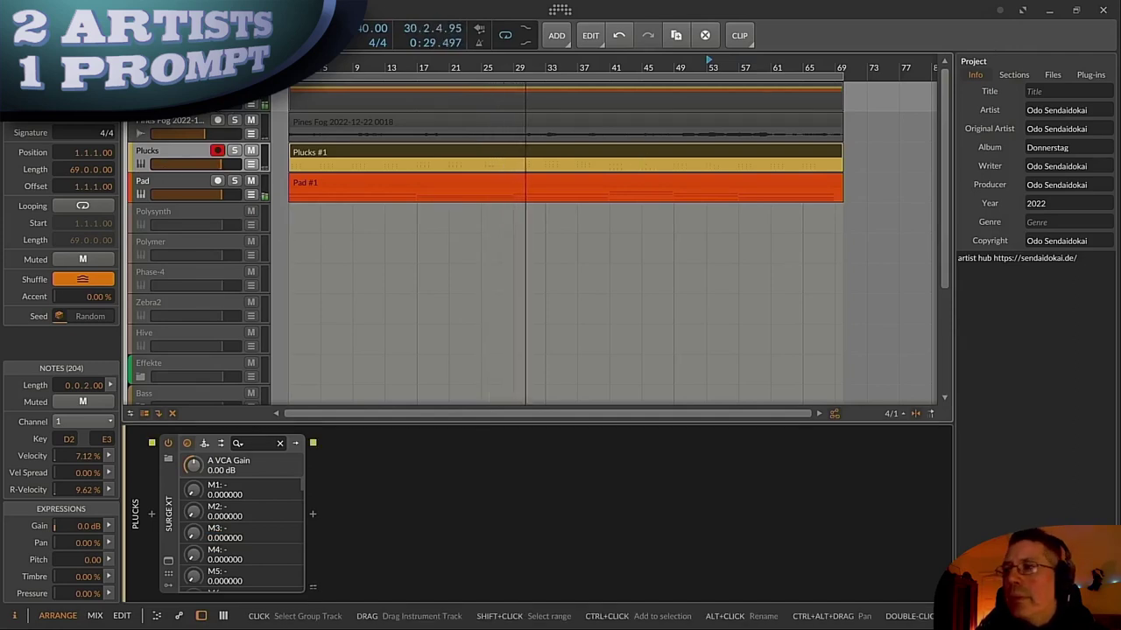
# Step: Delete the Master Mix Chain device from the group track's device chain
pyautogui.click(175, 98)
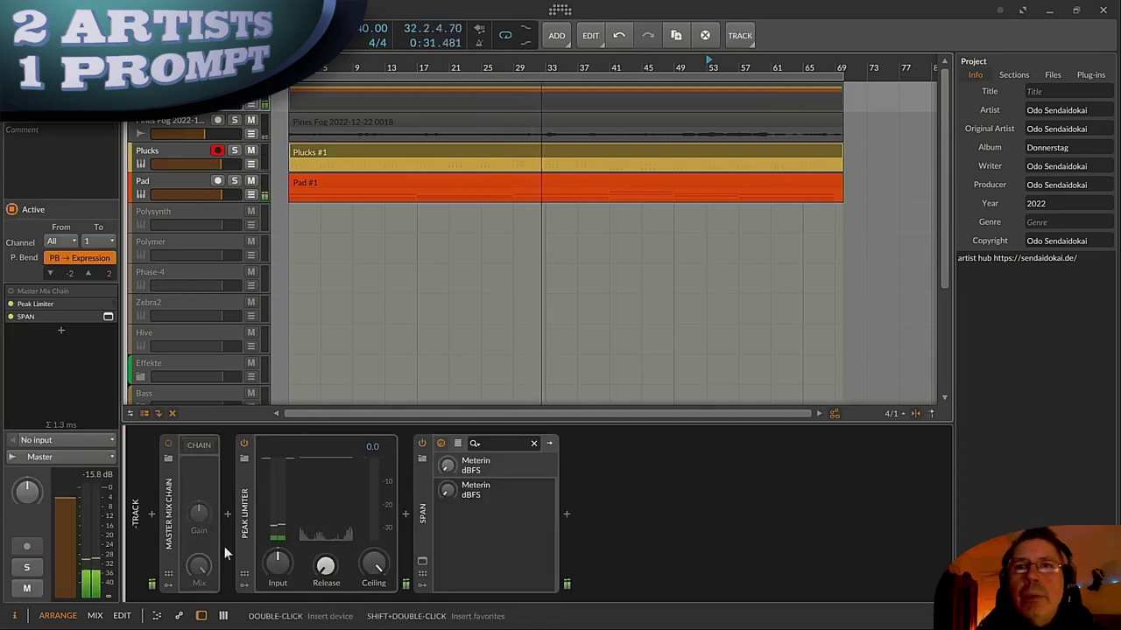
pyautogui.click(168, 518)
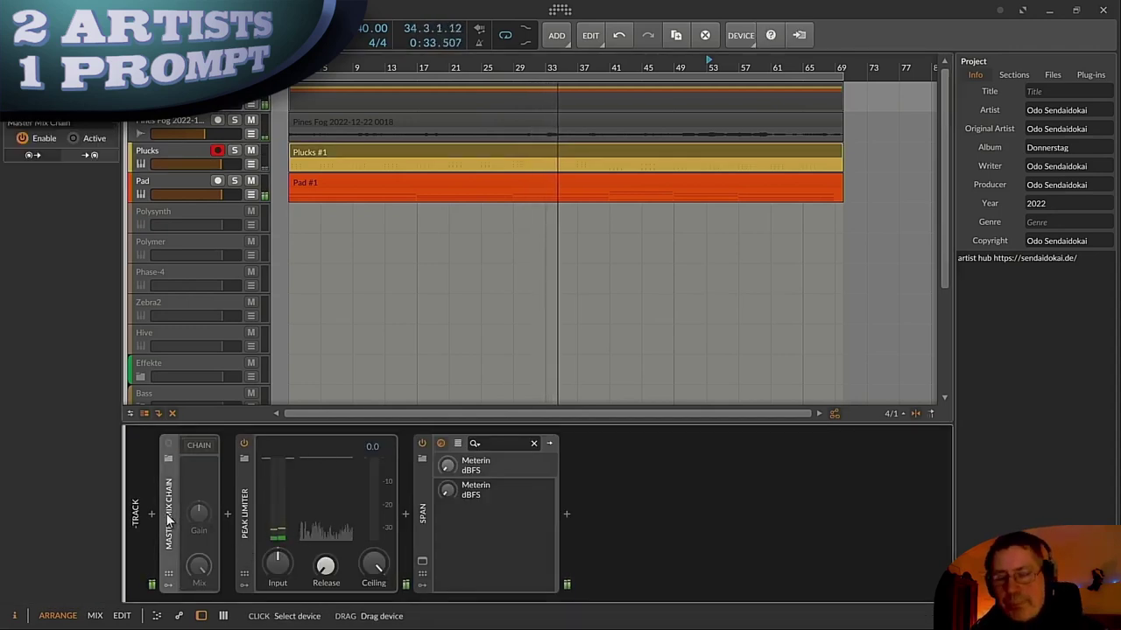
pyautogui.press('Delete')
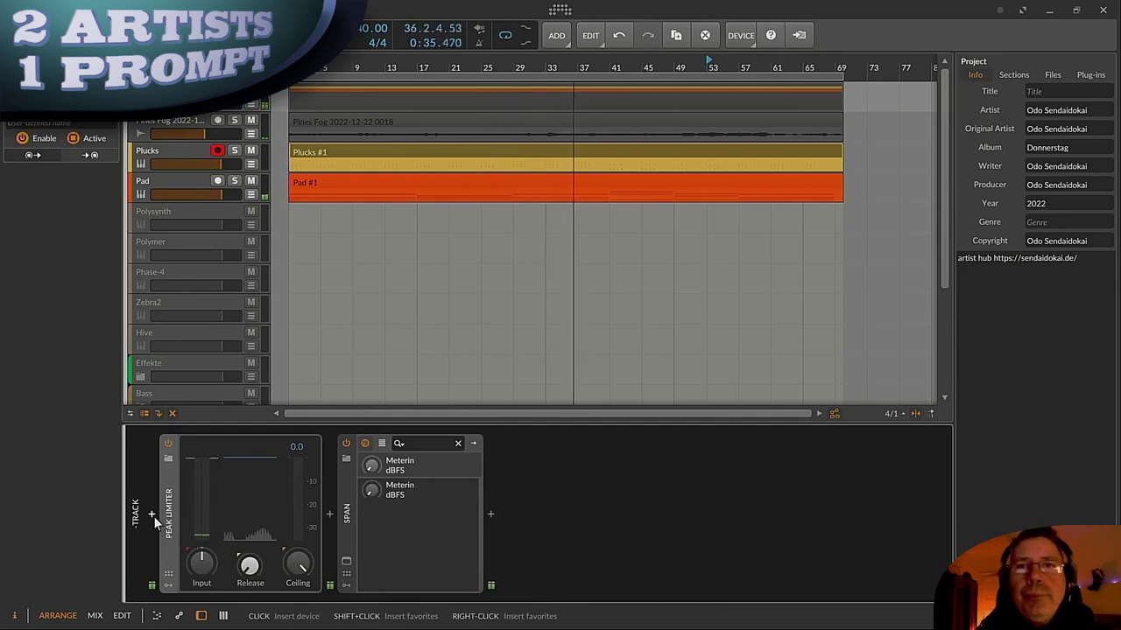
# Step: Insert a Tool device before the Peak Limiter on the group track
pyautogui.click(152, 516)
pyautogui.write('tool')
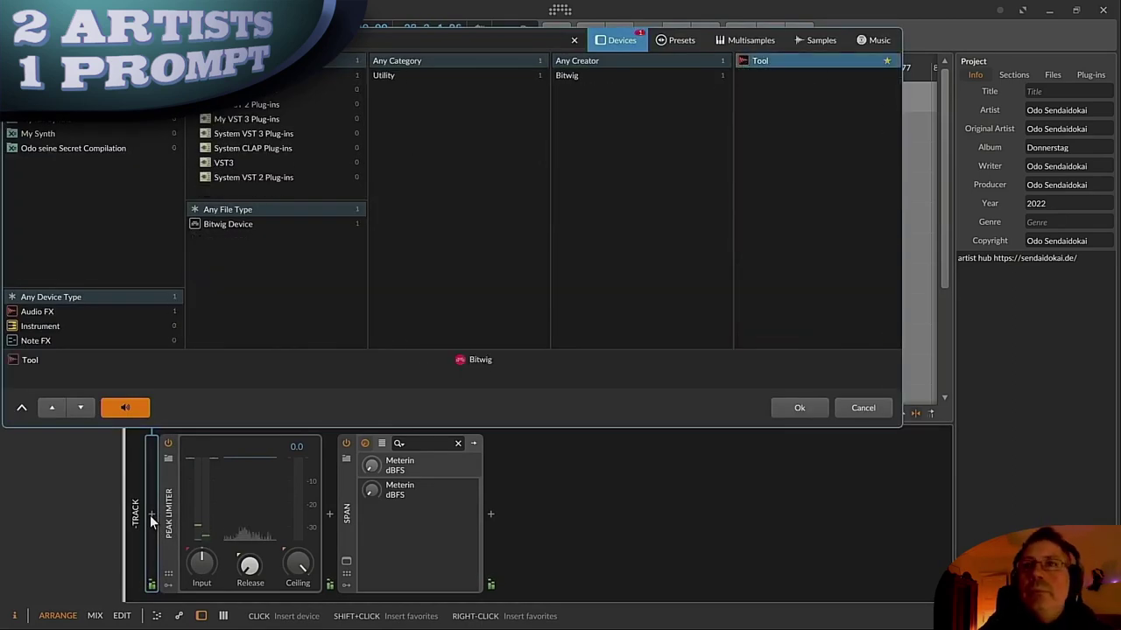
pyautogui.press('Return')
# Step: Raise the Tool device's volume to about +13.6 dB while lowering the system playback volume
pyautogui.moveTo(208, 497)
pyautogui.mouseDown()
pyautogui.moveTo(208, 481)
pyautogui.moveTo(210, 497)
pyautogui.mouseUp()
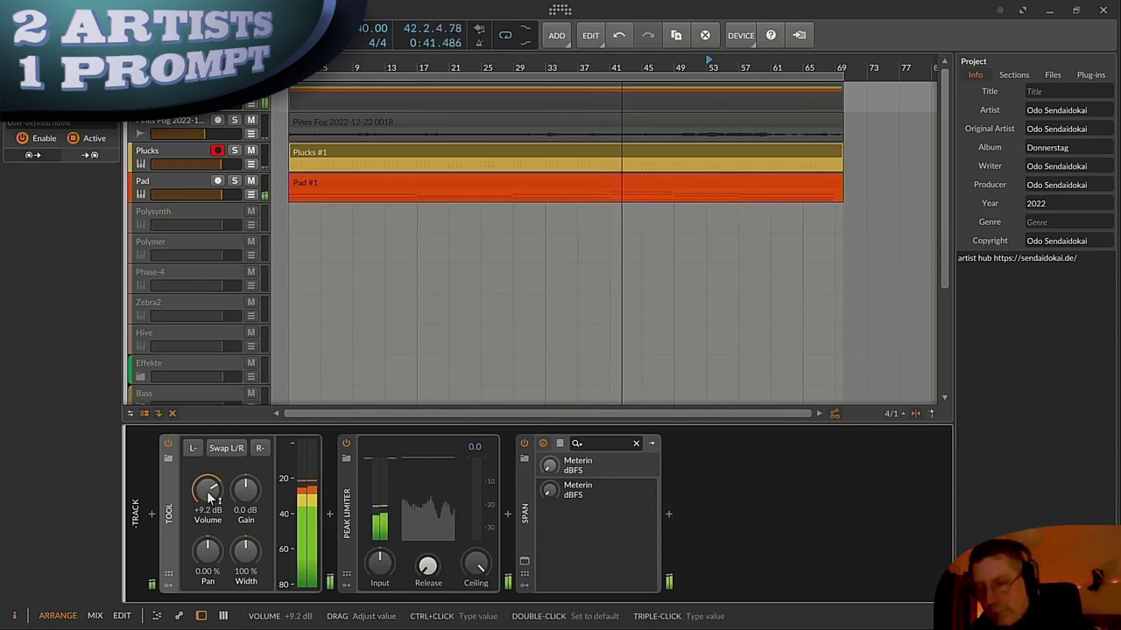
pyautogui.press('XF86AudioLowerVolume')
pyautogui.press('XF86AudioLowerVolume')
pyautogui.press('XF86AudioLowerVolume')
pyautogui.moveTo(203, 500); pyautogui.dragTo(203, 481)
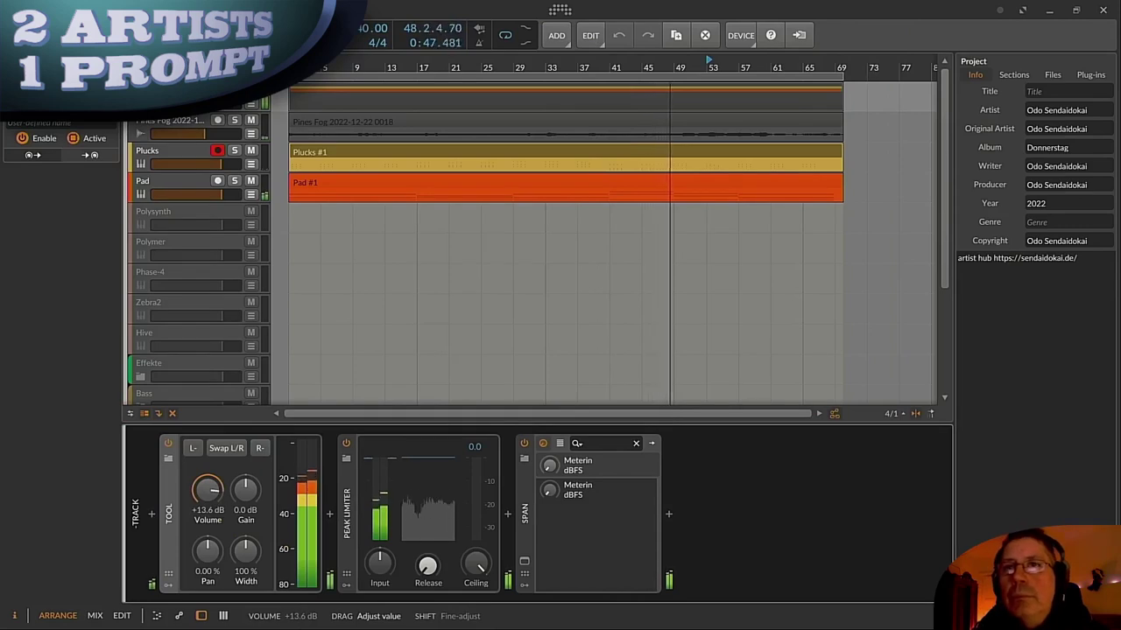
# Step: Raise the Tool device's volume on the group track to about +14.5 dB
pyautogui.moveTo(203, 482); pyautogui.dragTo(203, 480)
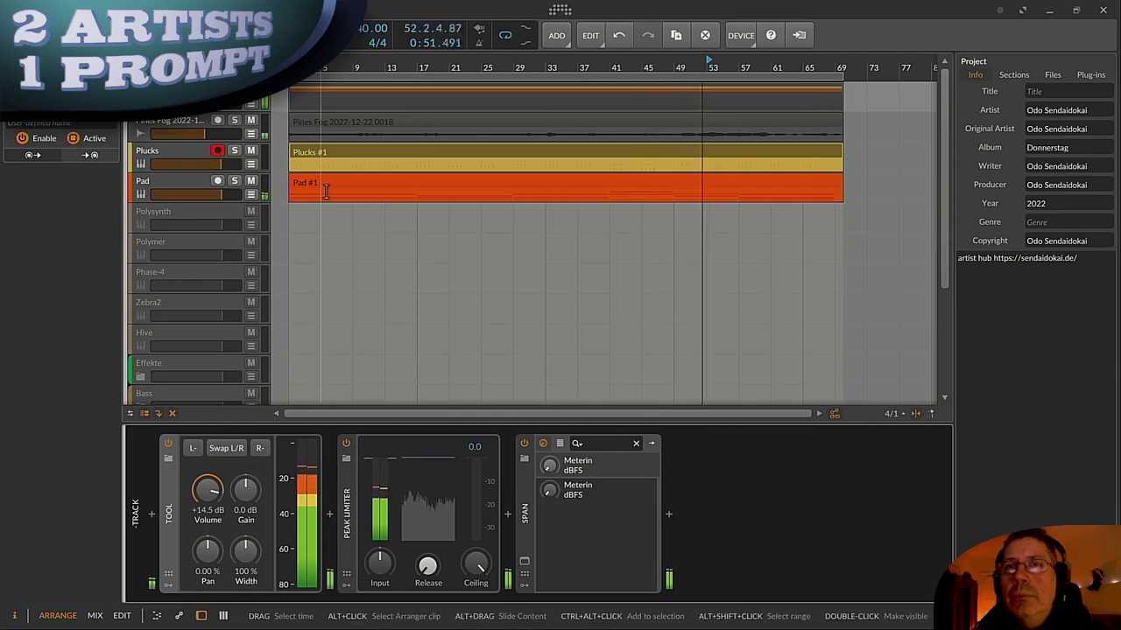
# Step: Add an instrument track below the Pad track, load Surge XT on it, close the synth's window and stop playback
pyautogui.click(171, 182)
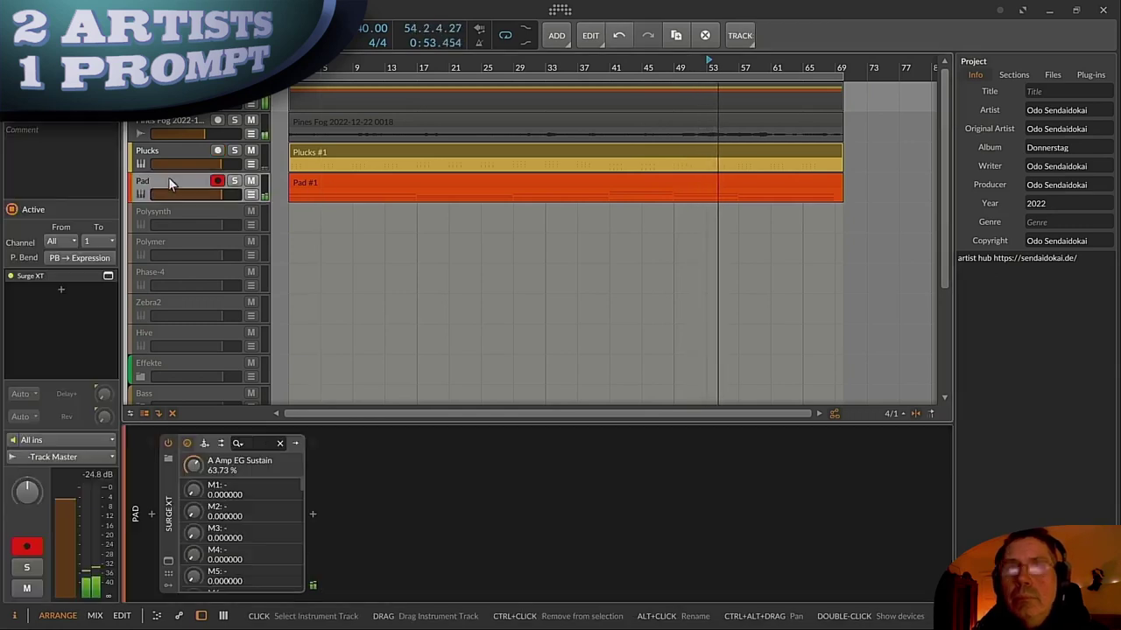
pyautogui.hotkey('ctrl', 't')
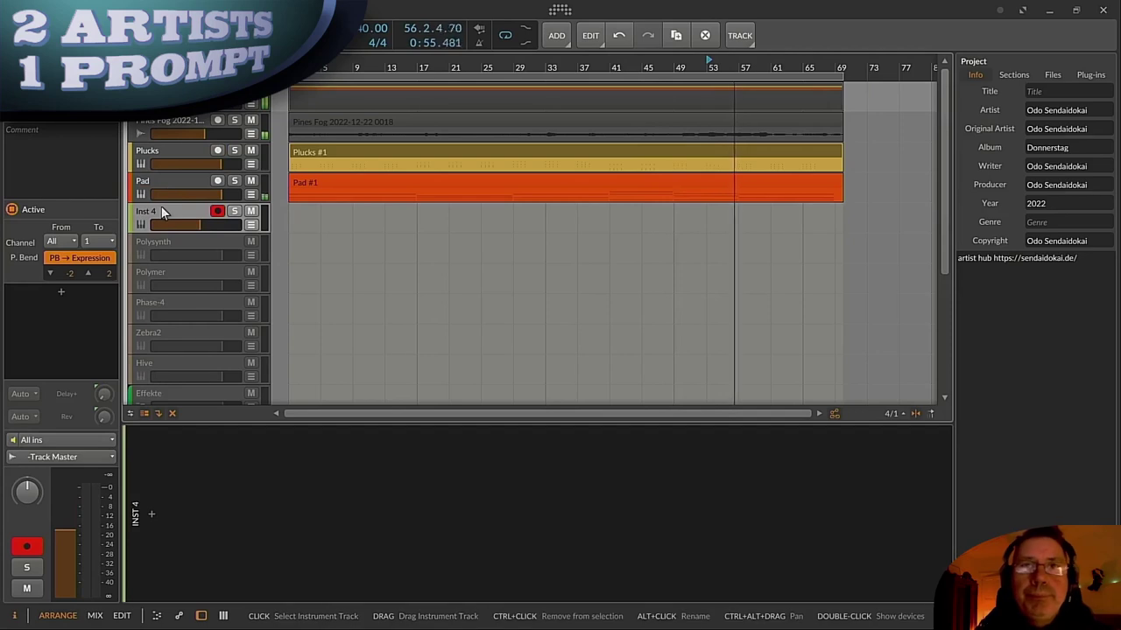
pyautogui.click(151, 517)
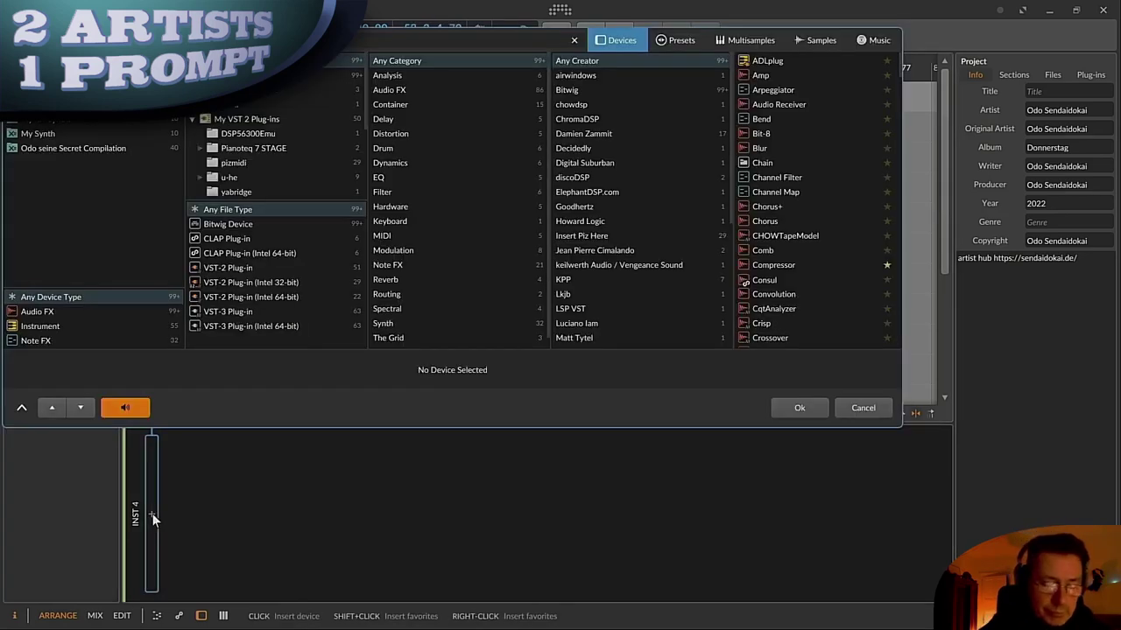
pyautogui.write('surg')
pyautogui.press('Return')
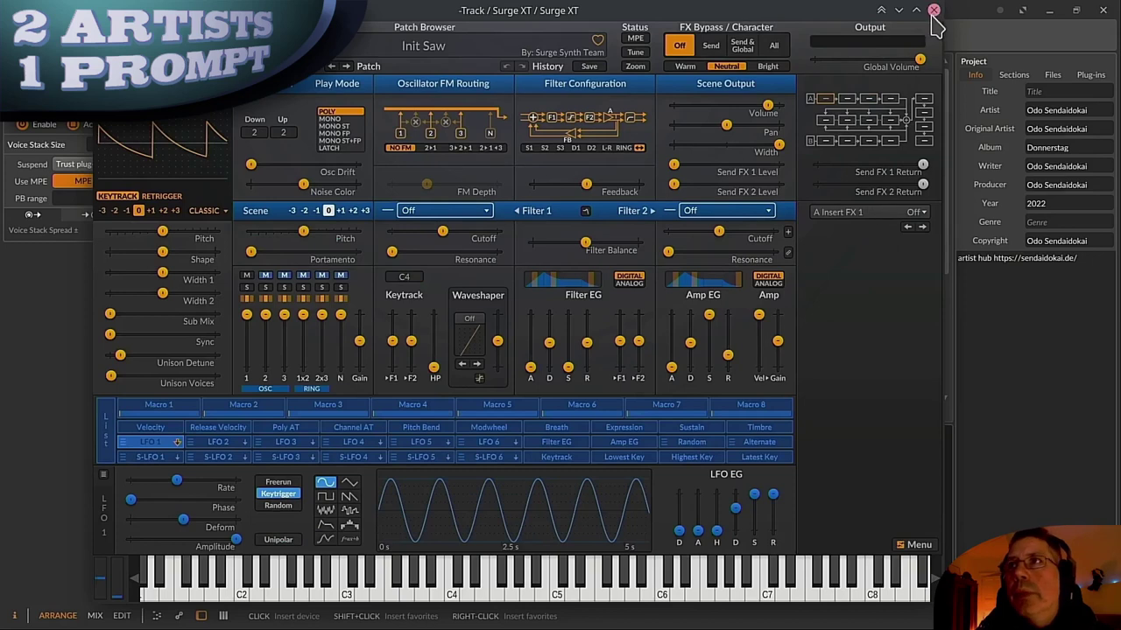
pyautogui.click(934, 9)
pyautogui.click(114, 35)
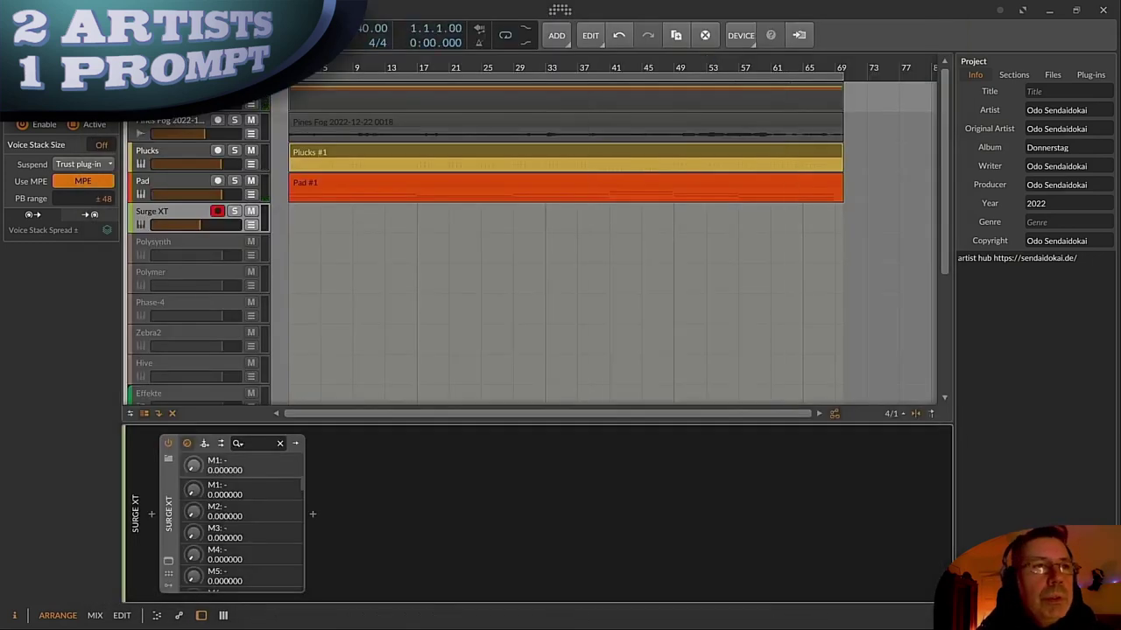
# Step: Switch to VLC, enlarge the Pines Fog video and place its window over the arrangement to watch it with the music
pyautogui.hotkey('alt', 'Tab')
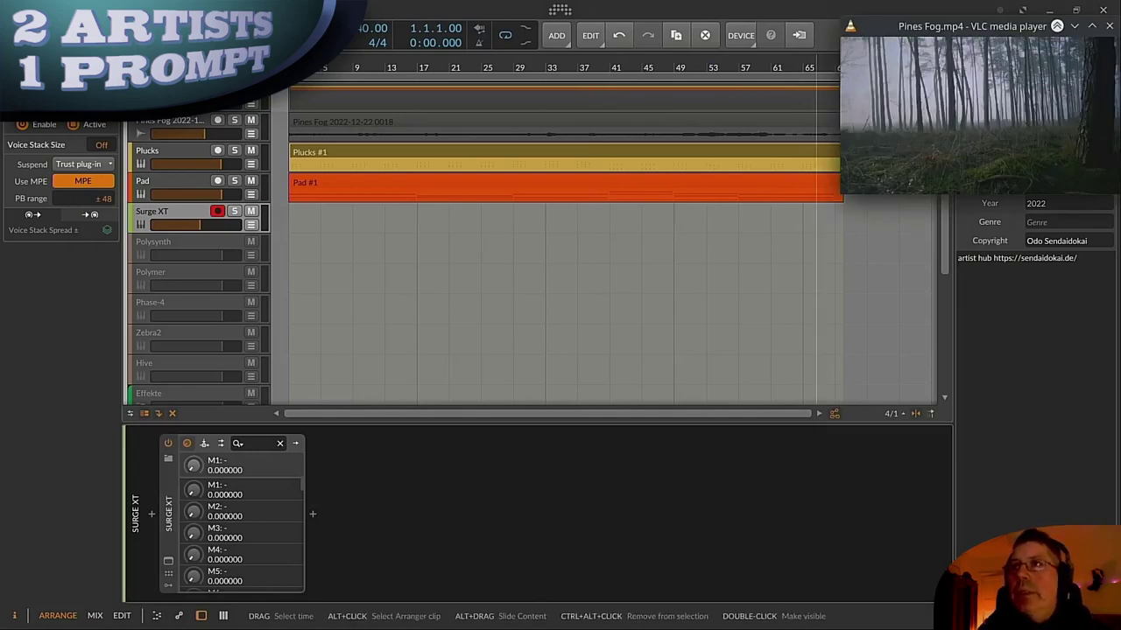
pyautogui.hotkey('alt', '3')
pyautogui.hotkey('alt', '2')
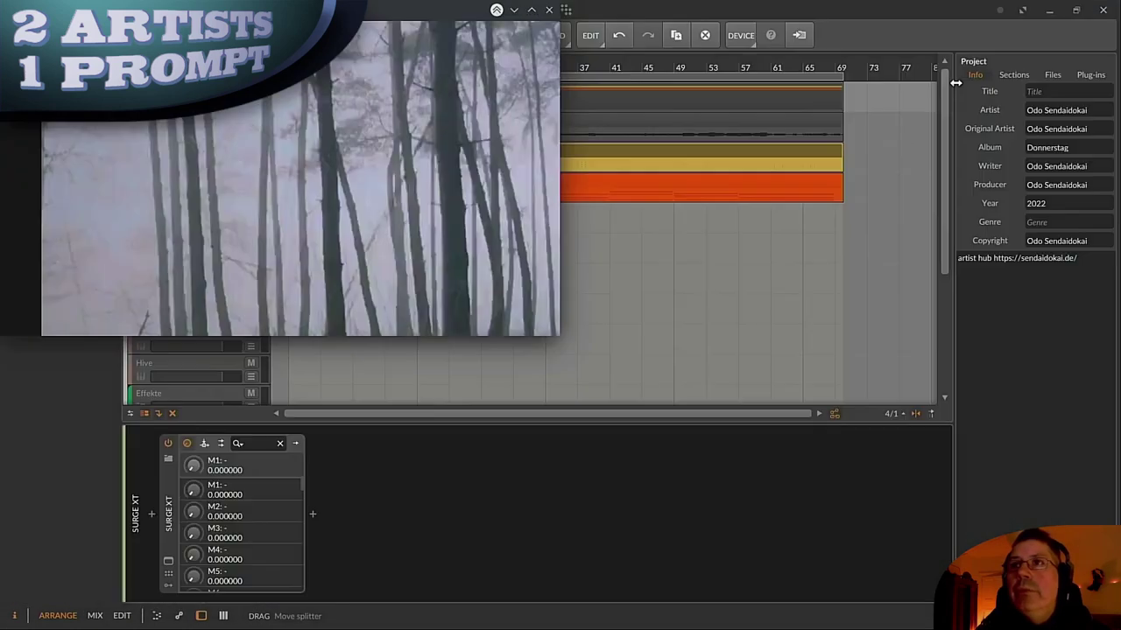
pyautogui.moveTo(382, 23); pyautogui.dragTo(663, 229)
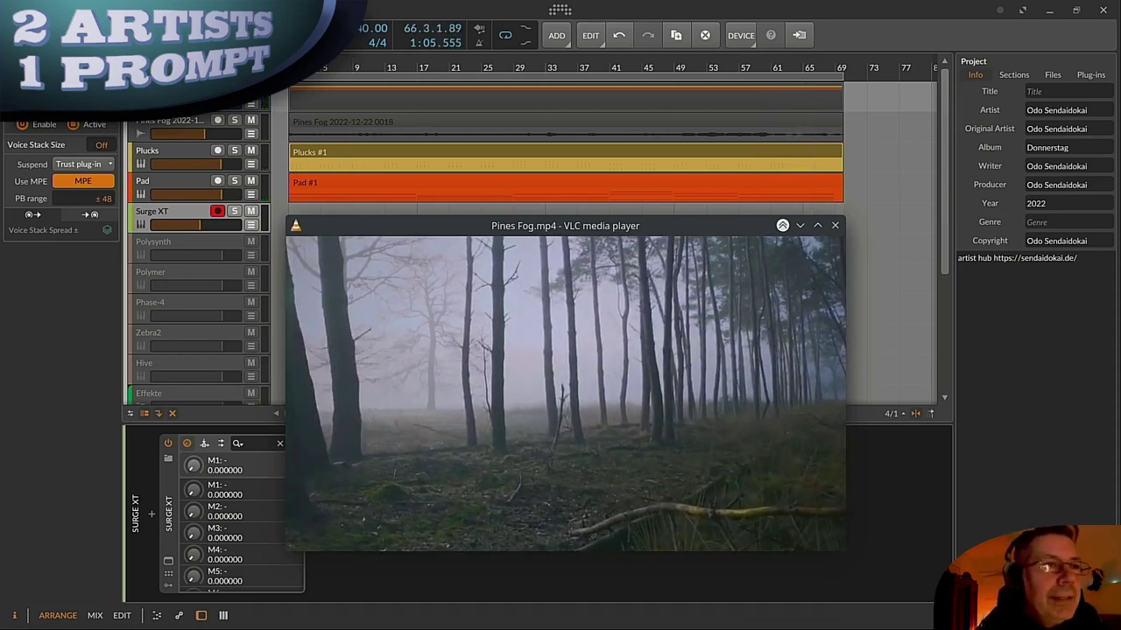
# Step: Minimize the video player, examine Bitwig Studio's input connections in the PipeWire graph and return to Bitwig Studio
pyautogui.hotkey('alt', 'Tab')
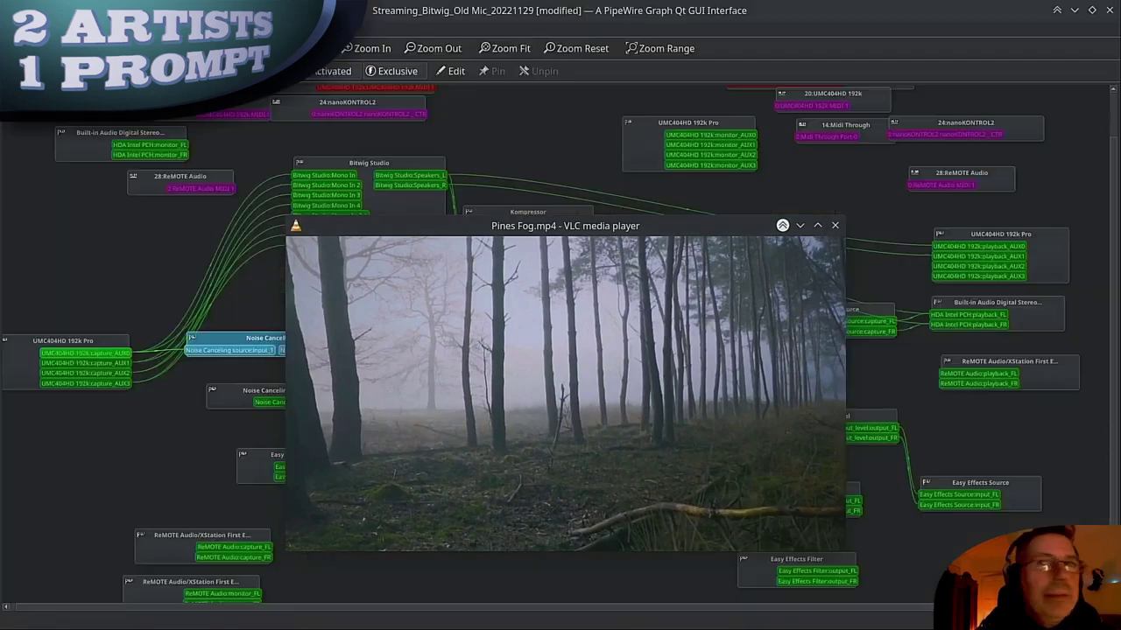
pyautogui.click(798, 228)
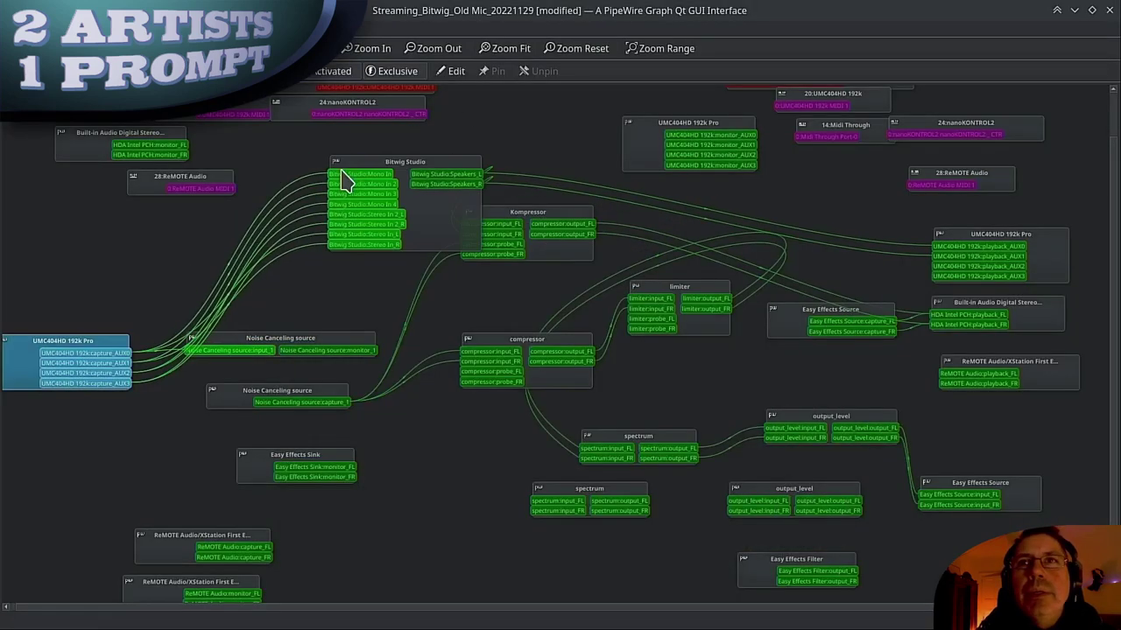
pyautogui.hotkey('alt', 'Tab')
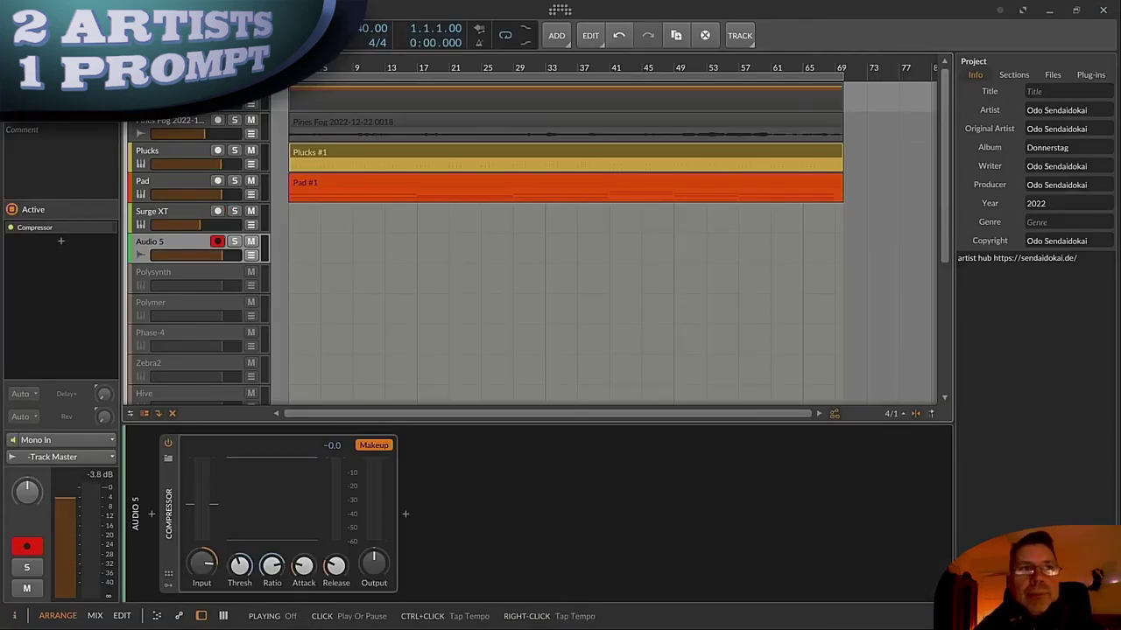
# Step: Record a take on the Audio 5 track from the start to about bar 46, and disarm the track
pyautogui.press('space')
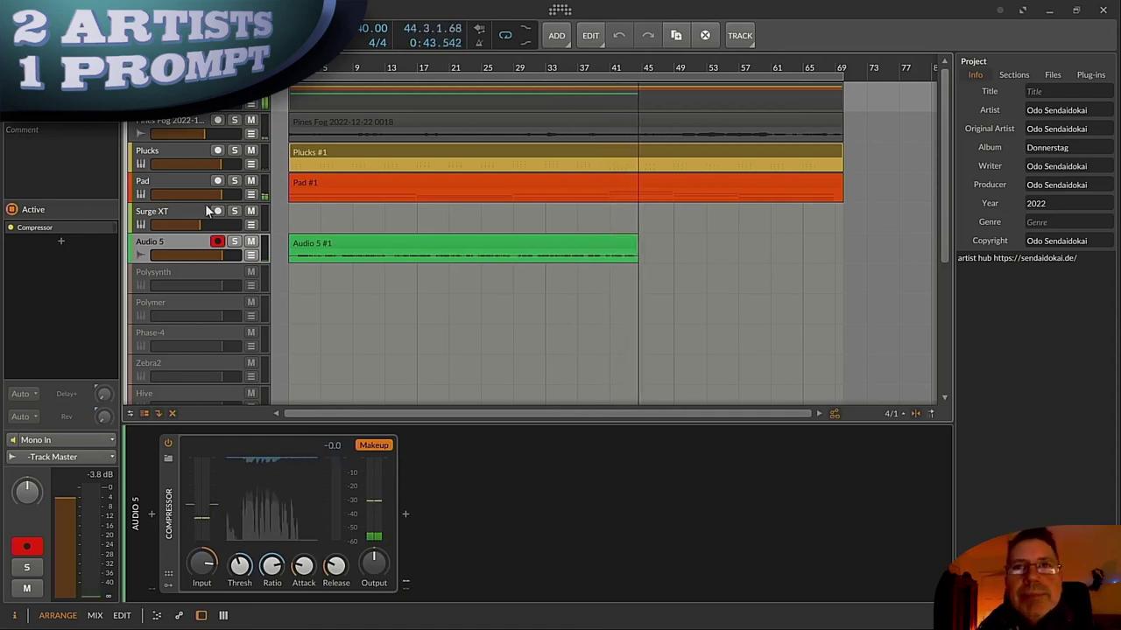
pyautogui.press('space')
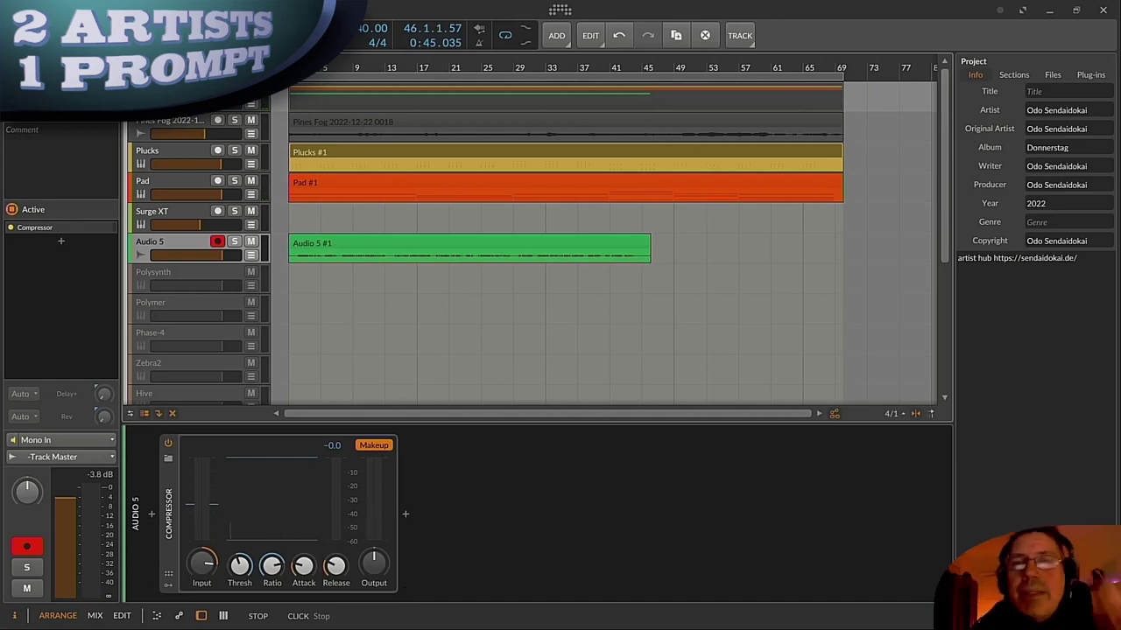
pyautogui.click(218, 243)
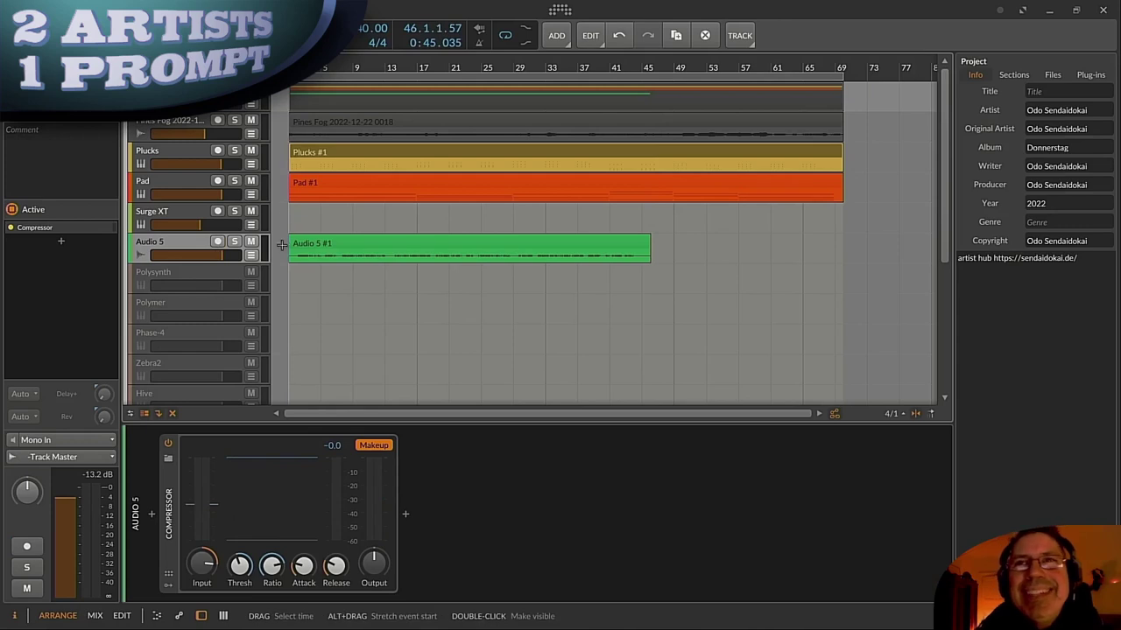
# Step: Play the recorded Audio 5 clip from bar 5, soloing its track for part of the playback, and clear the solo
pyautogui.click(335, 244)
pyautogui.rightClick(333, 241)
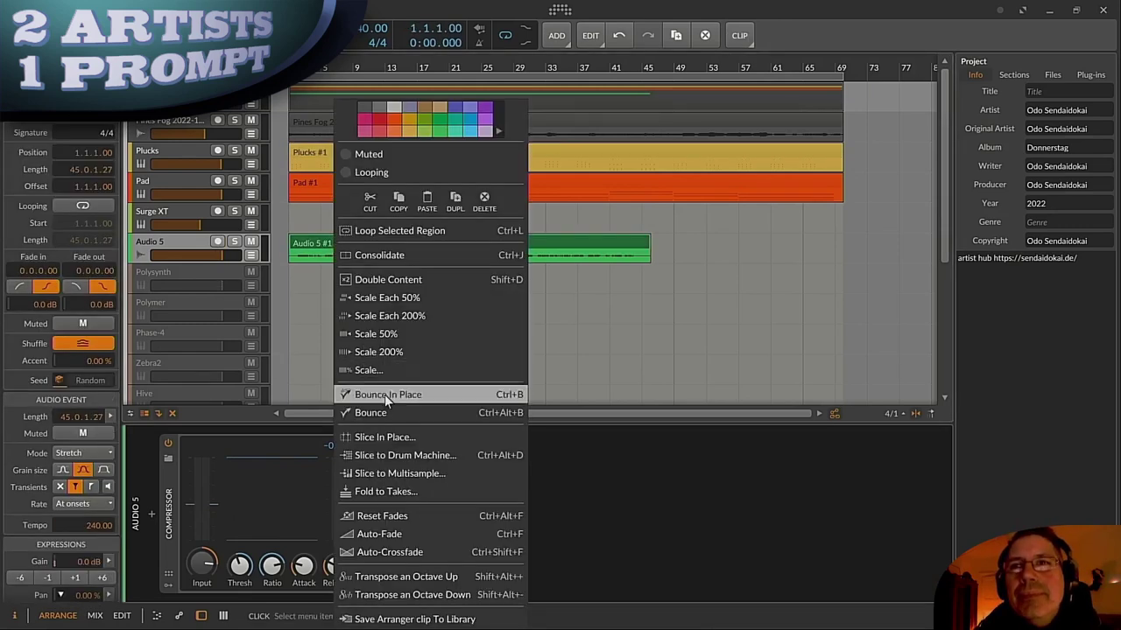
pyautogui.click(313, 244)
pyautogui.click(323, 254)
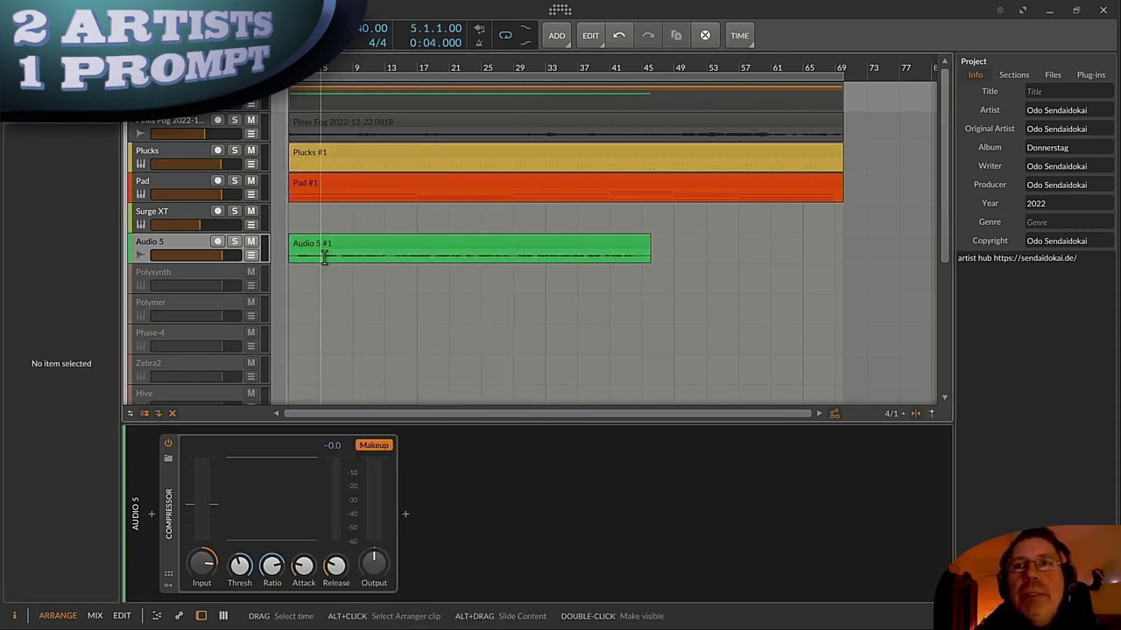
pyautogui.press('space')
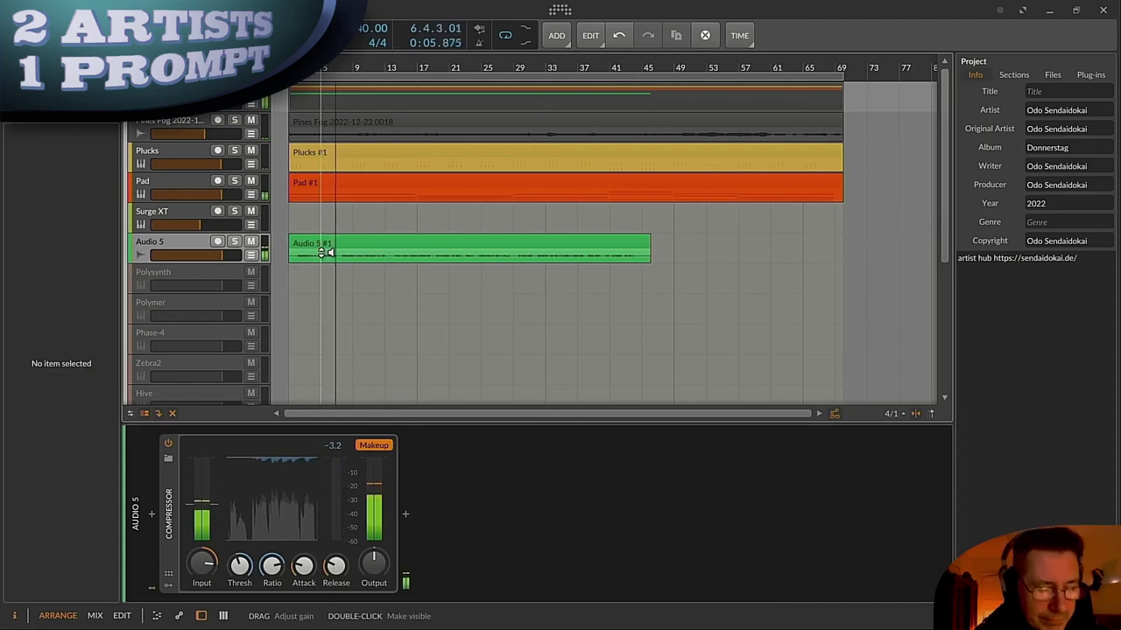
pyautogui.press('s')
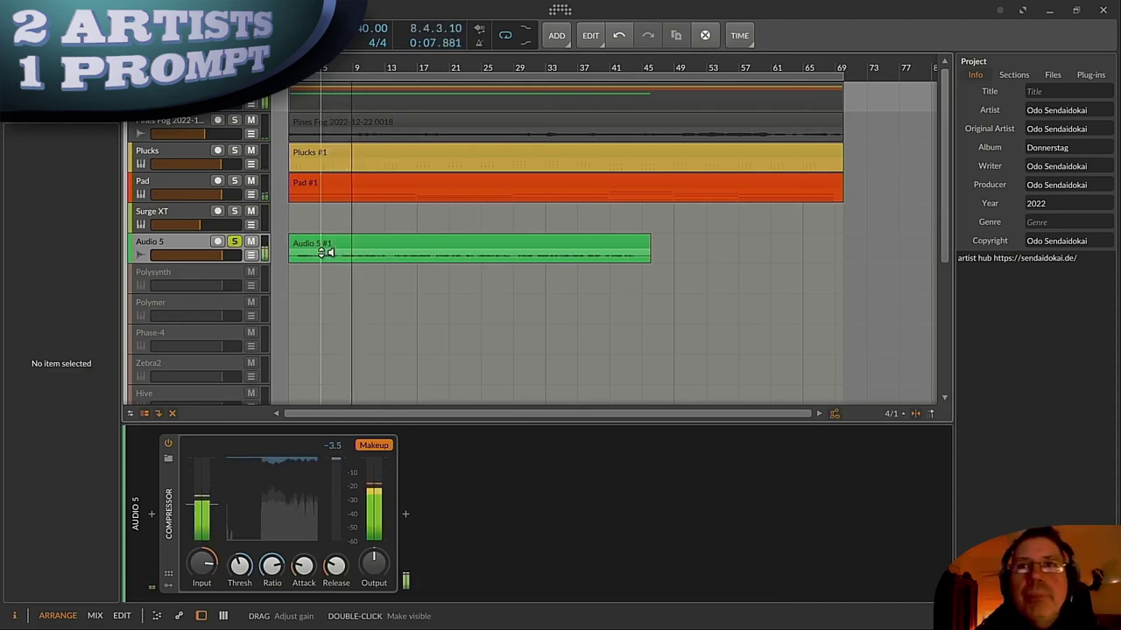
pyautogui.press('space')
pyautogui.press('s')
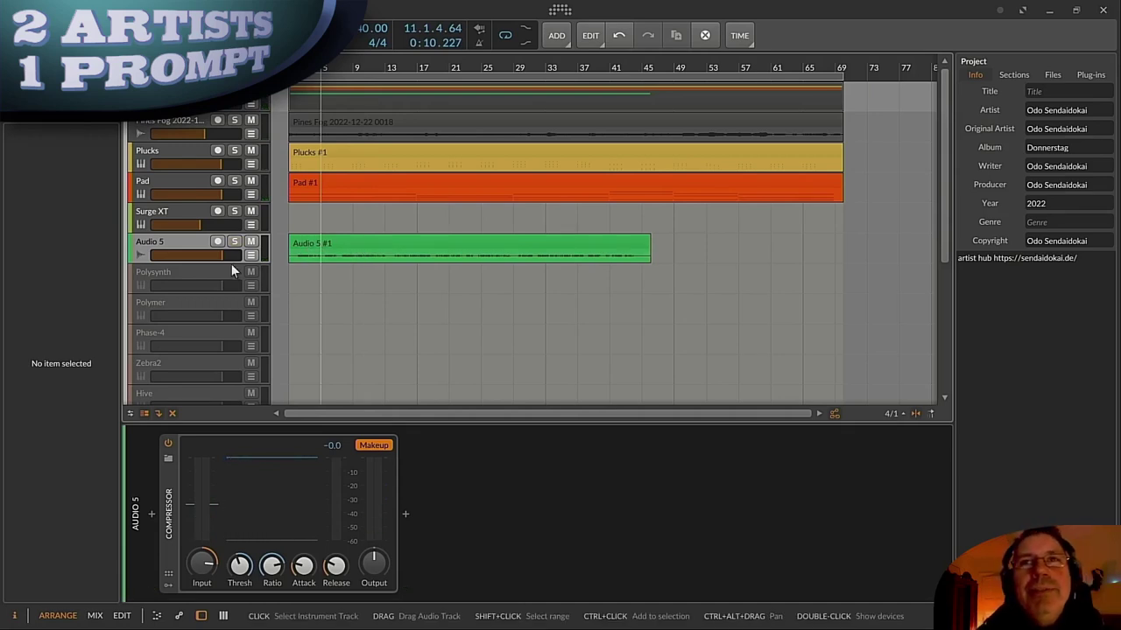
# Step: Enlarge the Audio 5 track's height, raise its clip's gain to about +15.5 dB and play it back
pyautogui.moveTo(232, 263); pyautogui.dragTo(231, 321)
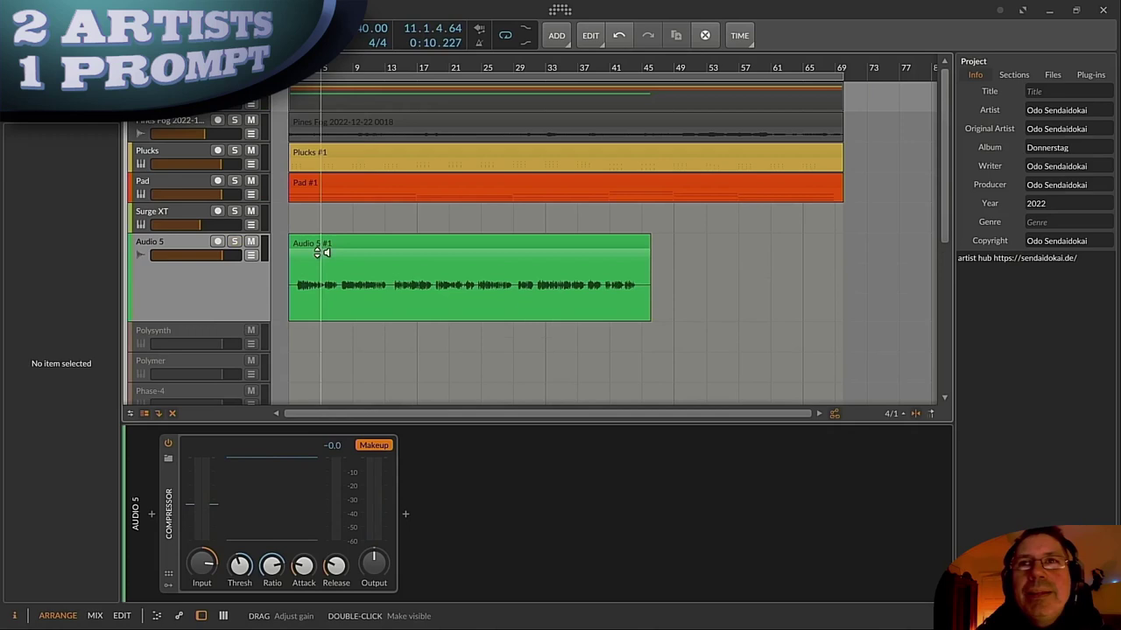
pyautogui.moveTo(322, 245); pyautogui.dragTo(321, 194)
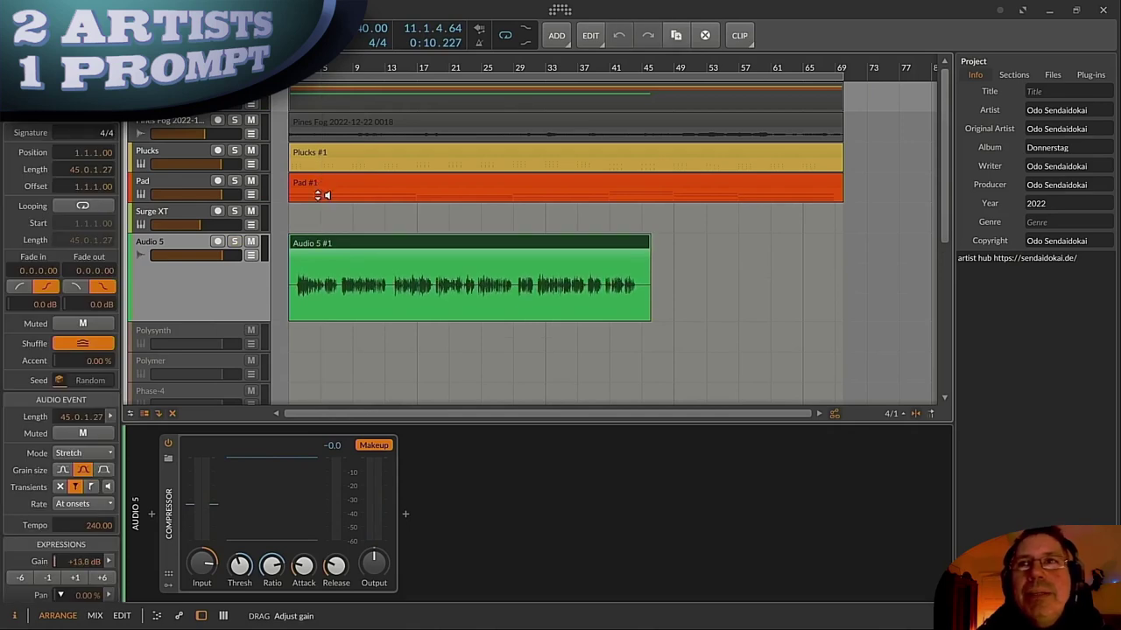
pyautogui.press('space')
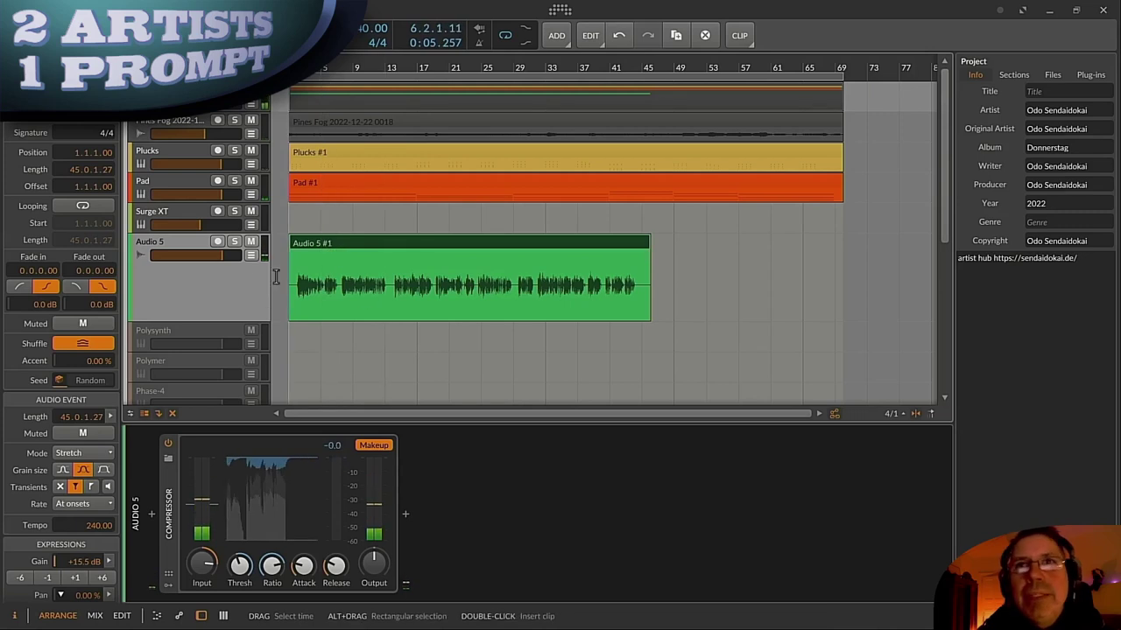
# Step: Bounce the Audio 5 clip pre-fader at 24-bit and replace the original clip with the bounced one
pyautogui.rightClick(312, 246)
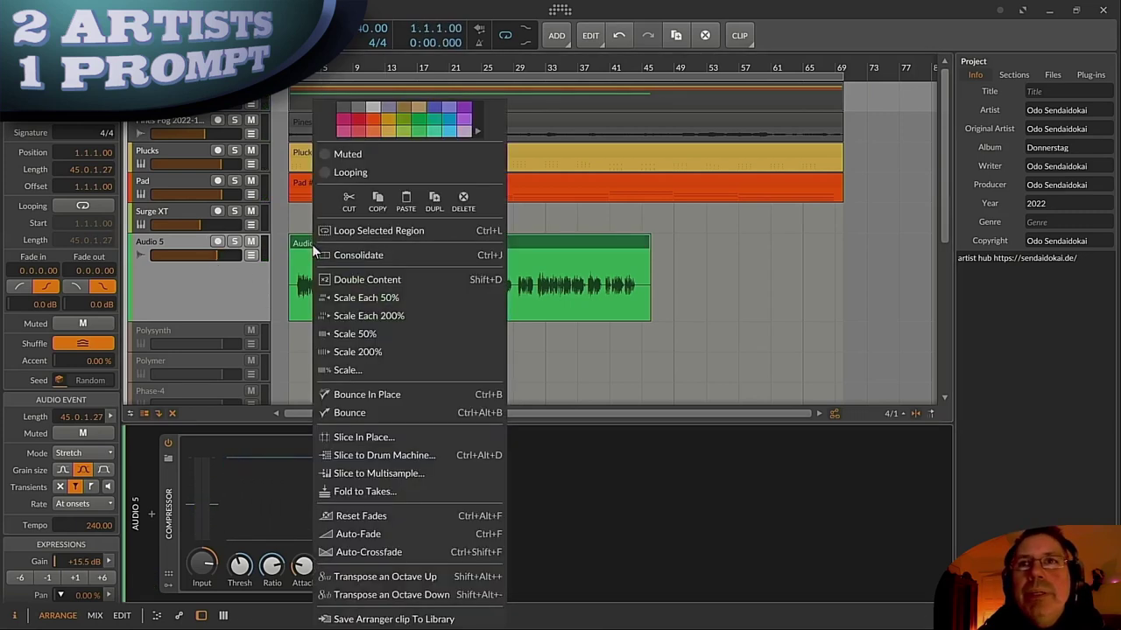
pyautogui.click(364, 413)
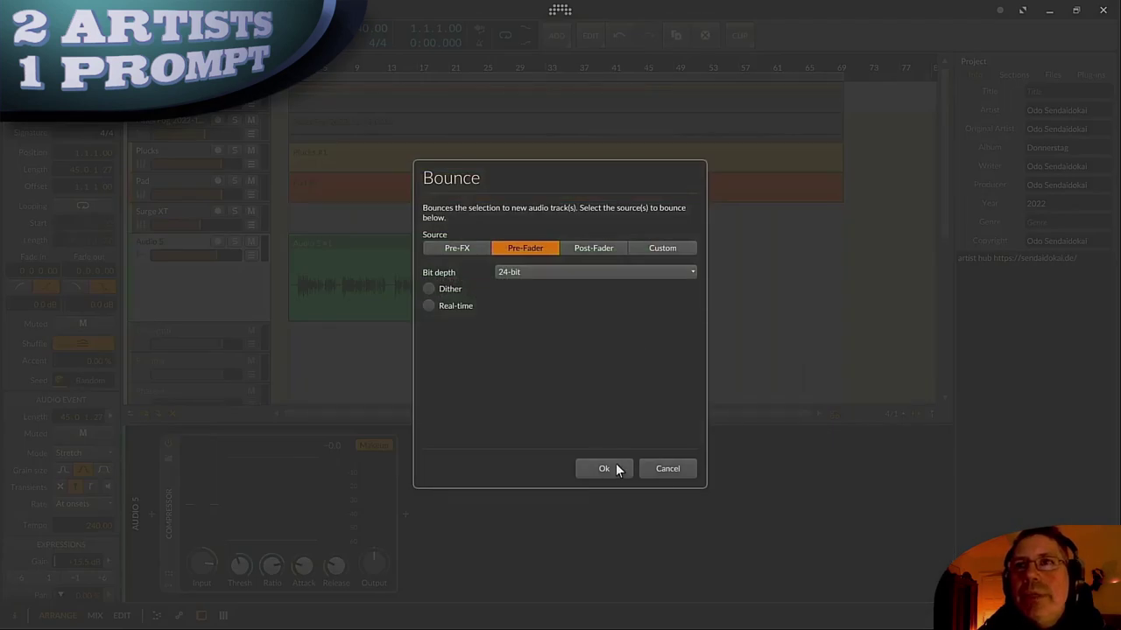
pyautogui.click(617, 465)
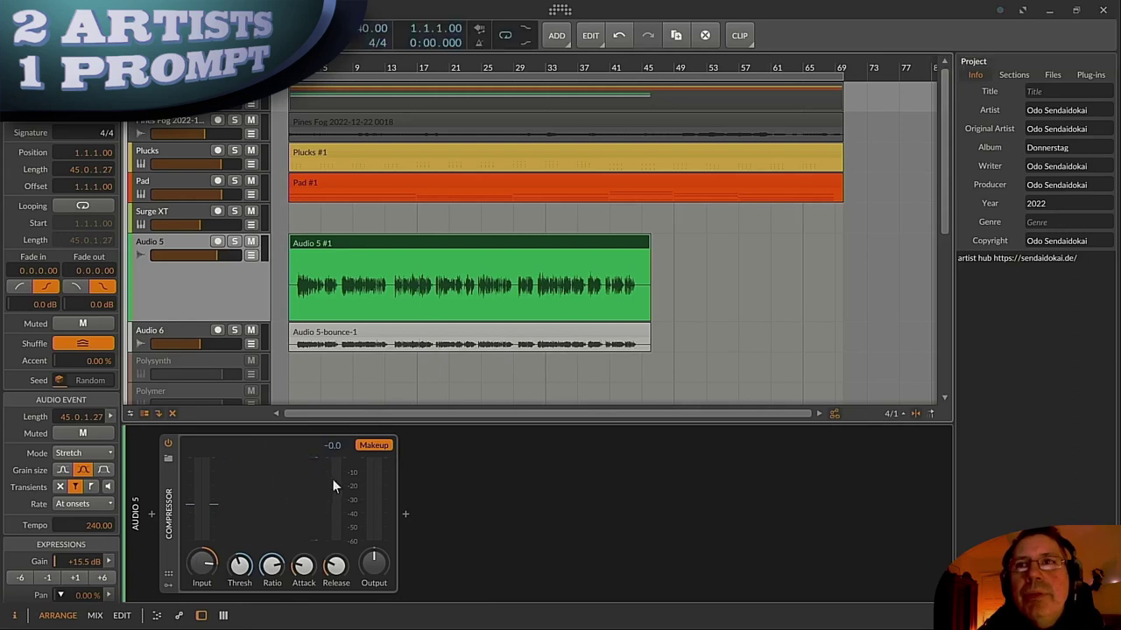
pyautogui.moveTo(308, 341); pyautogui.dragTo(307, 267)
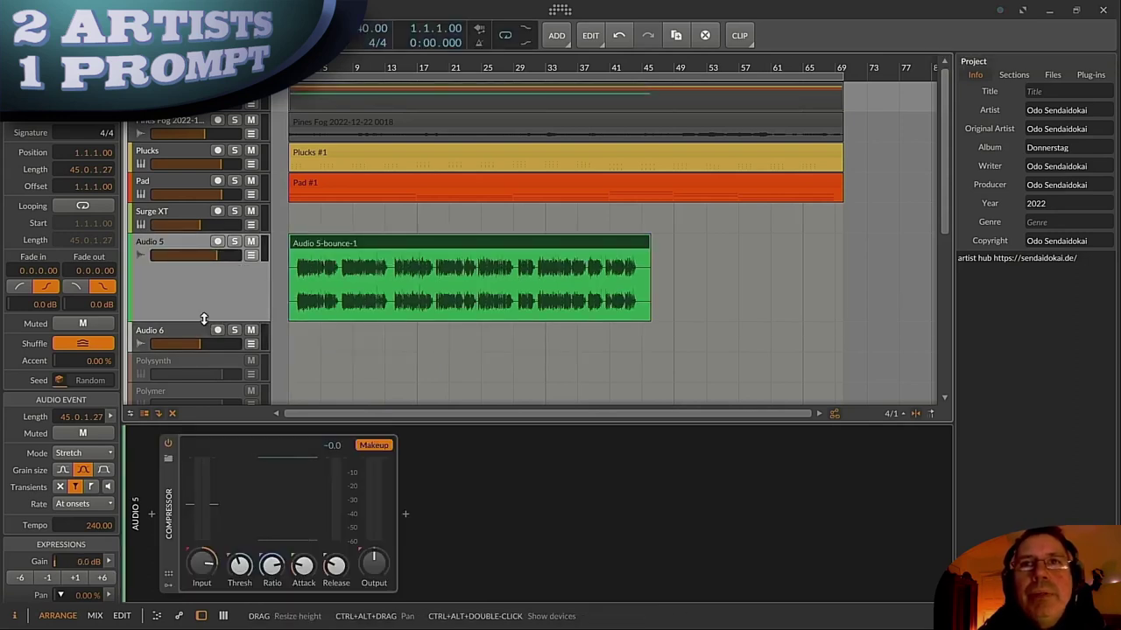
# Step: Reduce the Audio 5 track's height and deactivate its Compressor device
pyautogui.moveTo(204, 322); pyautogui.dragTo(210, 271)
pyautogui.click(172, 500)
pyautogui.hotkey('alt', 'a')
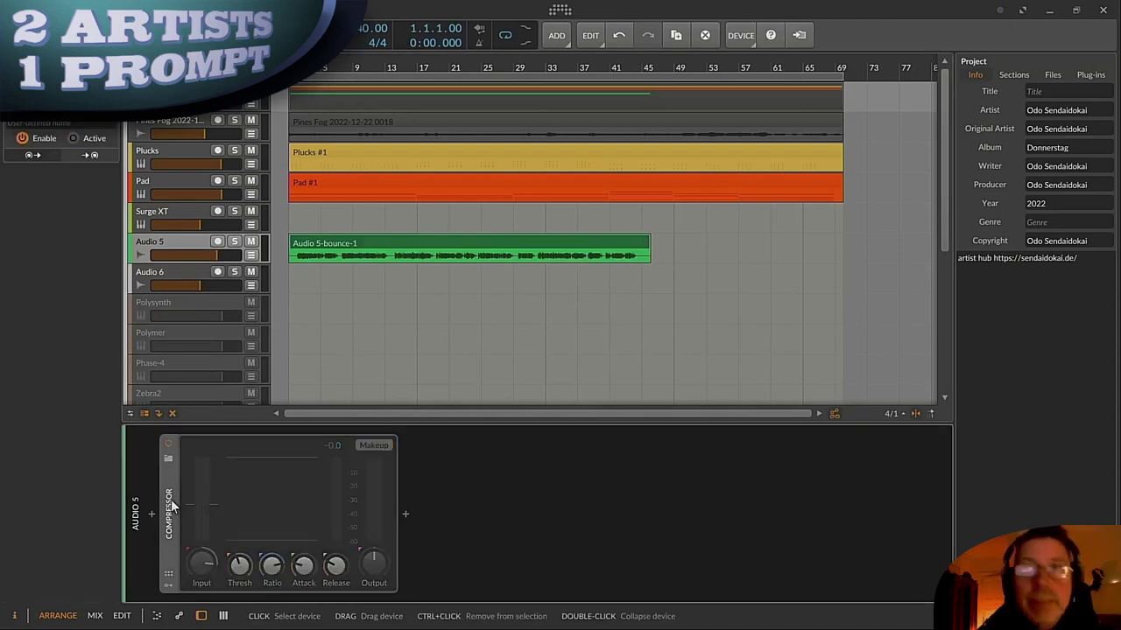
# Step: Lower the Audio 5 track's volume to about -21.7 dB during playback and move its clip to start in bar 15
pyautogui.moveTo(217, 255); pyautogui.dragTo(176, 255)
pyautogui.press('space')
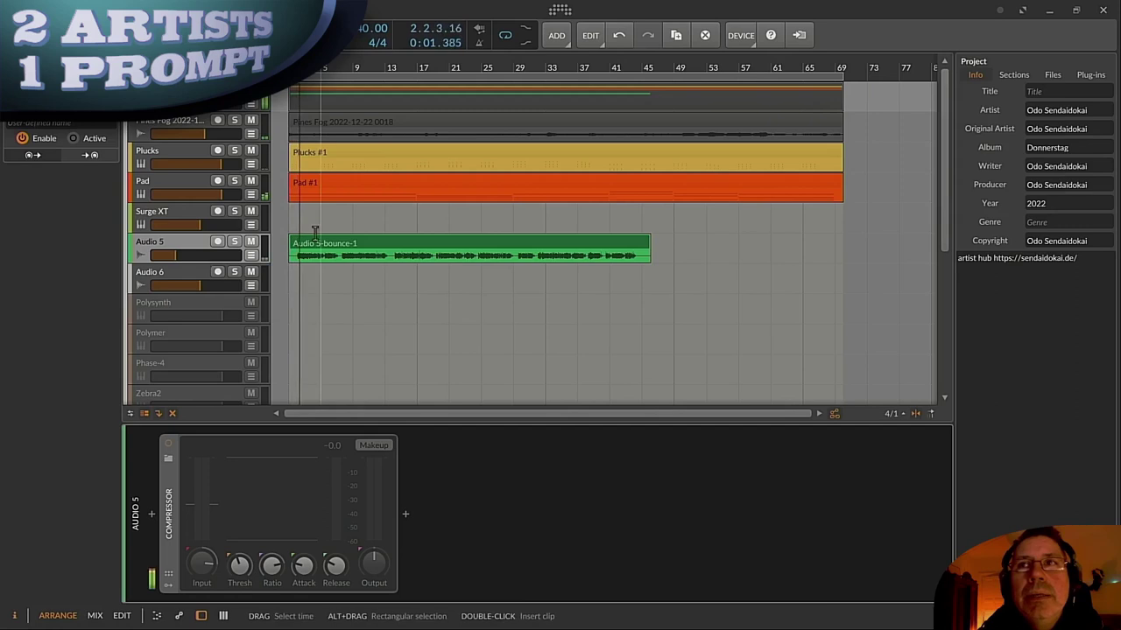
pyautogui.moveTo(176, 253); pyautogui.dragTo(183, 254)
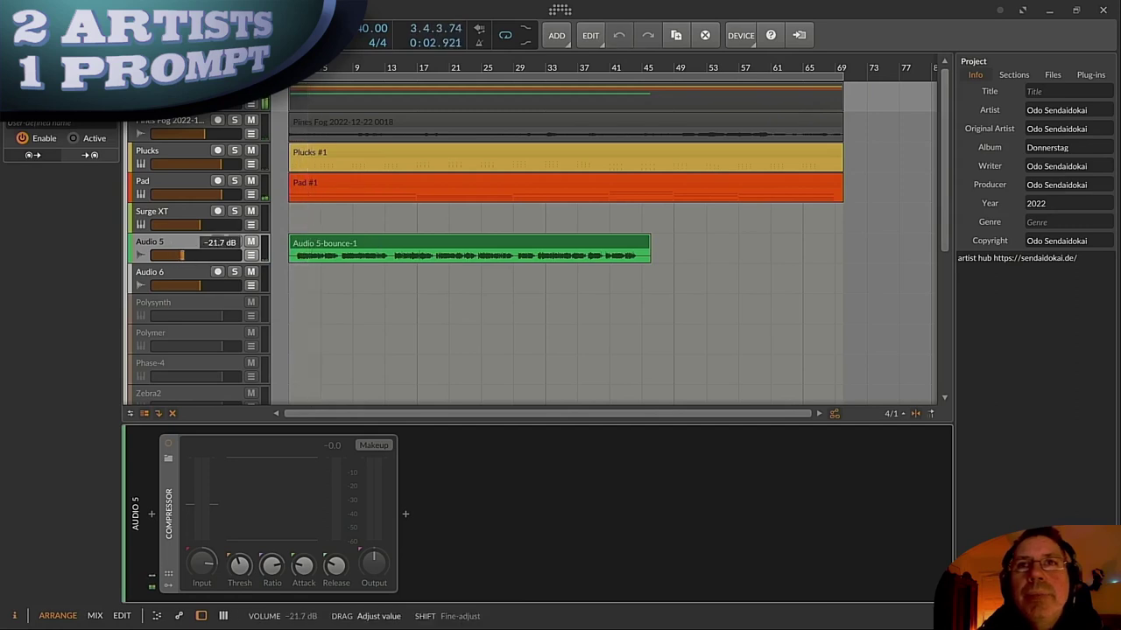
pyautogui.moveTo(337, 248); pyautogui.dragTo(449, 239)
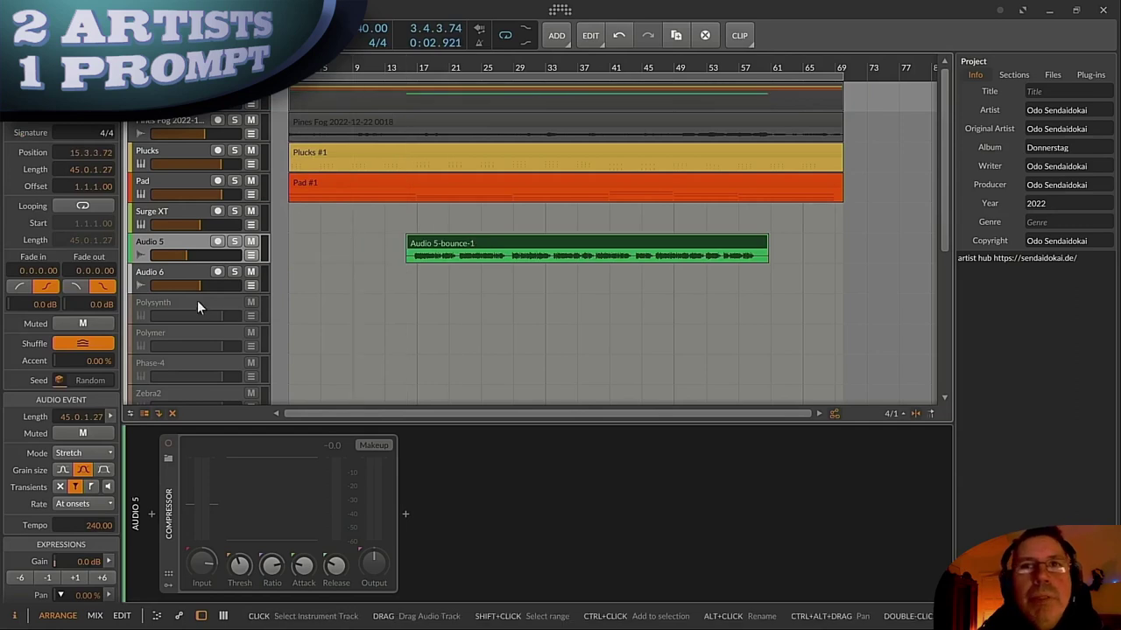
# Step: Delete the Compressor from the Audio 5 track and remove the empty Audio 6 track
pyautogui.click(172, 522)
pyautogui.press('Delete')
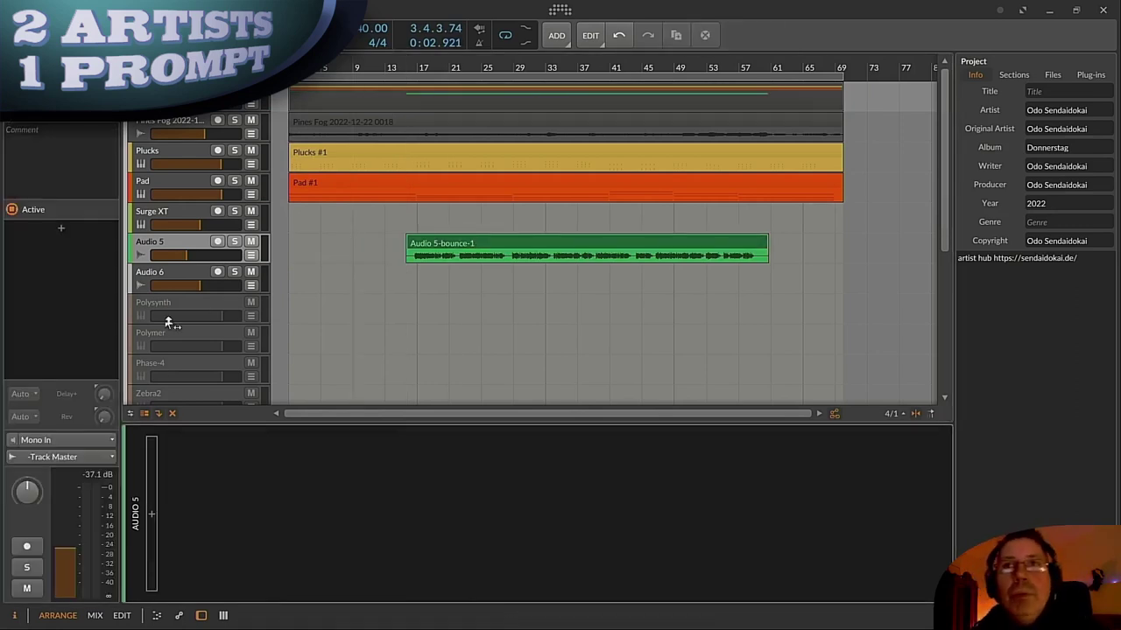
pyautogui.click(165, 274)
pyautogui.press('Delete')
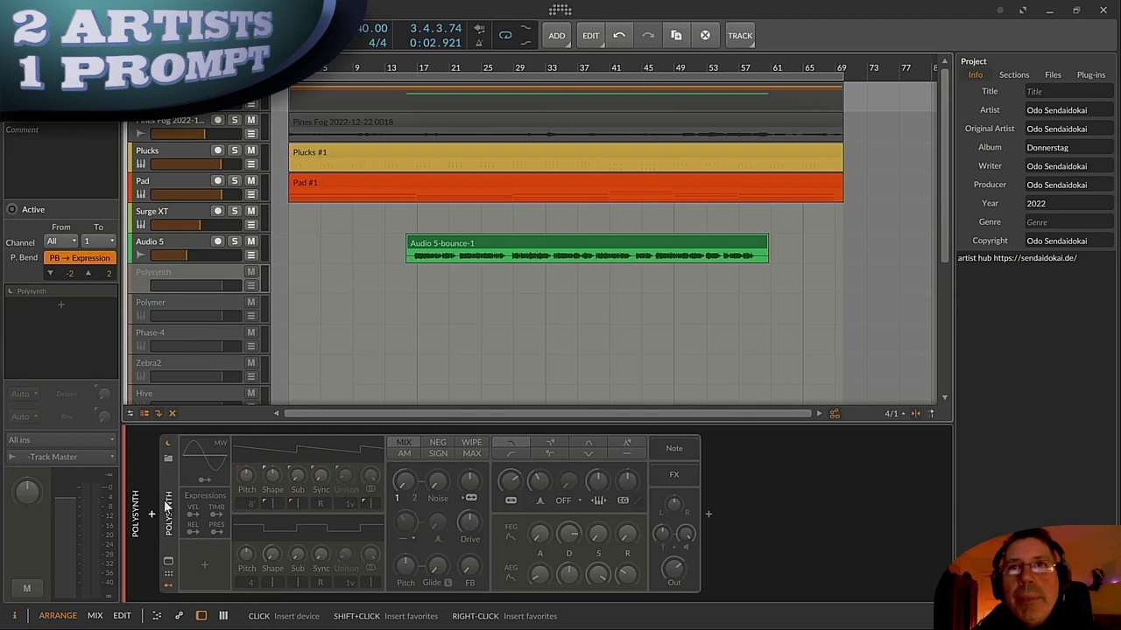
# Step: Add a Filter device to the Audio 5 track, switch it to the 4-pole band-pass mode and adjust its cutoff and resonance
pyautogui.click(180, 242)
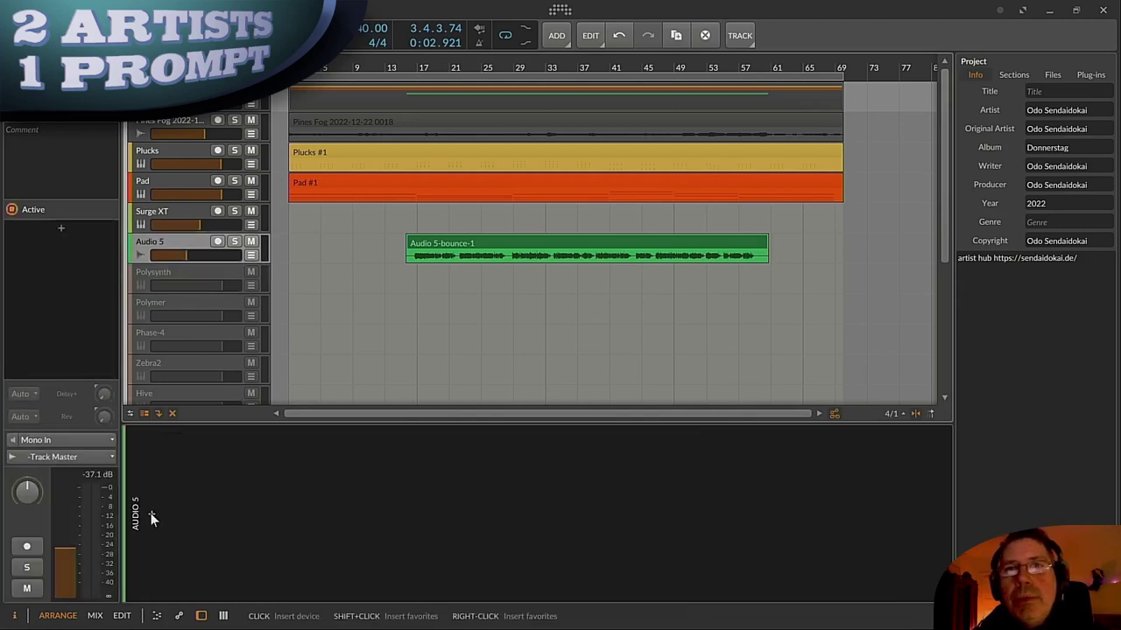
pyautogui.click(150, 518)
pyautogui.write('filter')
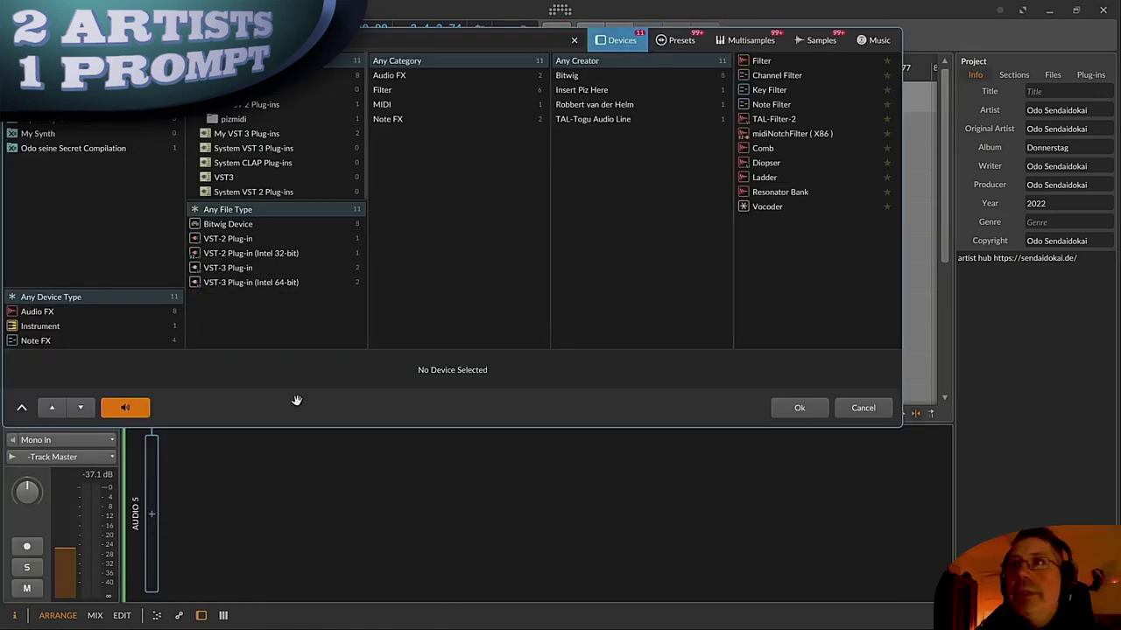
pyautogui.press('Return')
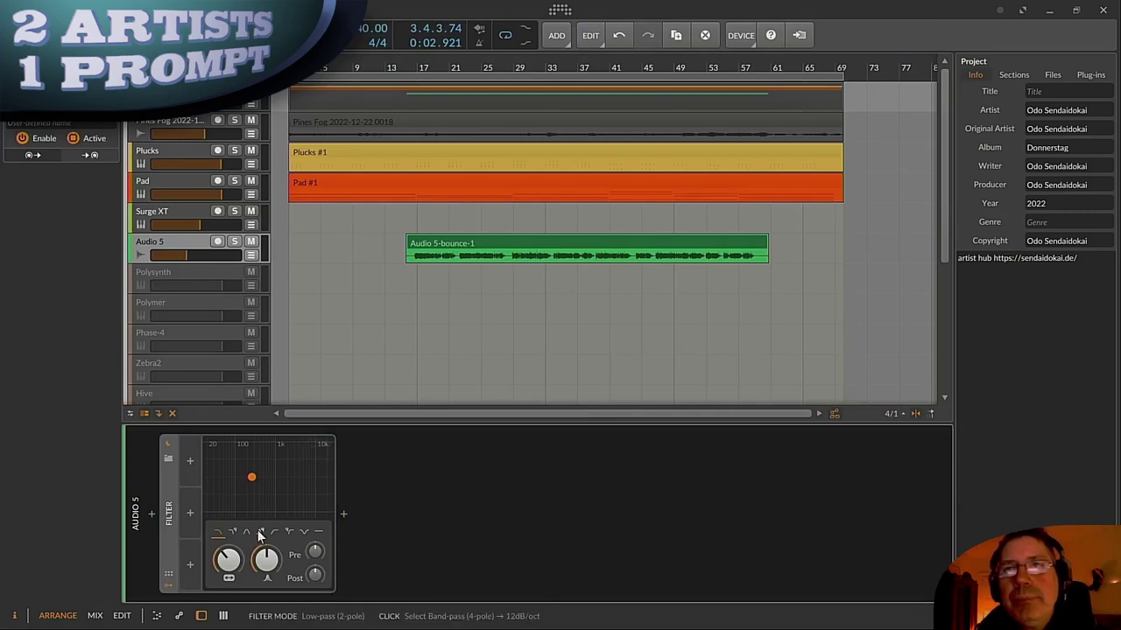
pyautogui.moveTo(266, 571); pyautogui.dragTo(227, 561)
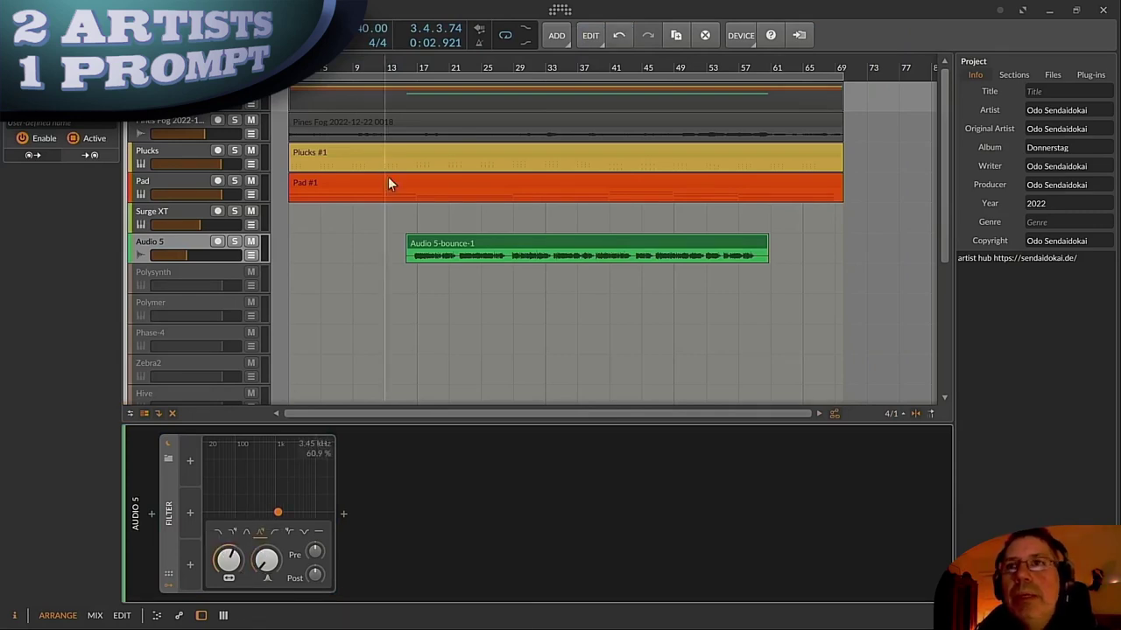
# Step: Play the arrangement from bar 17 and refine the Audio 5 Filter's cutoff and resonance by ear
pyautogui.click(420, 258)
pyautogui.press('space')
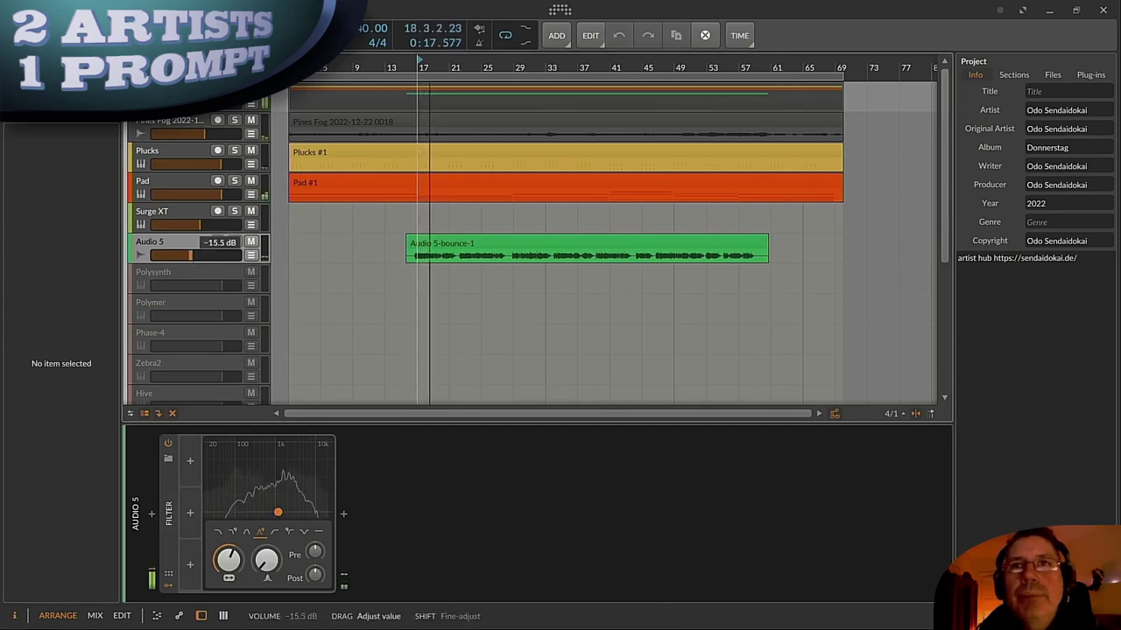
pyautogui.moveTo(229, 560); pyautogui.dragTo(267, 513)
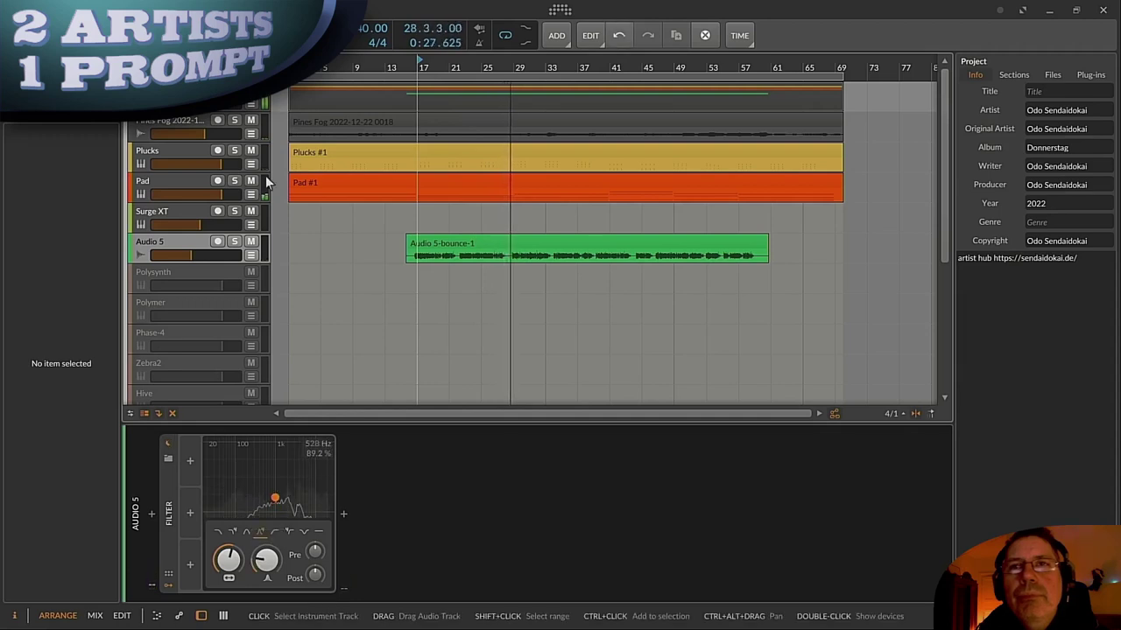
pyautogui.moveTo(266, 561); pyautogui.dragTo(266, 555)
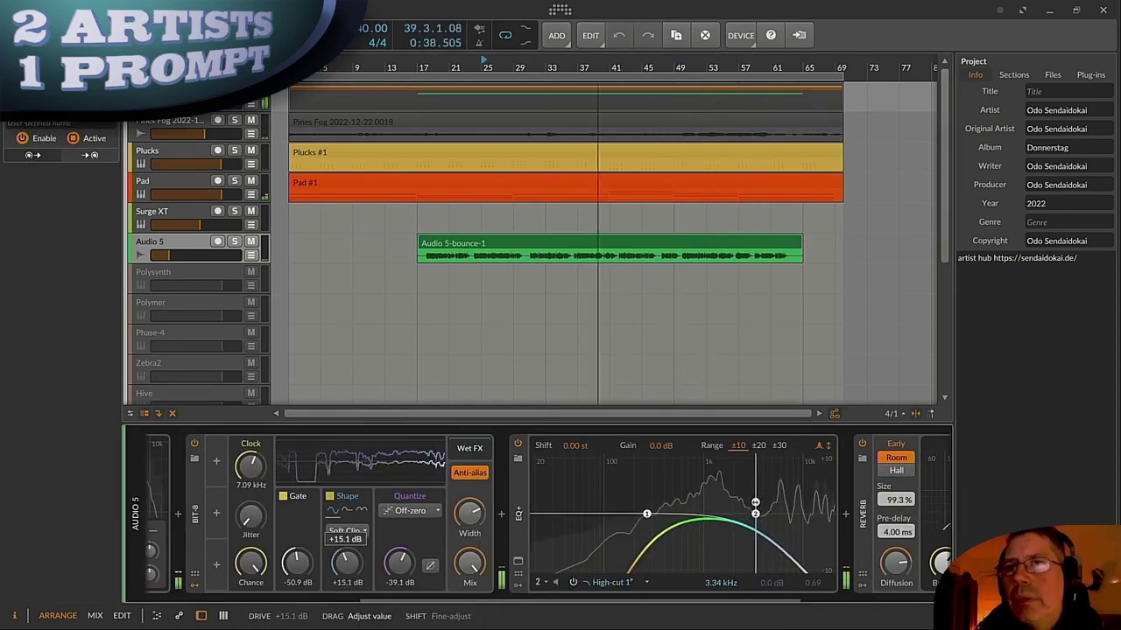
# Step: Insert a Delay-2 device between the EQ+ and the Reverb on the Audio 5 track
pyautogui.click(841, 510)
pyautogui.write('delay')
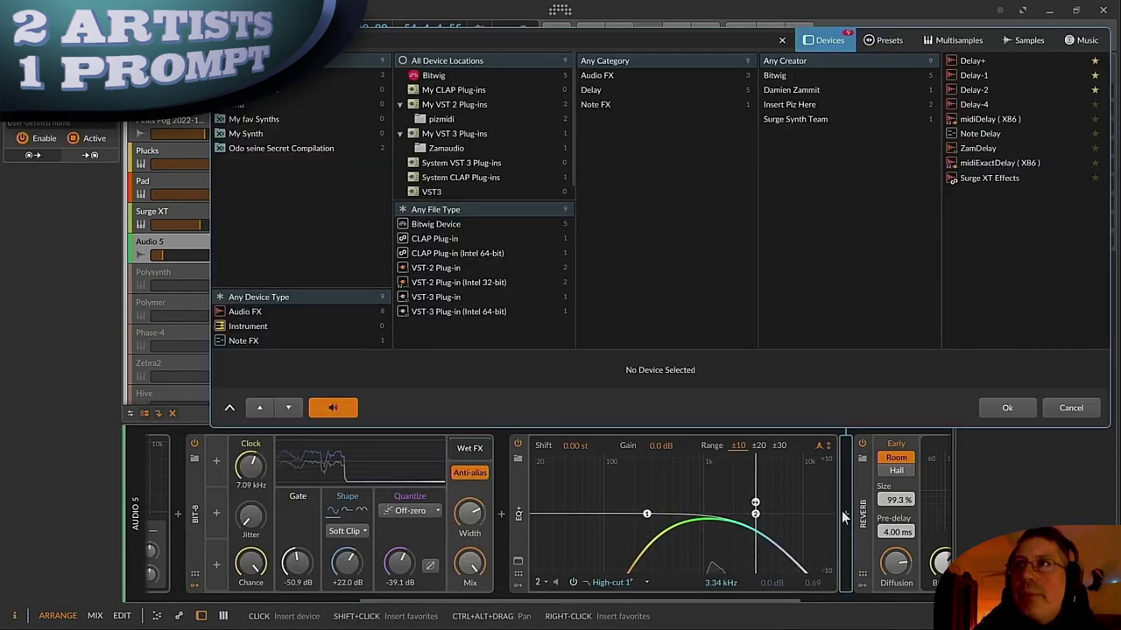
pyautogui.press('Down')
pyautogui.press('Down')
pyautogui.press('Down')
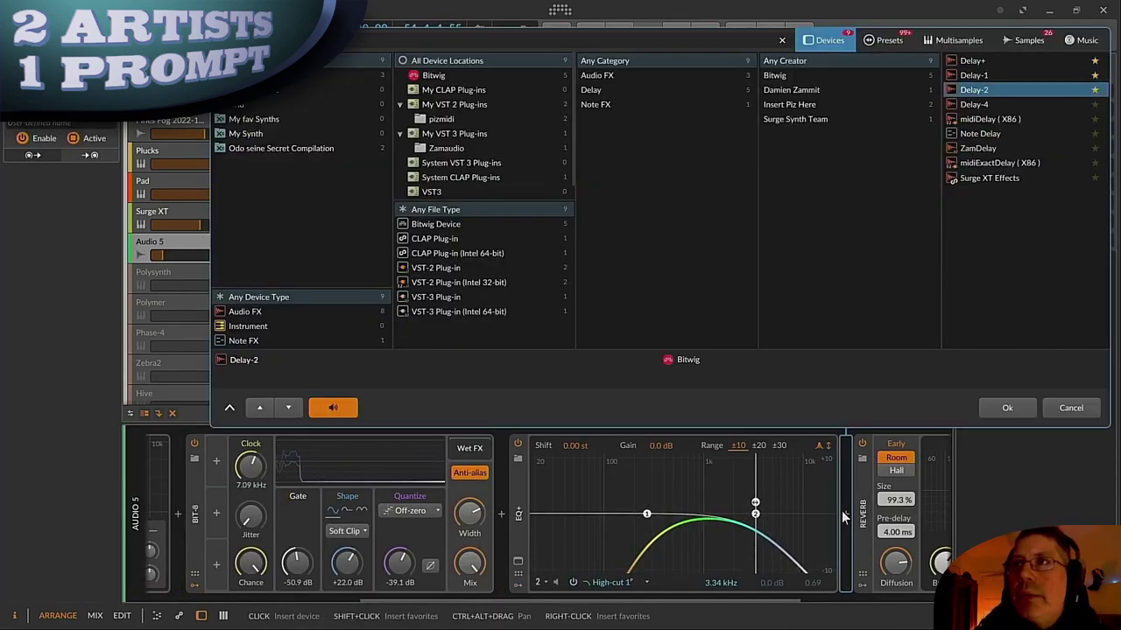
pyautogui.press('Return')
pyautogui.hscroll(2, 831, 542)
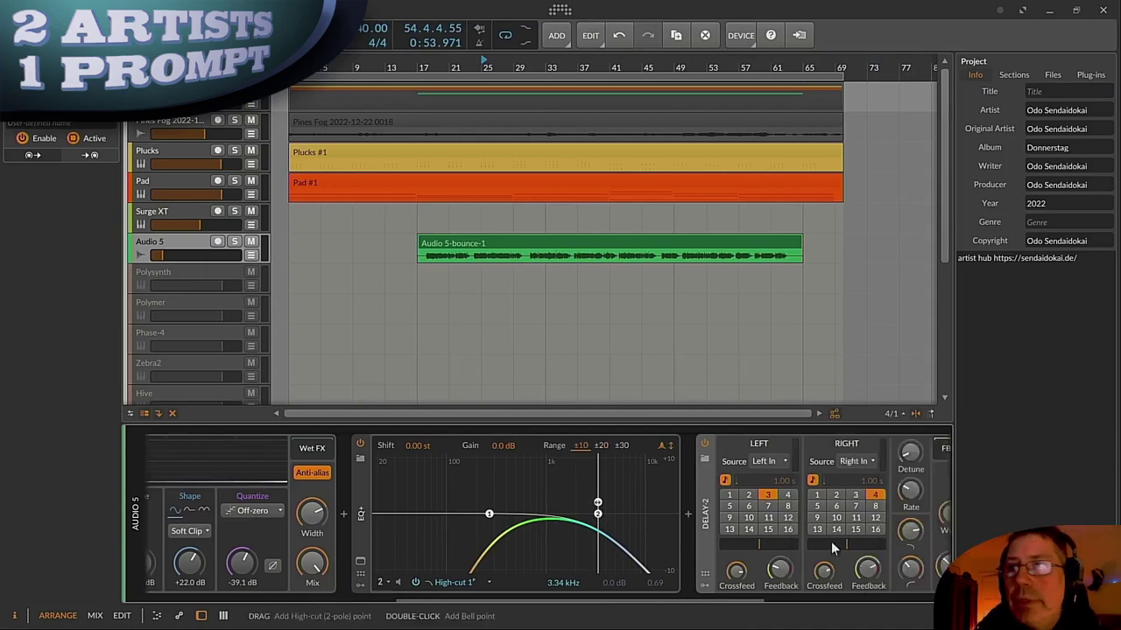
pyautogui.scroll(-2, 831, 543)
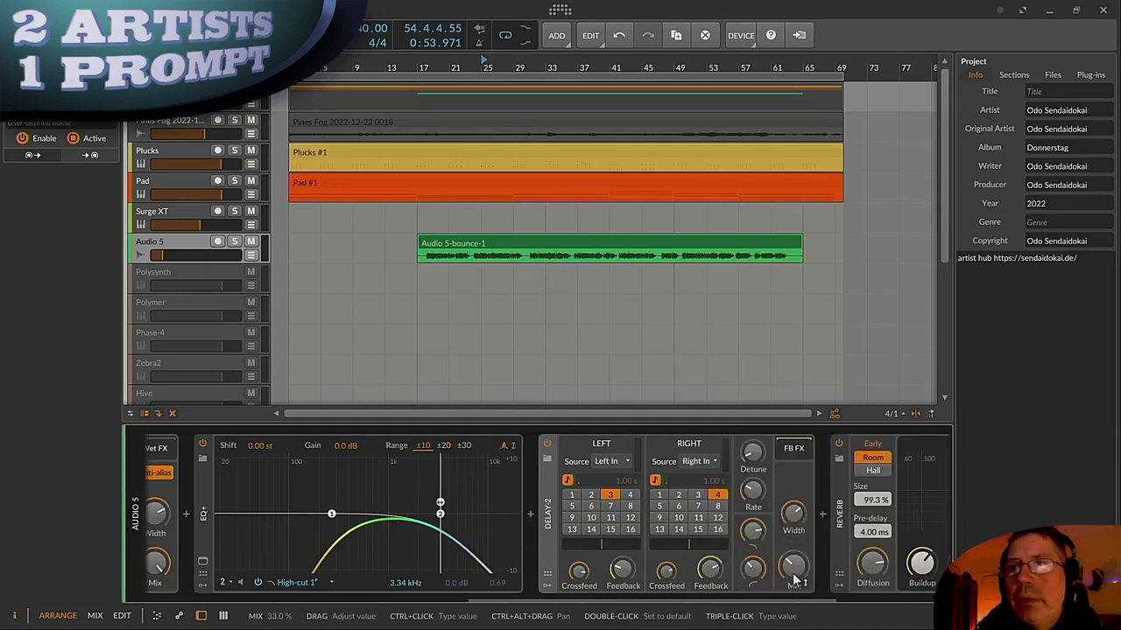
# Step: Play back the arrangement, review the Audio 5 device chain and lower the Pad track's volume
pyautogui.press('space')
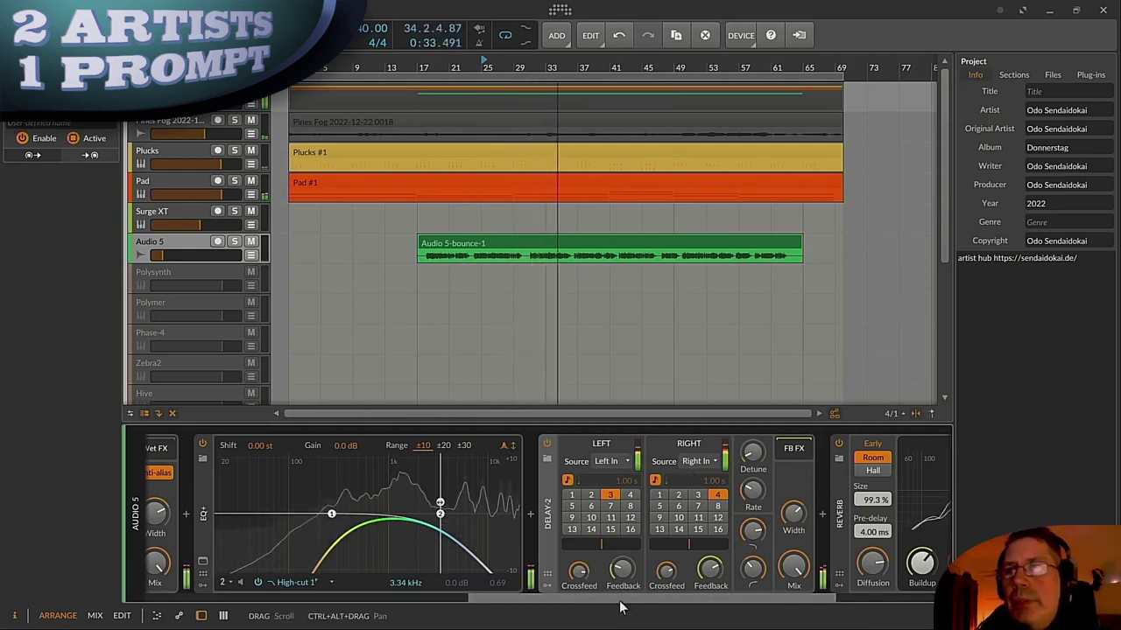
pyautogui.moveTo(621, 603); pyautogui.dragTo(289, 605)
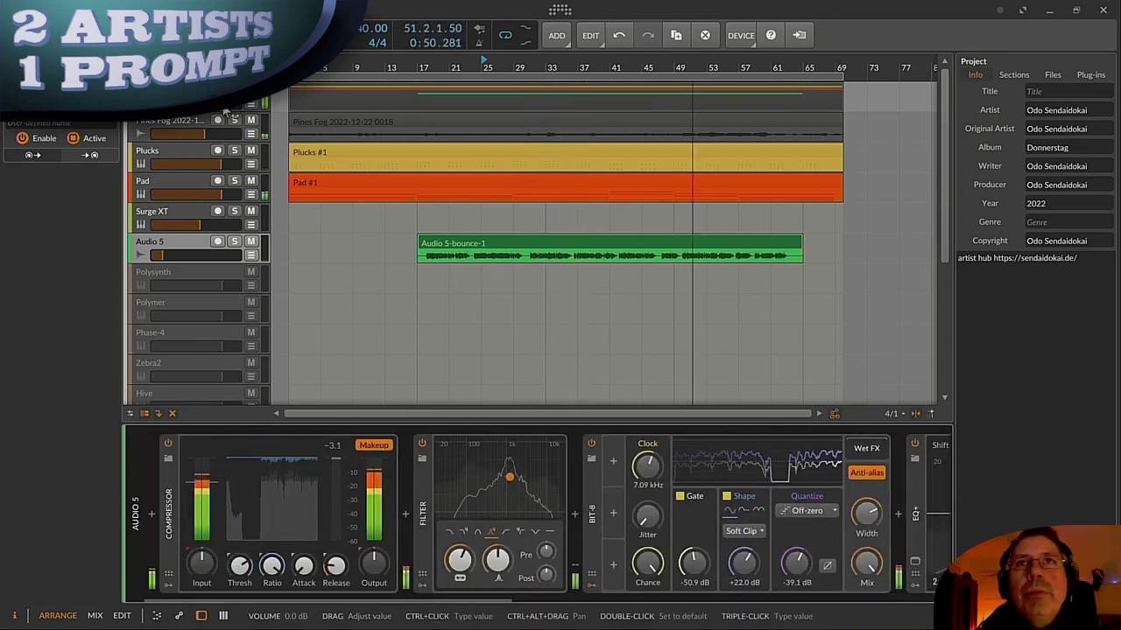
pyautogui.moveTo(202, 194); pyautogui.dragTo(190, 195)
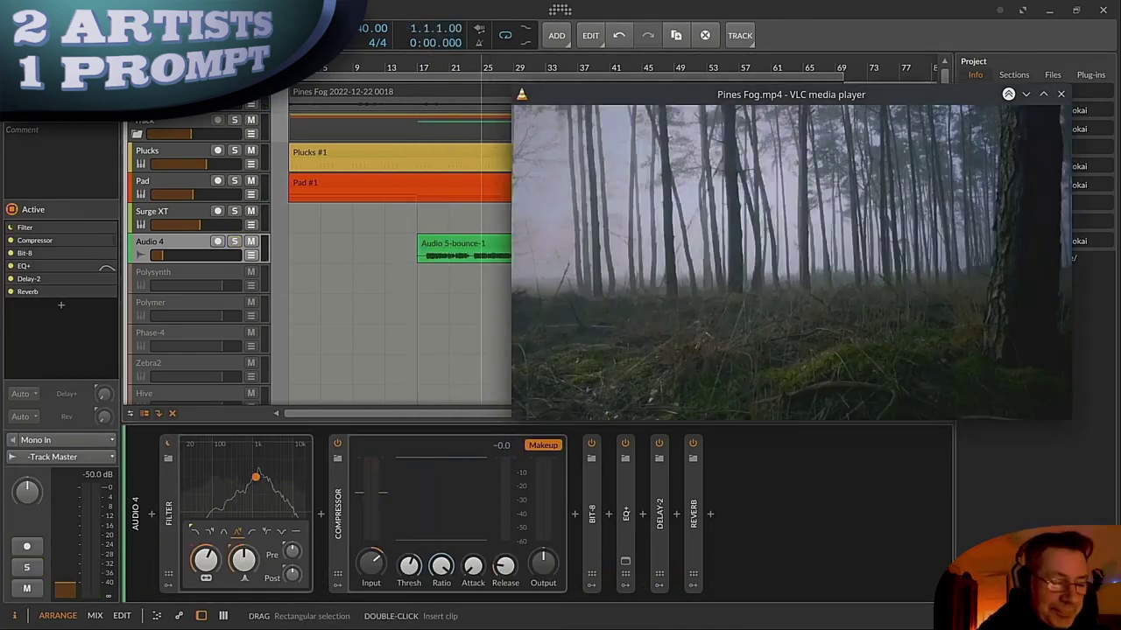
# Step: Play the piece from the beginning alongside the Pines Fog video and examine the Master, Surge XT and Audio 4 device chains
pyautogui.press('space')
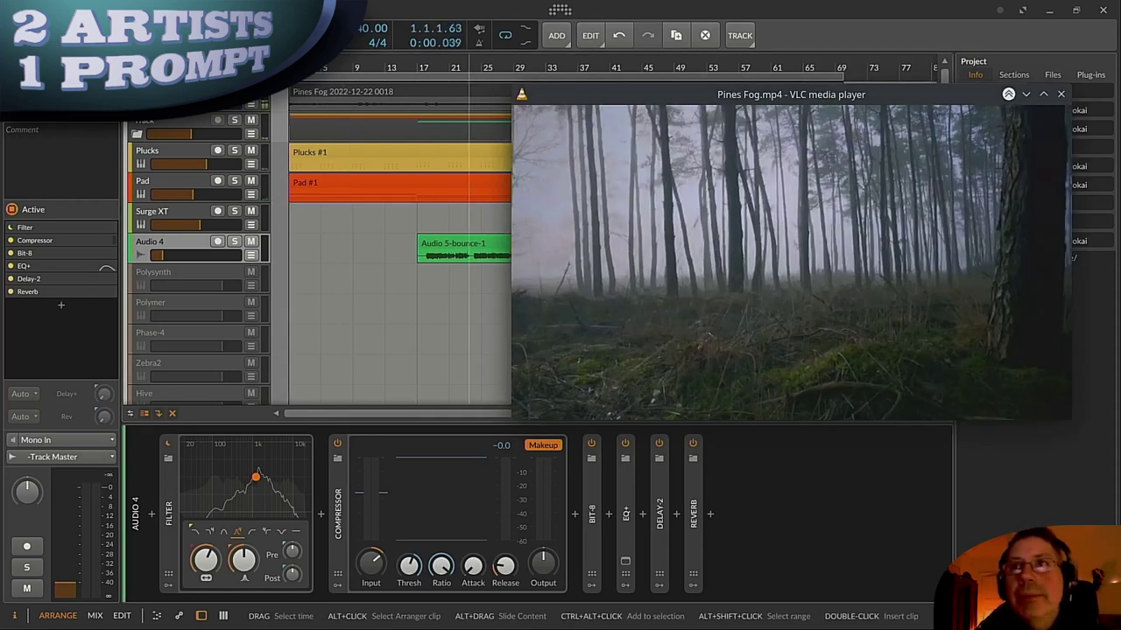
pyautogui.press('space')
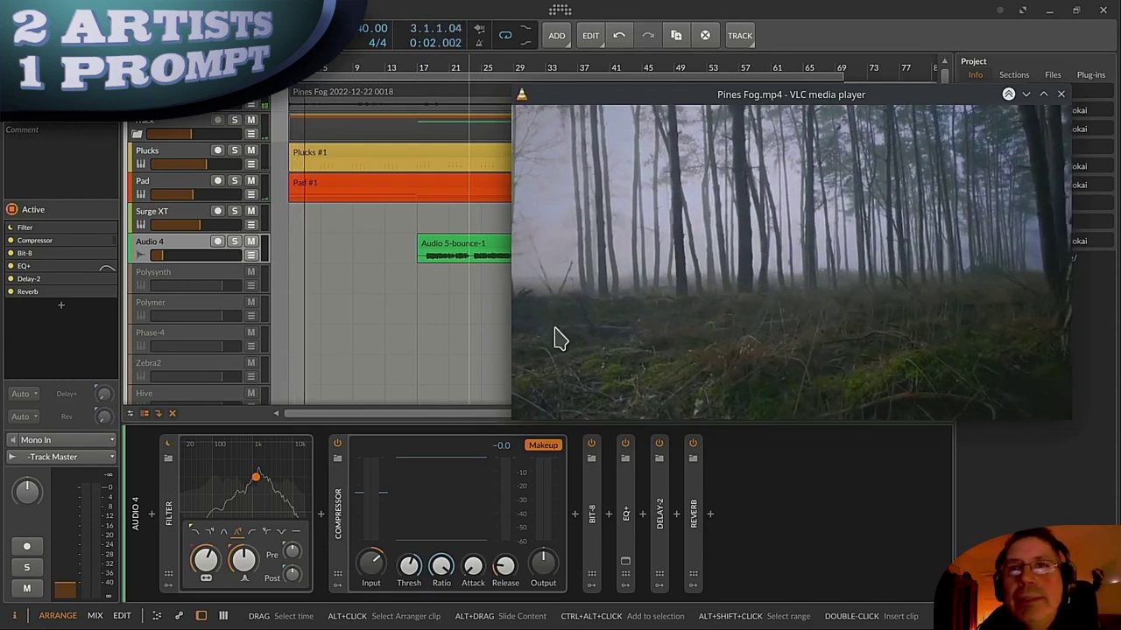
pyautogui.scroll(-5, 172, 287)
pyautogui.click(163, 378)
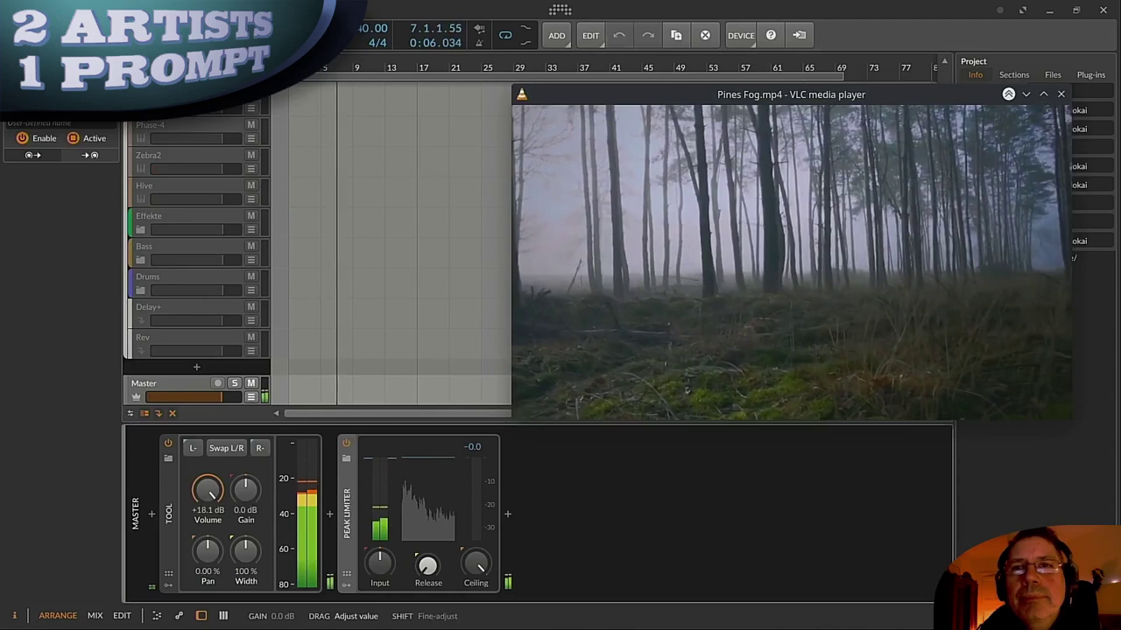
pyautogui.scroll(5, 176, 182)
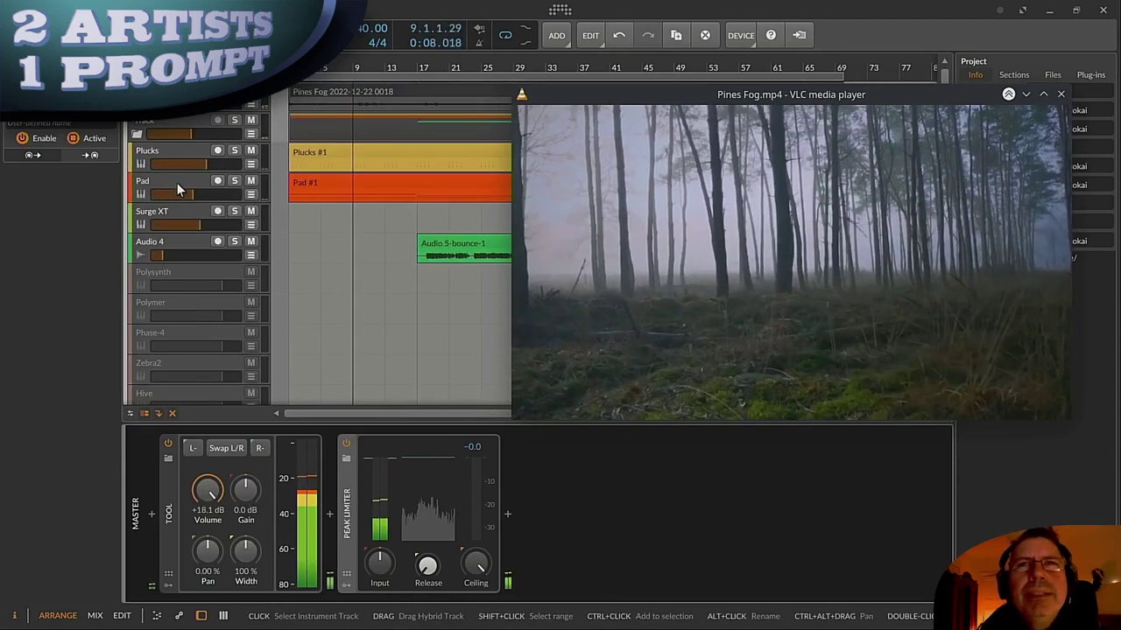
pyautogui.click(174, 213)
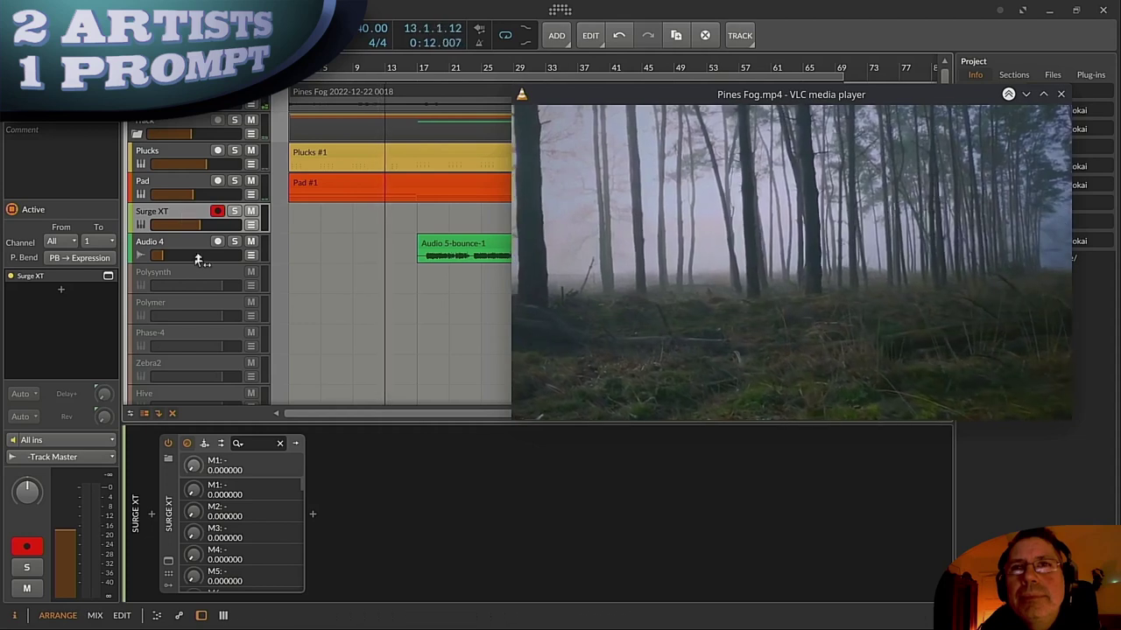
pyautogui.click(184, 239)
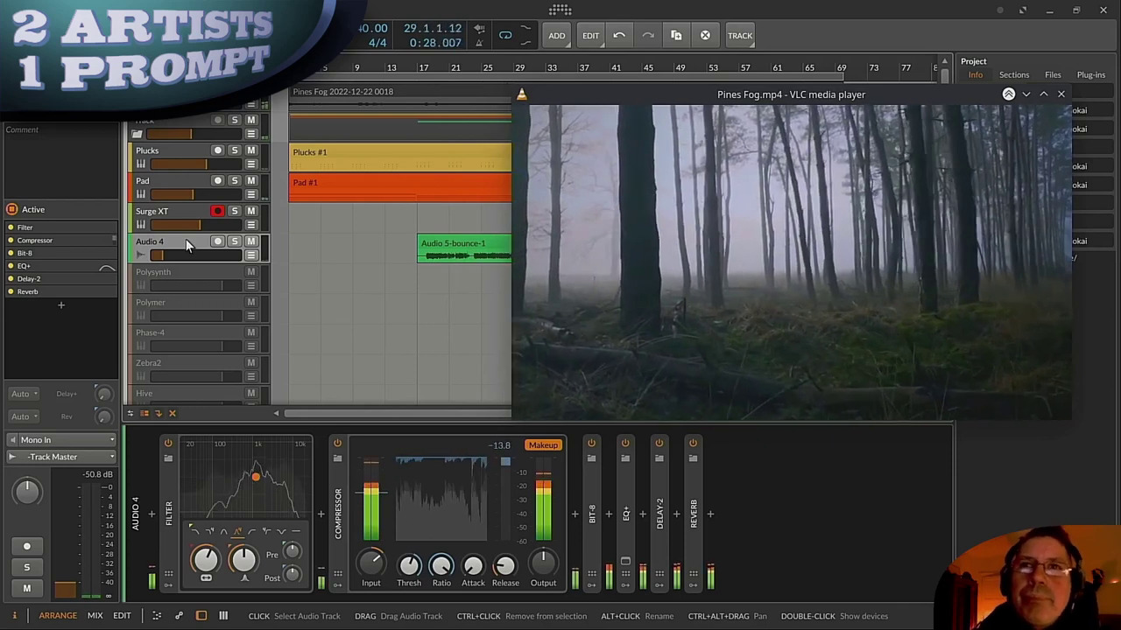
# Step: Fine-tune the Audio 4 track's volume during playback, moving the video window clear of the audio clip
pyautogui.moveTo(162, 255); pyautogui.dragTo(162, 261)
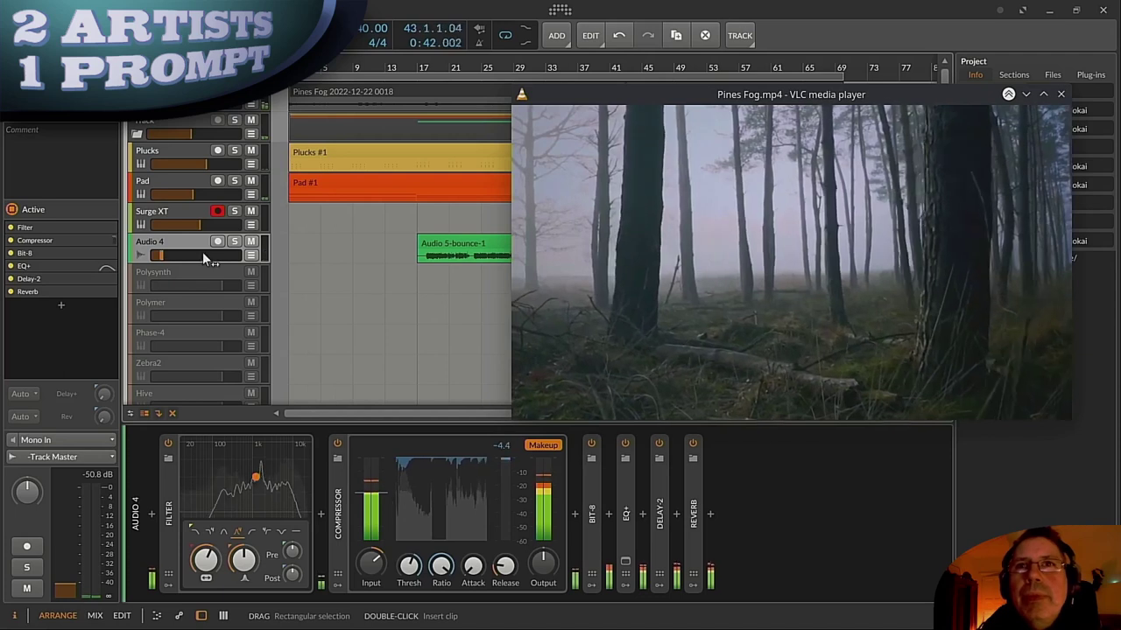
pyautogui.moveTo(618, 98); pyautogui.dragTo(635, 337)
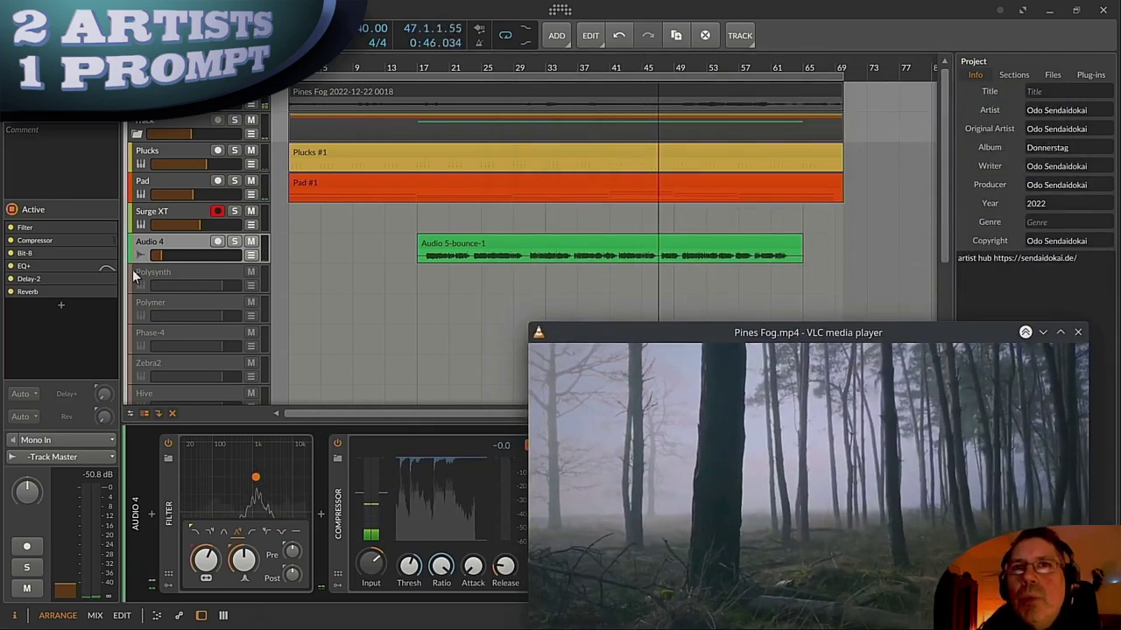
pyautogui.moveTo(158, 255); pyautogui.dragTo(162, 255)
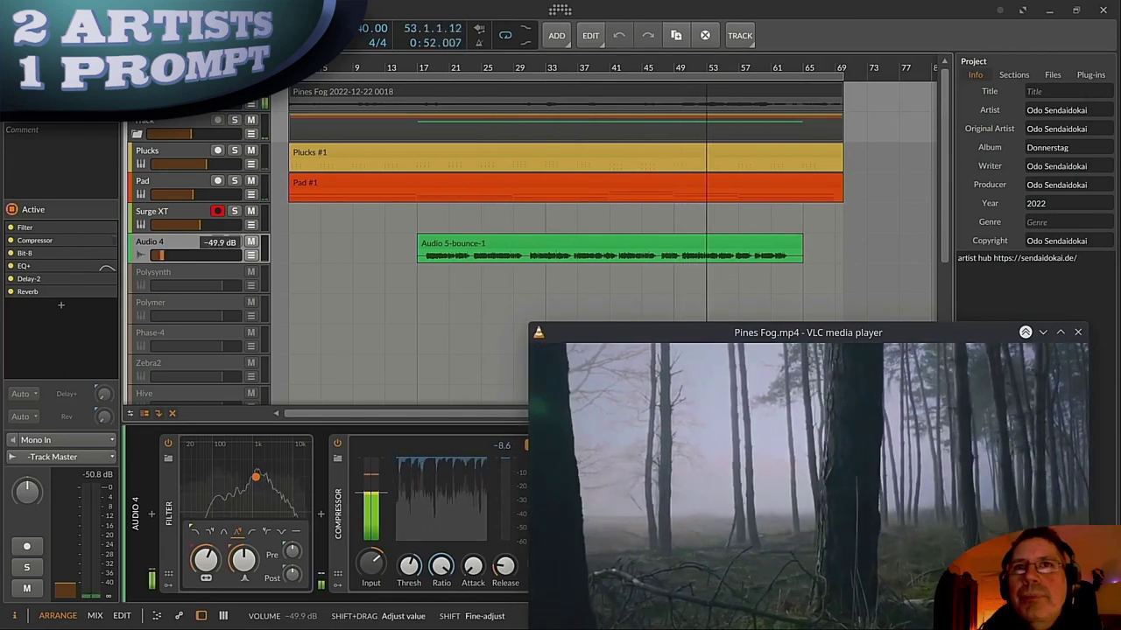
pyautogui.moveTo(162, 255); pyautogui.dragTo(162, 255)
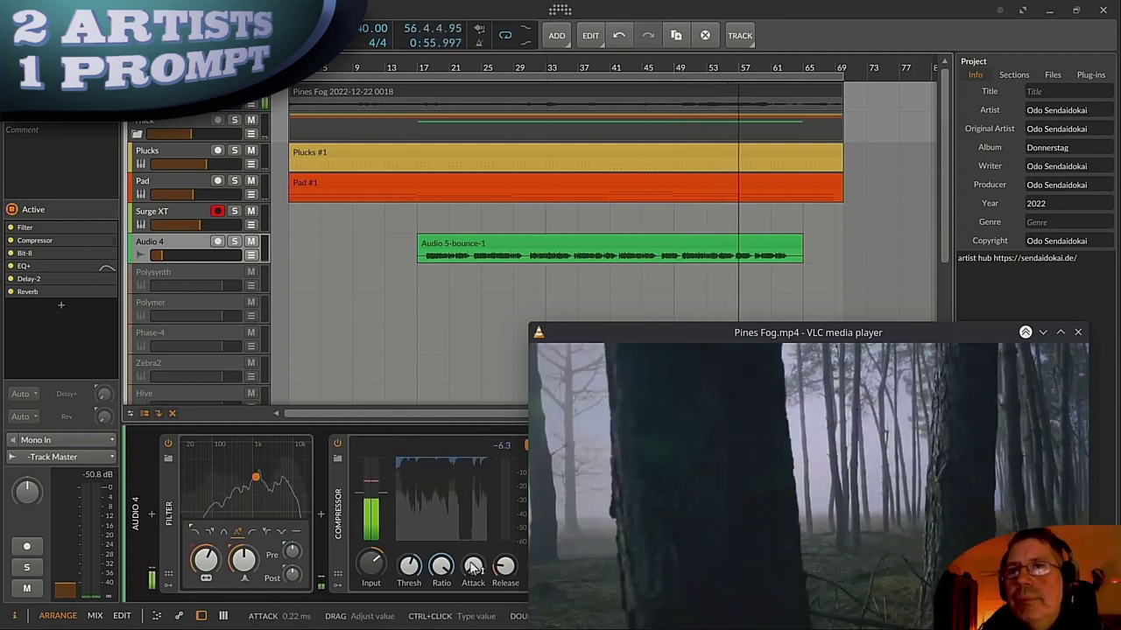
# Step: Lower the threshold of the Audio 4 Compressor slightly and replay the section from bar 17 with the video window moved aside
pyautogui.moveTo(409, 566); pyautogui.dragTo(408, 565)
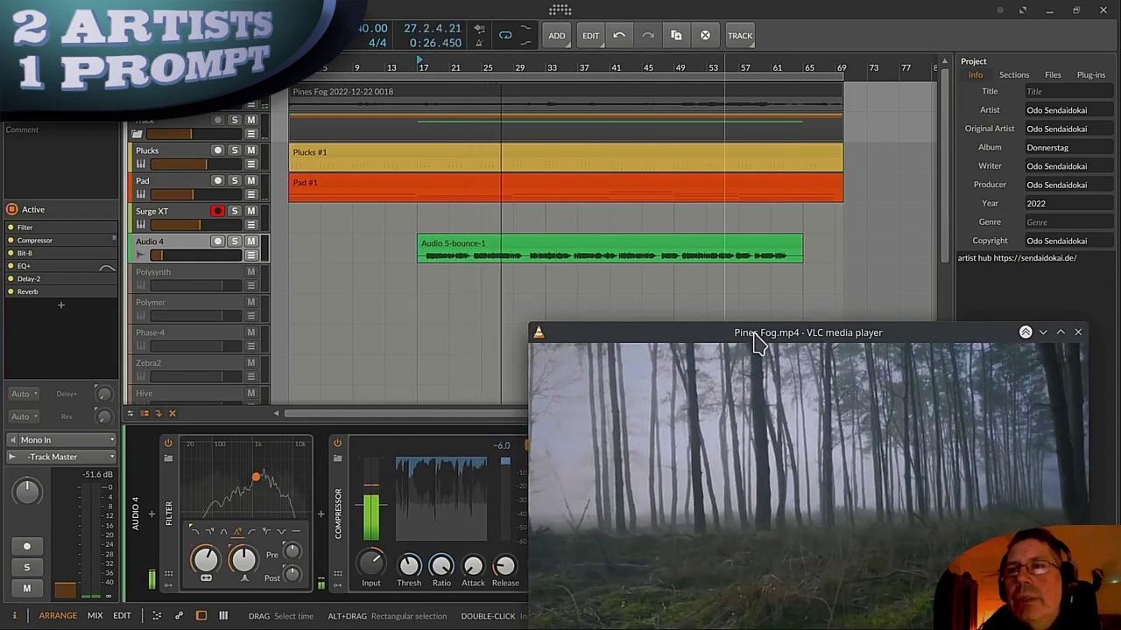
pyautogui.moveTo(755, 335); pyautogui.dragTo(966, 37)
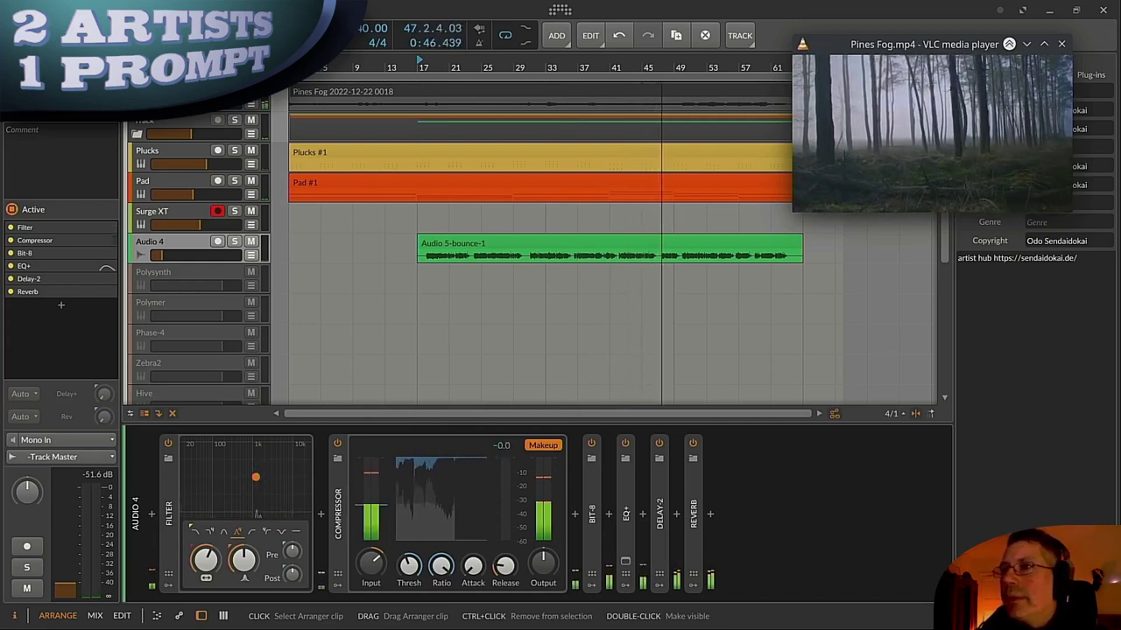
pyautogui.moveTo(849, 45); pyautogui.dragTo(801, 55)
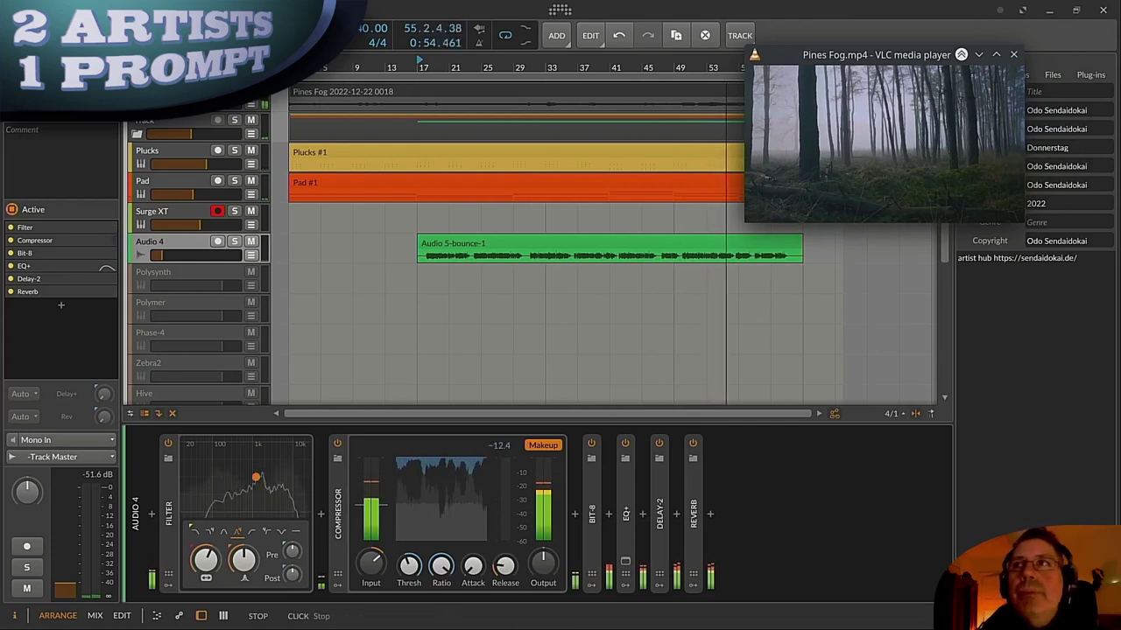
pyautogui.press('space')
# Step: Open the Surge XT plug-in on the Surge XT track and set oscillator 1 to the Sine type, one octave down
pyautogui.click(172, 213)
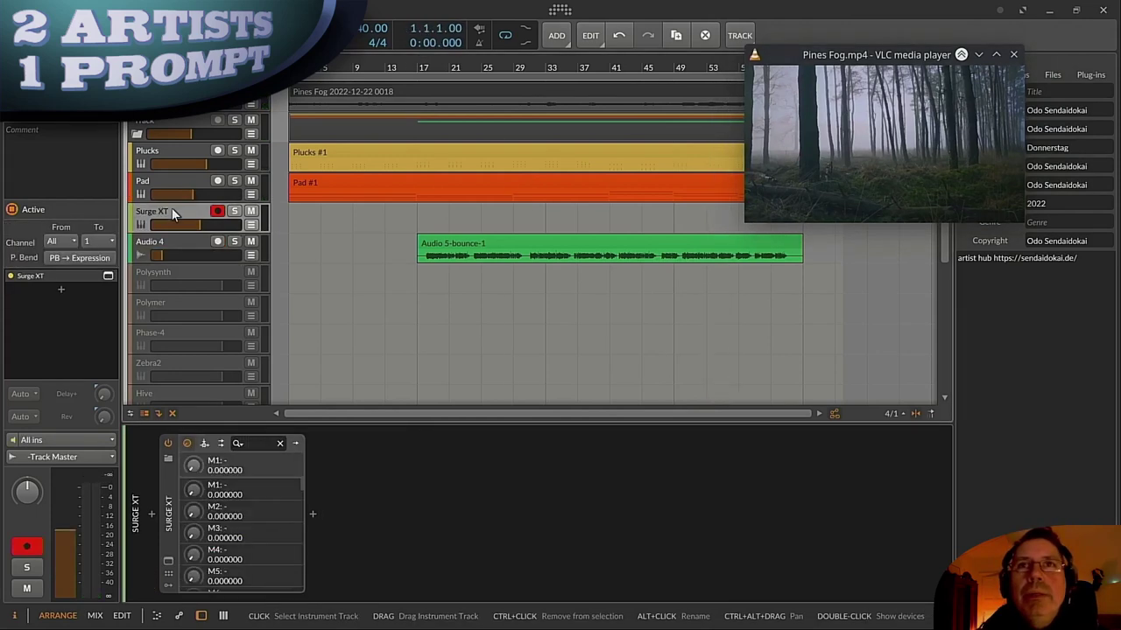
pyautogui.click(174, 569)
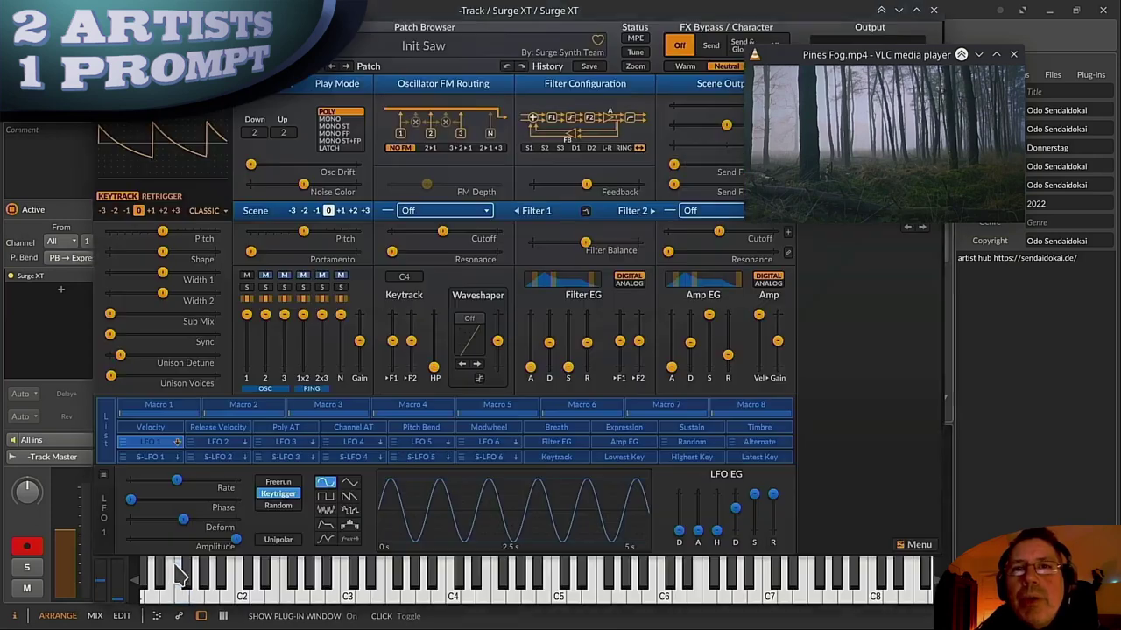
pyautogui.moveTo(818, 63); pyautogui.dragTo(830, 46)
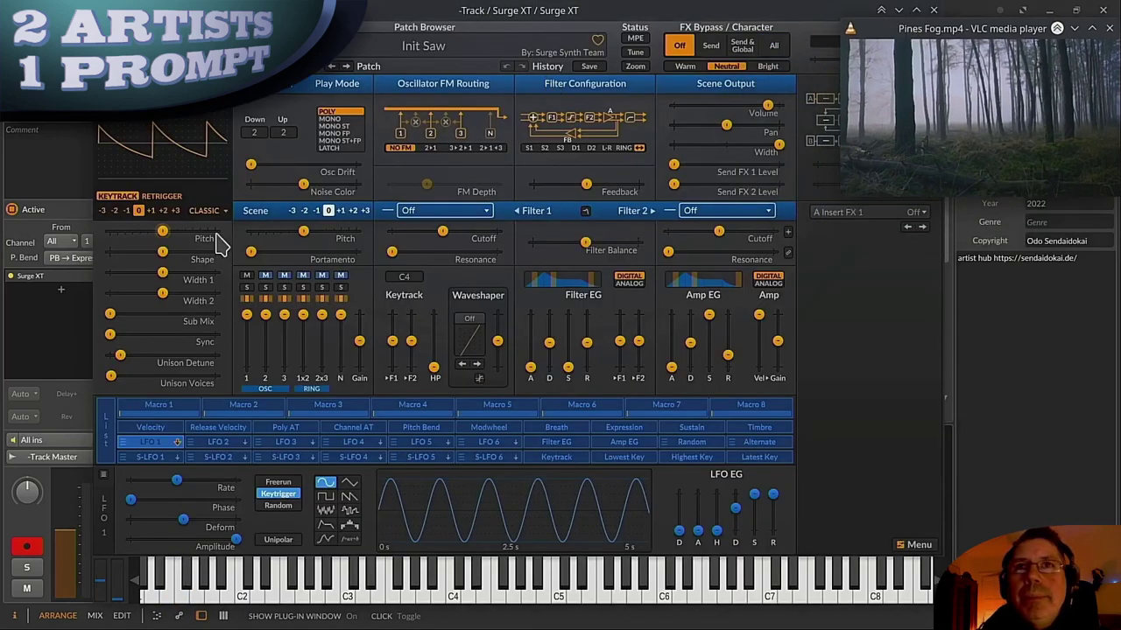
pyautogui.click(207, 212)
pyautogui.click(207, 297)
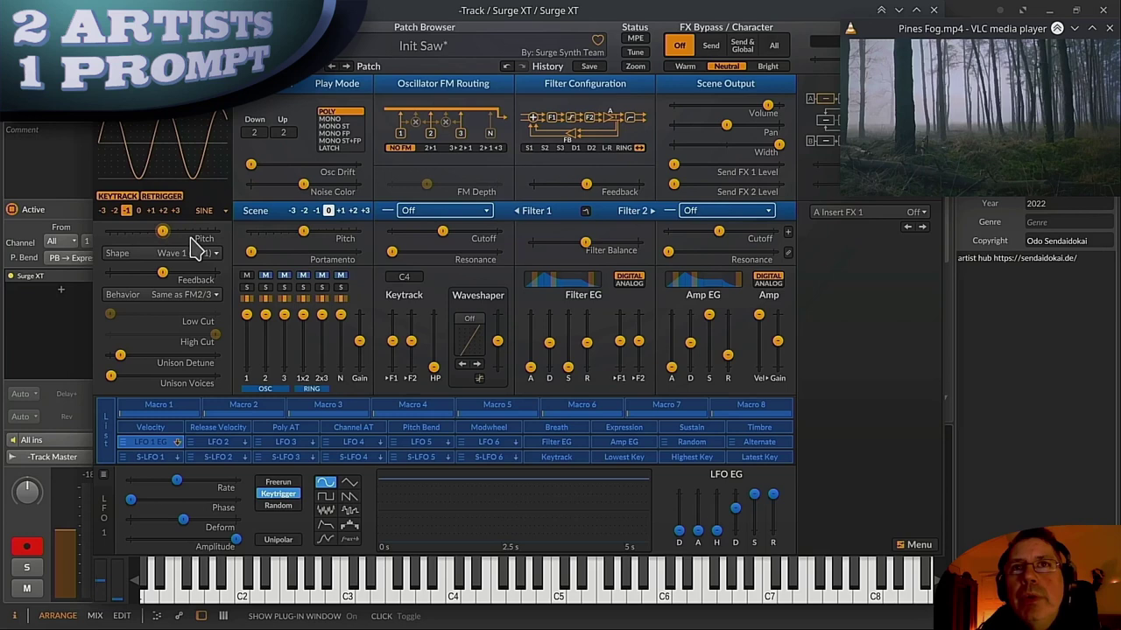
# Step: Extend oscillator 1's pitch range, set the pitch to about -12 semitones and modulate it from LFO 1 EG by about 11.88 semitones
pyautogui.moveTo(162, 231); pyautogui.dragTo(125, 231)
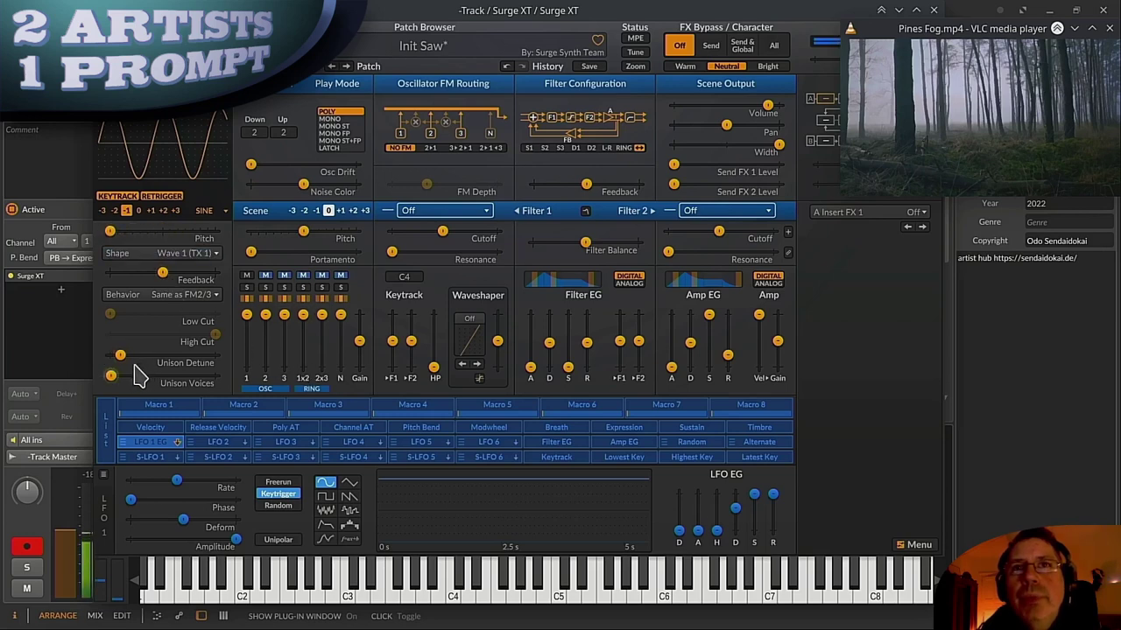
pyautogui.rightClick(110, 234)
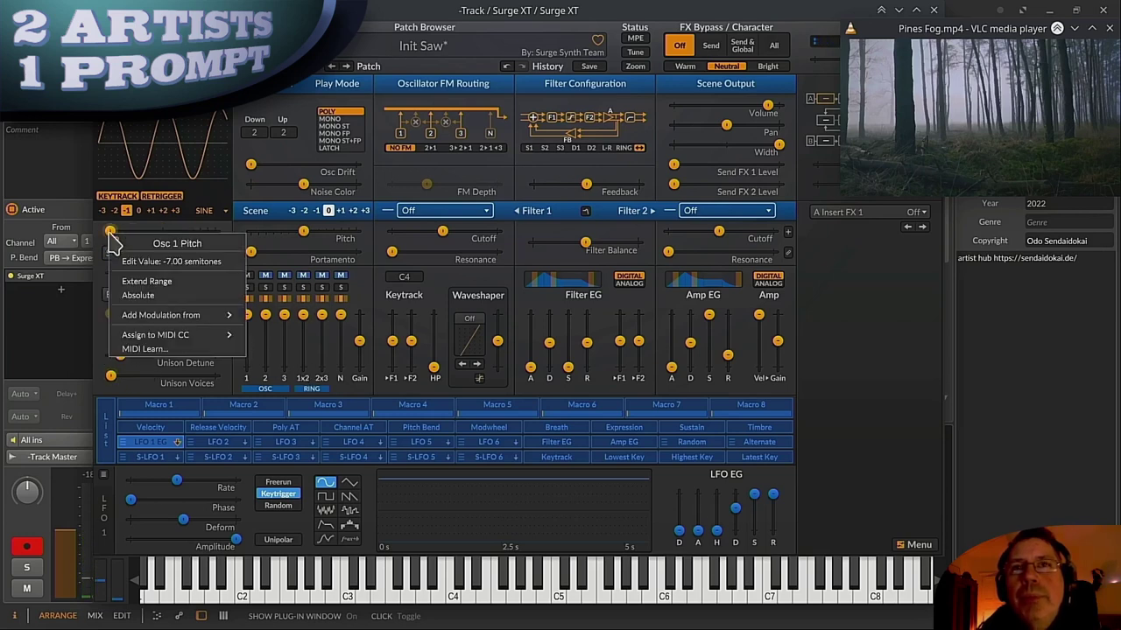
pyautogui.click(135, 281)
pyautogui.moveTo(112, 233); pyautogui.dragTo(118, 232)
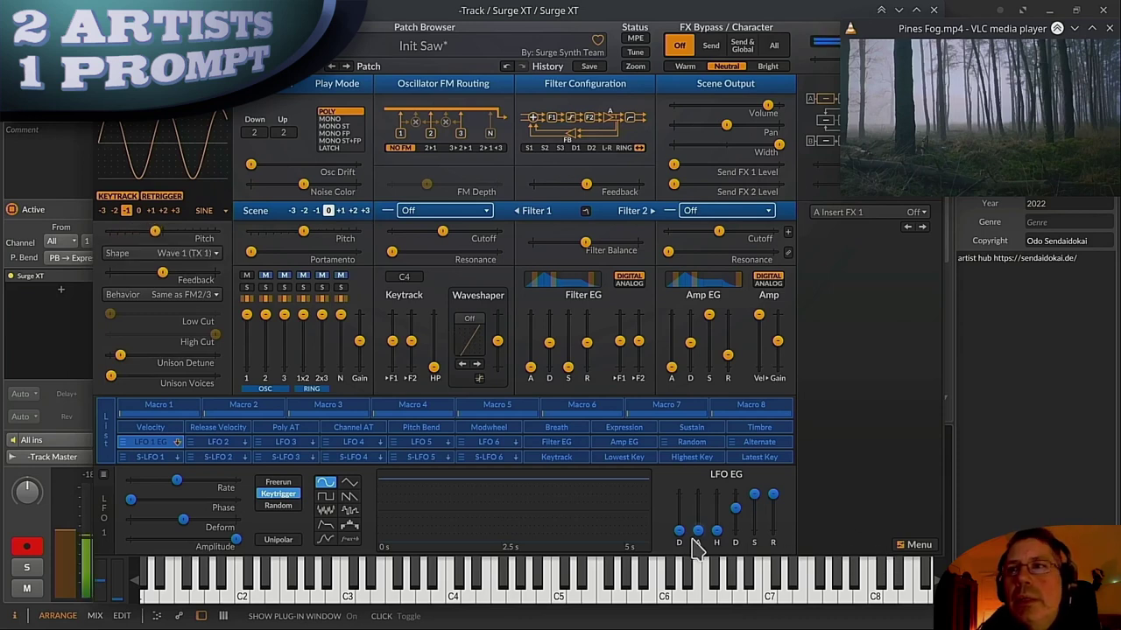
pyautogui.moveTo(155, 231); pyautogui.dragTo(158, 231)
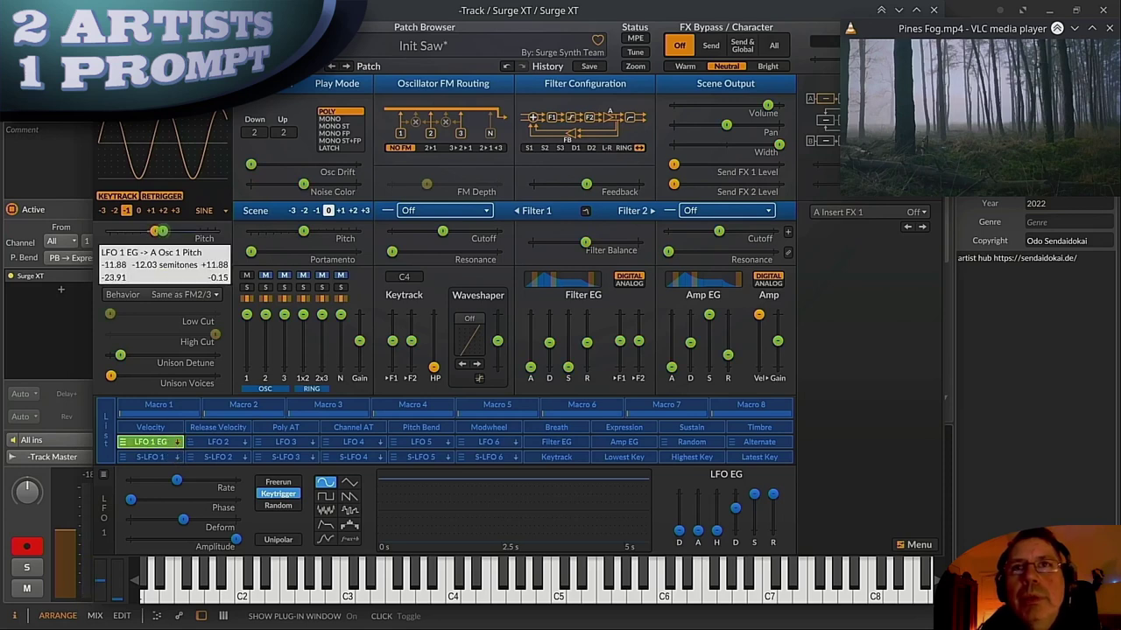
# Step: Give LFO 1's envelope an attack of about 0.315 s and reduce its decay to the minimum
pyautogui.moveTo(158, 231); pyautogui.dragTo(173, 233)
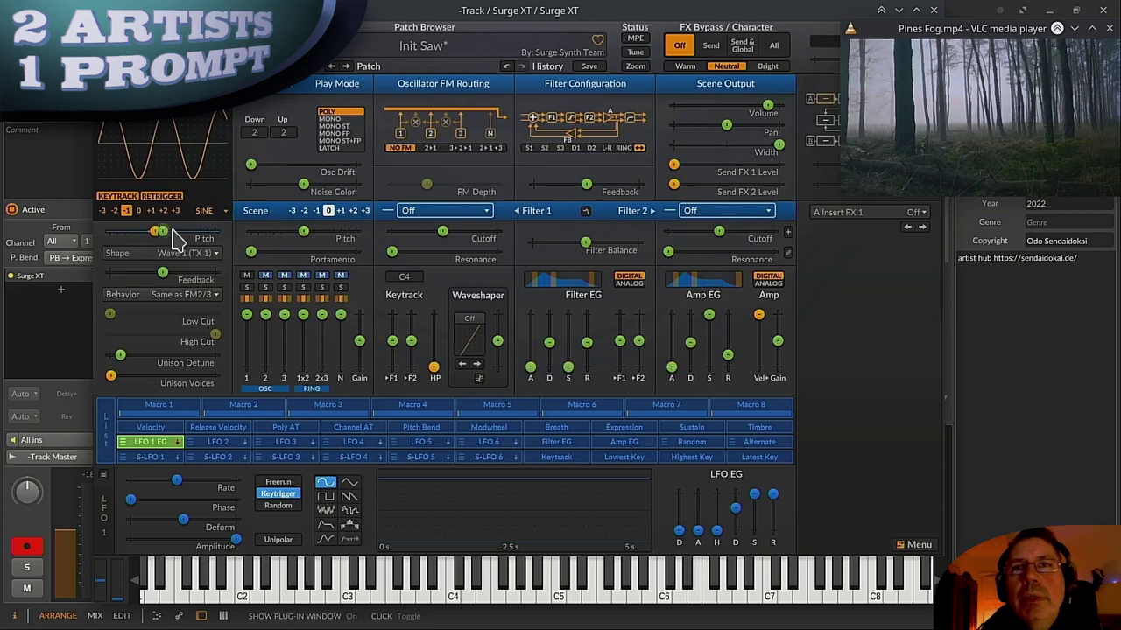
pyautogui.moveTo(693, 533); pyautogui.dragTo(698, 517)
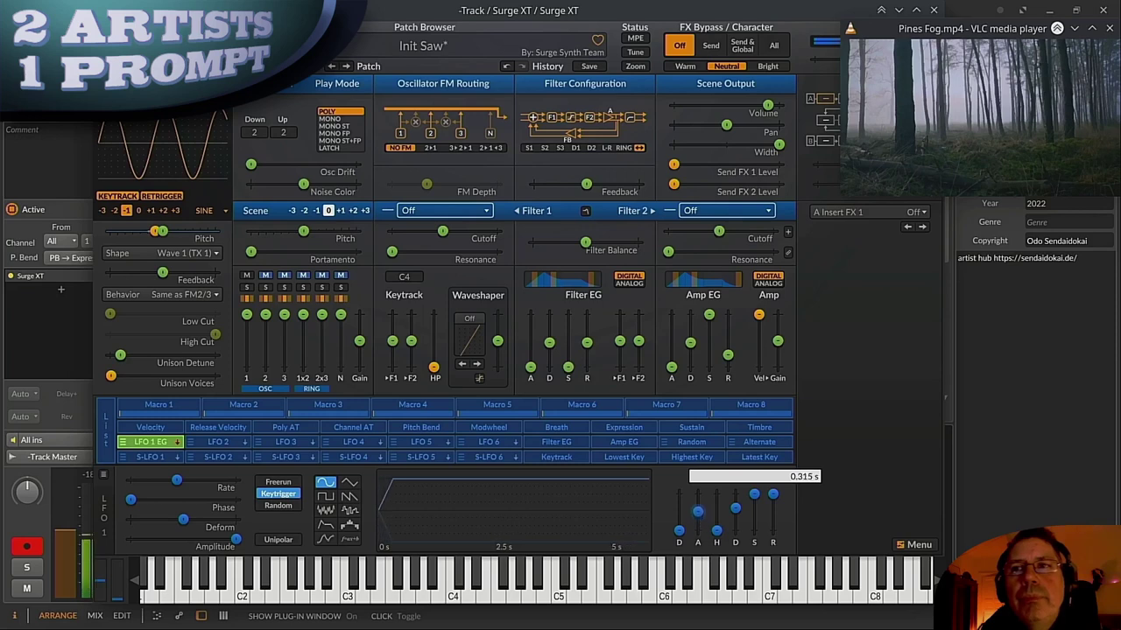
pyautogui.moveTo(740, 516); pyautogui.dragTo(756, 534)
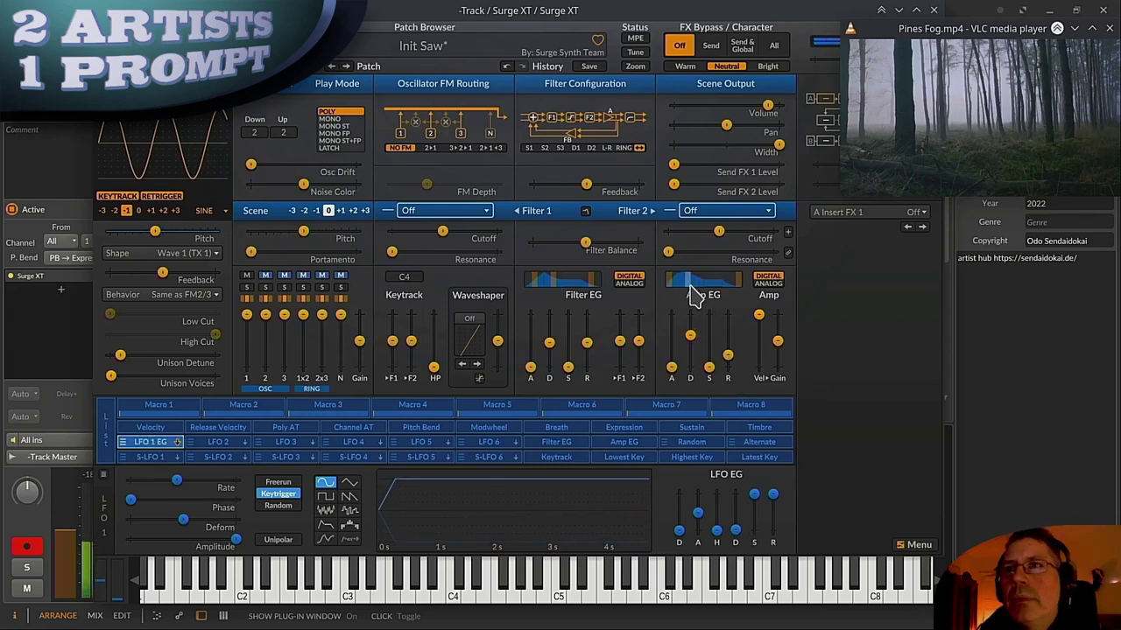
# Step: Set filter 1 to LP 12 dB with its cutoff at minimum and switch the waveshaper to Soft
pyautogui.moveTo(714, 7); pyautogui.dragTo(726, 296)
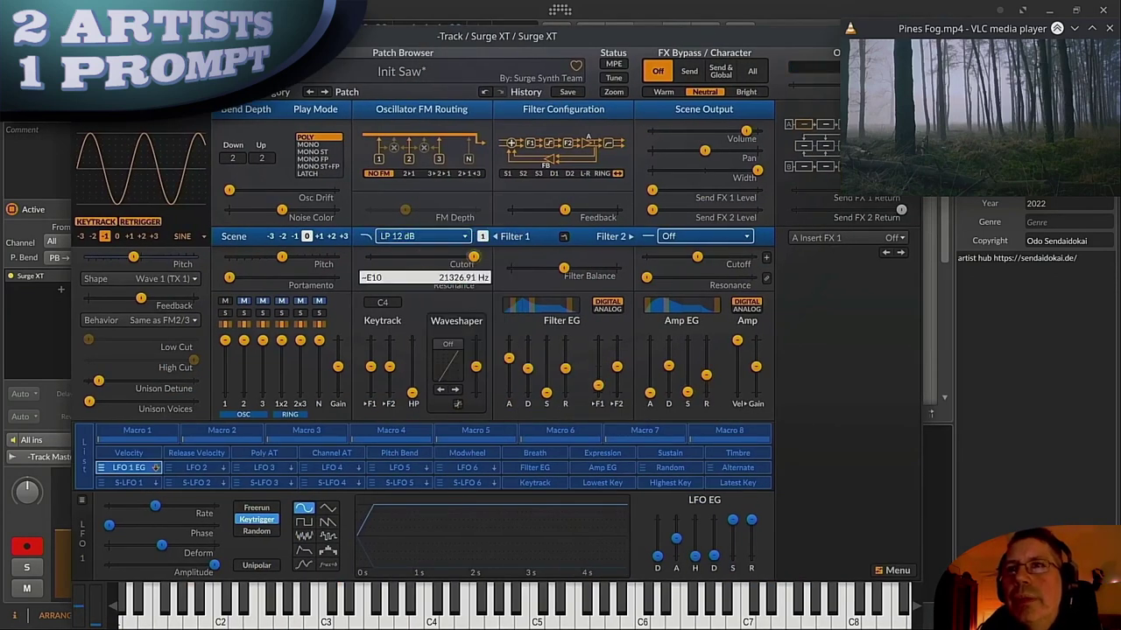
pyautogui.moveTo(755, 35); pyautogui.dragTo(743, 35)
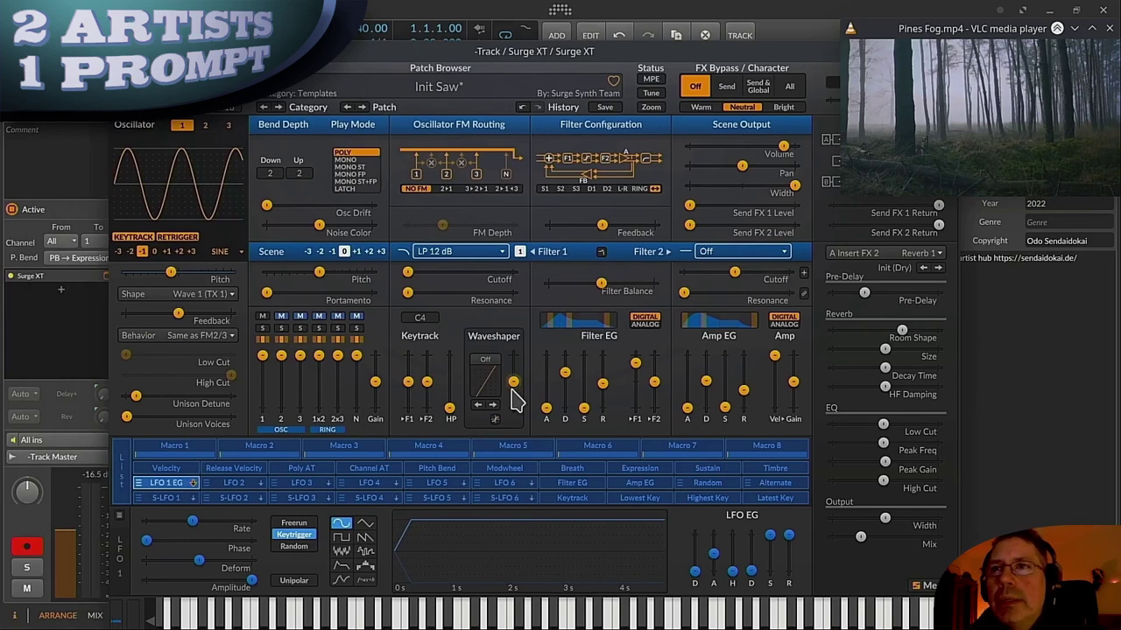
pyautogui.click(488, 363)
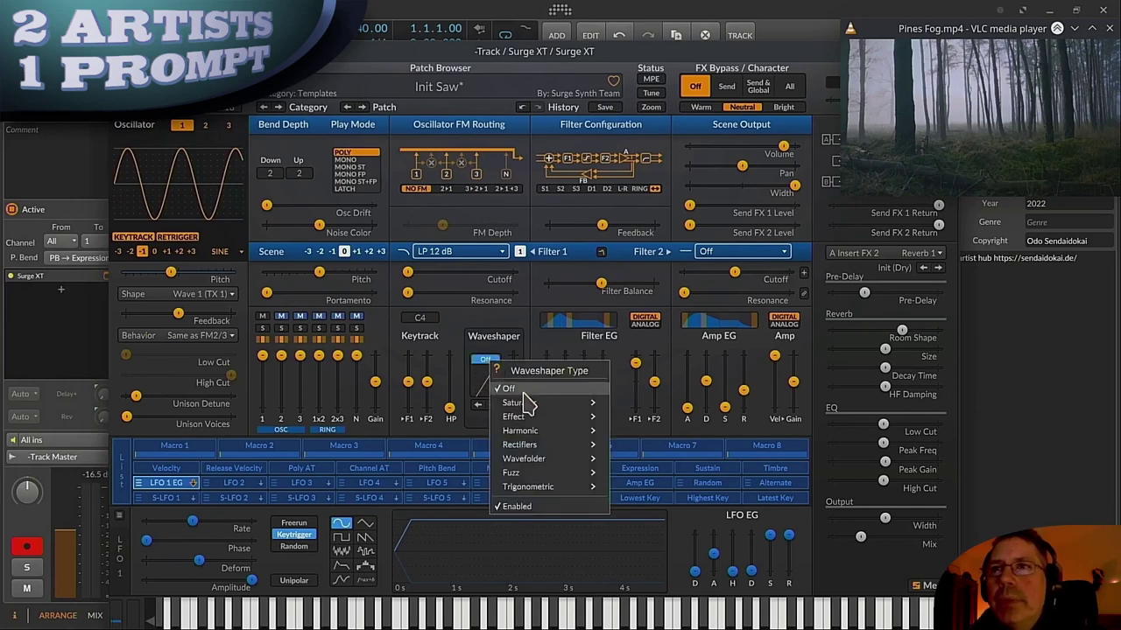
pyautogui.moveTo(545, 403)
pyautogui.click(632, 348)
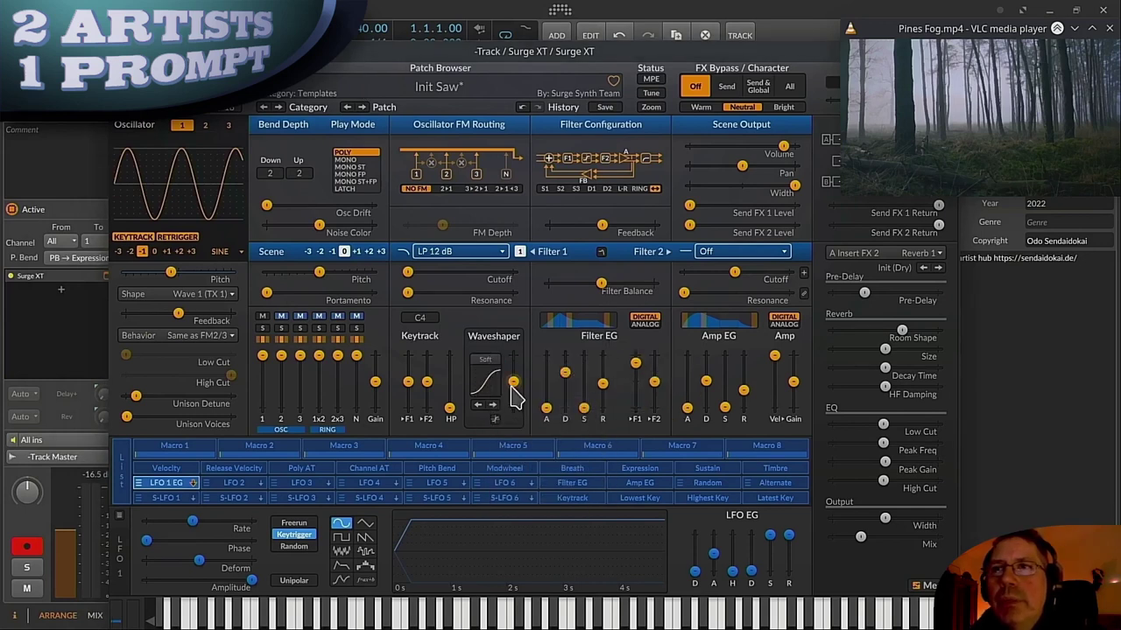
# Step: Raise the high-pass filter to about 17.83 Hz and turn filter 1's keytracking up to maximum
pyautogui.moveTo(514, 391)
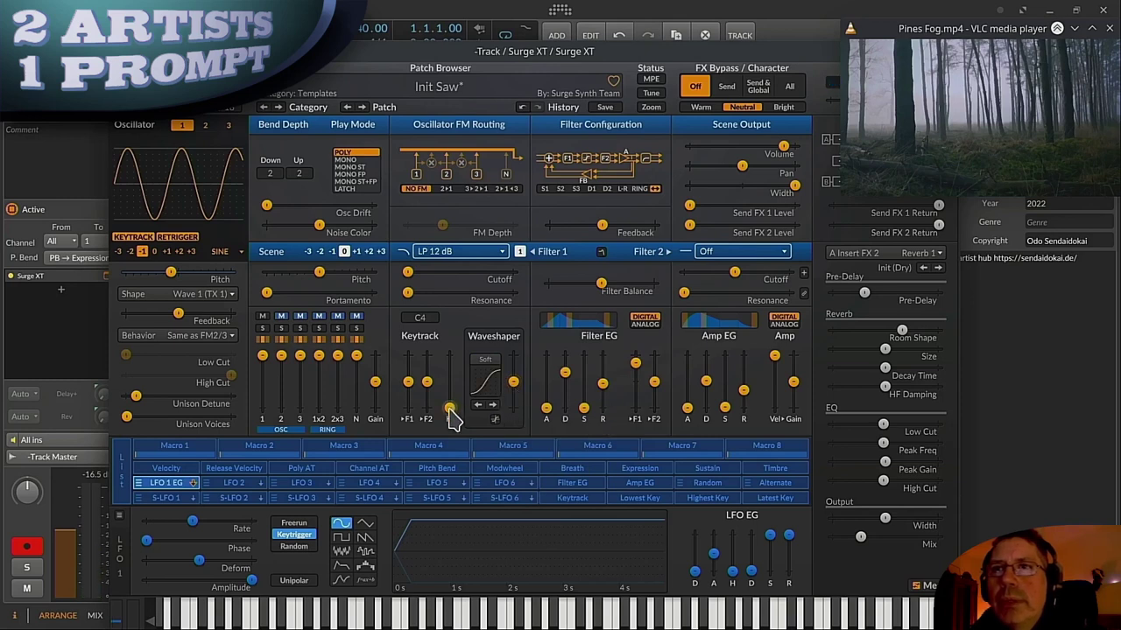
pyautogui.moveTo(449, 411); pyautogui.dragTo(448, 402)
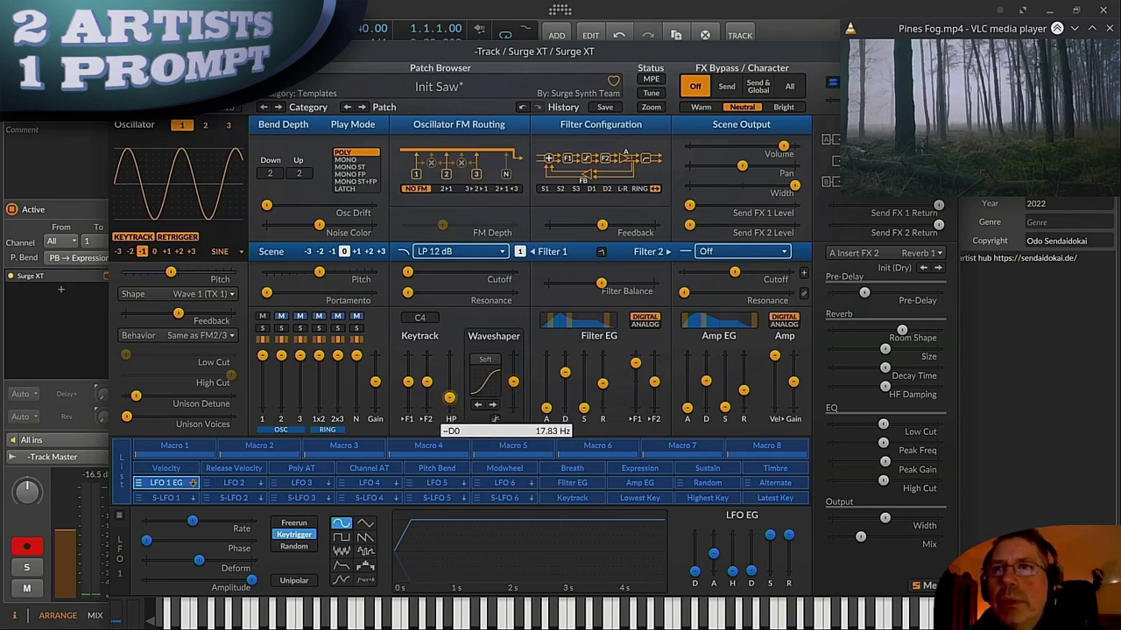
pyautogui.moveTo(407, 381); pyautogui.dragTo(409, 359)
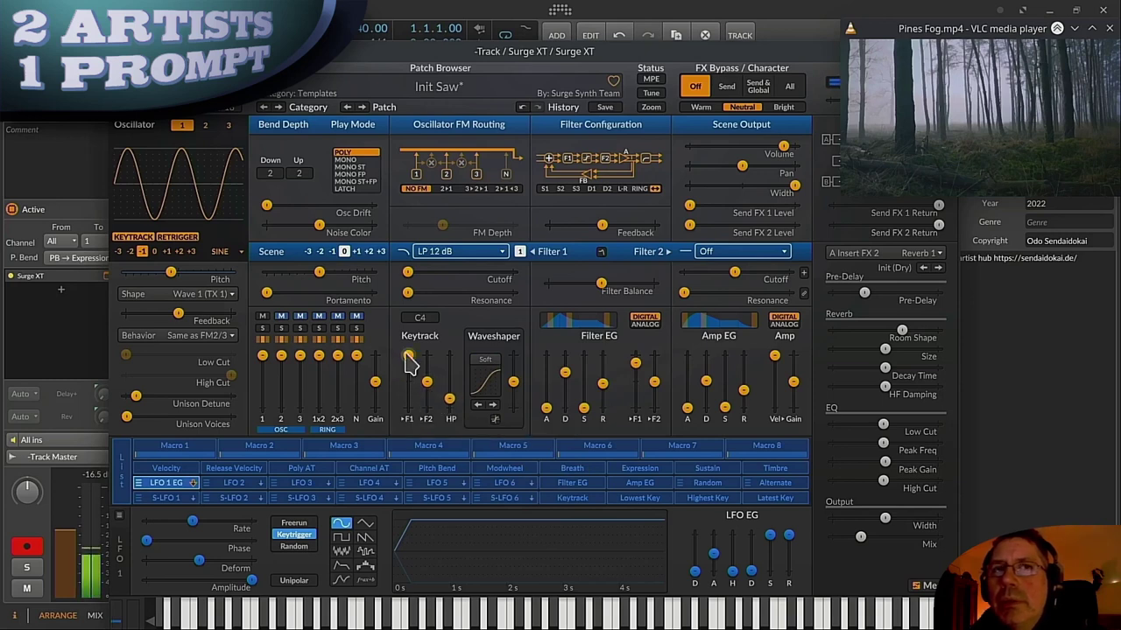
# Step: Raise the waveshaper drive to about 10.38 dB and lower oscillator 1's level to about -15 dB
pyautogui.click(513, 383)
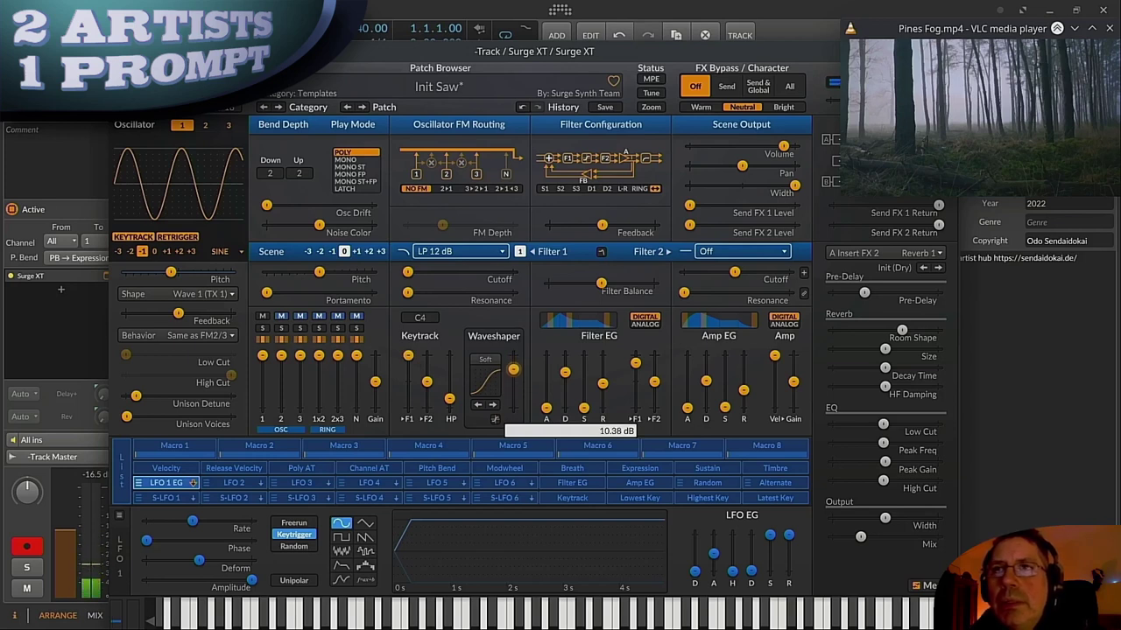
pyautogui.moveTo(513, 370); pyautogui.dragTo(513, 370)
pyautogui.moveTo(257, 357); pyautogui.dragTo(257, 374)
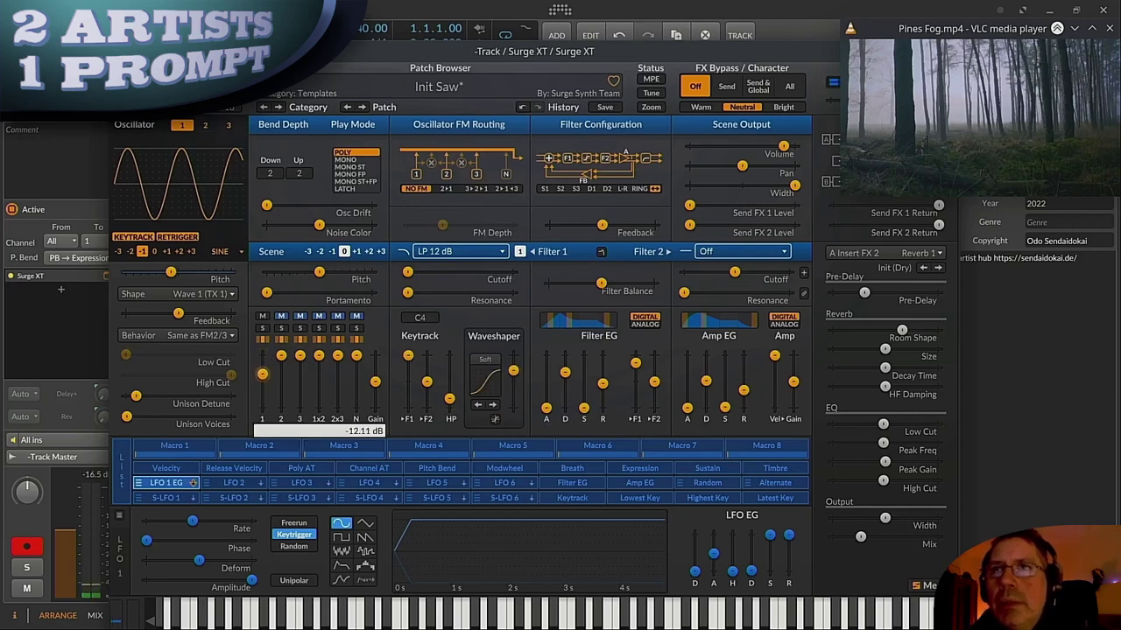
pyautogui.moveTo(262, 377); pyautogui.dragTo(262, 377)
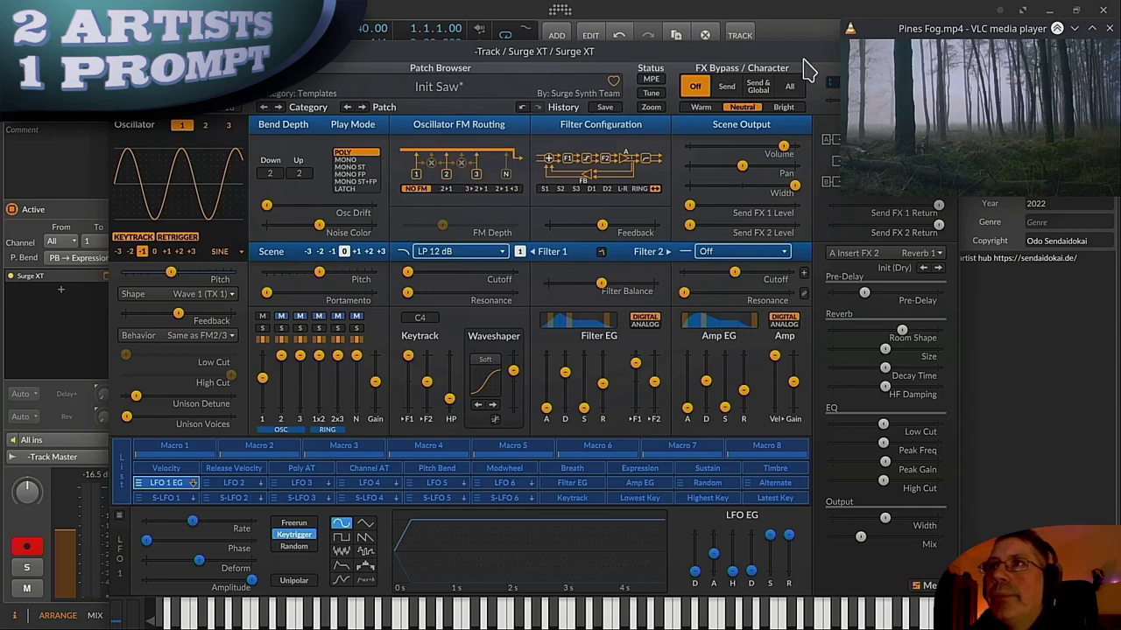
# Step: Close the Surge XT plug-in window and play the arrangement from the start
pyautogui.moveTo(807, 60); pyautogui.dragTo(660, 158)
pyautogui.click(808, 152)
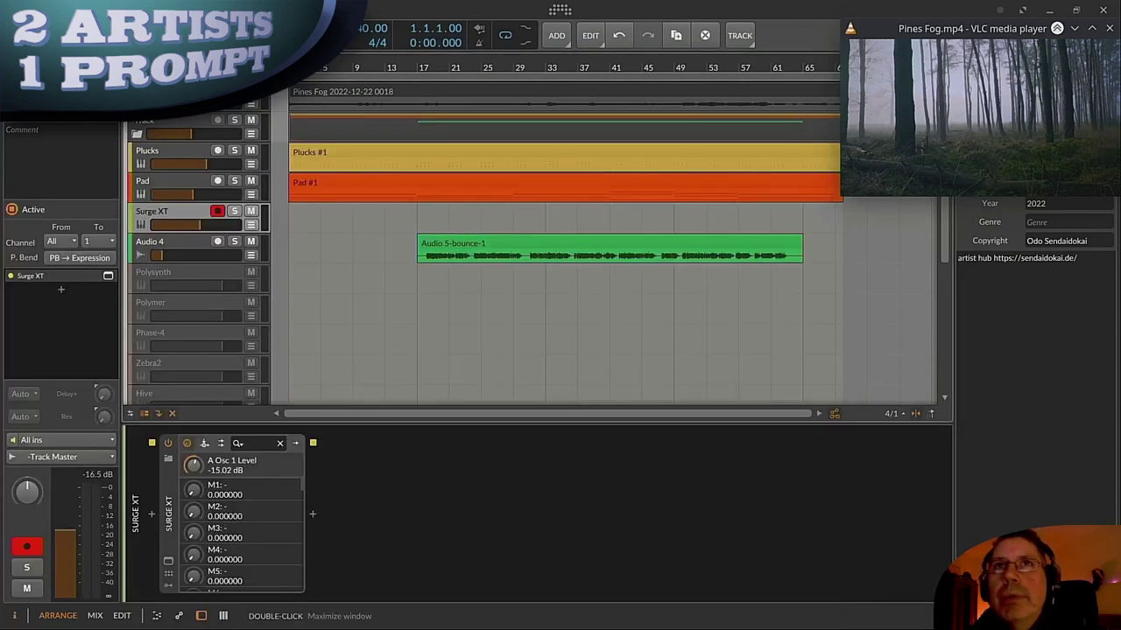
pyautogui.press('space')
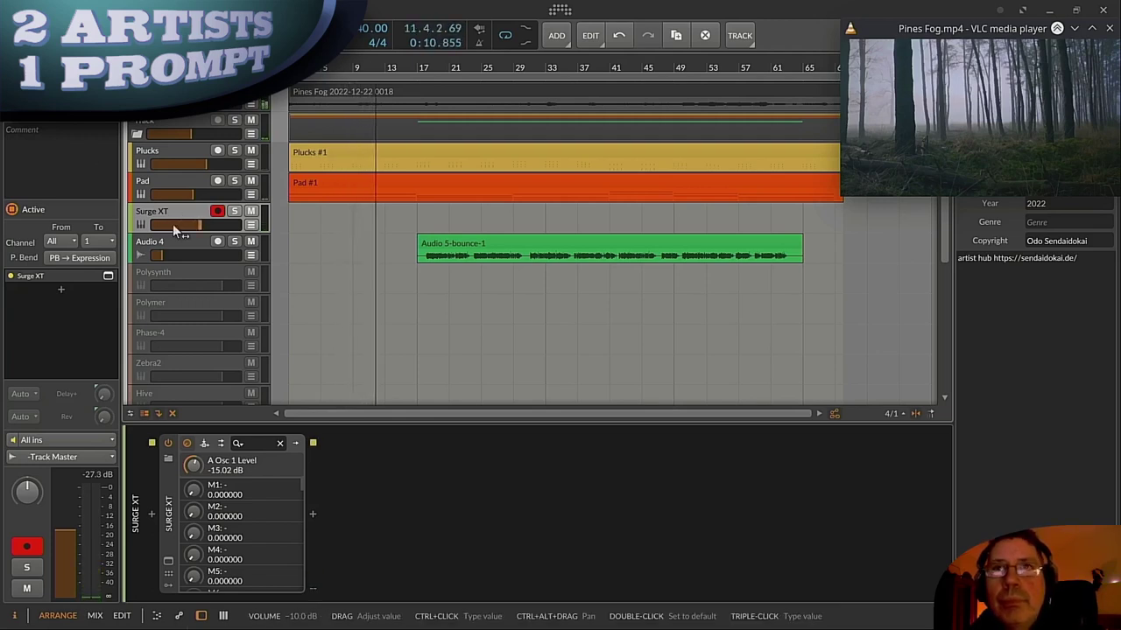
# Step: Reopen the Surge XT plug-in on the Surge XT track and reduce the Reverb 1 decay time and oscillator 1's level slightly
pyautogui.click(169, 561)
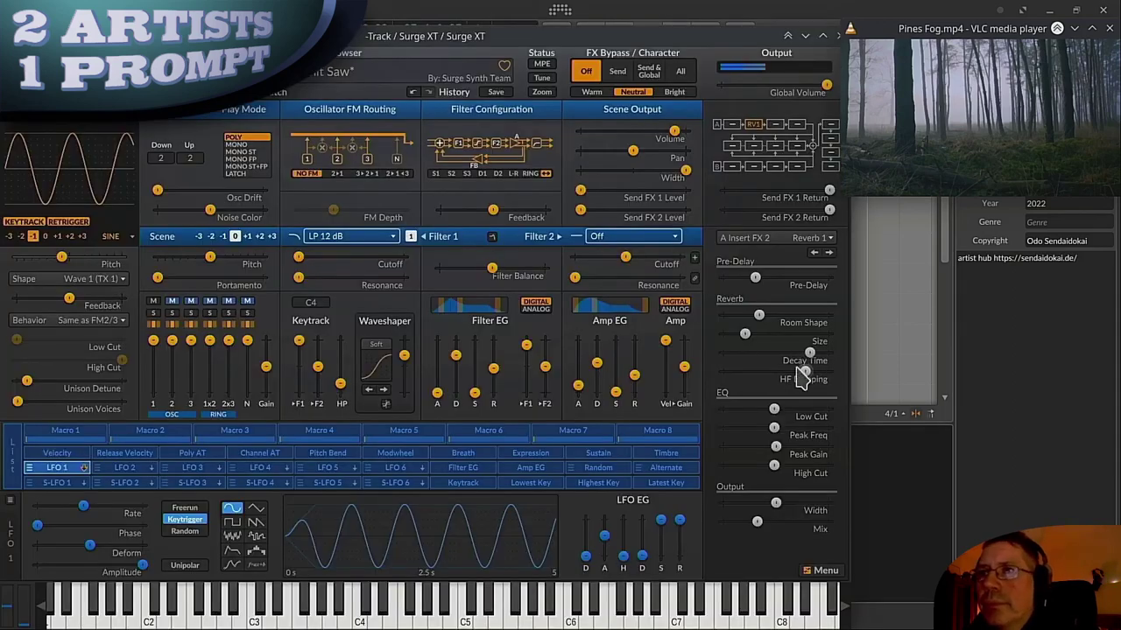
pyautogui.moveTo(809, 353); pyautogui.dragTo(796, 354)
pyautogui.moveTo(153, 340); pyautogui.dragTo(153, 352)
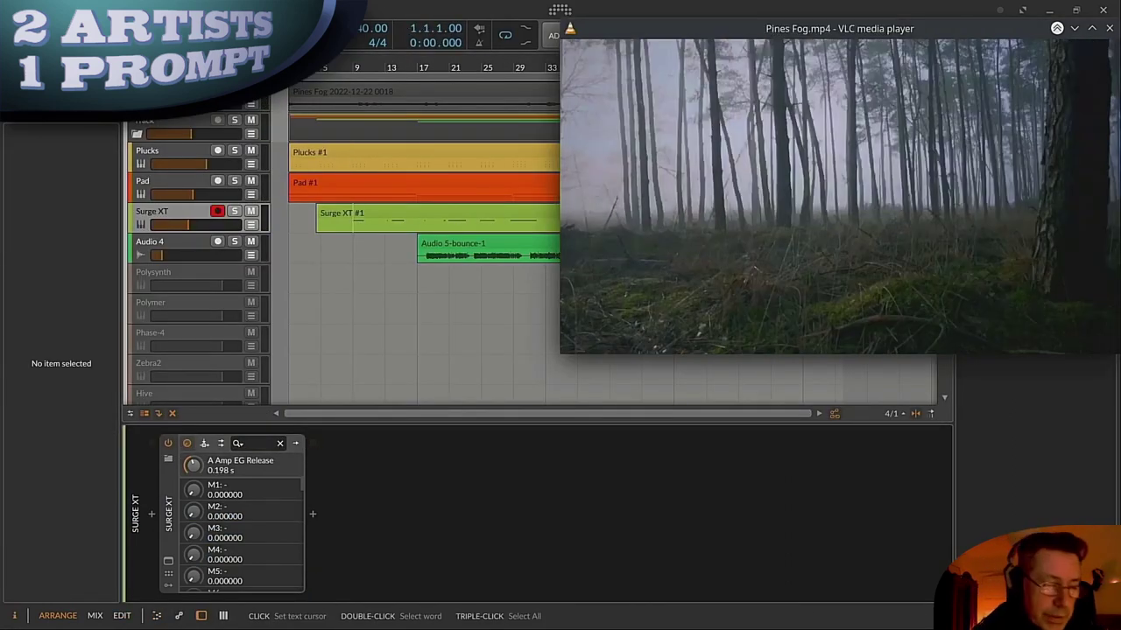
# Step: Play the piece from the start with the timeline zoomed out, the inspector hidden and the video window enlarged
pyautogui.press('space')
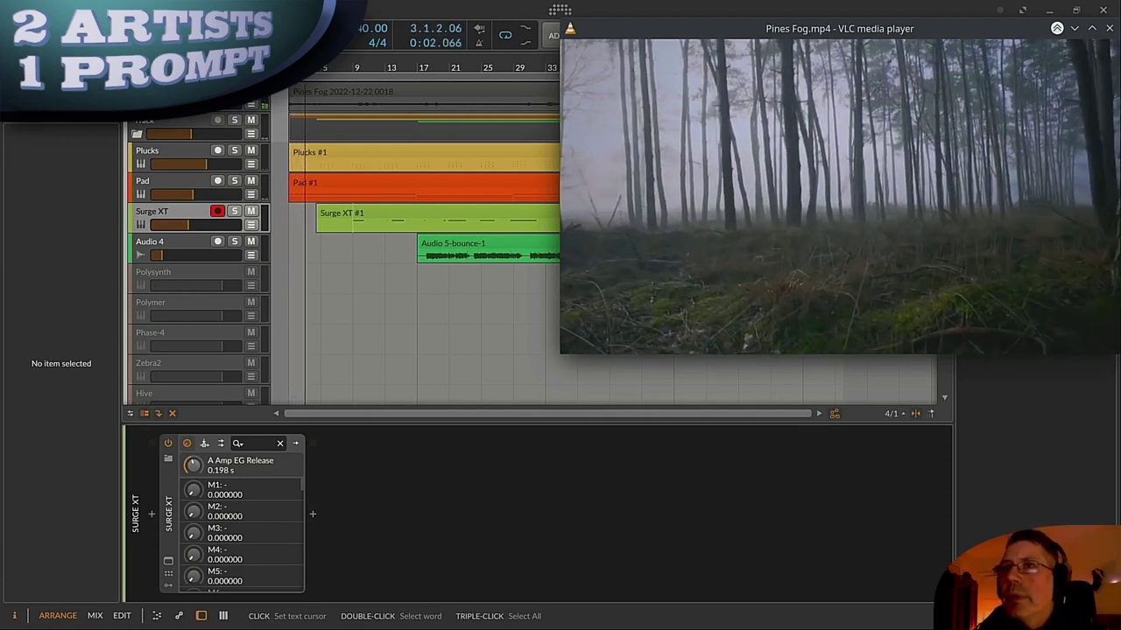
pyautogui.moveTo(400, 72); pyautogui.dragTo(400, 33)
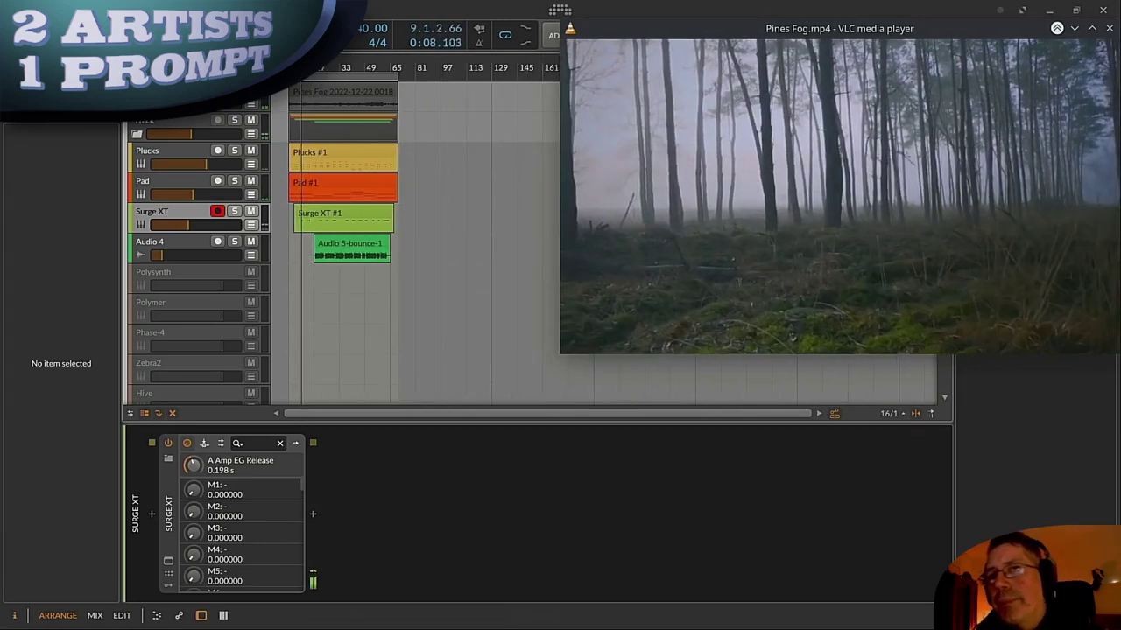
pyautogui.click(13, 616)
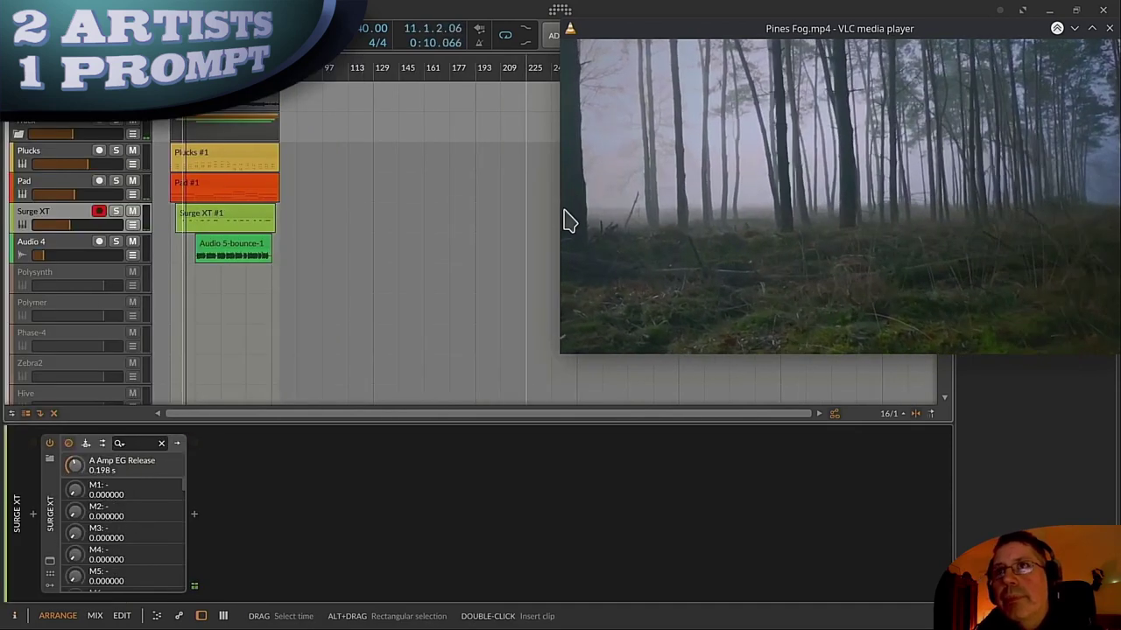
pyautogui.moveTo(564, 357); pyautogui.dragTo(290, 517)
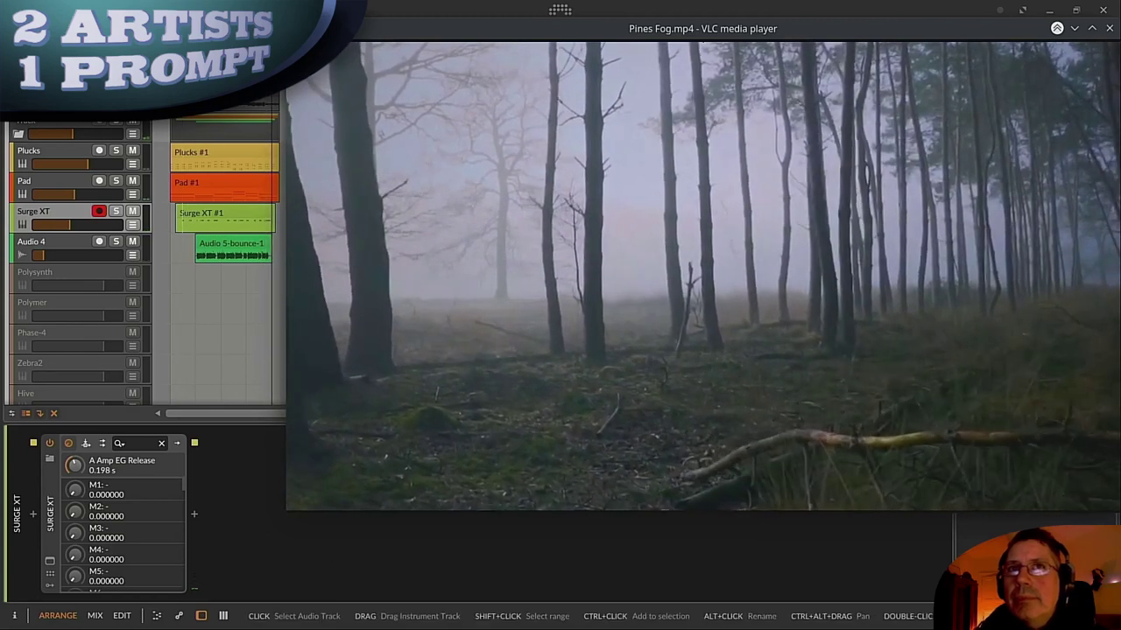
# Step: Shrink the video window and check individual E3 notes of the Surge XT clip in the note editor
pyautogui.scroll(-5, 69, 178)
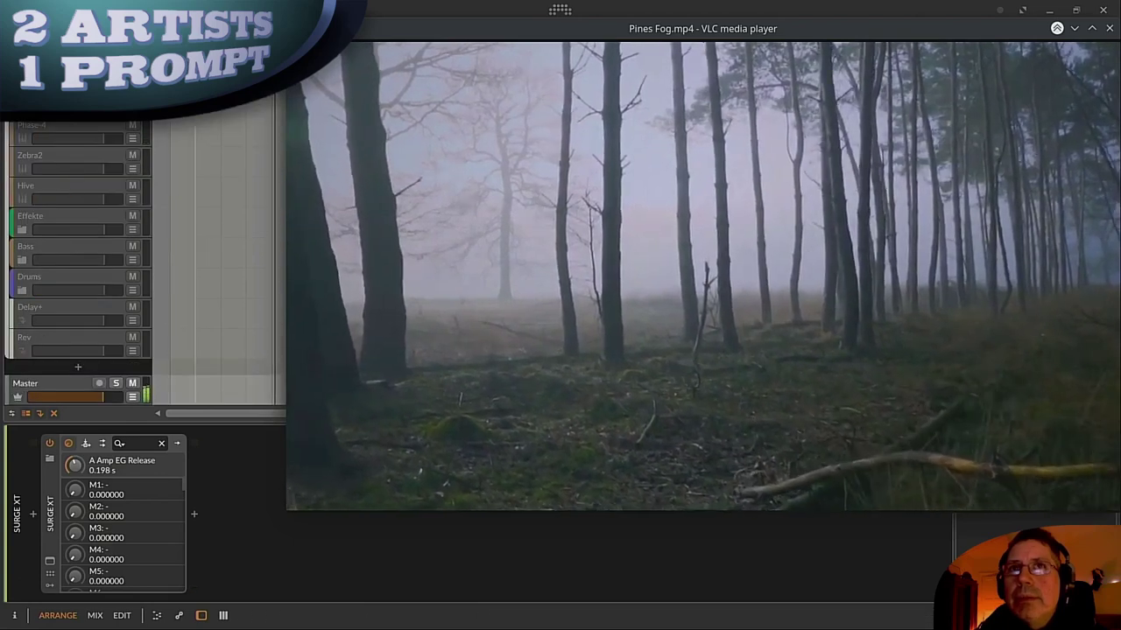
pyautogui.moveTo(421, 34); pyautogui.dragTo(486, 64)
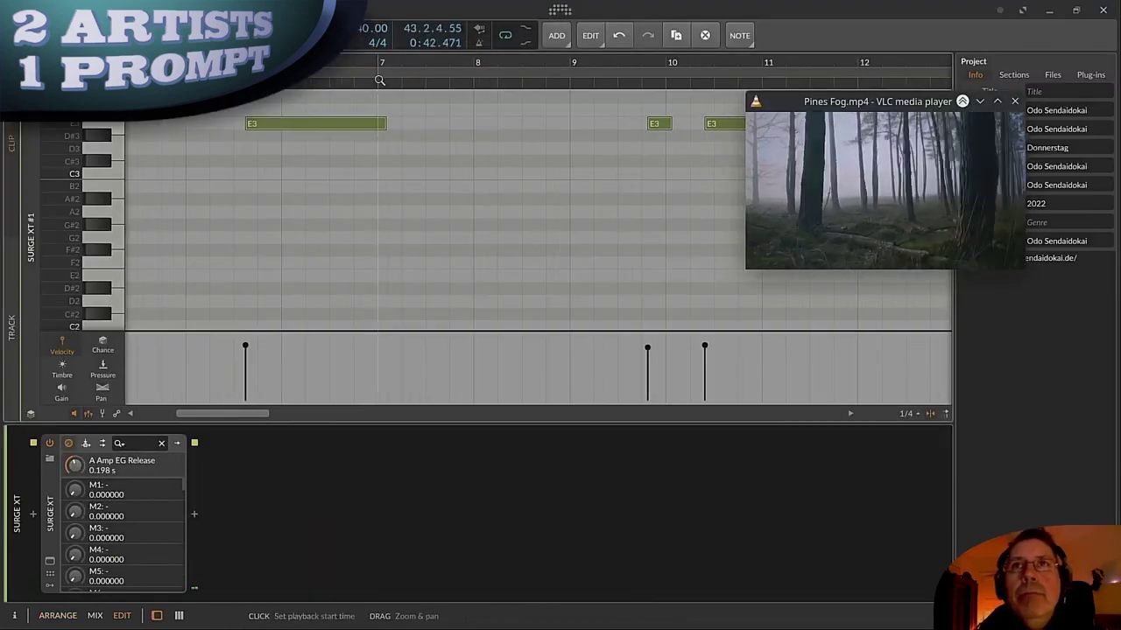
pyautogui.moveTo(380, 79); pyautogui.dragTo(315, 79)
pyautogui.click(262, 123)
pyautogui.click(465, 124)
pyautogui.click(176, 123)
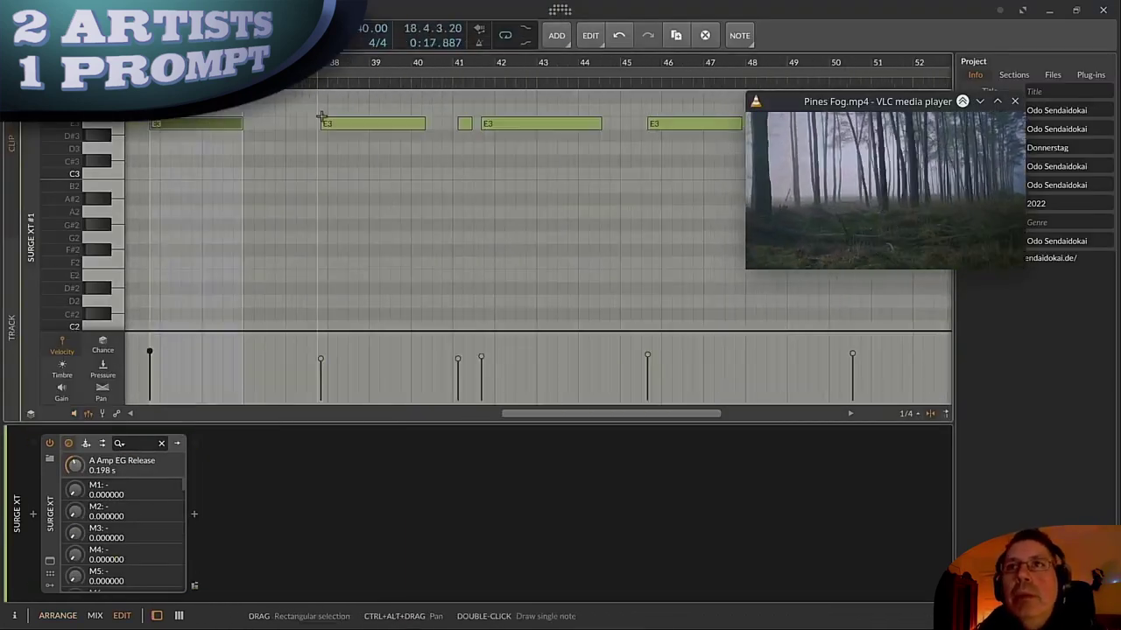
pyautogui.click(237, 124)
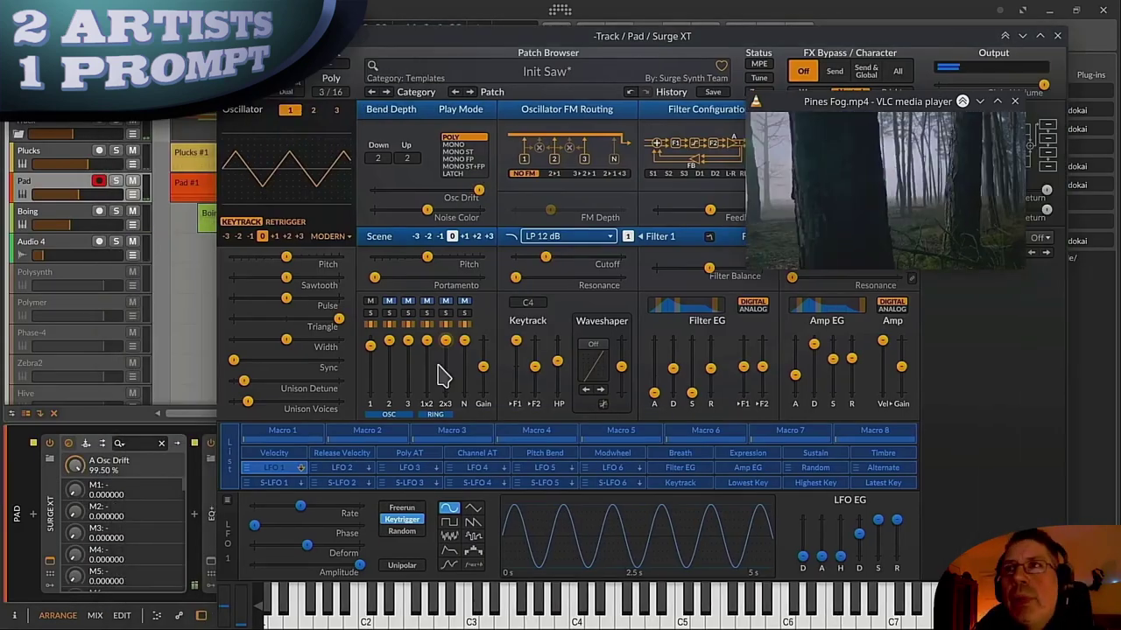
# Step: Modulate oscillator 1's pitch slightly from LFO 1 in the Pad track's Surge XT
pyautogui.moveTo(407, 342)
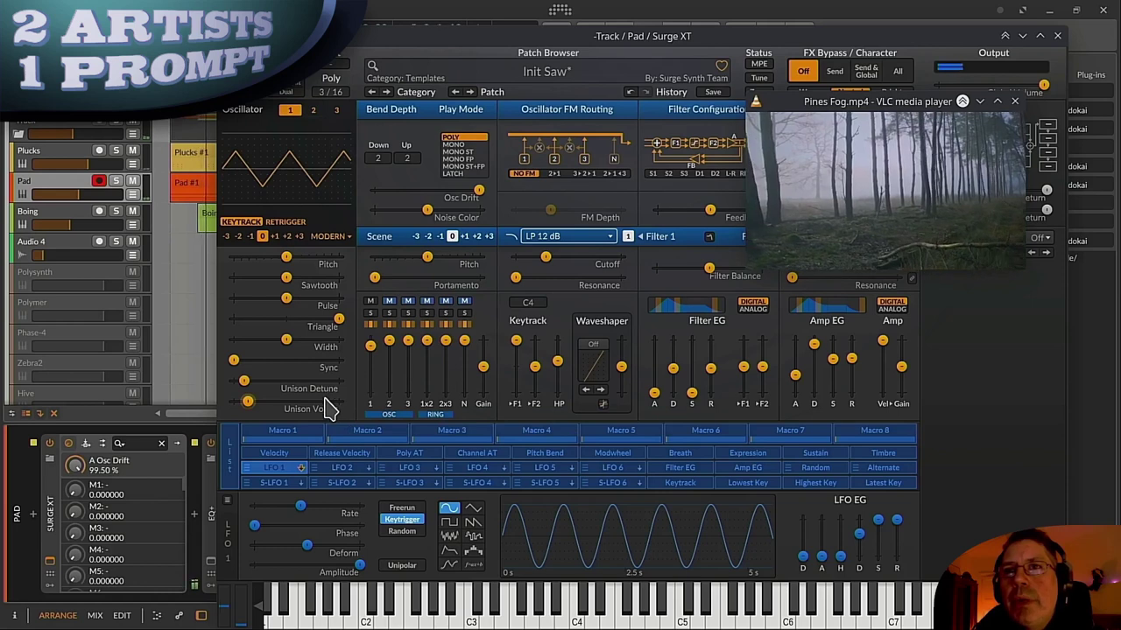
pyautogui.moveTo(328, 407)
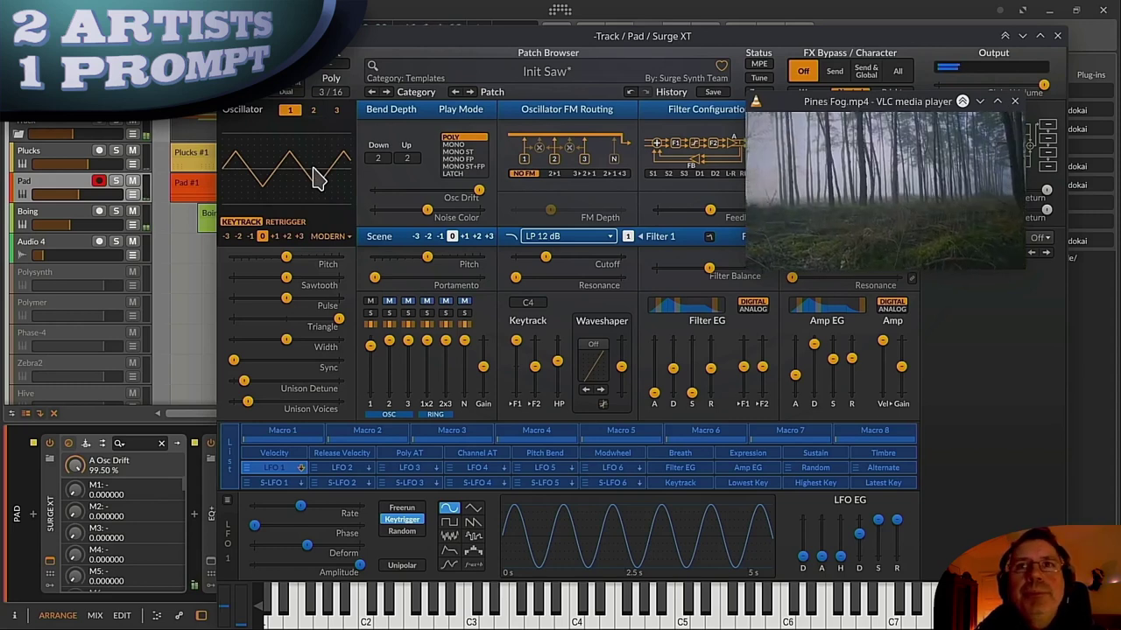
pyautogui.click(294, 468)
pyautogui.moveTo(286, 256); pyautogui.dragTo(290, 257)
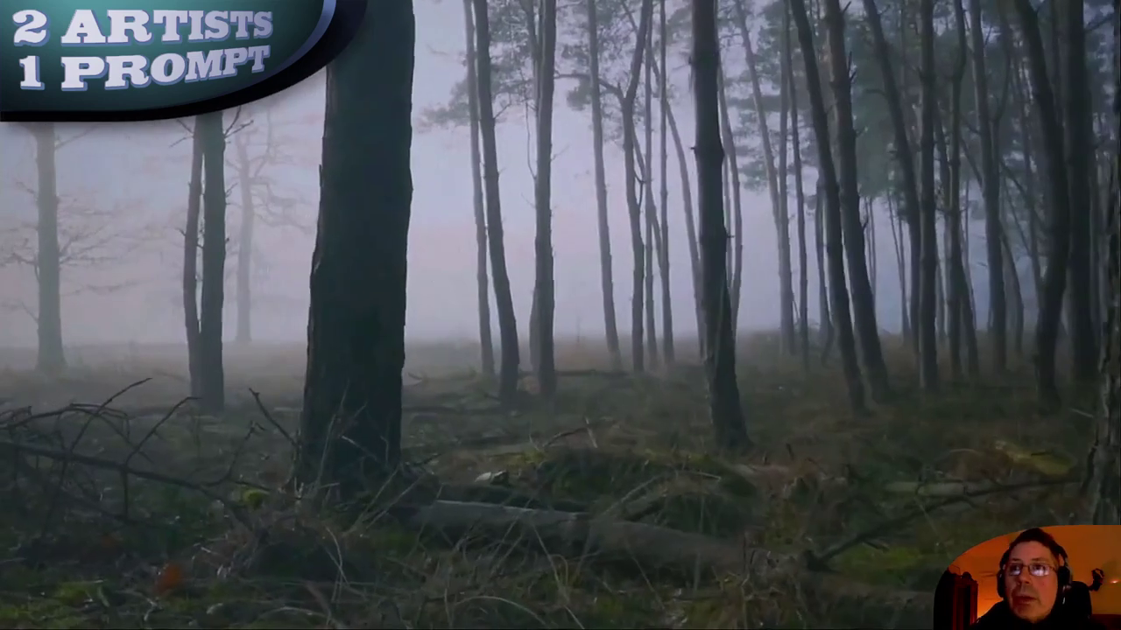
# Step: Take the video out of full screen, move its window clear of the Audio 4 clip's start and stop playback
pyautogui.doubleClick(417, 260)
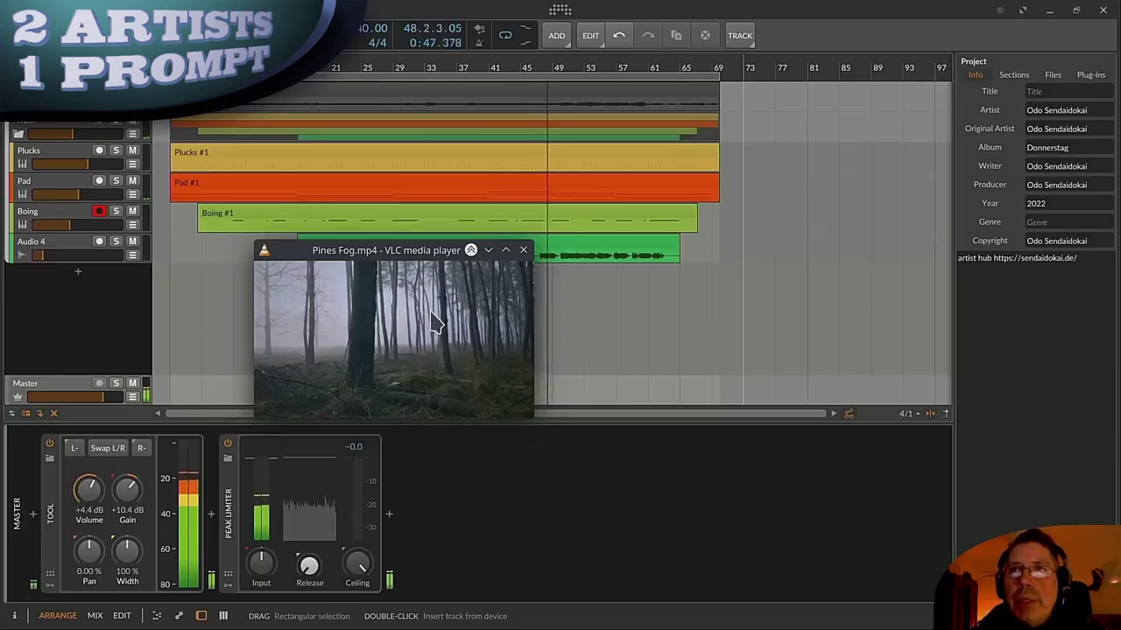
pyautogui.moveTo(445, 252); pyautogui.dragTo(775, 220)
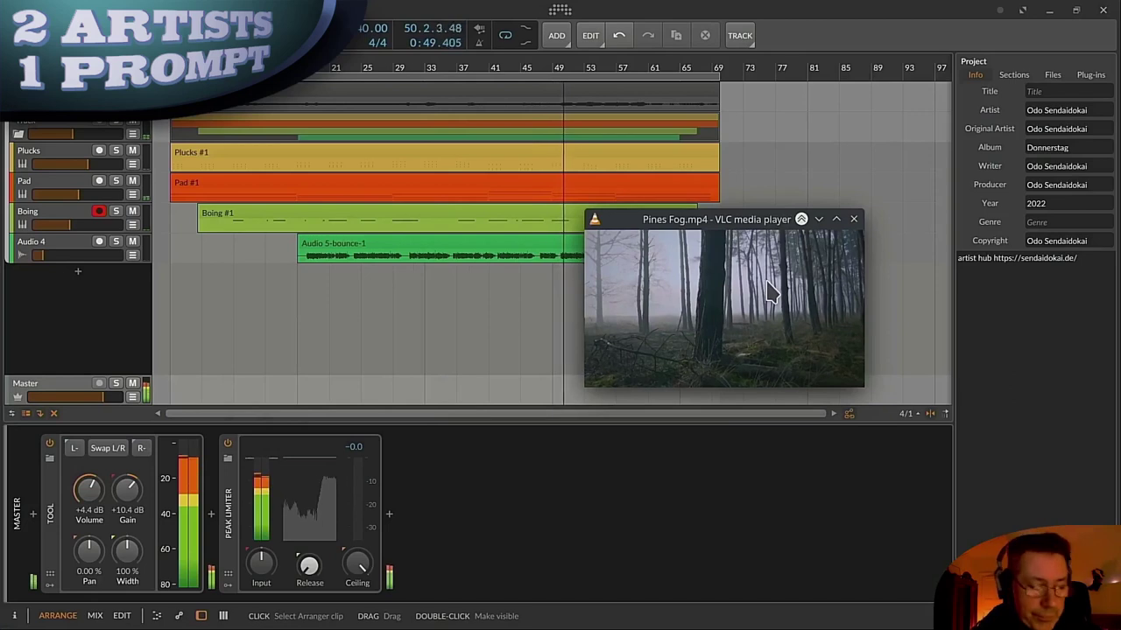
pyautogui.press('space')
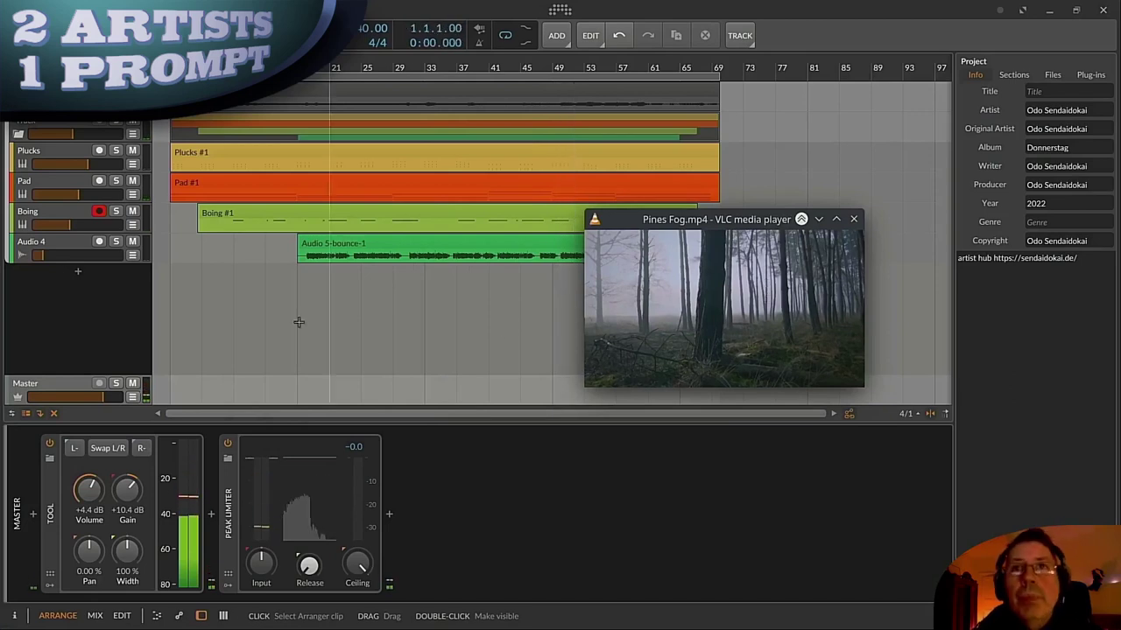
# Step: Insert a Rotary device between EQ+ and Delay-2 on the Audio 4 track, with a lower rate and about 87.8 % amplitude modulation
pyautogui.click(61, 245)
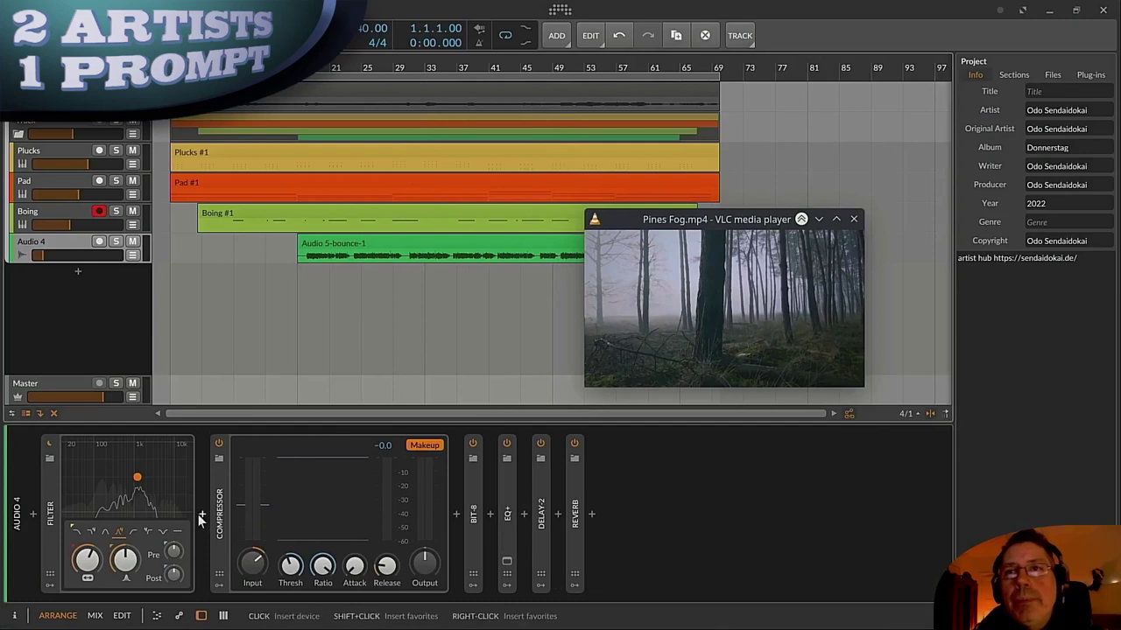
pyautogui.click(524, 514)
pyautogui.write('rot')
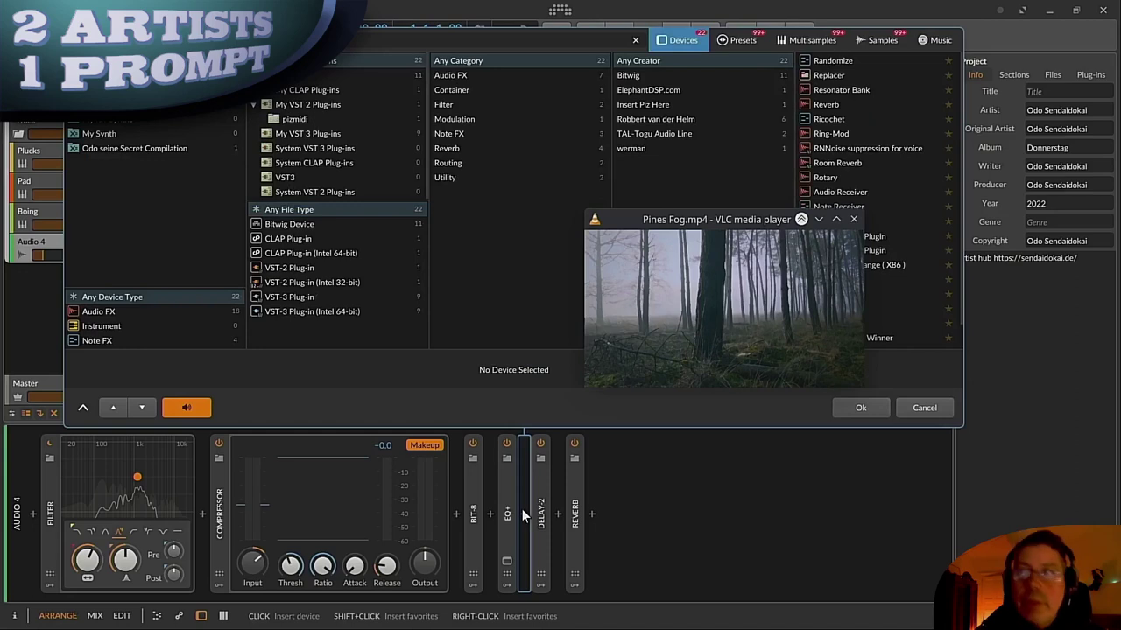
pyautogui.press('Down')
pyautogui.press('Return')
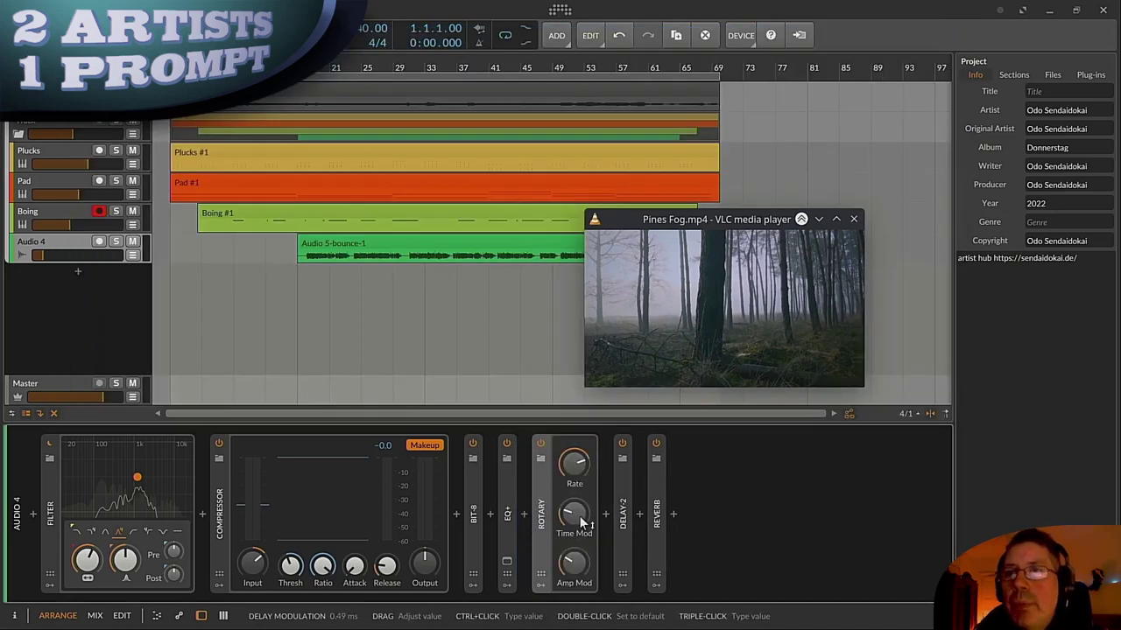
pyautogui.moveTo(574, 472); pyautogui.dragTo(574, 499)
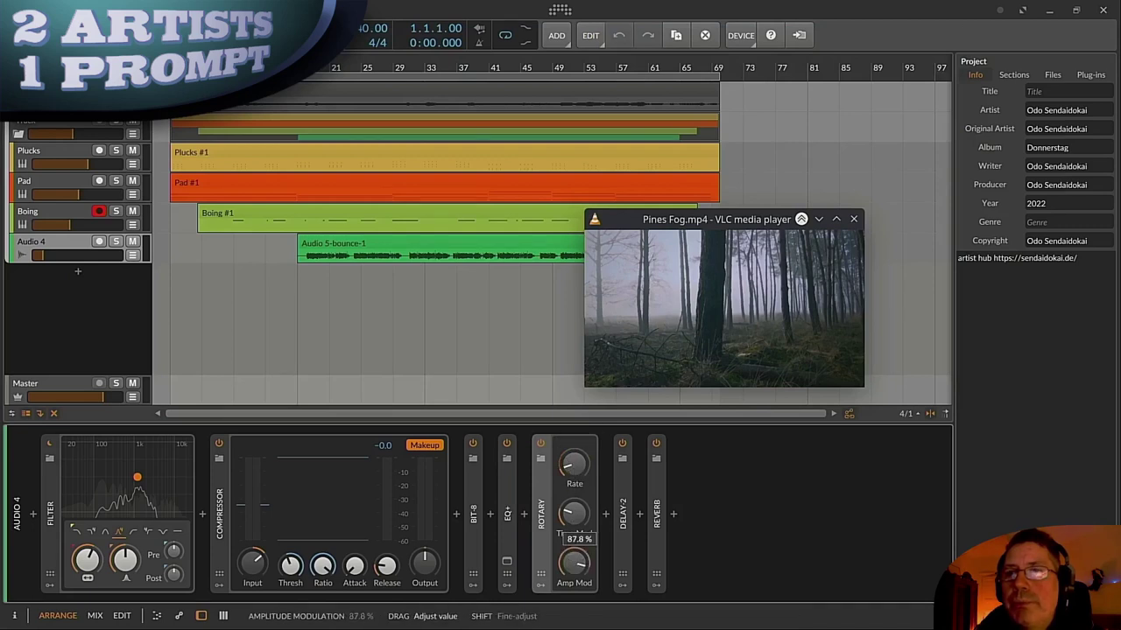
# Step: Play the soloed Audio 4 clip from near its start, fine-tune the Rotary's rate to 0.13 Hz and its amplitude modulation, and end the solo playback
pyautogui.moveTo(570, 565); pyautogui.dragTo(571, 563)
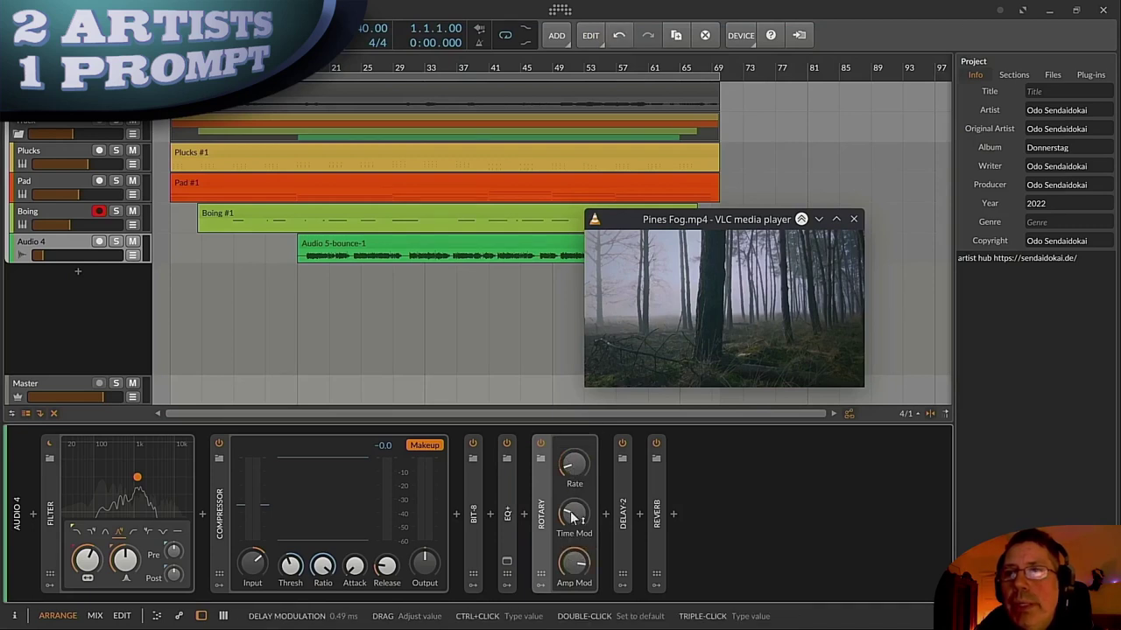
pyautogui.click(307, 261)
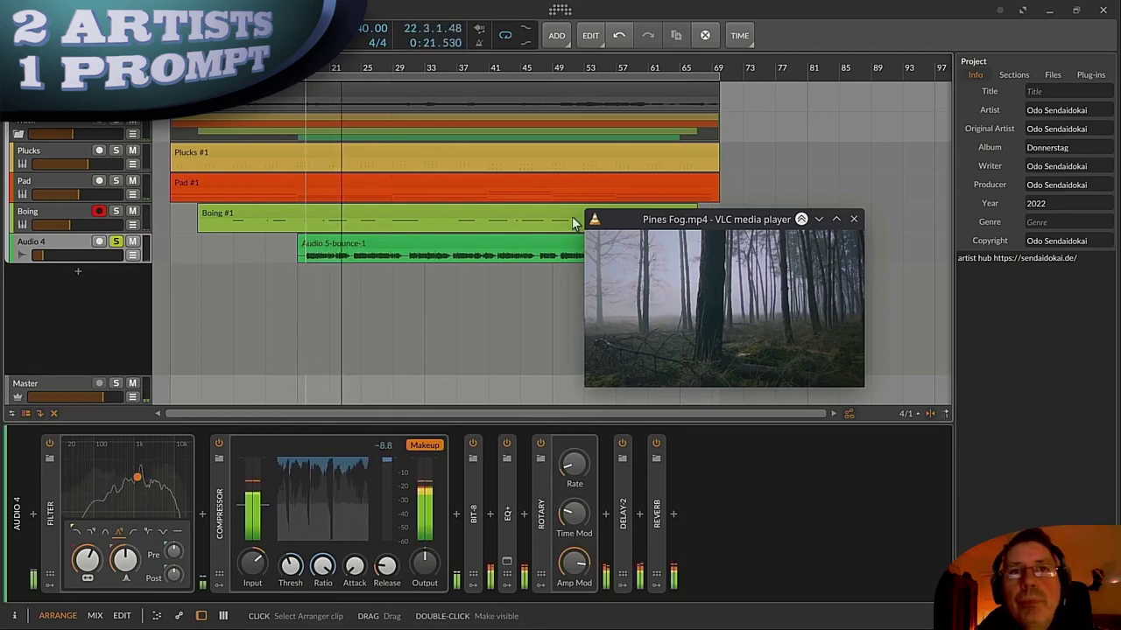
pyautogui.moveTo(573, 464)
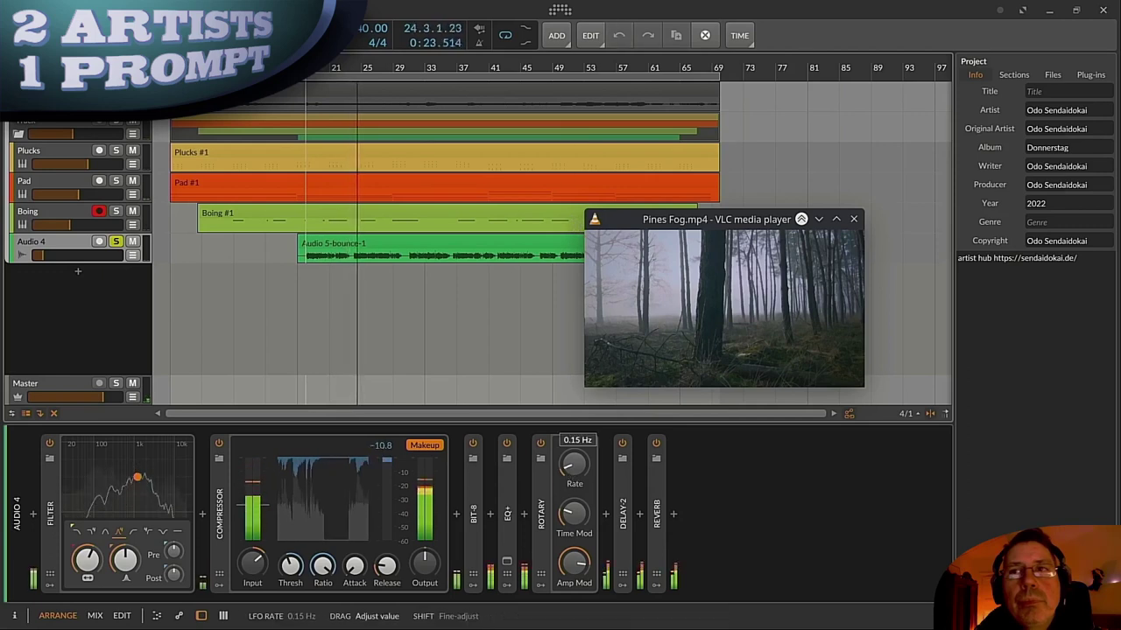
pyautogui.moveTo(573, 464); pyautogui.dragTo(567, 469)
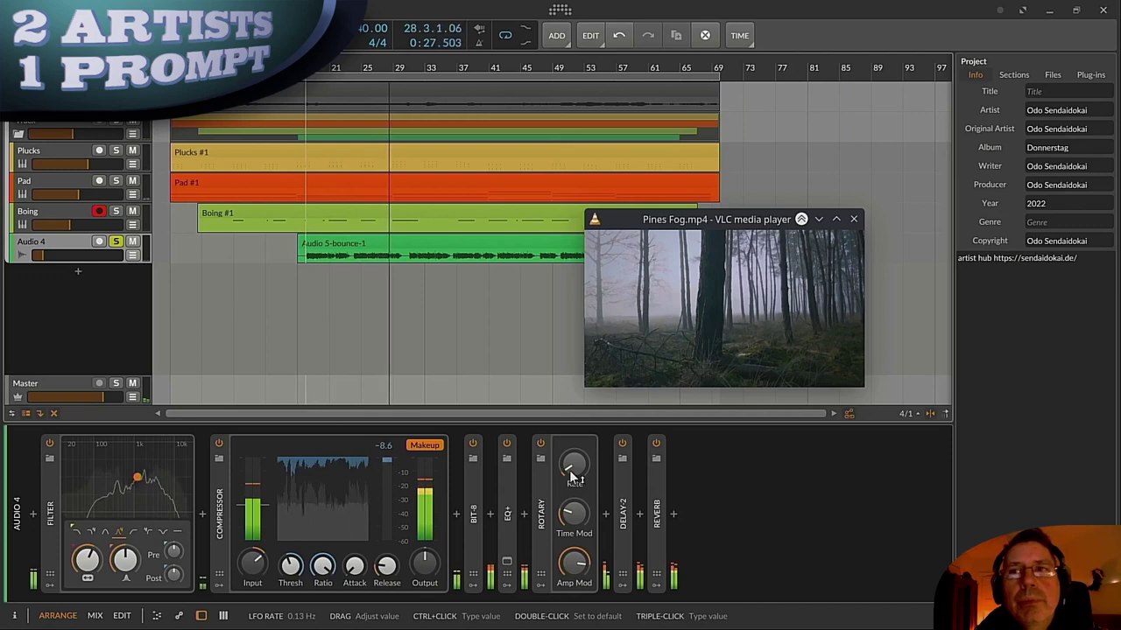
pyautogui.moveTo(575, 560); pyautogui.dragTo(574, 558)
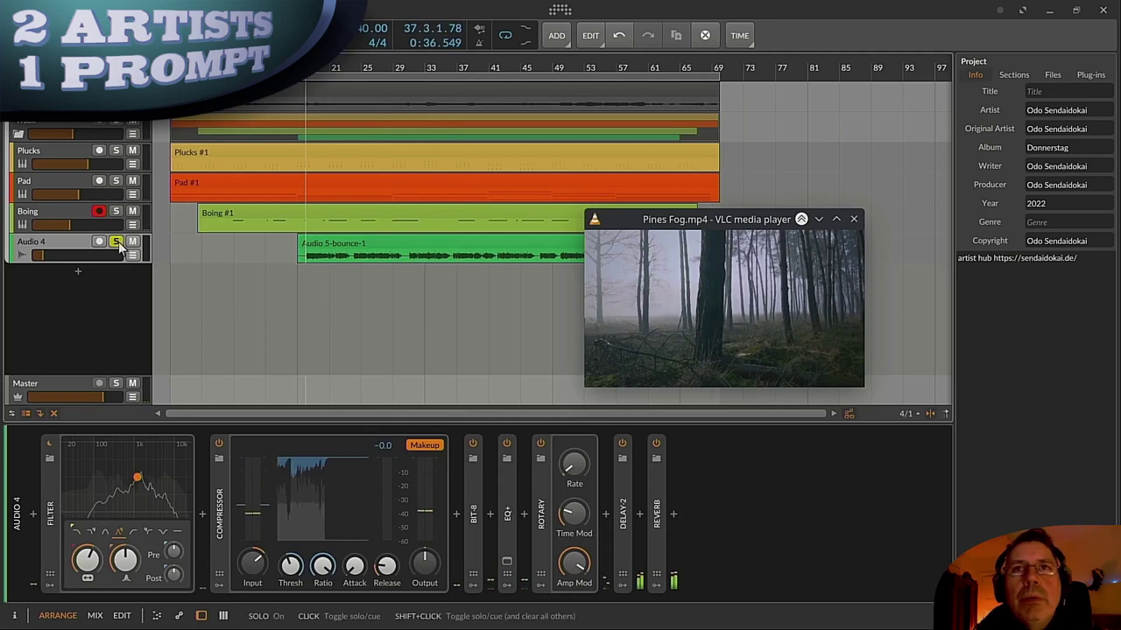
pyautogui.press('space')
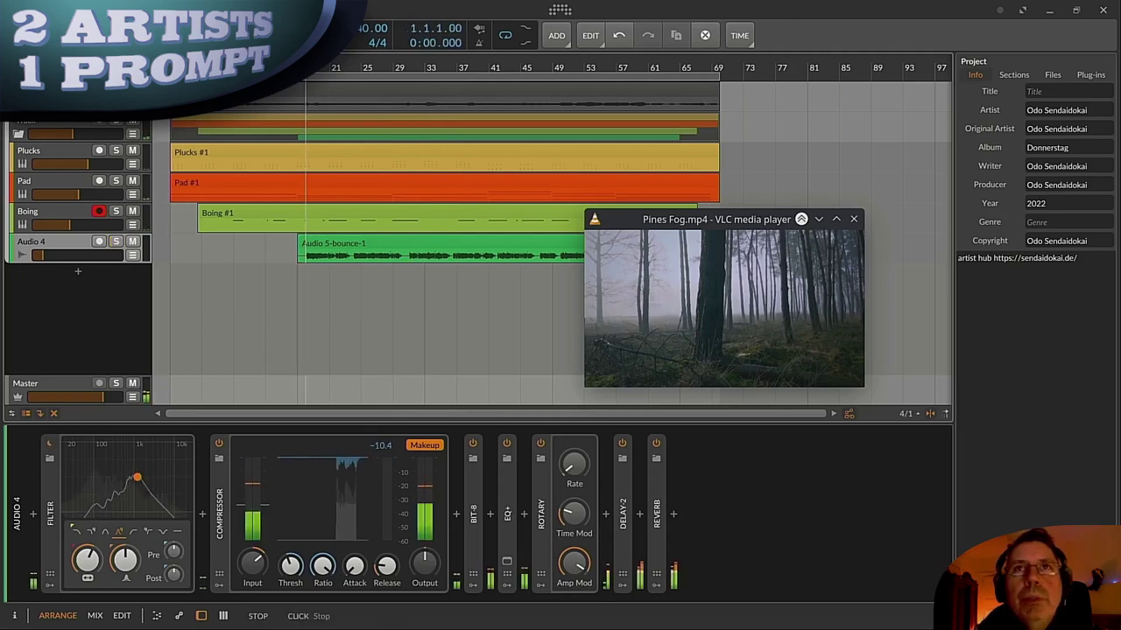
# Step: Review the piece against the Pines Fog video in full screen and in an enlarged window, and return the video to its small size
pyautogui.doubleClick(689, 315)
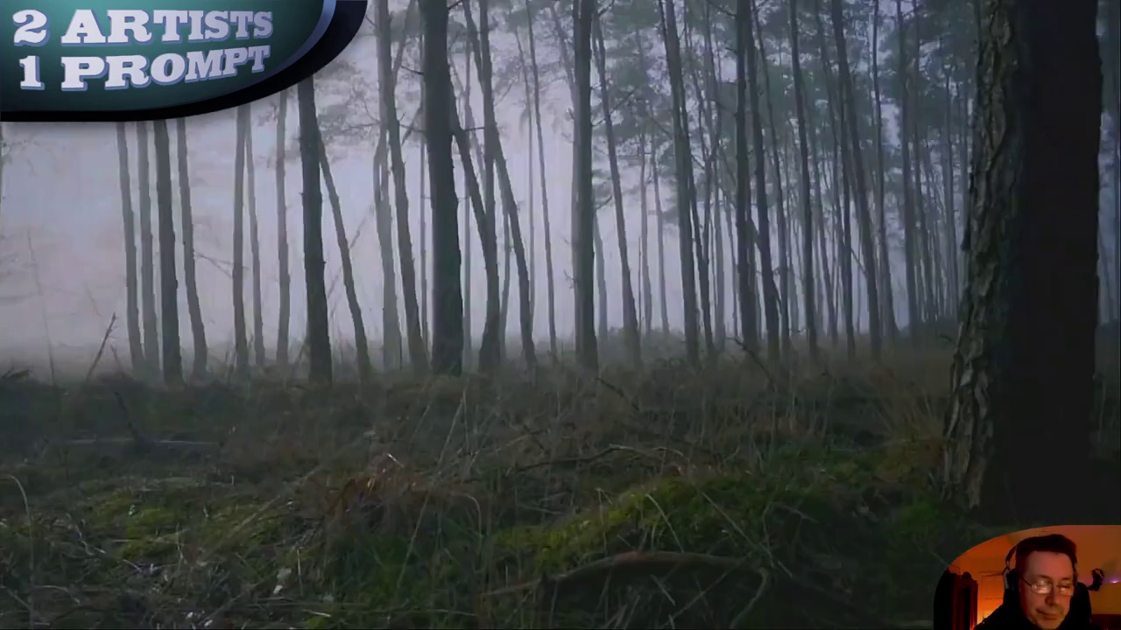
pyautogui.press('Escape')
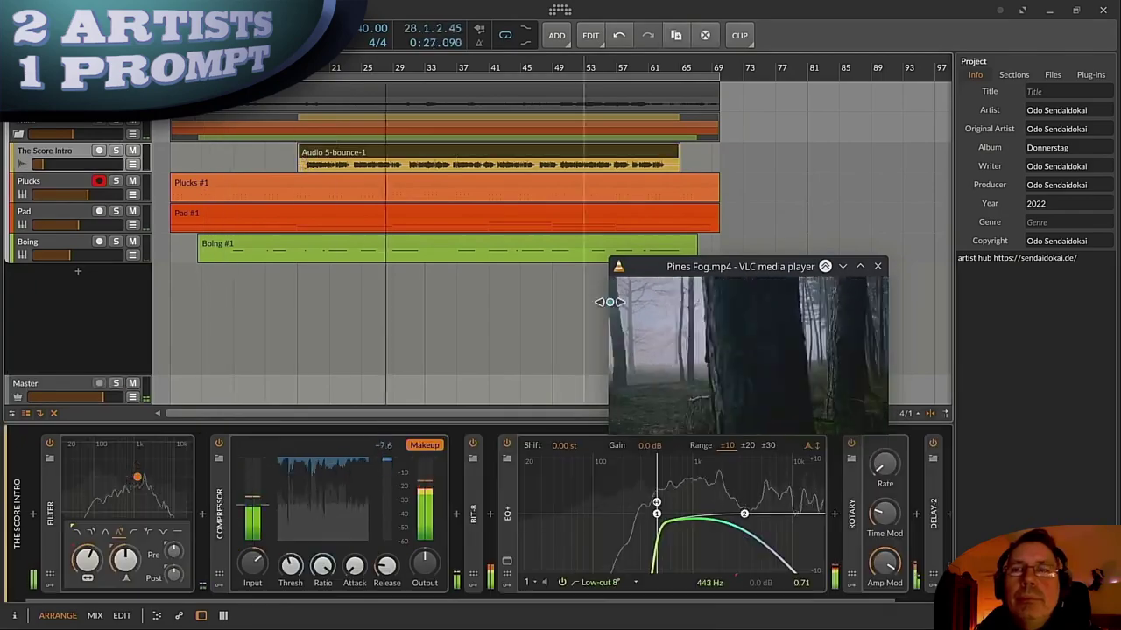
pyautogui.doubleClick(613, 302)
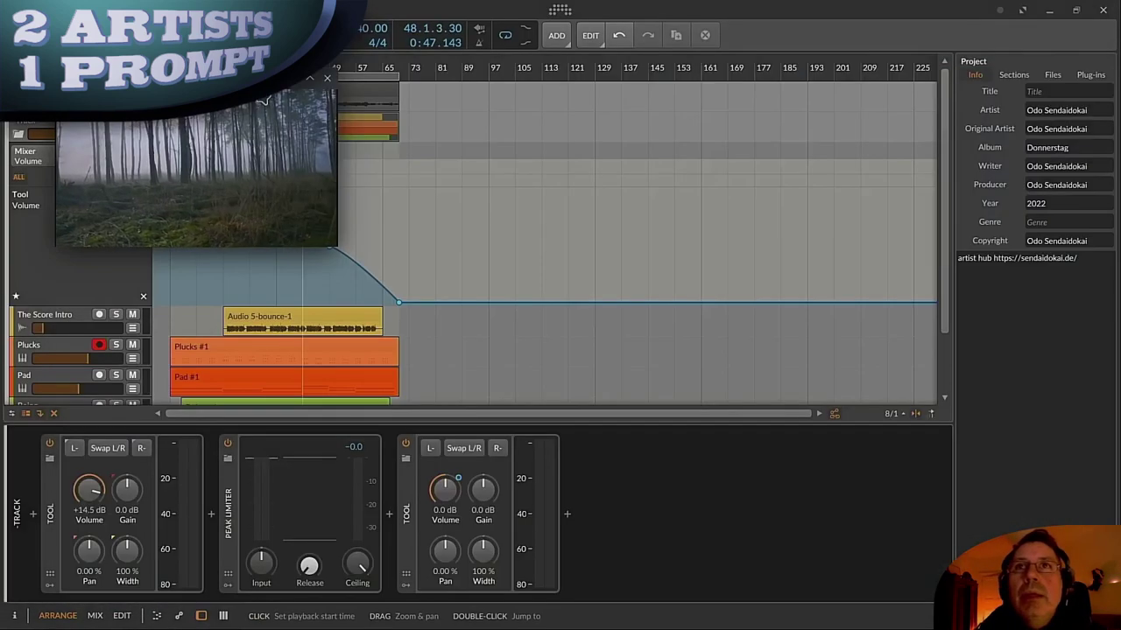
pyautogui.moveTo(255, 73); pyautogui.dragTo(570, 99)
pyautogui.press('z')
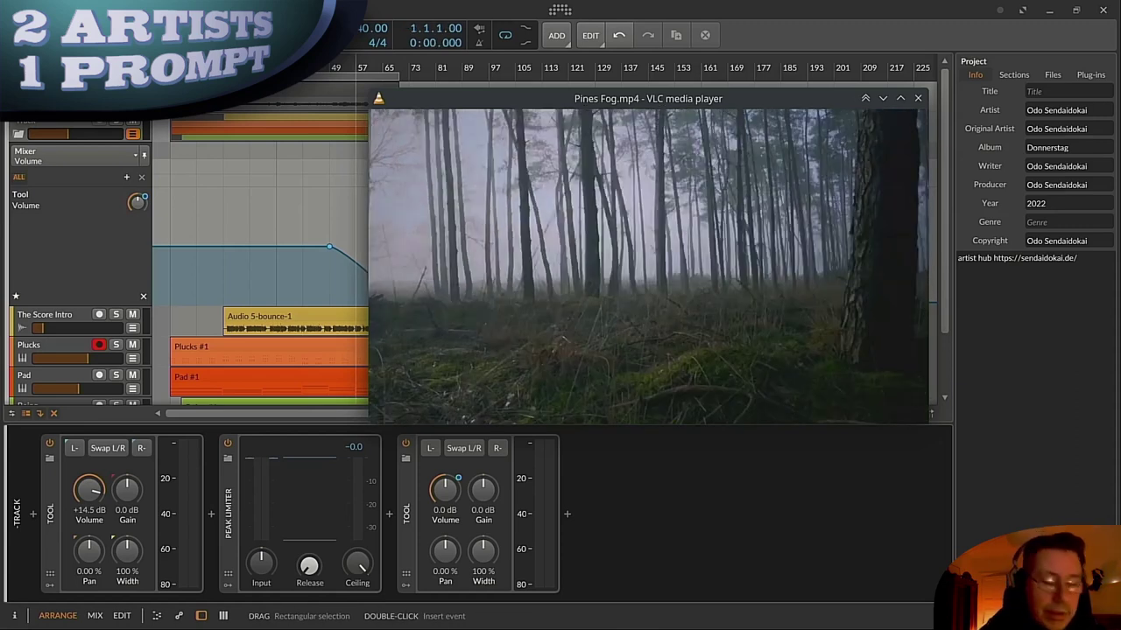
pyautogui.press('space')
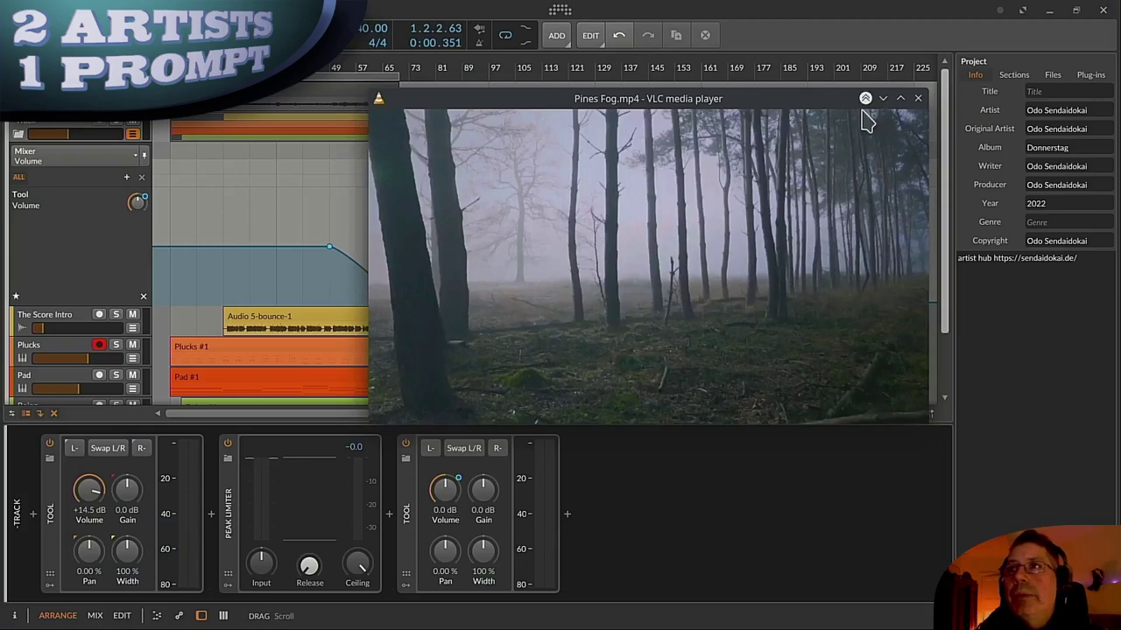
pyautogui.hotkey('alt', '1')
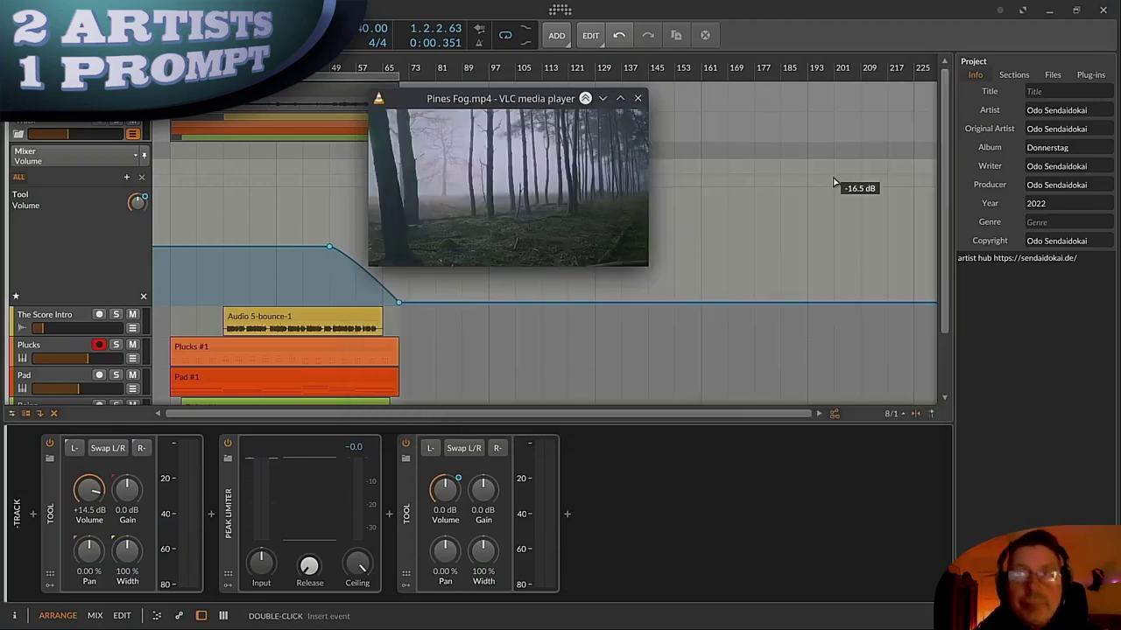
# Step: Close the video player and hide the group track's volume automation lane in the arranger
pyautogui.click(637, 98)
pyautogui.moveTo(203, 67); pyautogui.dragTo(202, 127)
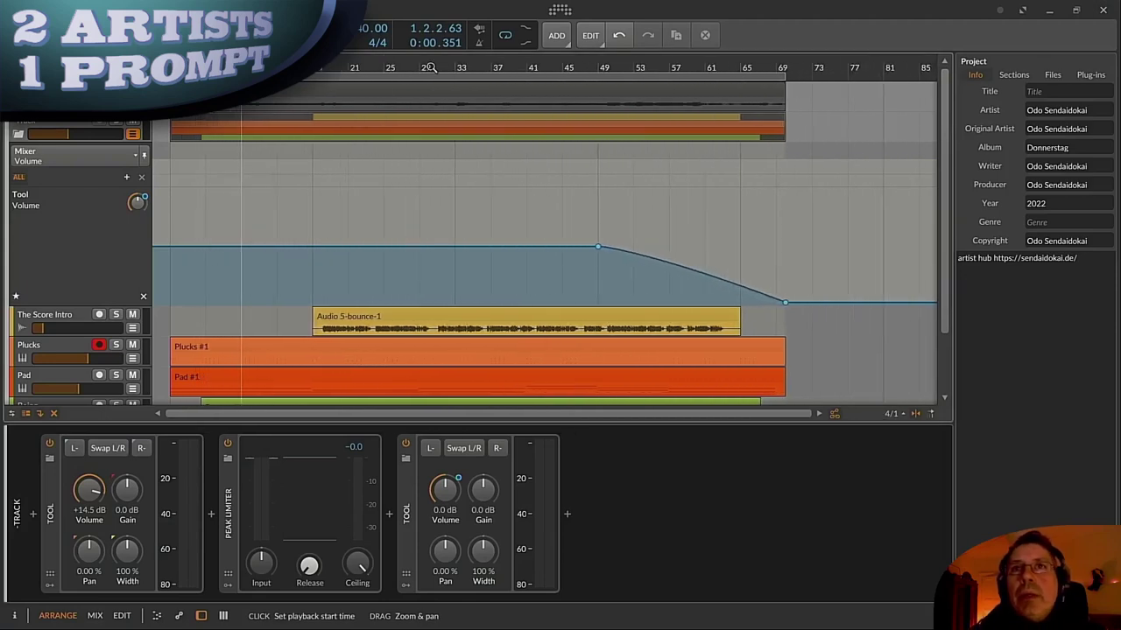
pyautogui.click(131, 135)
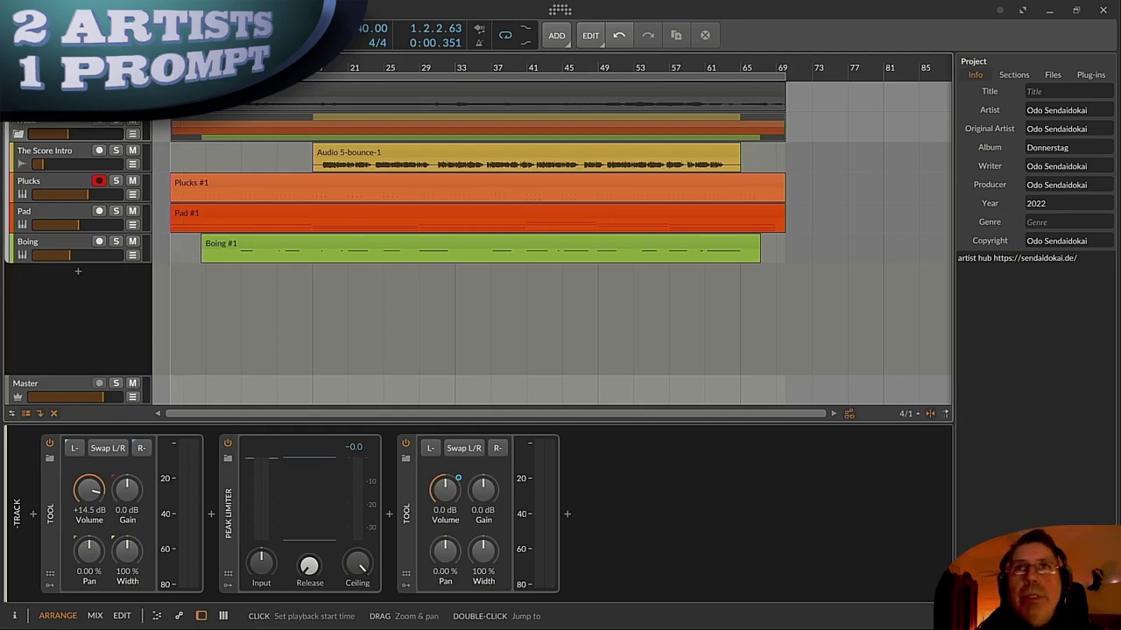
pyautogui.moveTo(181, 69); pyautogui.dragTo(181, 89)
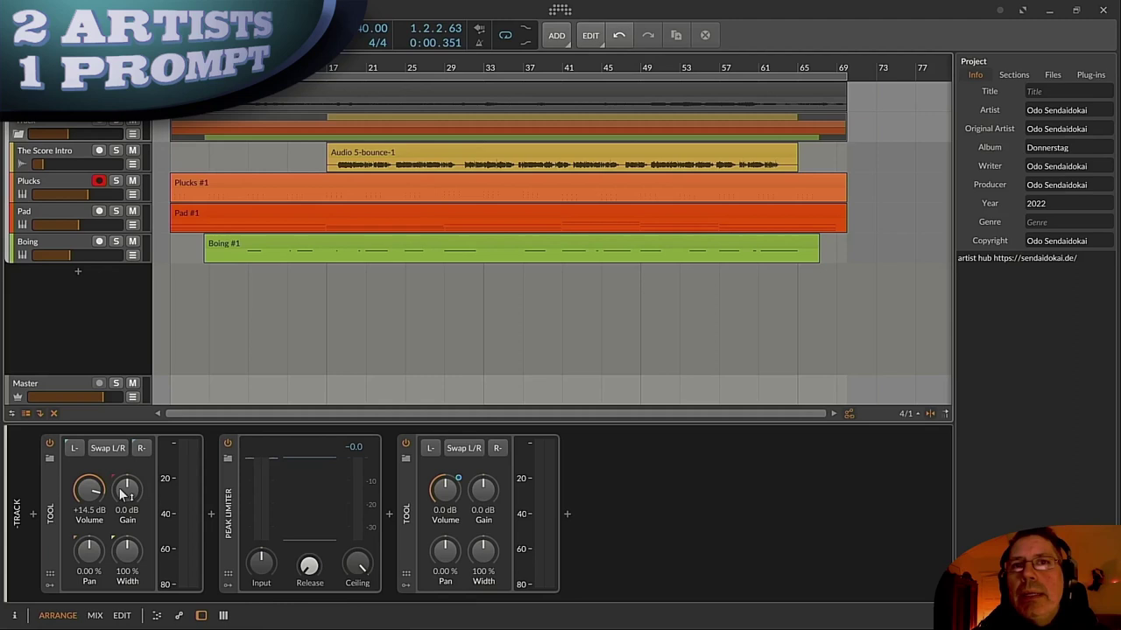
# Step: Set the volume of the group track's first Tool device to +12.0 dB and play the arrangement from bar 25
pyautogui.keyDown('ctrl'); pyautogui.click(88, 495); pyautogui.keyUp('ctrl')
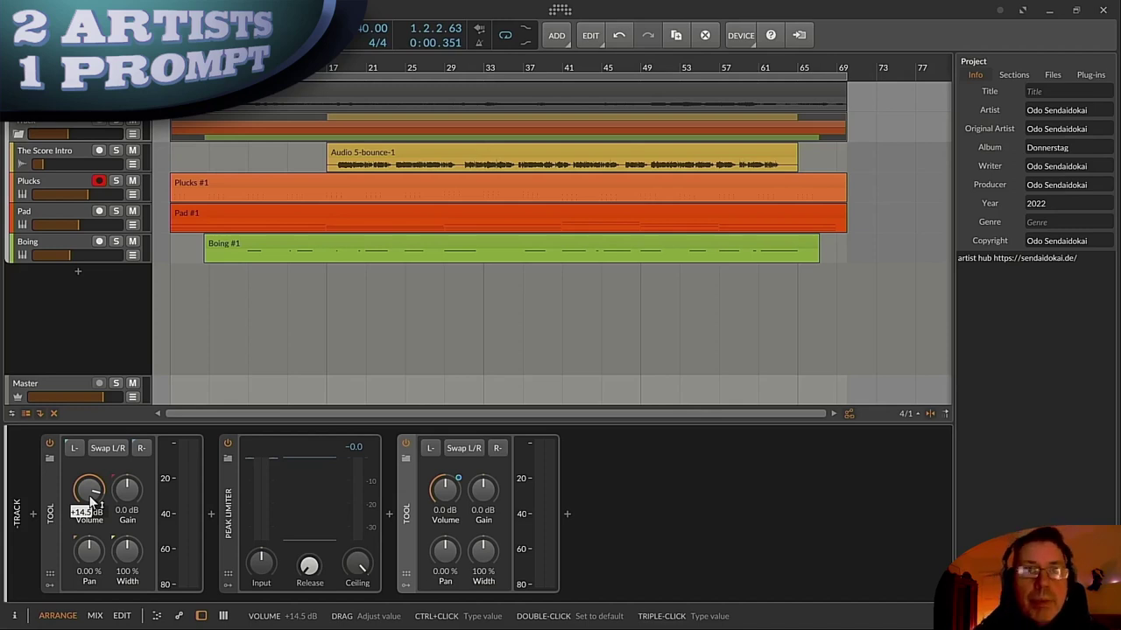
pyautogui.press('Return')
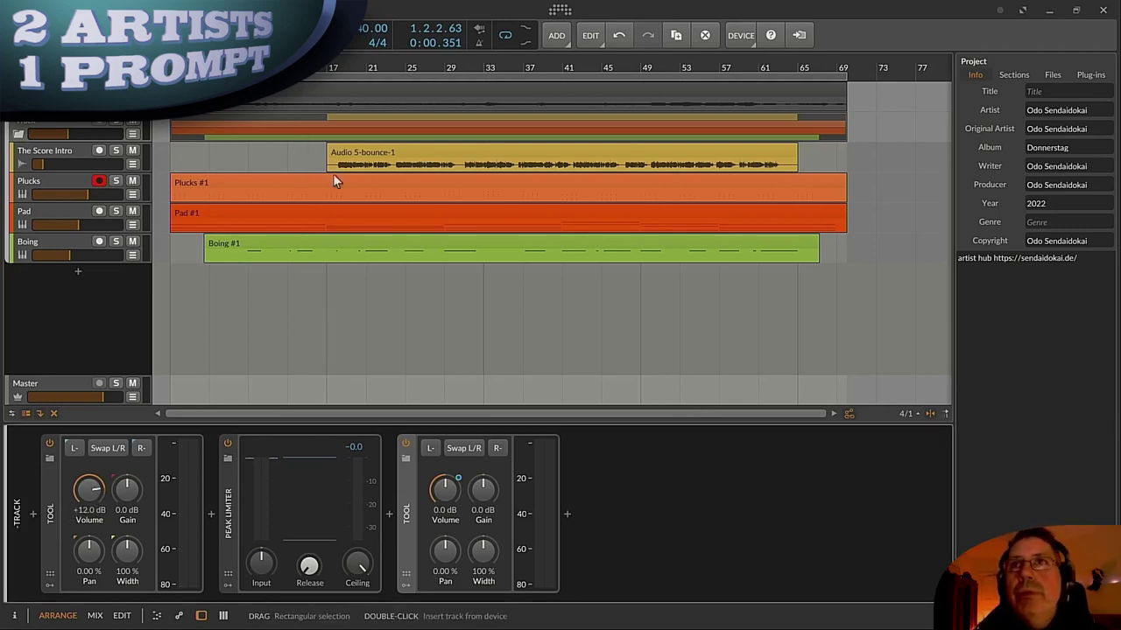
pyautogui.click(409, 65)
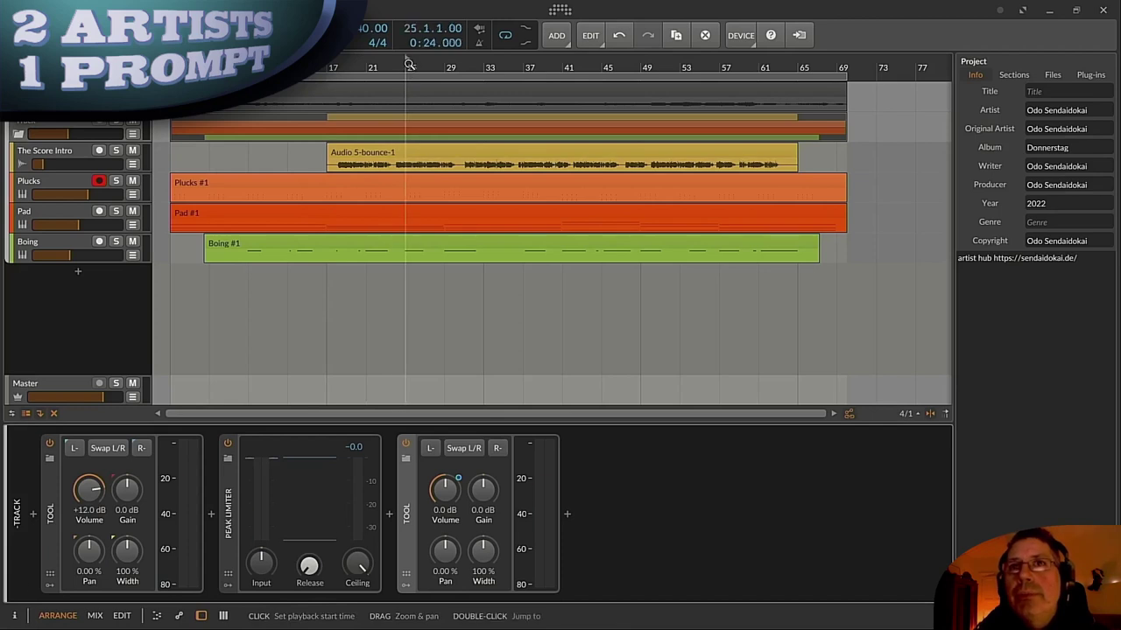
pyautogui.press('space')
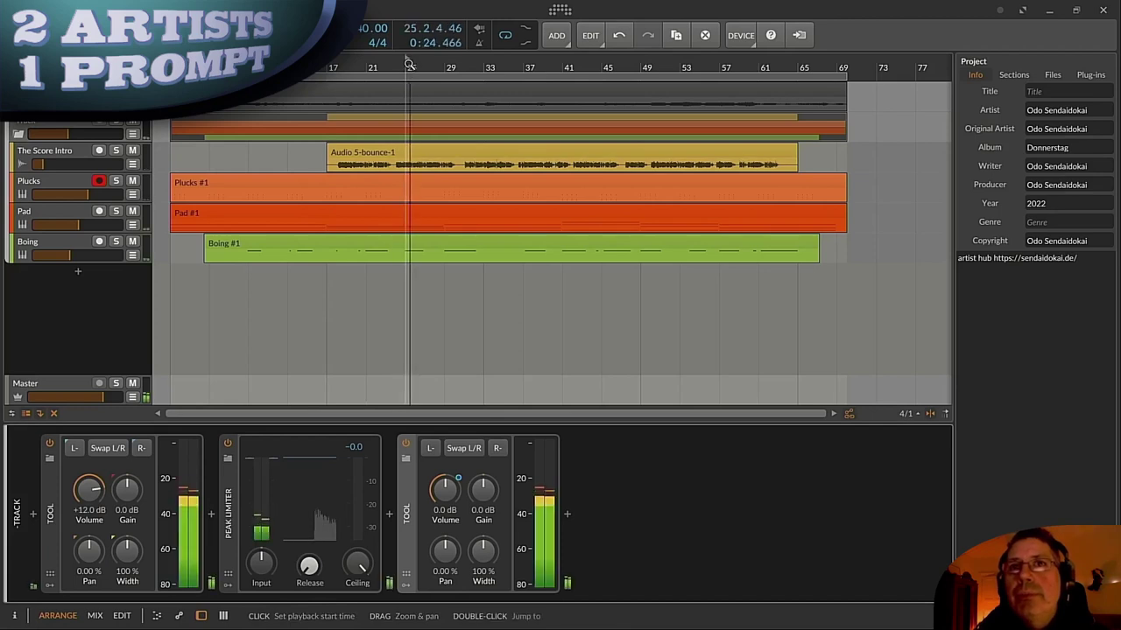
# Step: Show the Master track's inspector, reset its peak level and compare the Master and group track levels during playback
pyautogui.click(72, 382)
pyautogui.press('i')
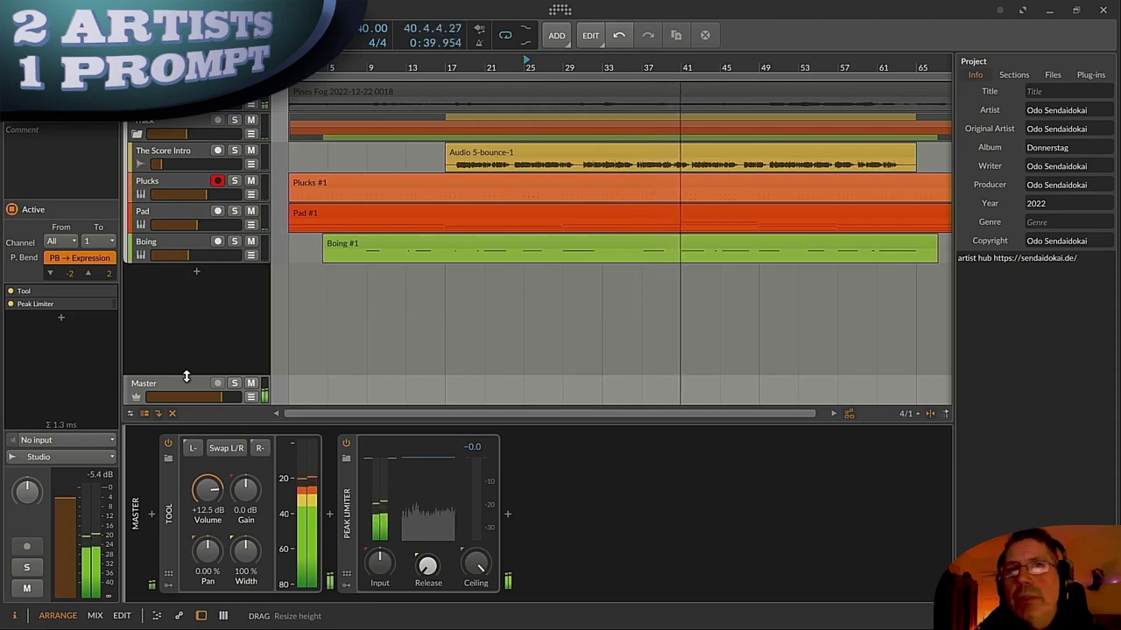
pyautogui.click(93, 475)
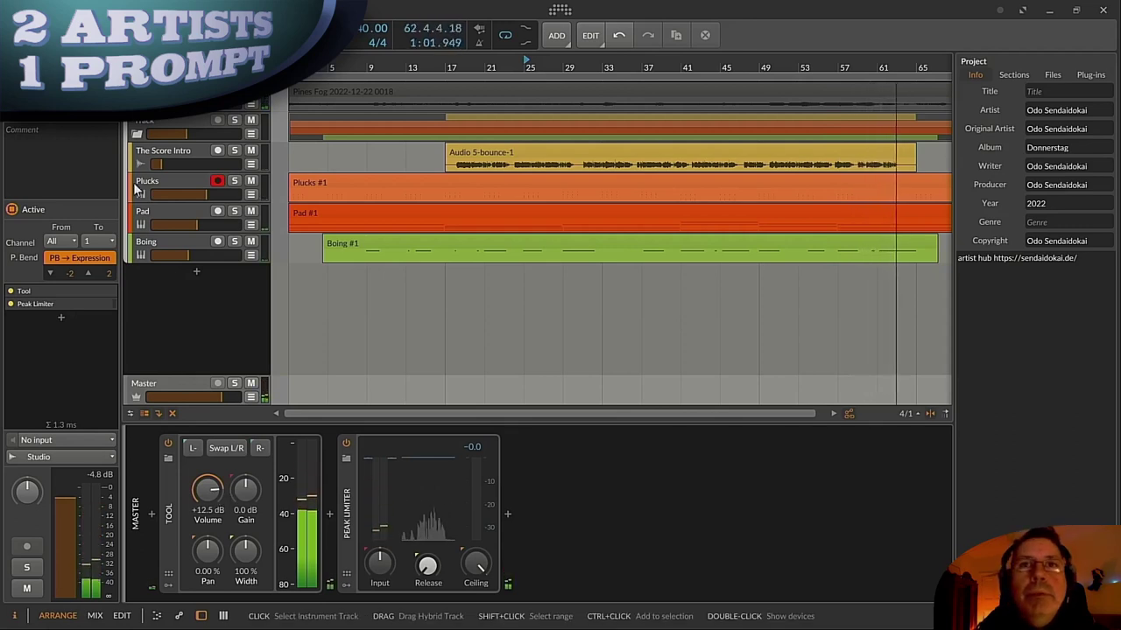
pyautogui.click(146, 383)
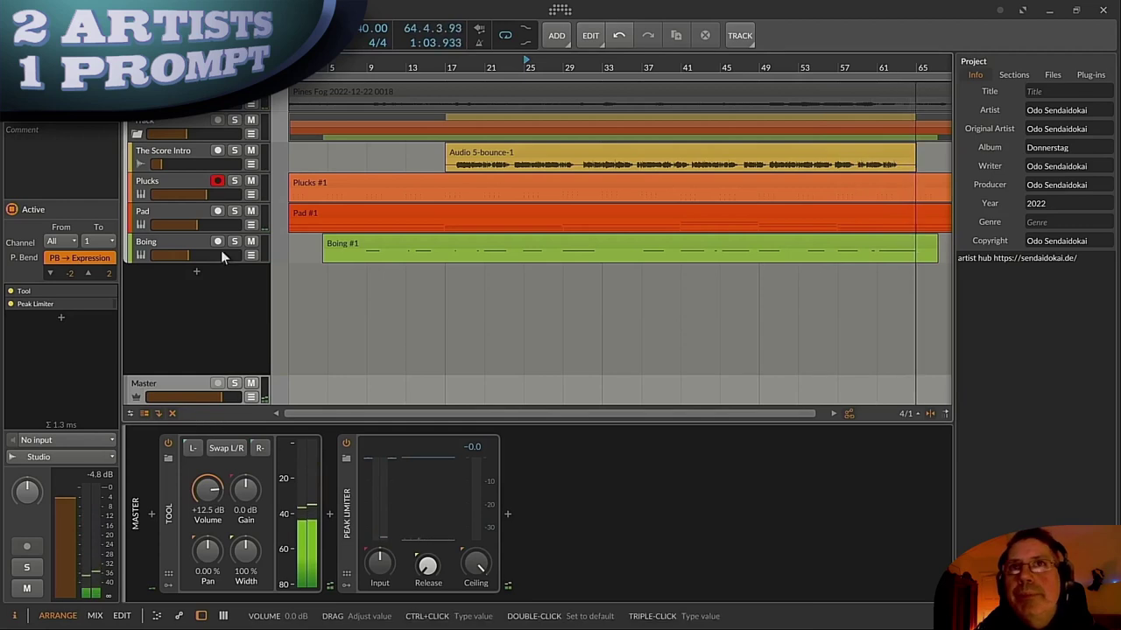
pyautogui.click(156, 127)
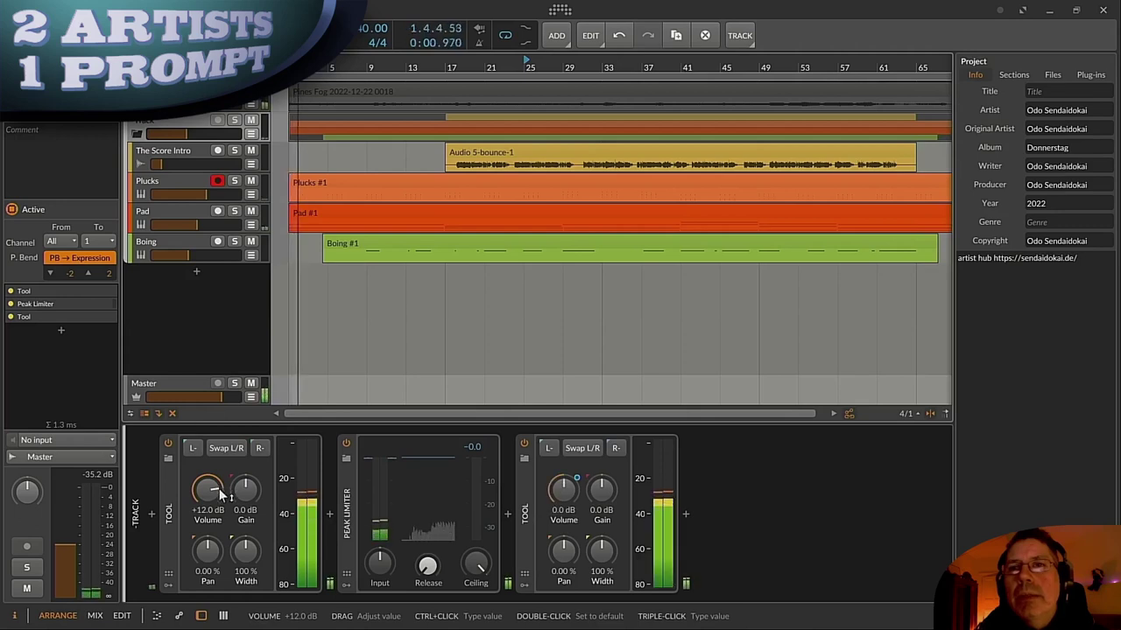
pyautogui.click(175, 383)
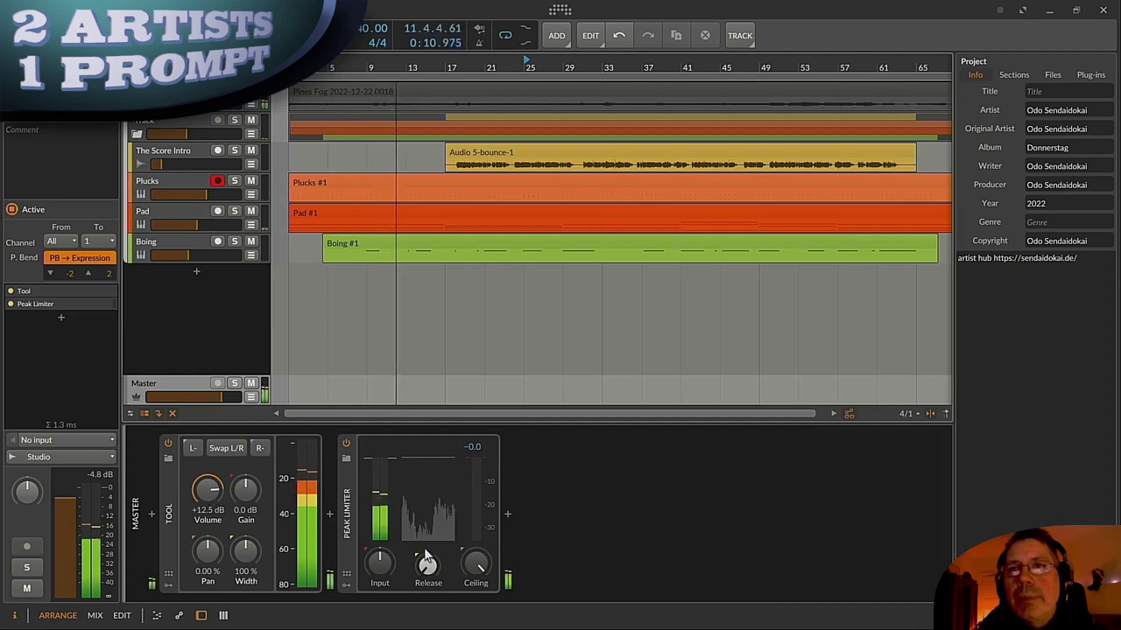
# Step: Try a Peak Limiter ceiling of -11.9 dB and a Tool volume of +16.0 dB on the Master track
pyautogui.moveTo(477, 569); pyautogui.dragTo(477, 572)
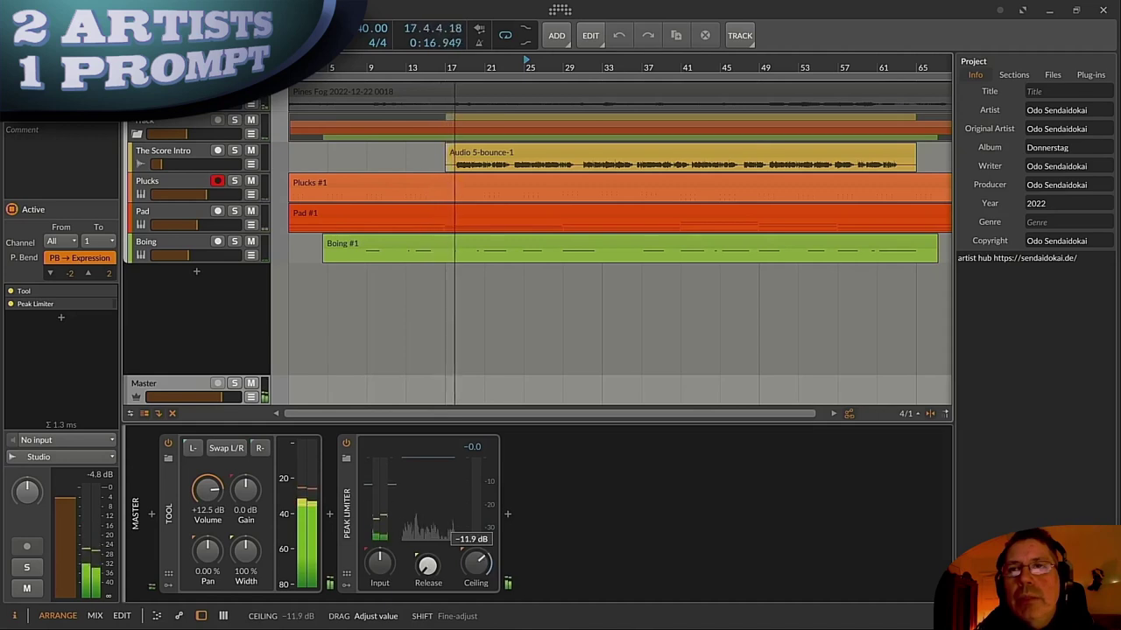
pyautogui.moveTo(478, 571); pyautogui.dragTo(477, 571)
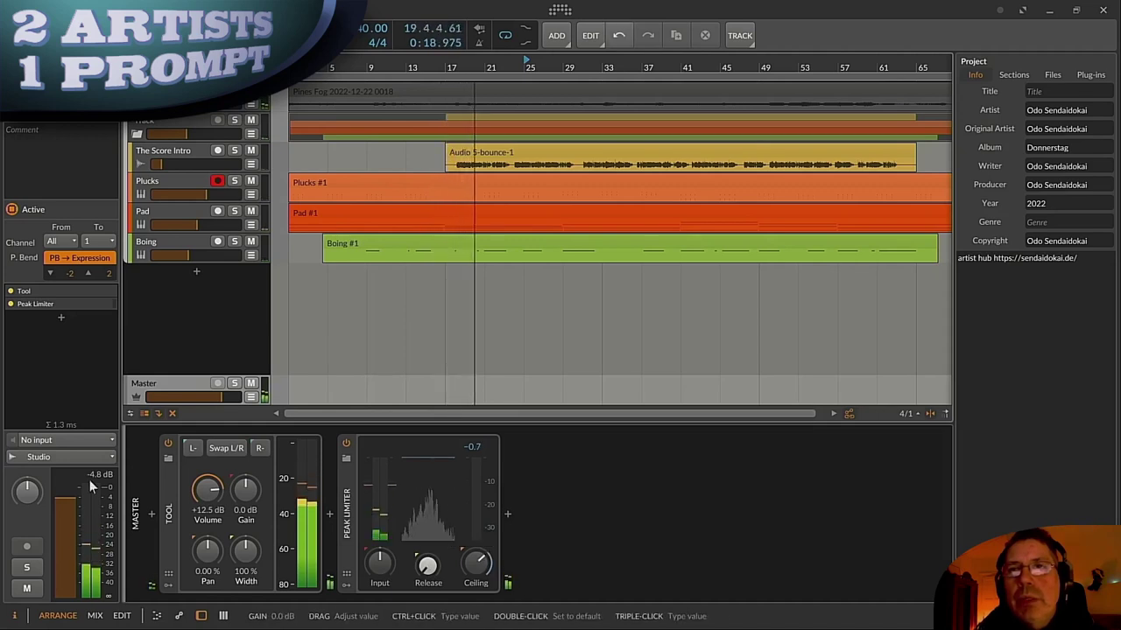
pyautogui.click(210, 499)
pyautogui.moveTo(207, 499); pyautogui.dragTo(207, 499)
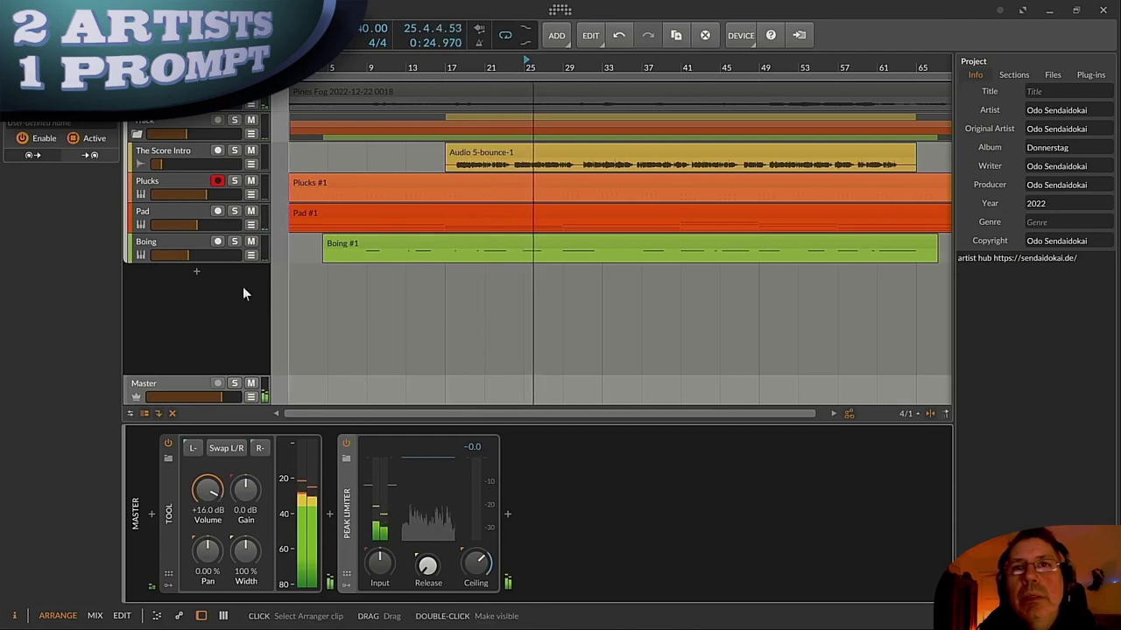
# Step: Set the Master track's Tool volume to +12.0 dB and raise its Peak Limiter ceiling to about -5.8 dB
pyautogui.click(178, 385)
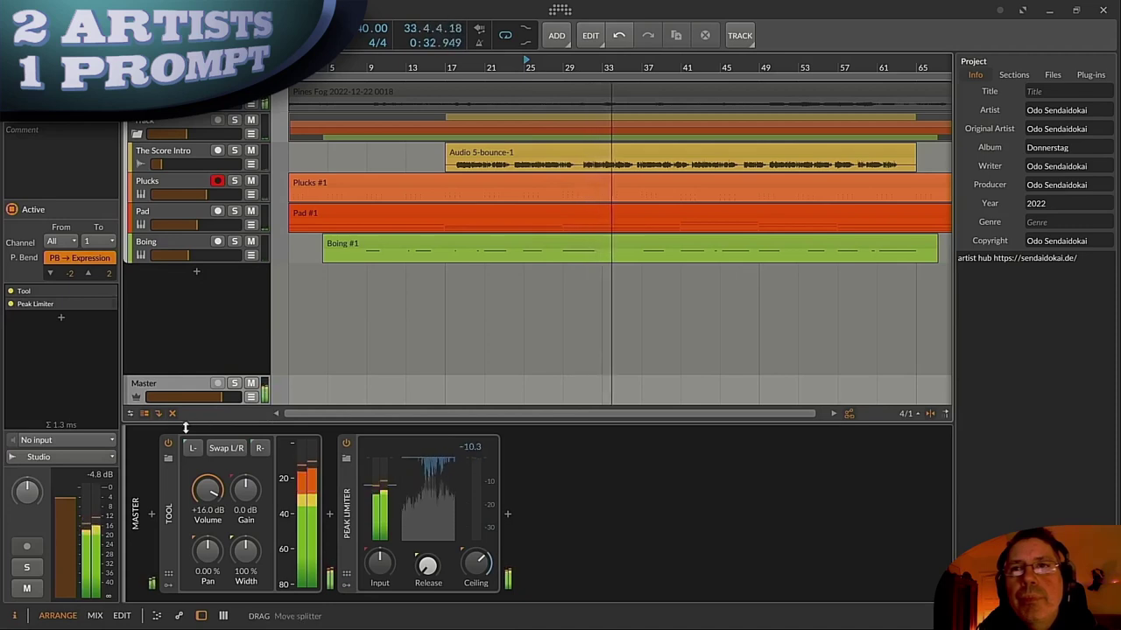
pyautogui.moveTo(484, 565); pyautogui.dragTo(484, 562)
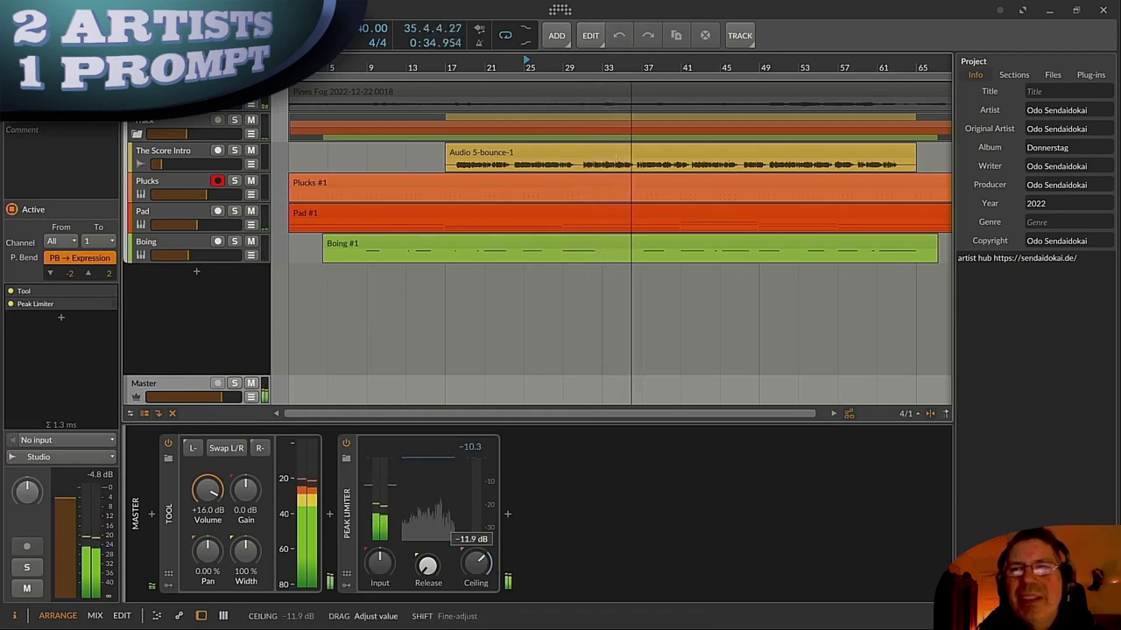
pyautogui.click(211, 490)
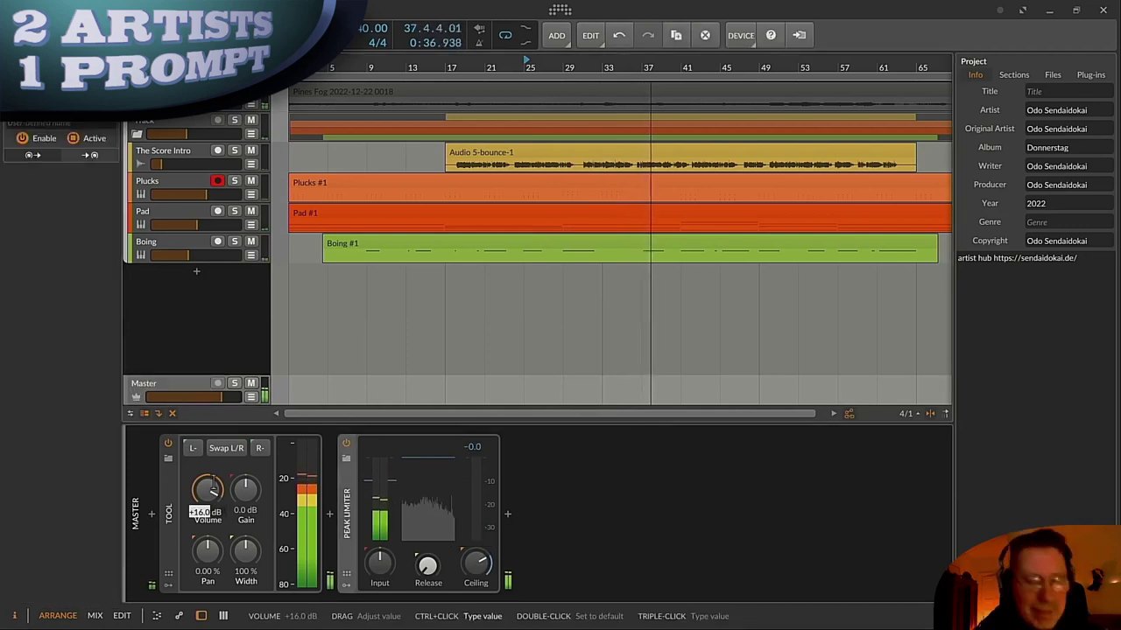
pyautogui.write('12')
pyautogui.press('Return')
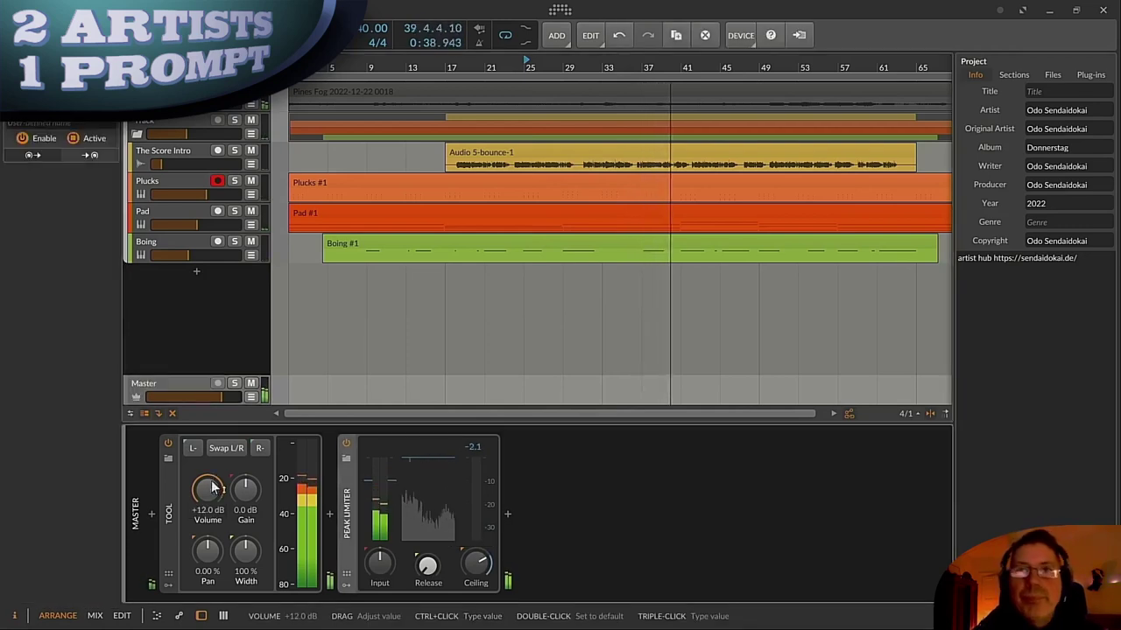
pyautogui.click(476, 564)
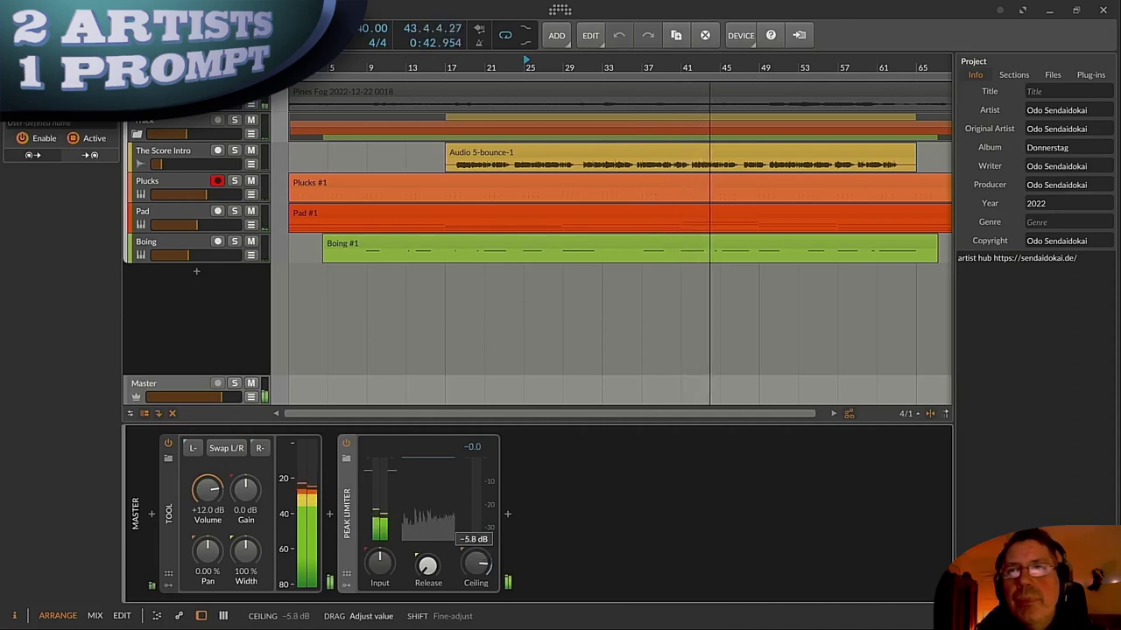
pyautogui.moveTo(475, 564); pyautogui.dragTo(489, 558)
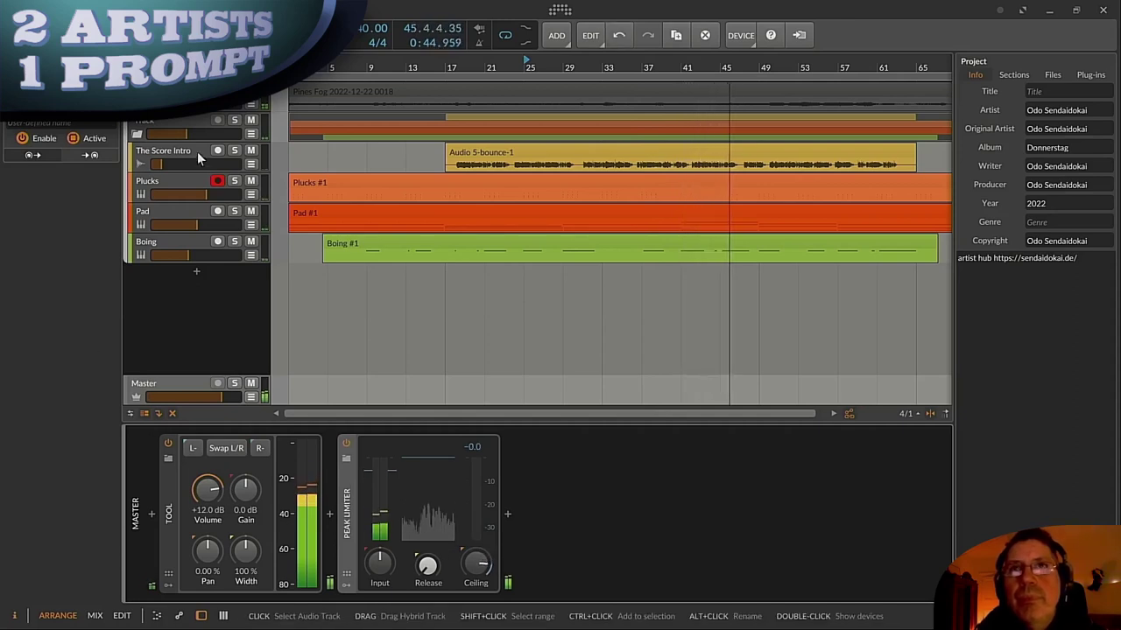
# Step: Insert an EQ+ device before the Tool device on the Master track
pyautogui.click(157, 382)
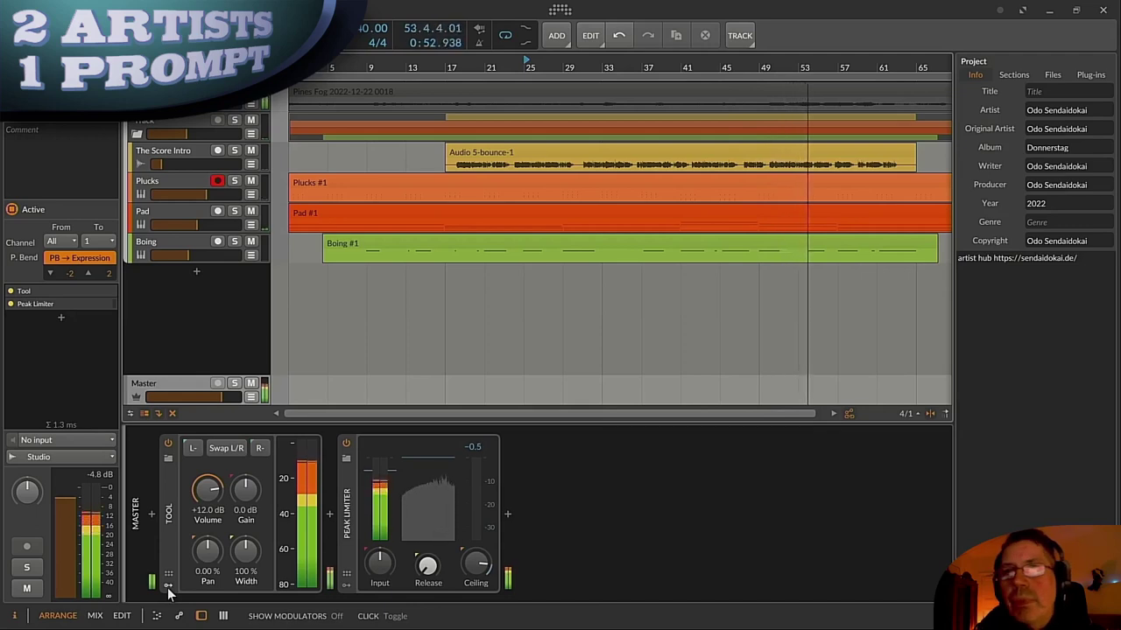
pyautogui.click(150, 513)
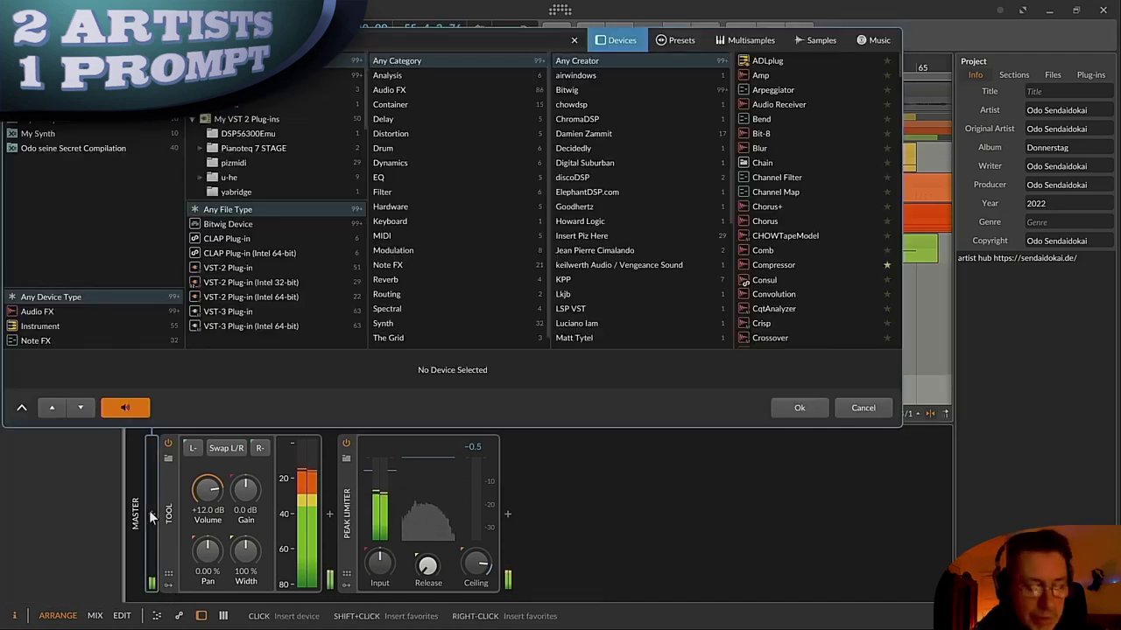
pyautogui.write('eq')
pyautogui.doubleClick(792, 61)
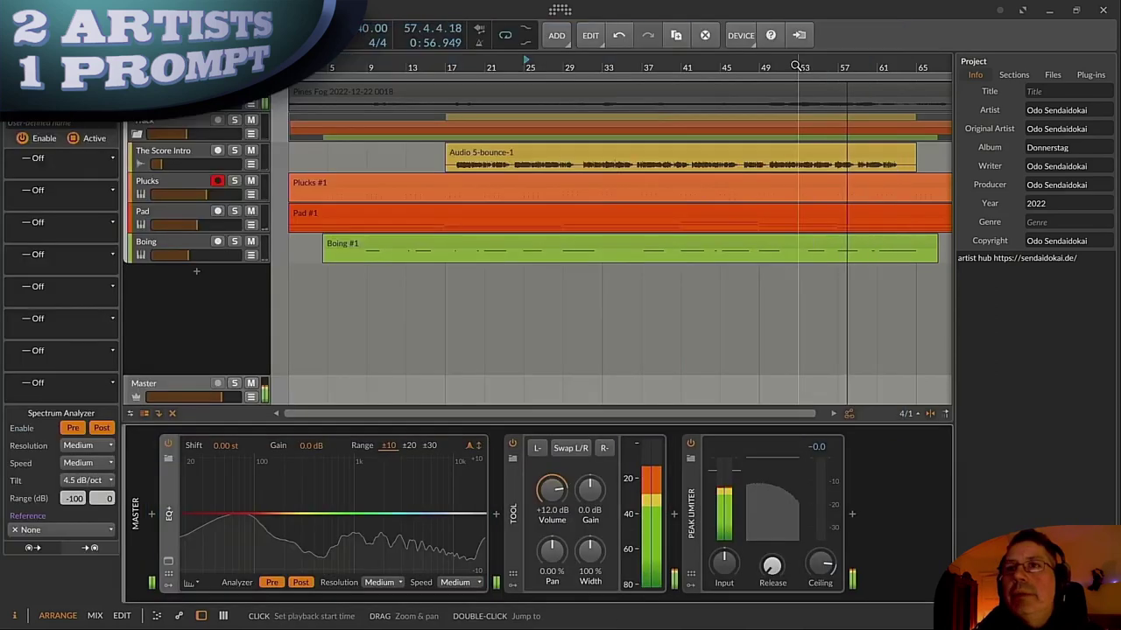
# Step: Add a 2-pole low-cut band to the Master EQ+ and lower its frequency to 39.1 Hz while replaying the arrangement's ending
pyautogui.moveTo(185, 509); pyautogui.dragTo(224, 508)
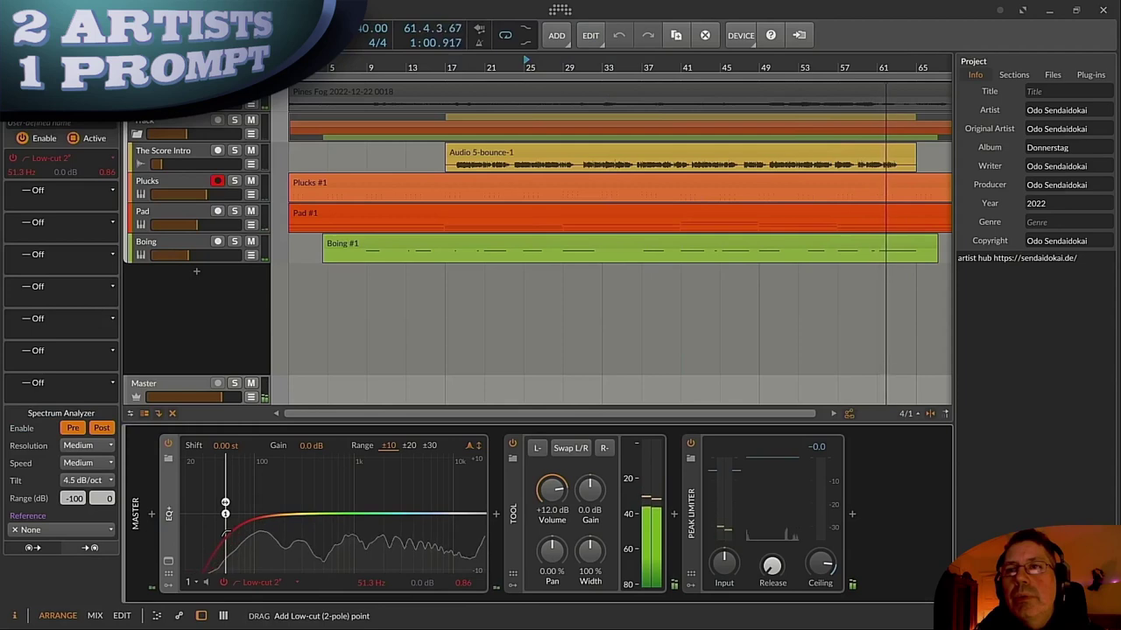
pyautogui.click(852, 64)
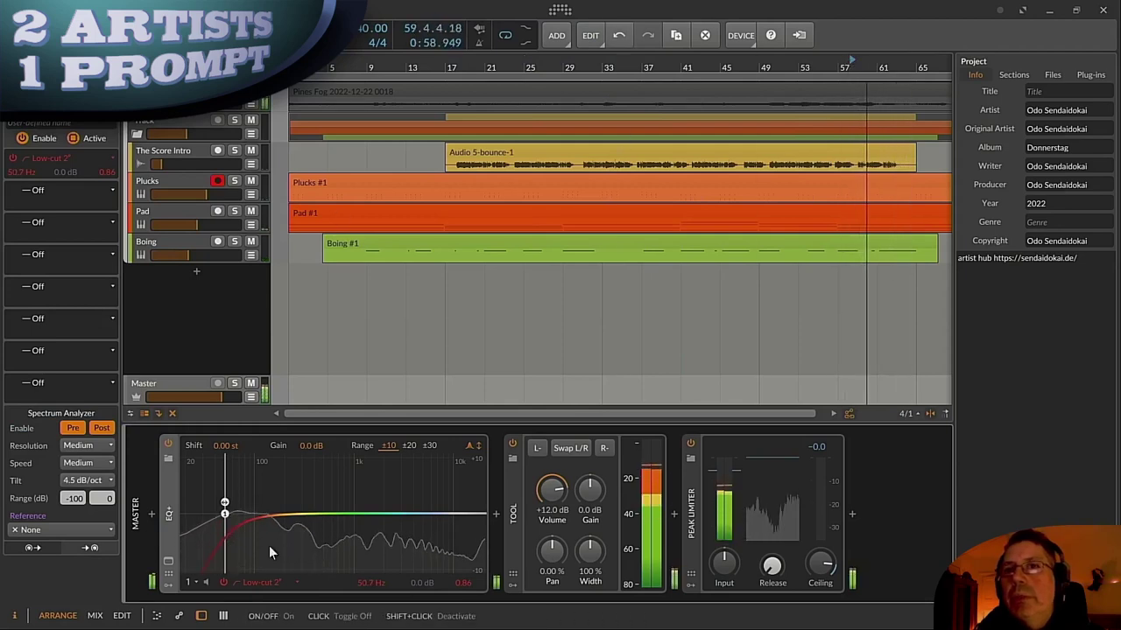
pyautogui.moveTo(370, 584); pyautogui.dragTo(371, 595)
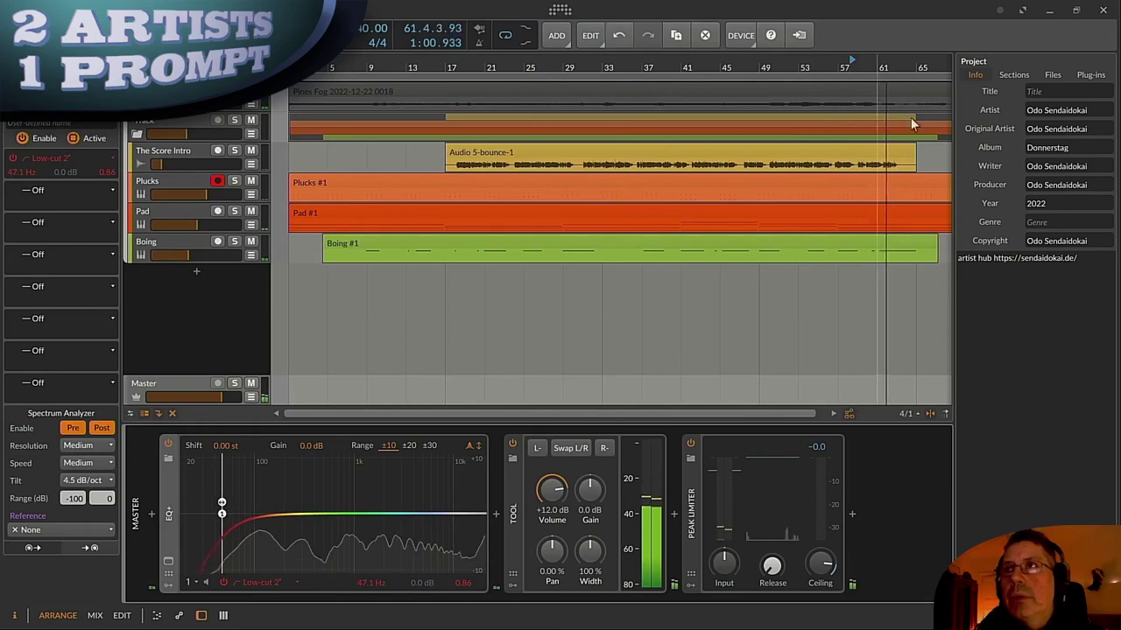
pyautogui.click(819, 61)
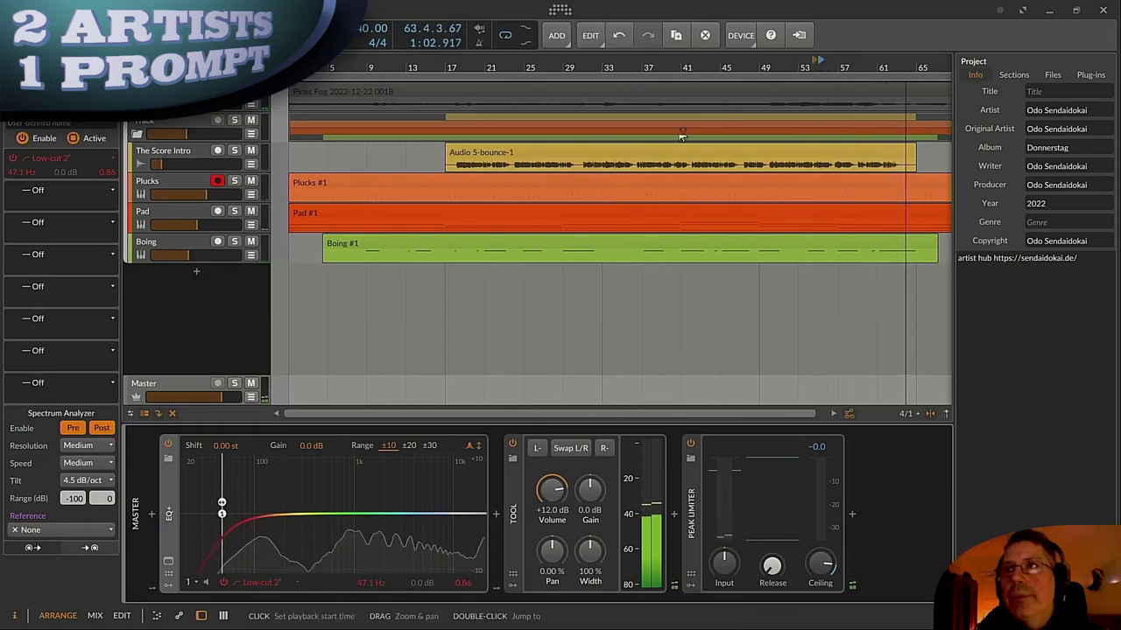
pyautogui.moveTo(371, 582); pyautogui.dragTo(367, 591)
pyautogui.press('space')
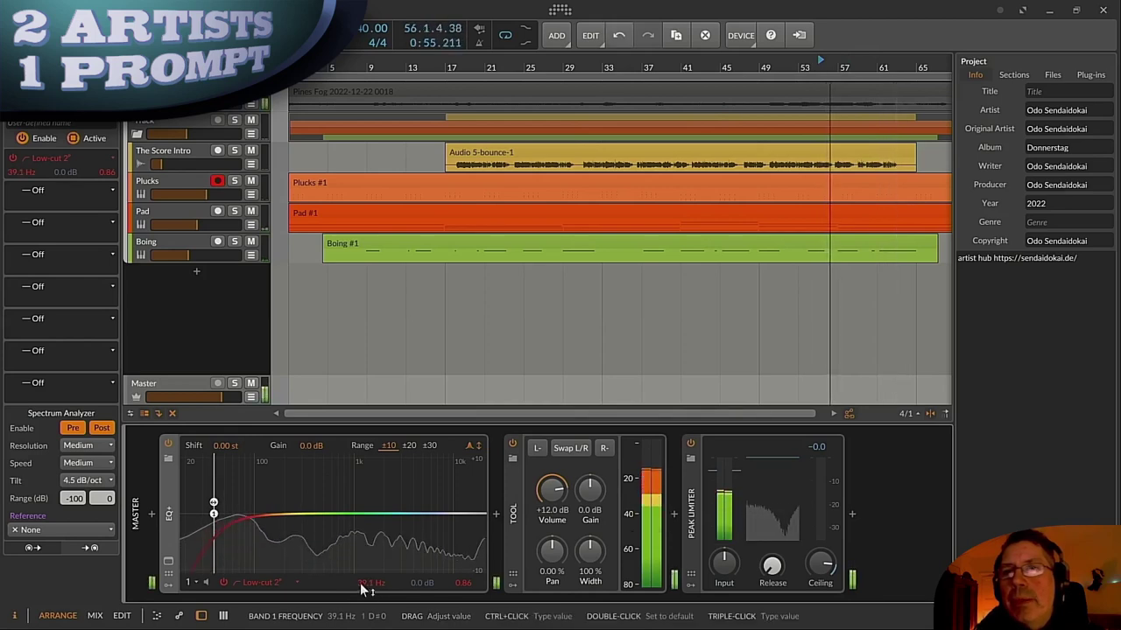
# Step: Compare the Master sound with EQ+ bypassed and enabled, and set the low-cut frequency to 35.3 Hz
pyautogui.click(168, 444)
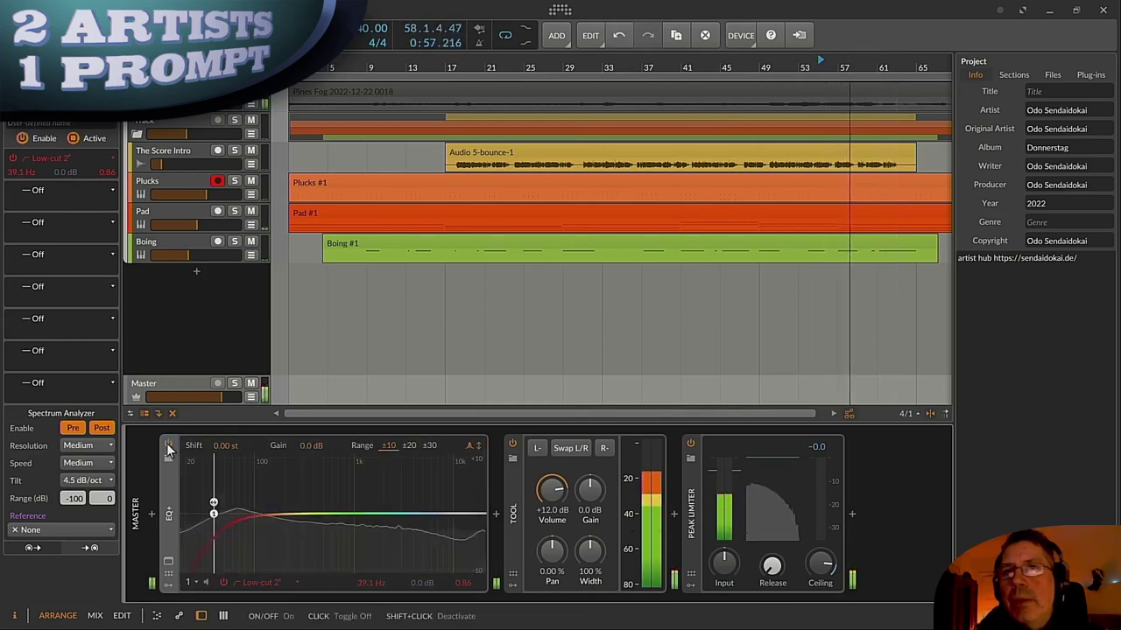
pyautogui.click(168, 444)
pyautogui.moveTo(370, 590); pyautogui.dragTo(371, 596)
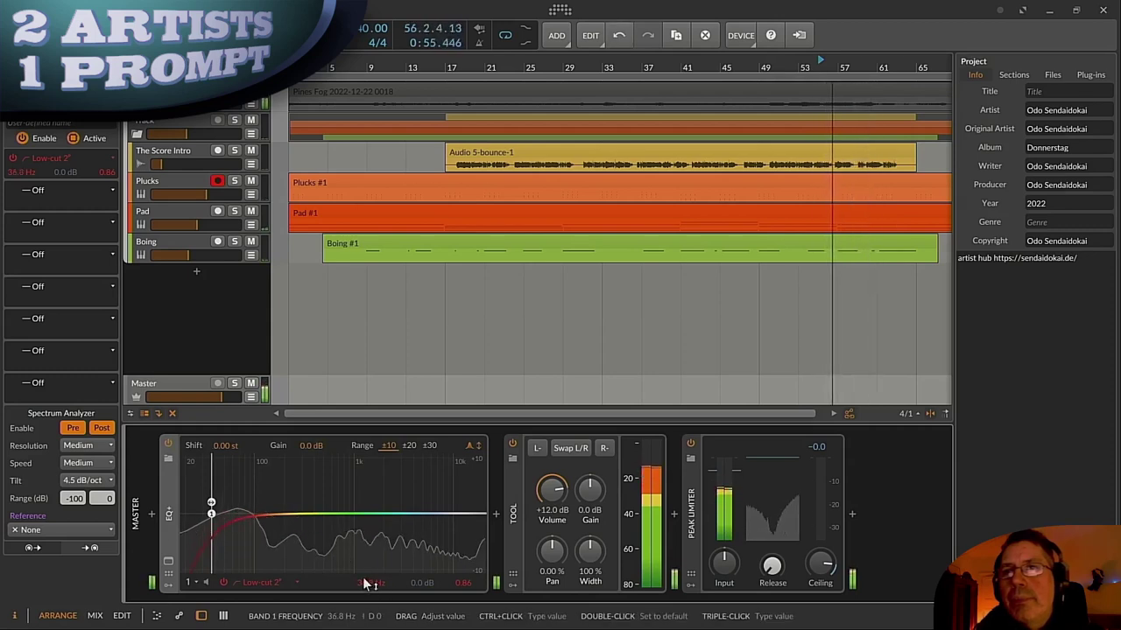
pyautogui.moveTo(368, 585); pyautogui.dragTo(368, 584)
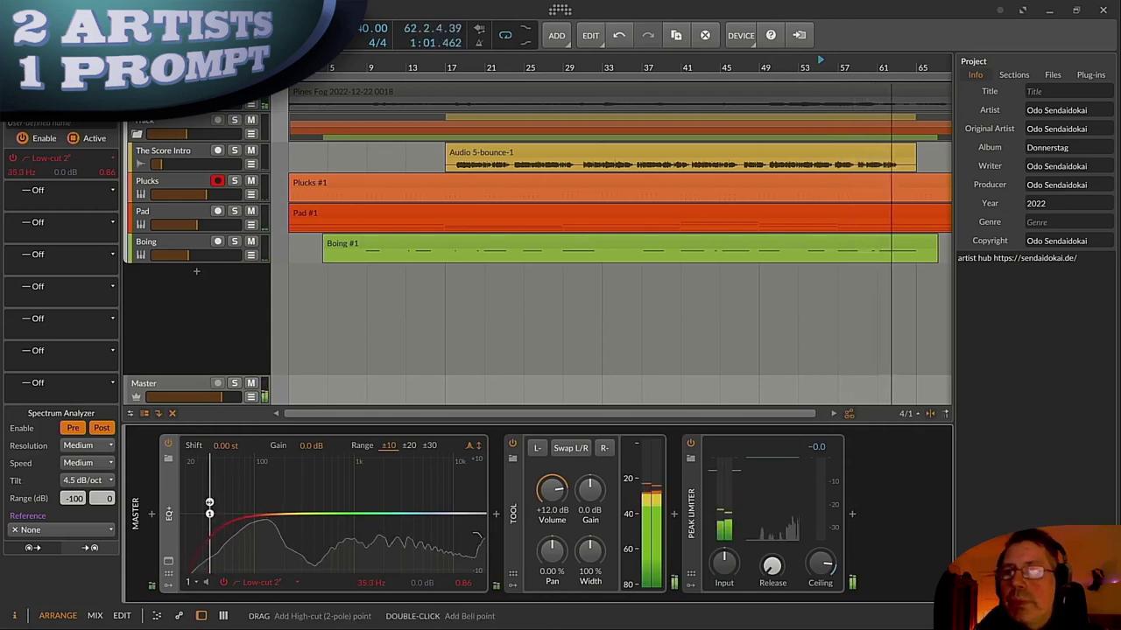
# Step: Add a second EQ+ band as an 8-pole high-cut with 48 dB/oct slope at 17.5 kHz
pyautogui.click(478, 535)
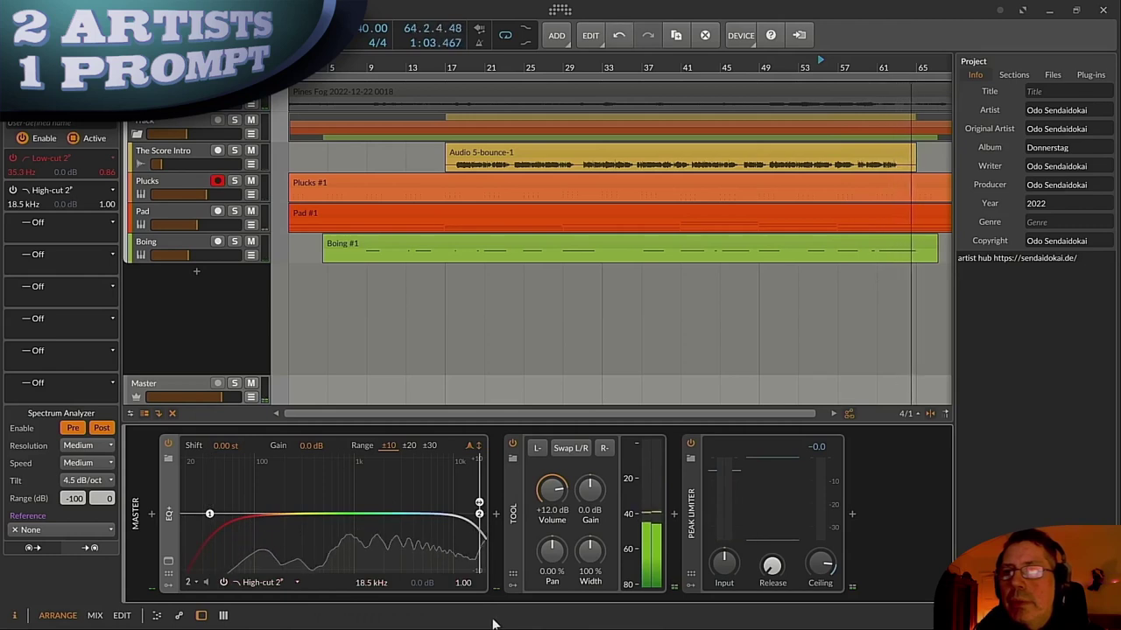
pyautogui.click(272, 581)
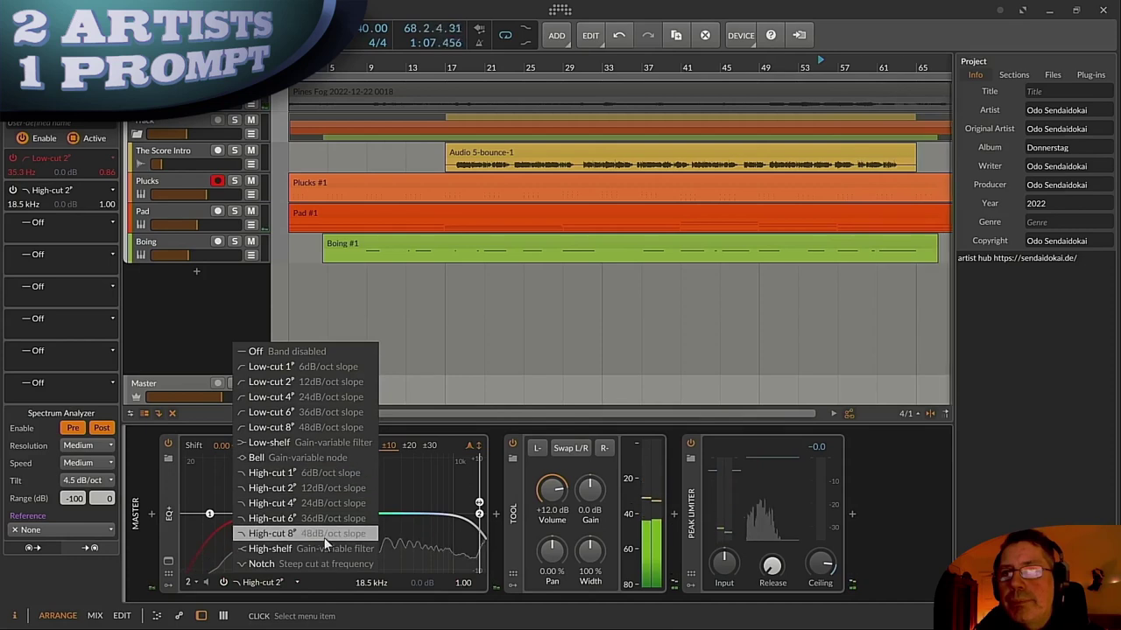
pyautogui.click(272, 533)
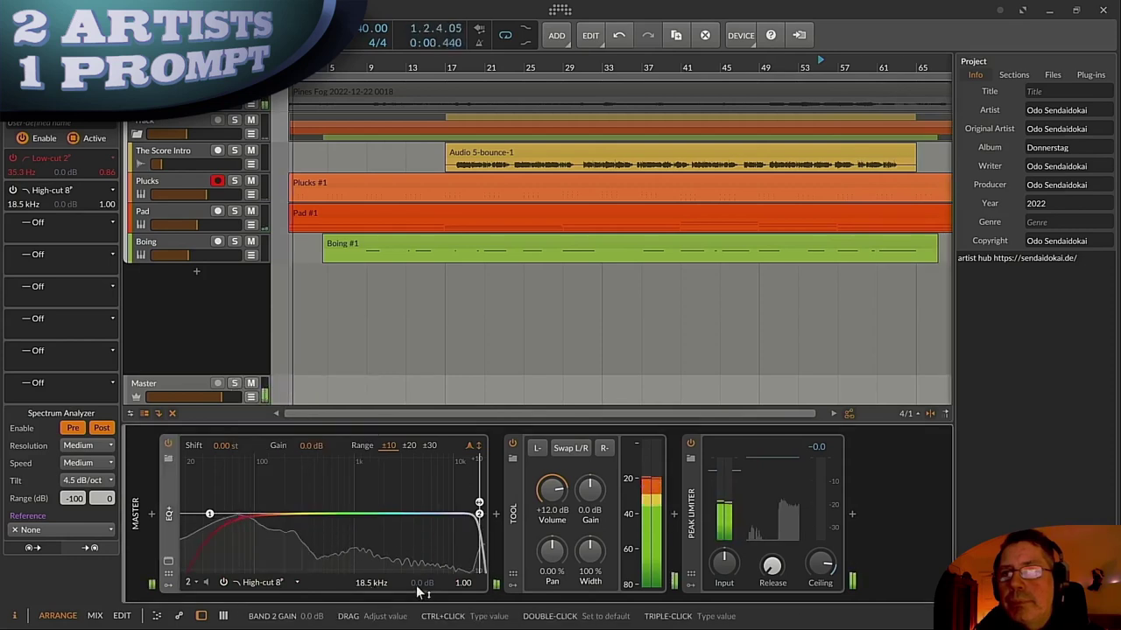
pyautogui.moveTo(371, 582)
pyautogui.mouseDown()
pyautogui.moveTo(371, 603)
pyautogui.moveTo(371, 589)
pyautogui.mouseUp()
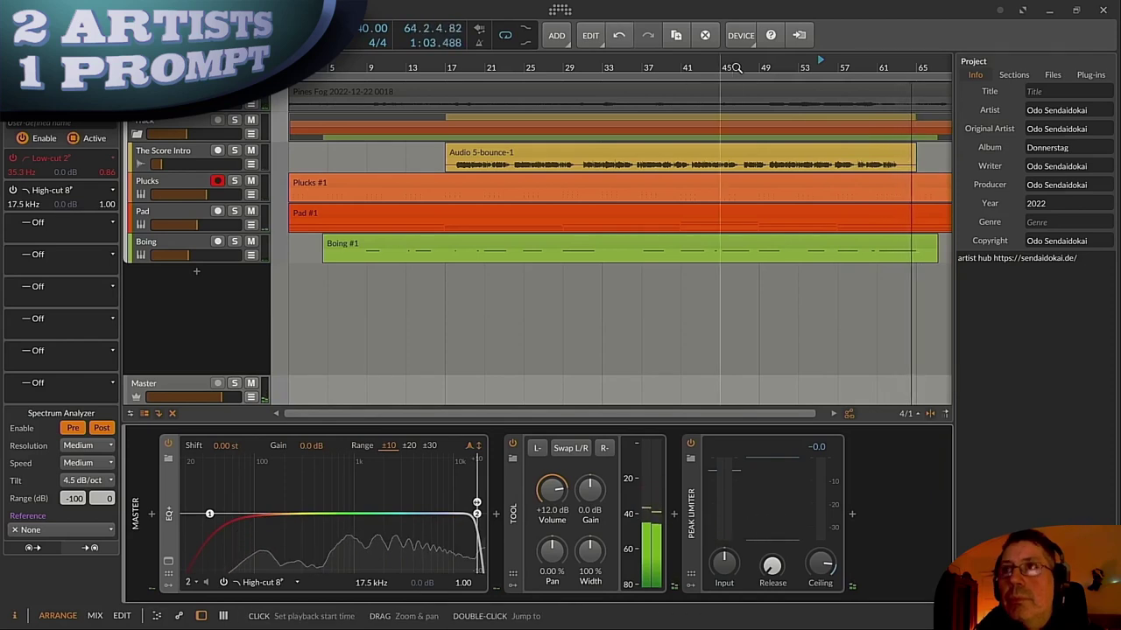
# Step: Play the arrangement from about bar 43 and set the EQ+ high-cut frequency to 15.2 kHz
pyautogui.click(706, 67)
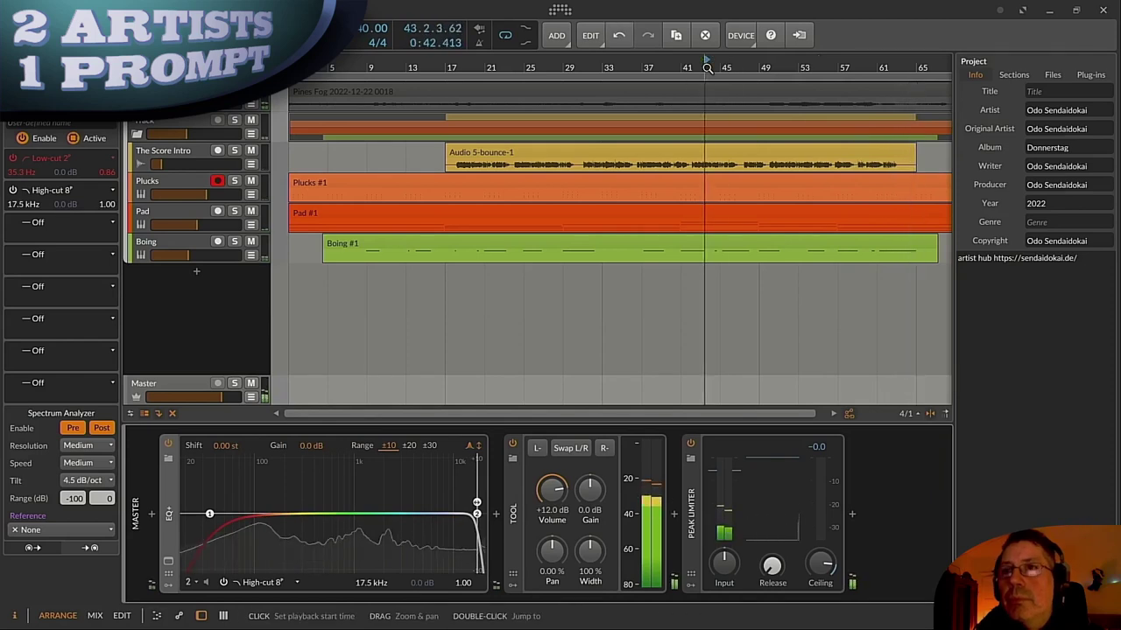
pyautogui.click(260, 583)
pyautogui.click(400, 403)
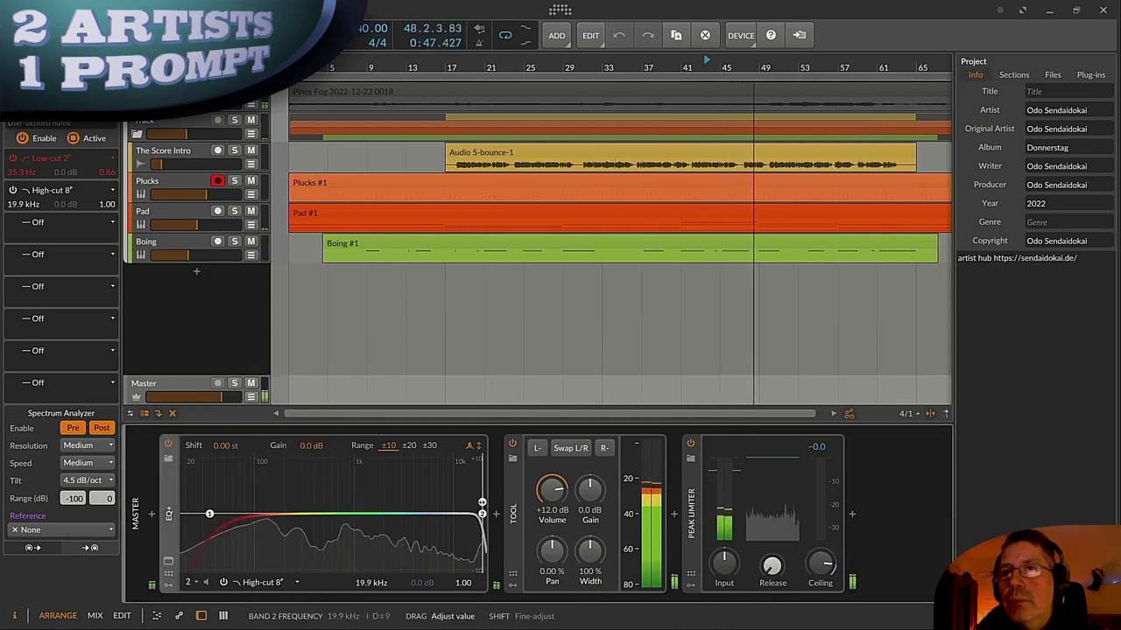
pyautogui.moveTo(369, 590); pyautogui.dragTo(369, 612)
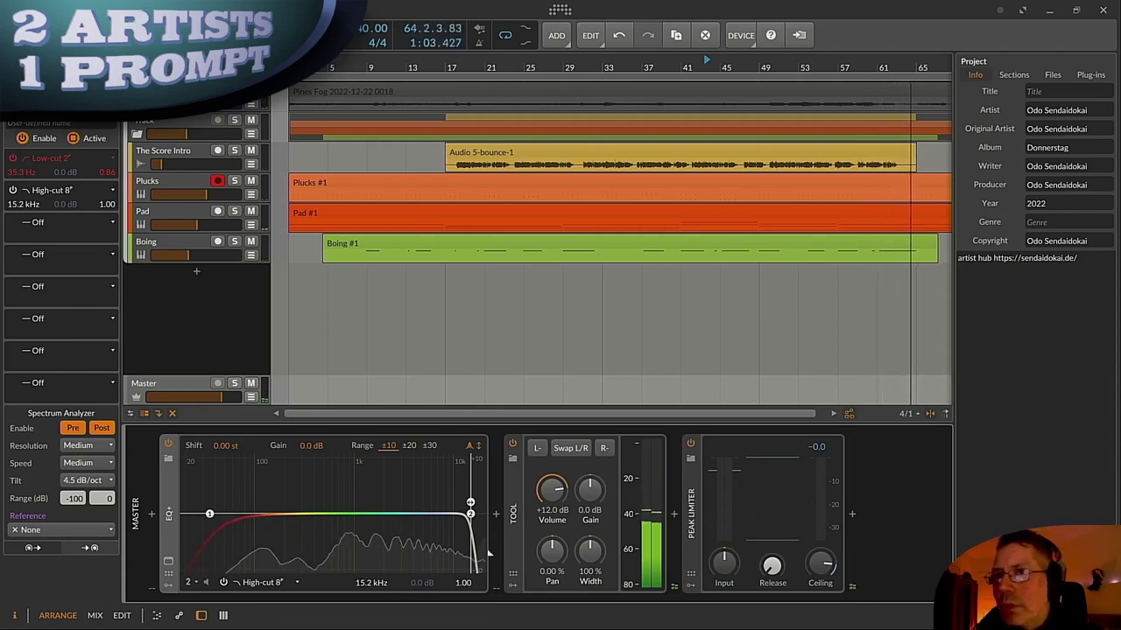
# Step: Play from about bar 19, compare the mix with the Master EQ+ bypassed and enabled, and stop playback
pyautogui.click(470, 68)
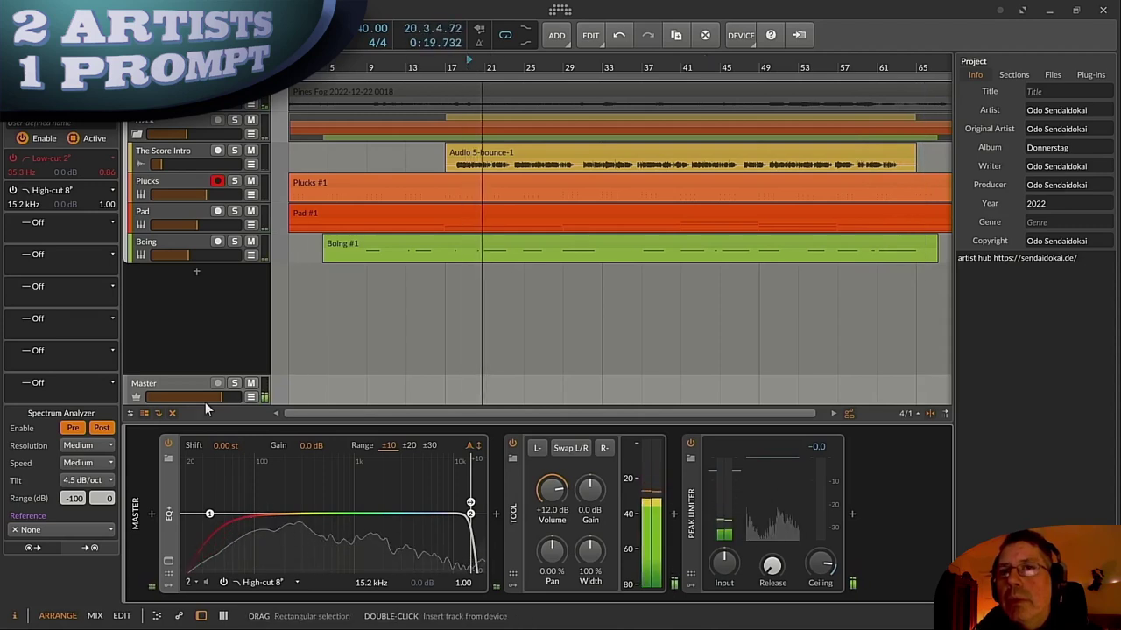
pyautogui.click(169, 443)
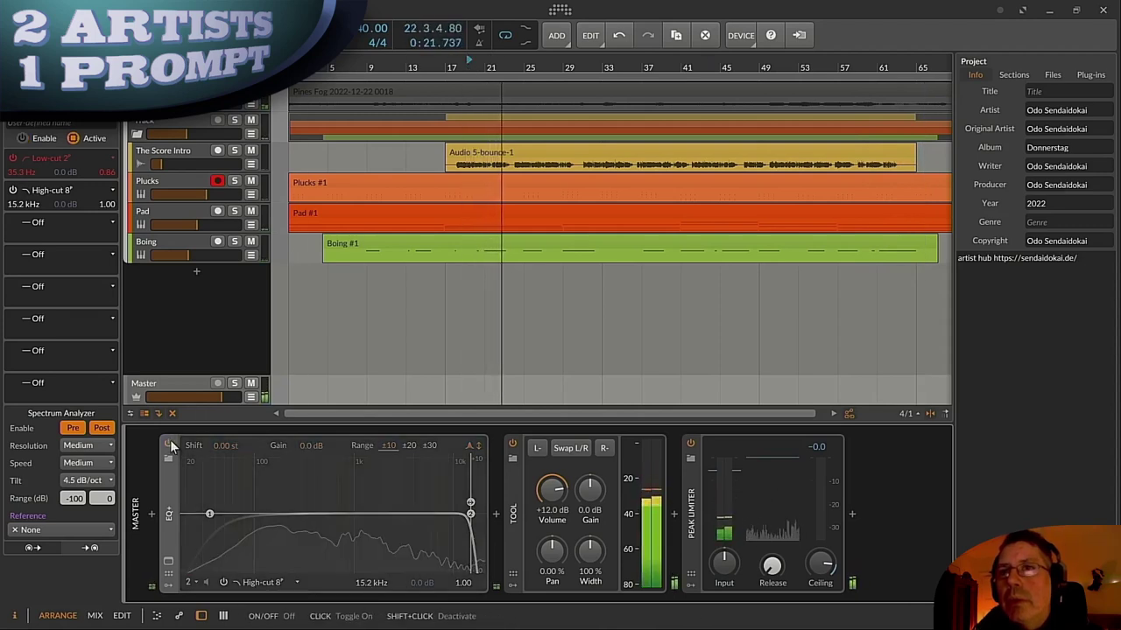
pyautogui.click(169, 443)
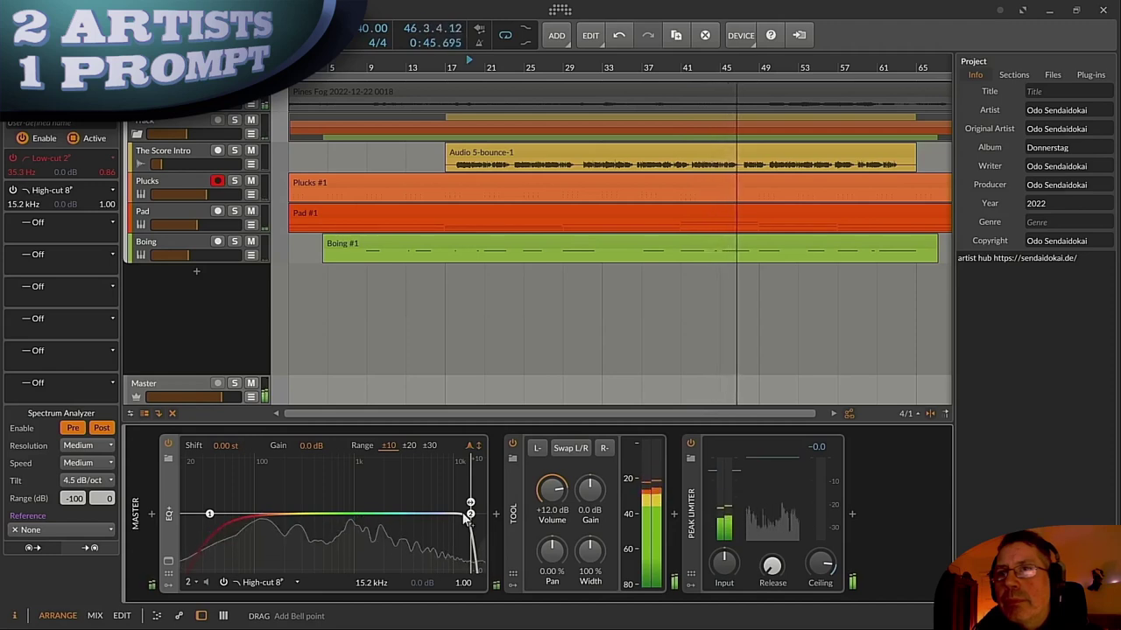
pyautogui.press('space')
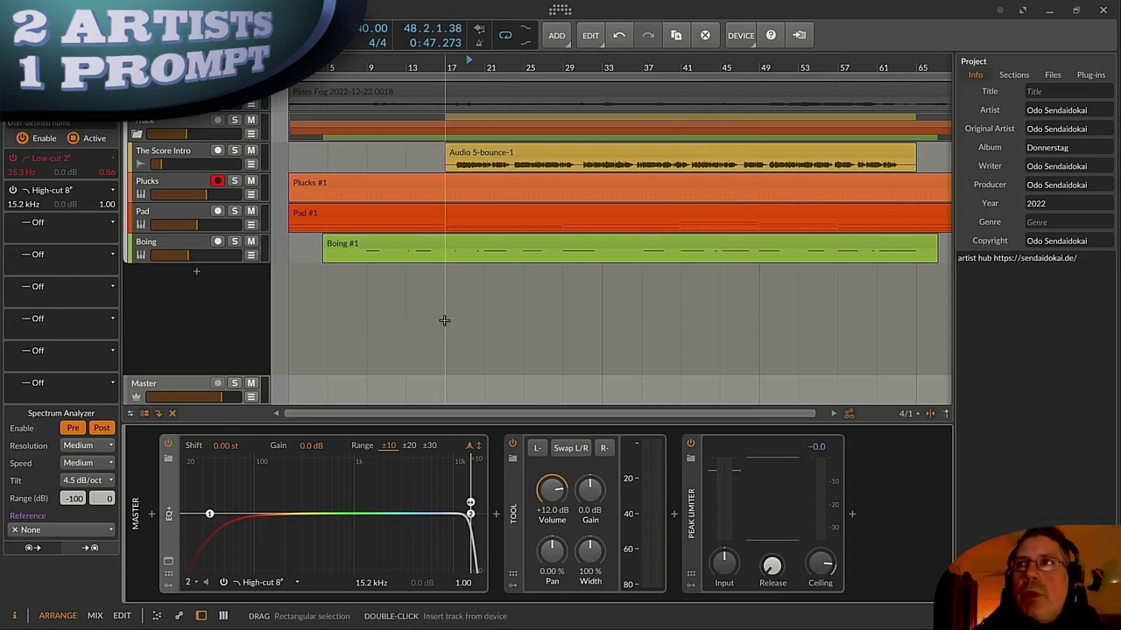
pyautogui.moveTo(432, 67); pyautogui.dragTo(407, 67)
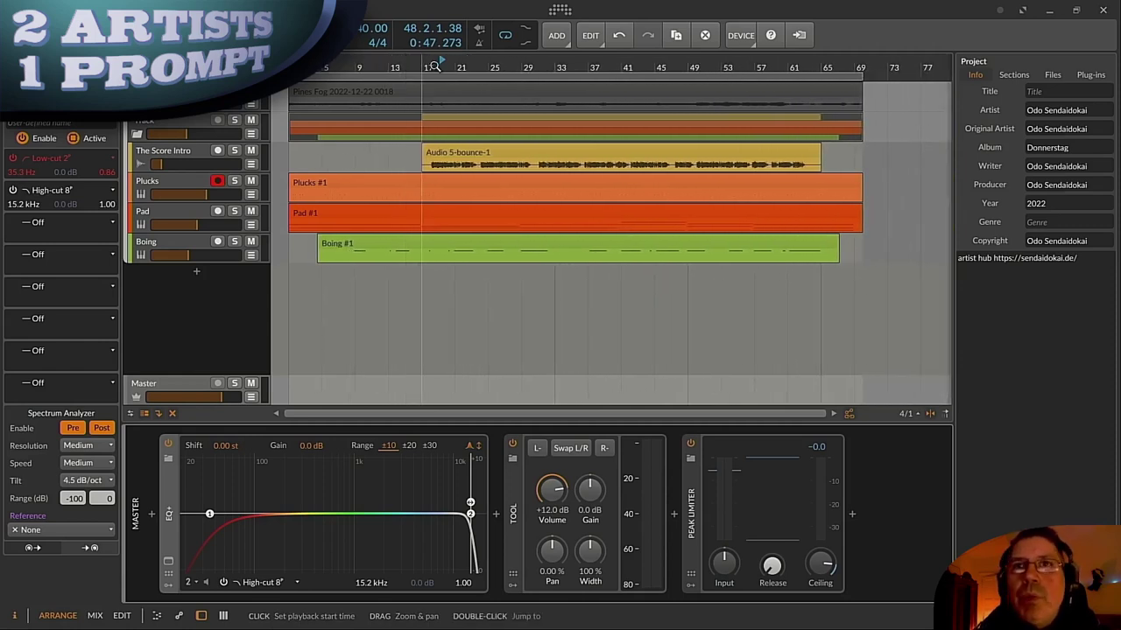